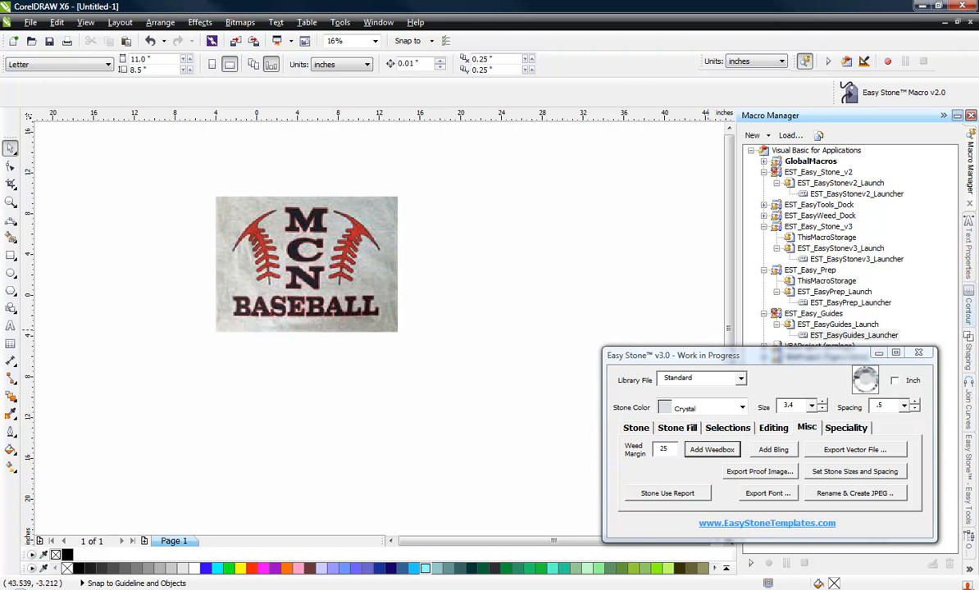
Place the rhinestone MCN Baseball mockup image on the page beside the shirt photo.
{"action": "left_click_drag", "start_coordinate": [978, 246], "coordinate": [504, 257]}
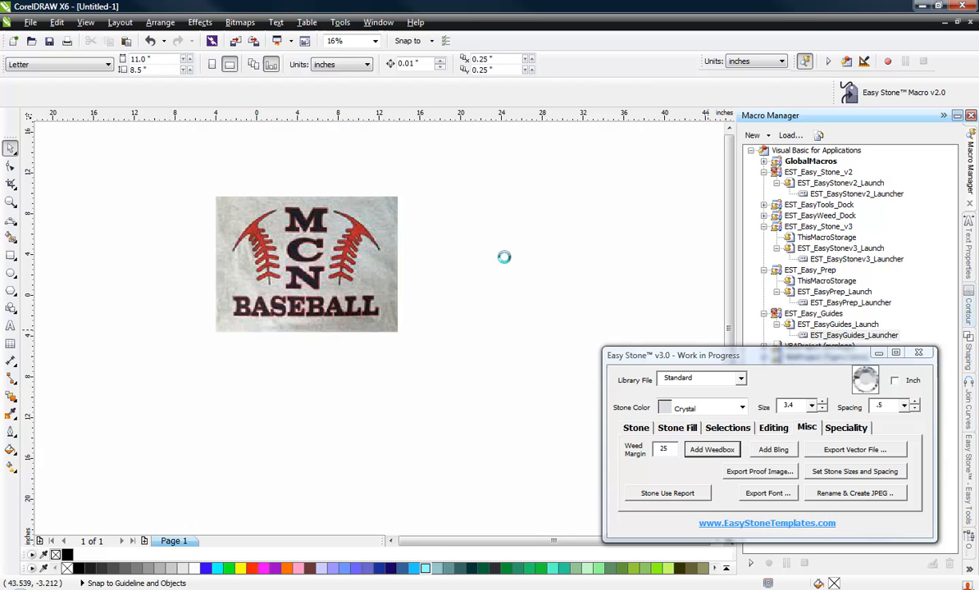
{"action": "left_click", "coordinate": [494, 346]}
{"action": "scroll", "coordinate": [524, 205], "scroll_direction": "up", "scroll_amount": 2}
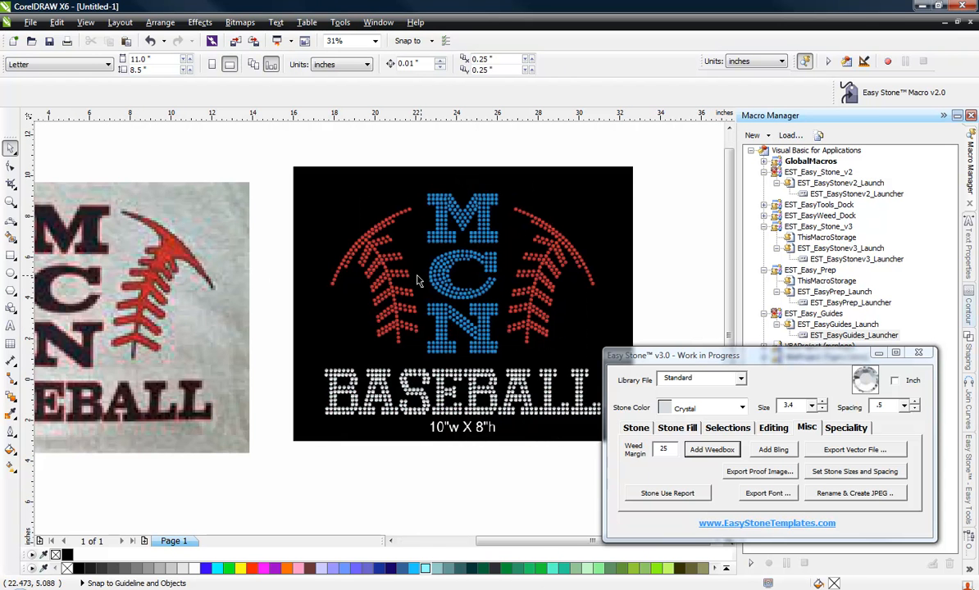
{"action": "scroll", "coordinate": [352, 256], "scroll_direction": "down", "scroll_amount": 2}
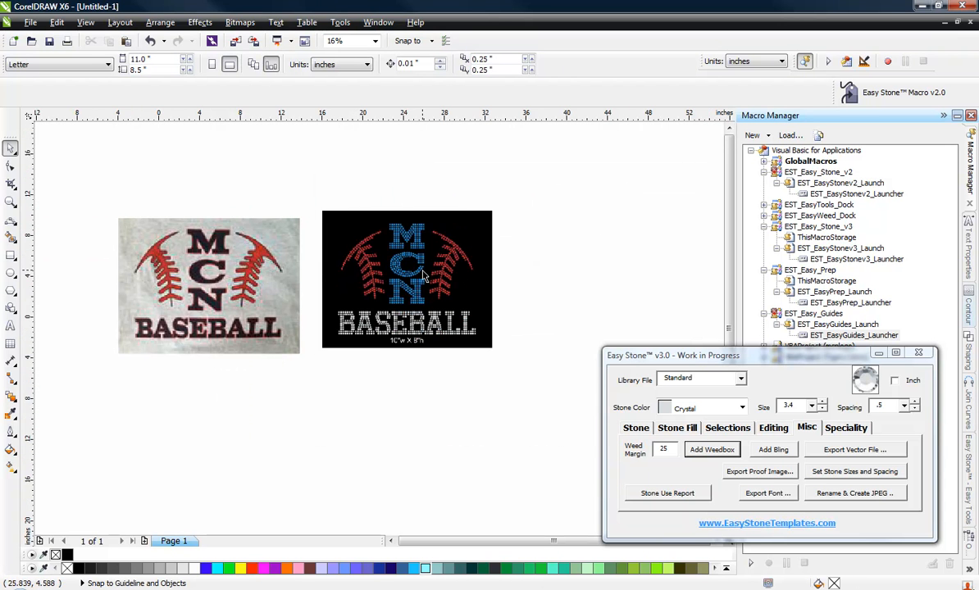
{"action": "left_click", "coordinate": [424, 276]}
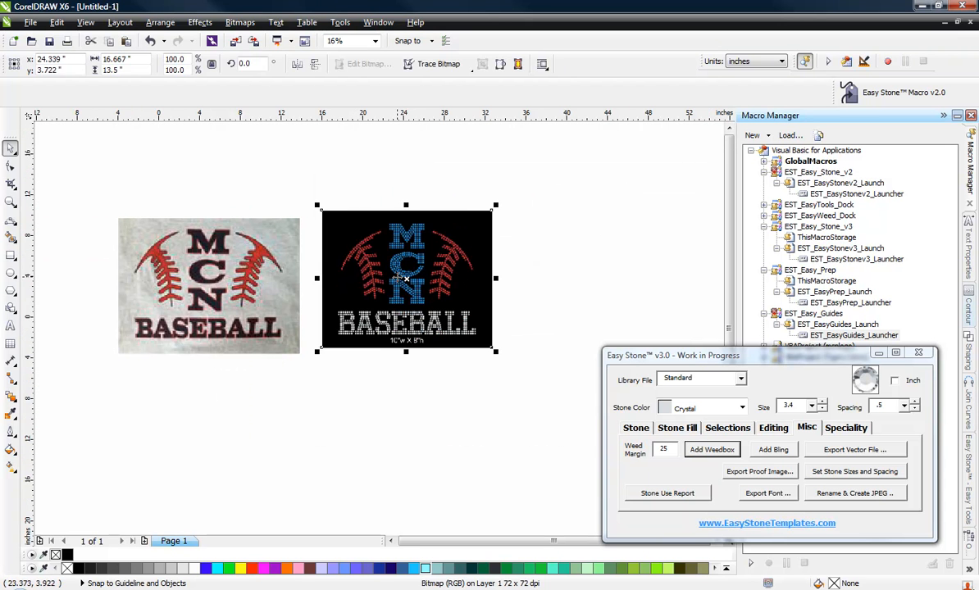
{"action": "left_click", "coordinate": [402, 422]}
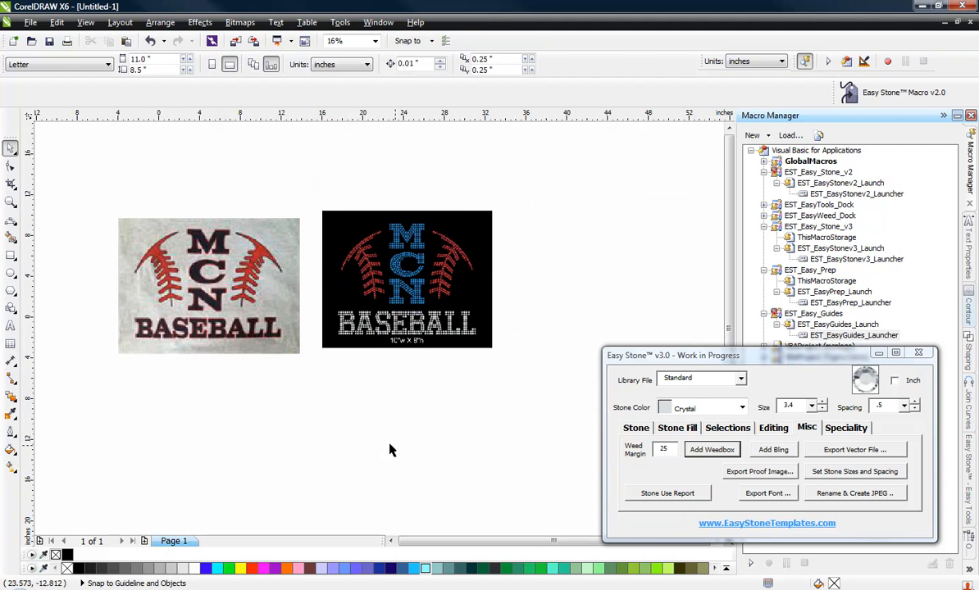
Add the artistic text BASEBALL below the images and move it about 1 inch up and slightly to the left.
{"action": "left_click", "coordinate": [9, 325]}
{"action": "left_click", "coordinate": [323, 437]}
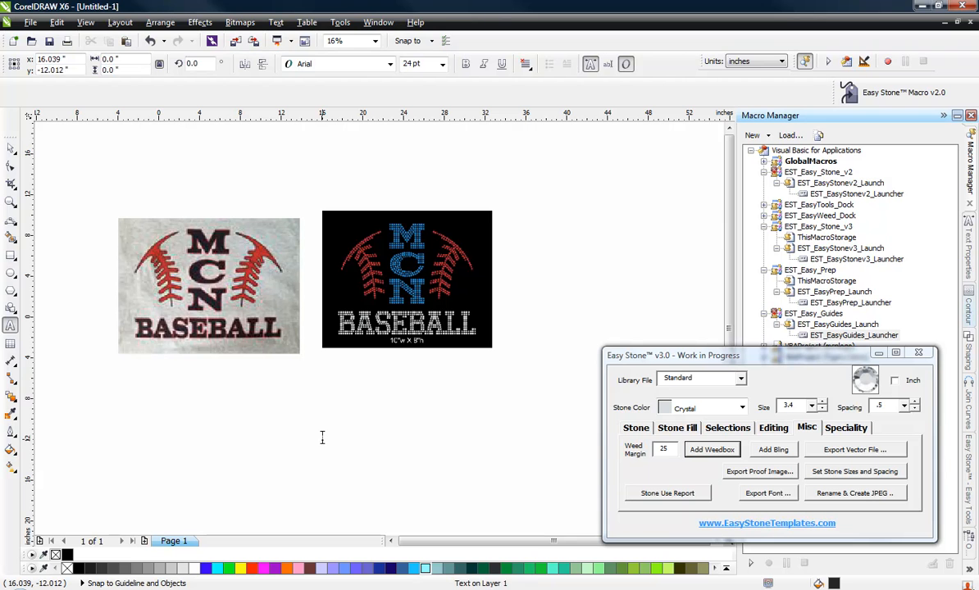
{"action": "left_click", "coordinate": [323, 438]}
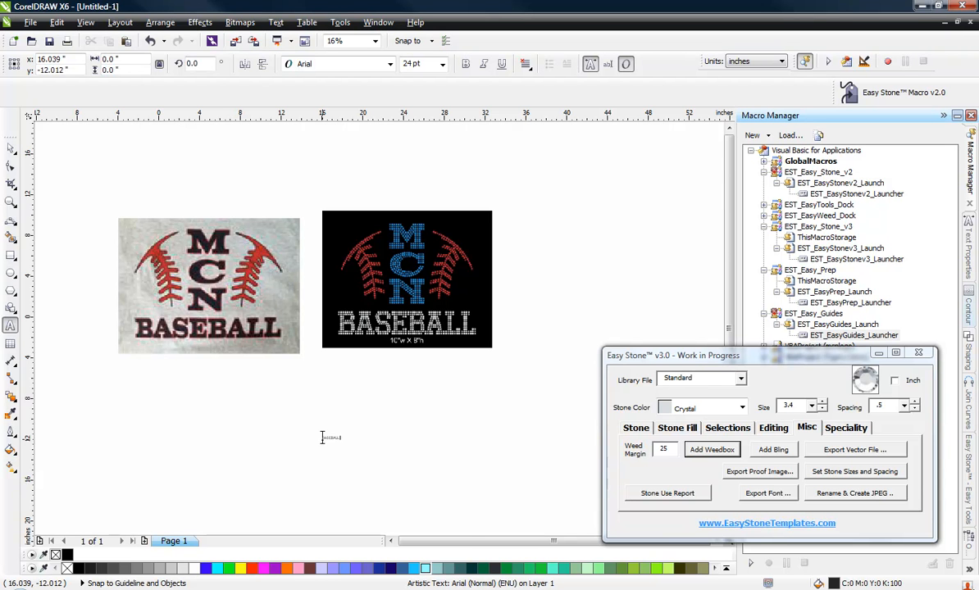
{"action": "type", "text": "BASEBALL"}
{"action": "scroll", "coordinate": [323, 440], "scroll_direction": "up", "scroll_amount": 5}
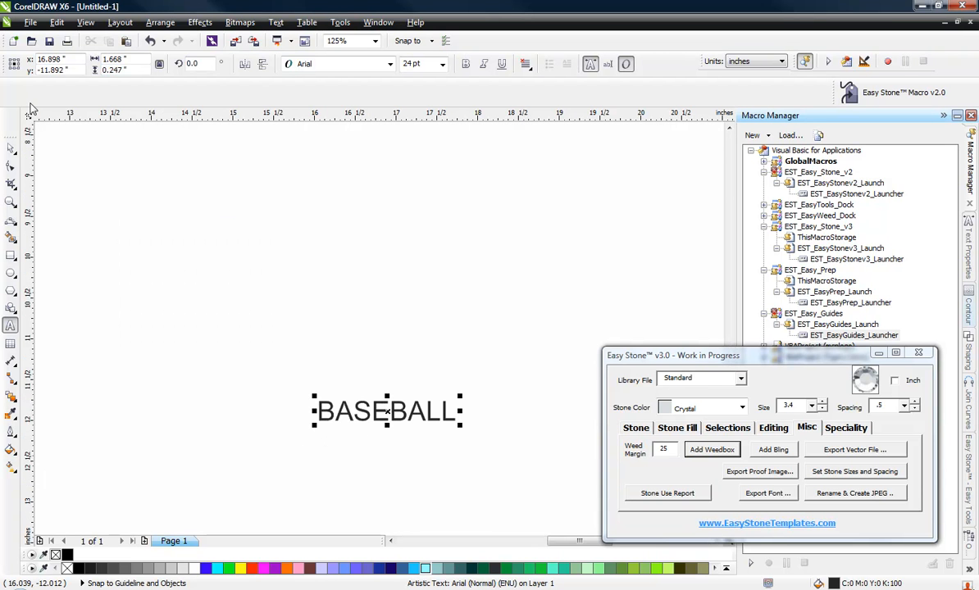
{"action": "left_click", "coordinate": [10, 148]}
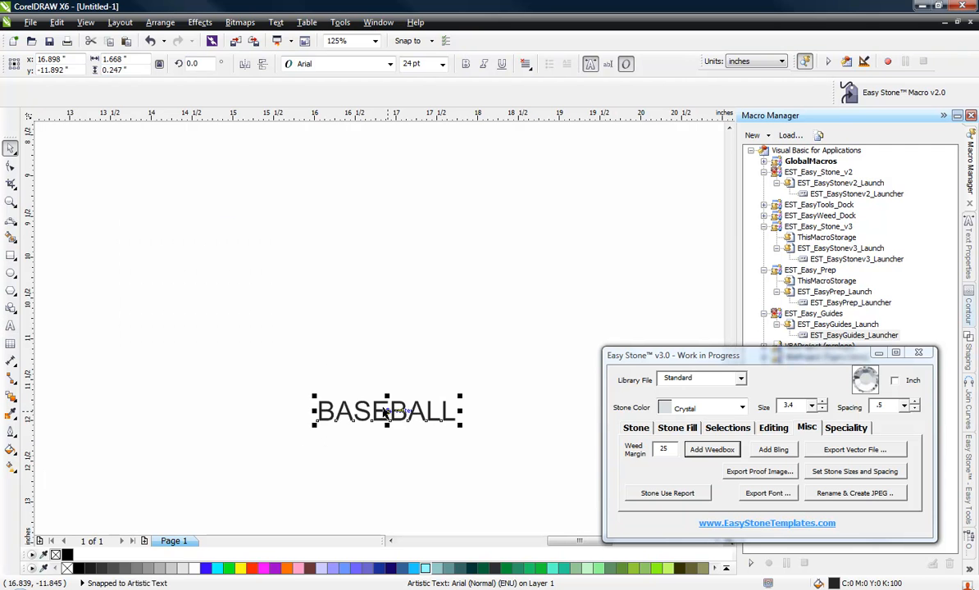
{"action": "left_click_drag", "start_coordinate": [386, 414], "coordinate": [353, 335]}
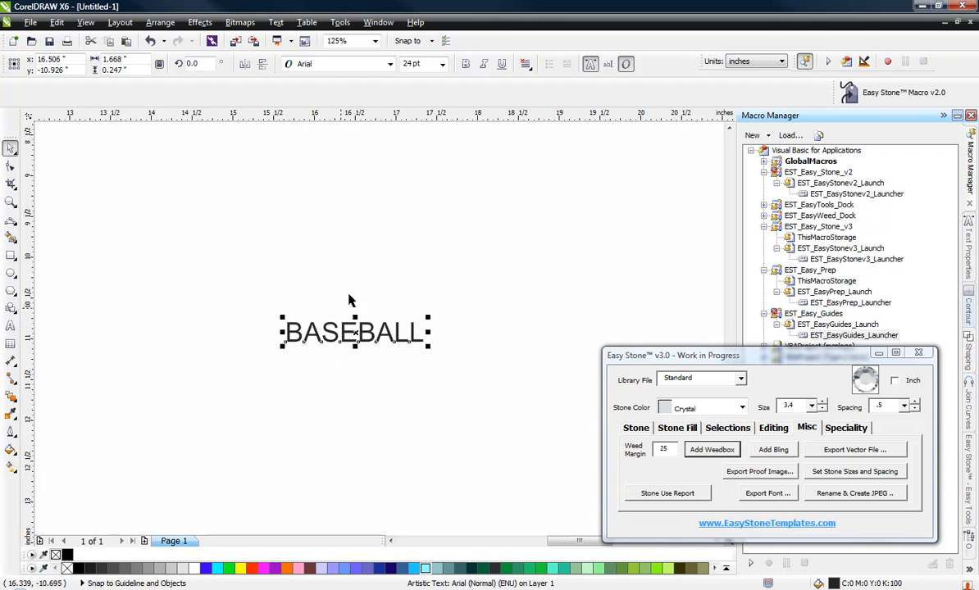
Set the font of the BASEBALL text to S17 Athletic DoubleLine.
{"action": "left_click", "coordinate": [391, 64]}
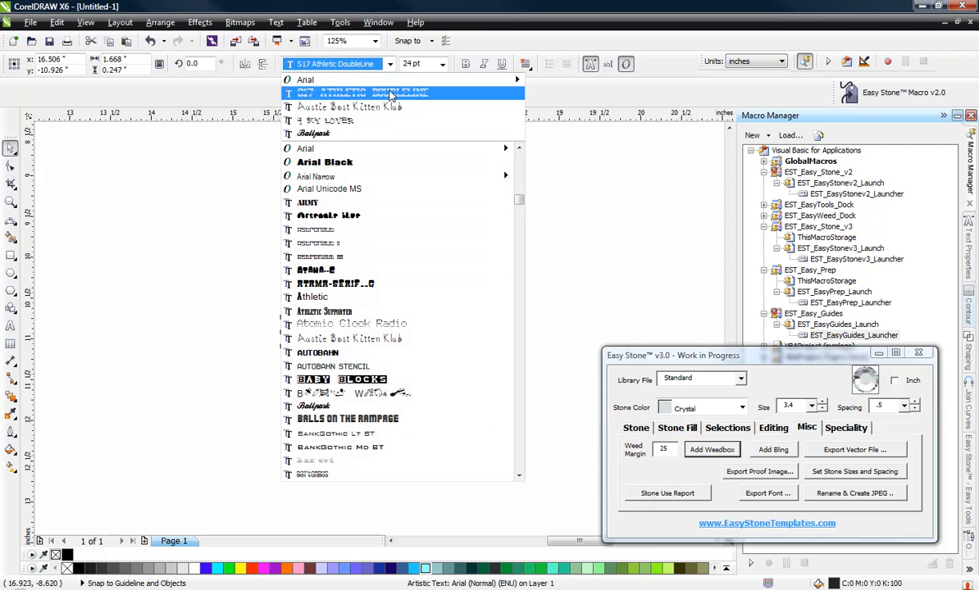
{"action": "left_click", "coordinate": [390, 95]}
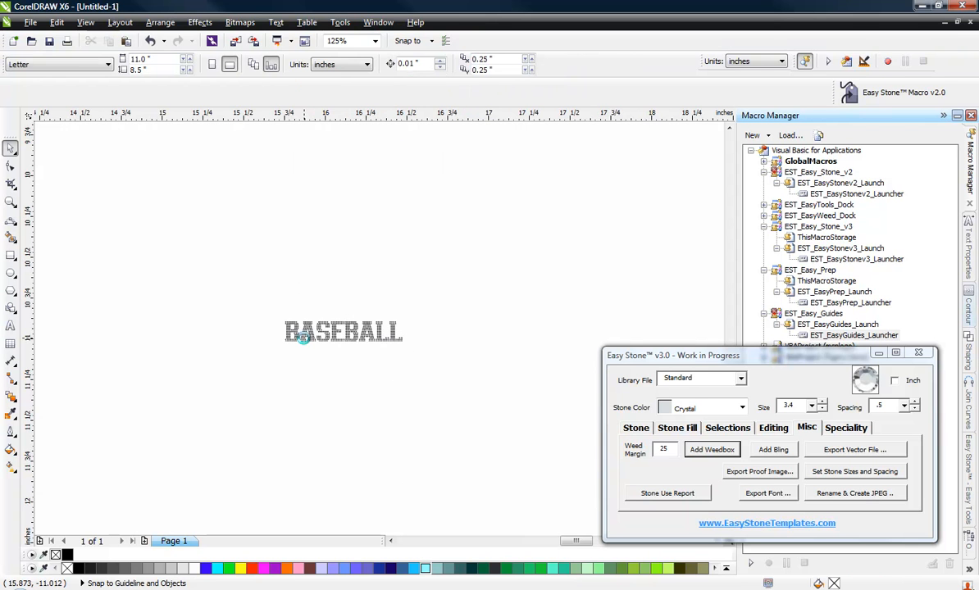
{"action": "scroll", "coordinate": [397, 334], "scroll_direction": "up", "scroll_amount": 3}
{"action": "left_click", "coordinate": [397, 334]}
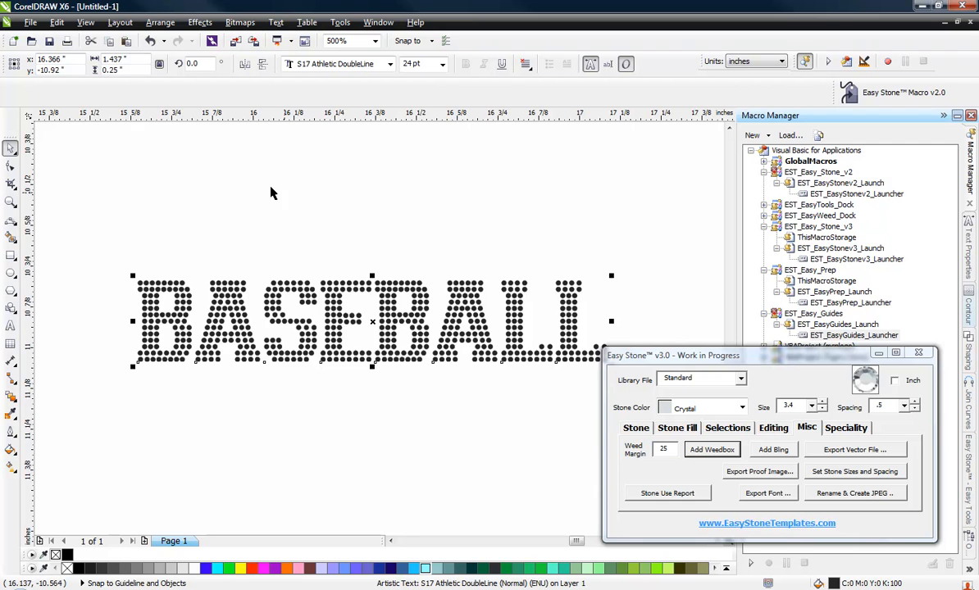
{"action": "scroll", "coordinate": [270, 192], "scroll_direction": "down", "scroll_amount": 2}
{"action": "scroll", "coordinate": [307, 256], "scroll_direction": "up", "scroll_amount": 1}
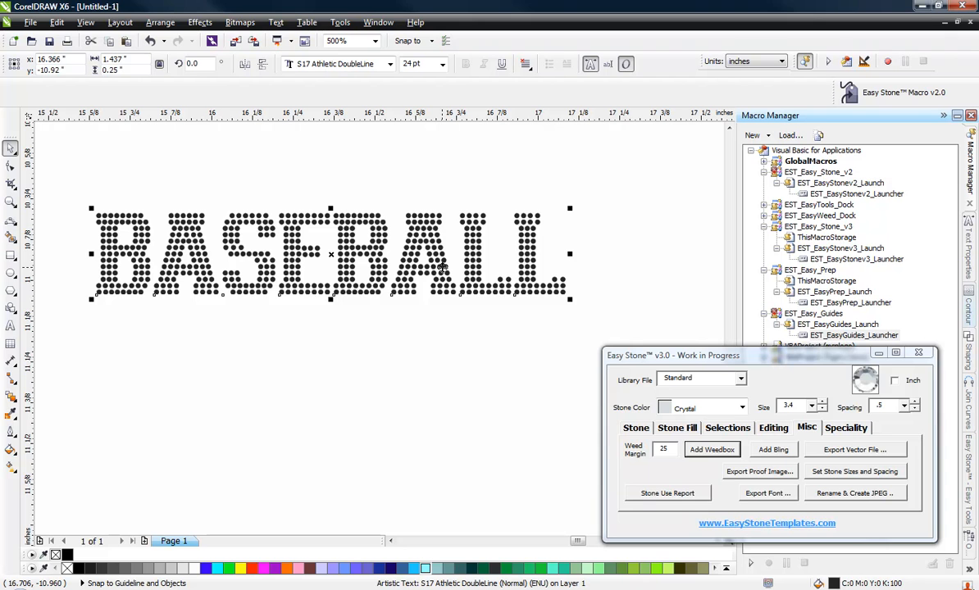
Break the BASEBALL rhinestone text apart into individual stones and check it by selecting a single stone.
{"action": "left_click", "coordinate": [842, 428]}
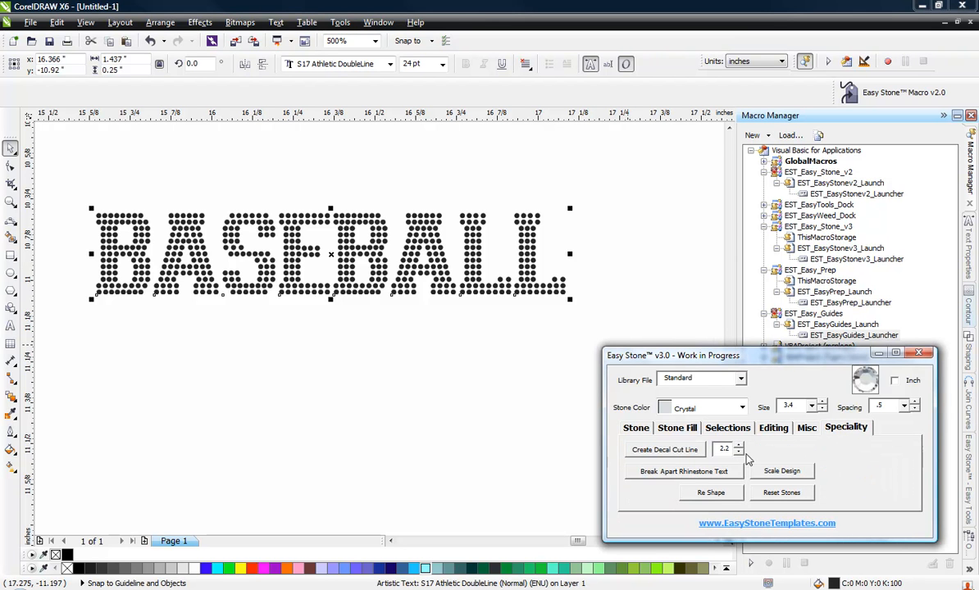
{"action": "left_click", "coordinate": [696, 472]}
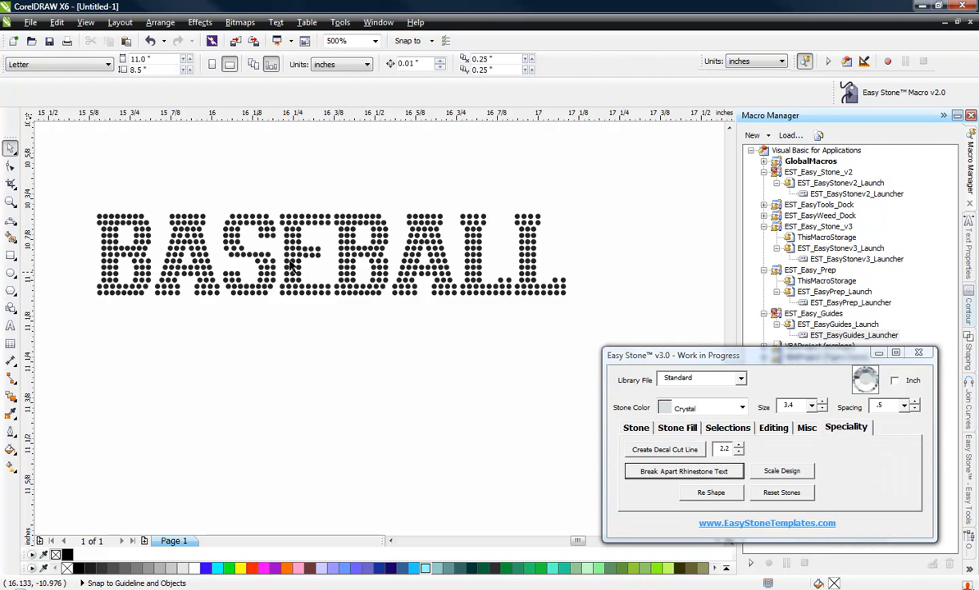
{"action": "left_click", "coordinate": [344, 217]}
{"action": "left_click", "coordinate": [401, 200]}
{"action": "left_click", "coordinate": [531, 233]}
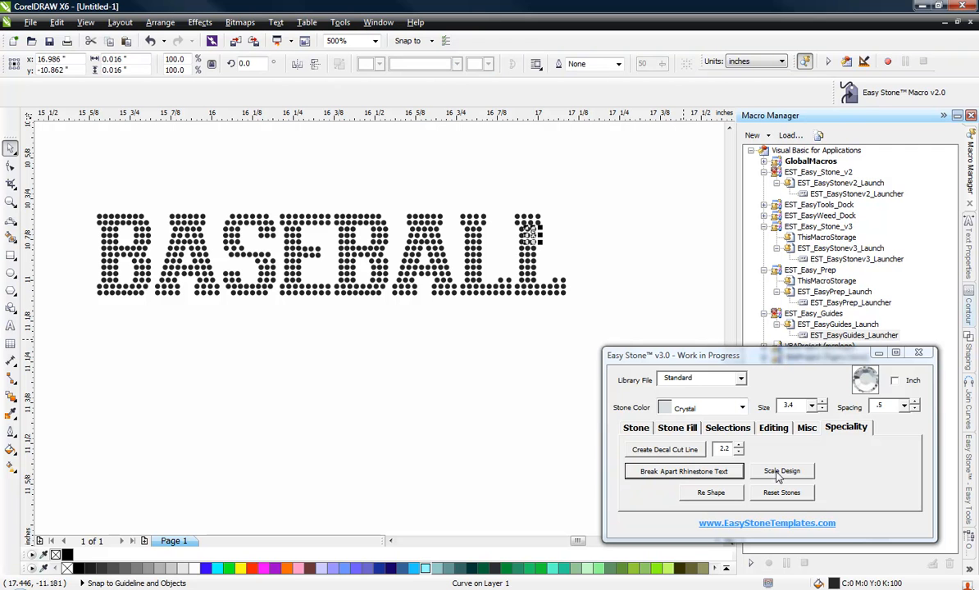
Apply Scale Design to all stones of the BASEBALL lettering, using the 3.4 mm stone size.
{"action": "left_click", "coordinate": [775, 472]}
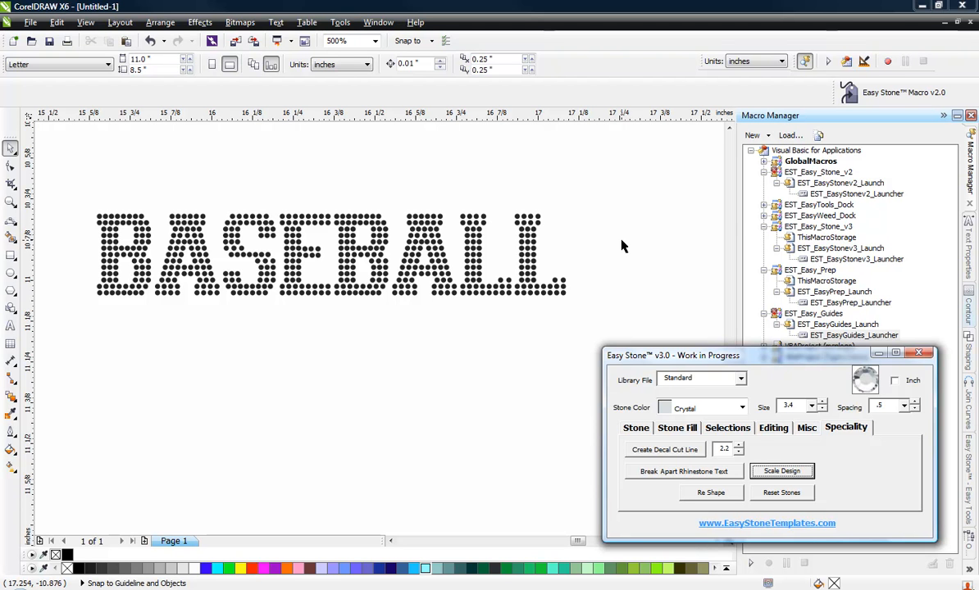
{"action": "left_click_drag", "start_coordinate": [628, 175], "coordinate": [153, 332]}
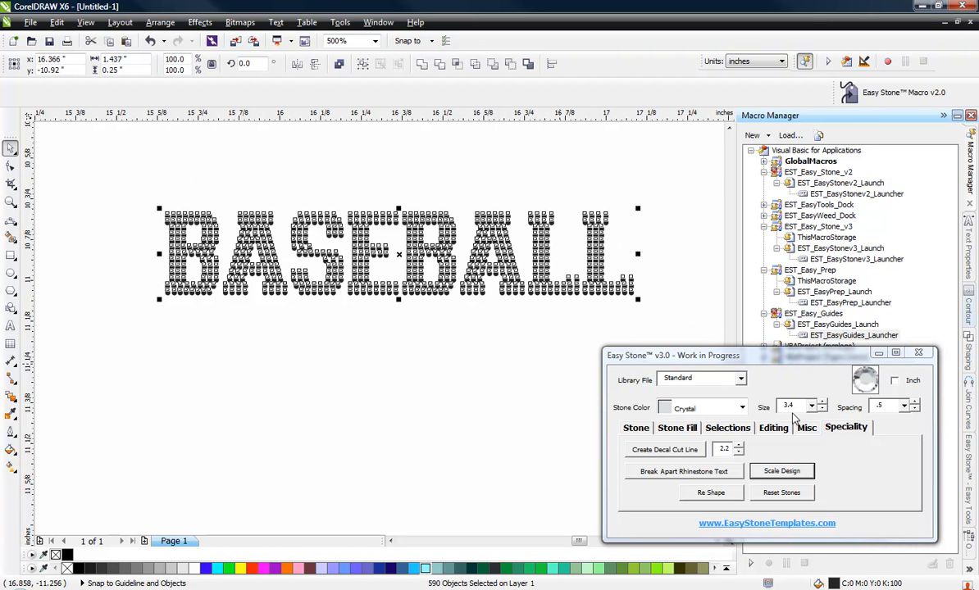
{"action": "left_click", "coordinate": [781, 470]}
{"action": "scroll", "coordinate": [354, 316], "scroll_direction": "down", "scroll_amount": 2}
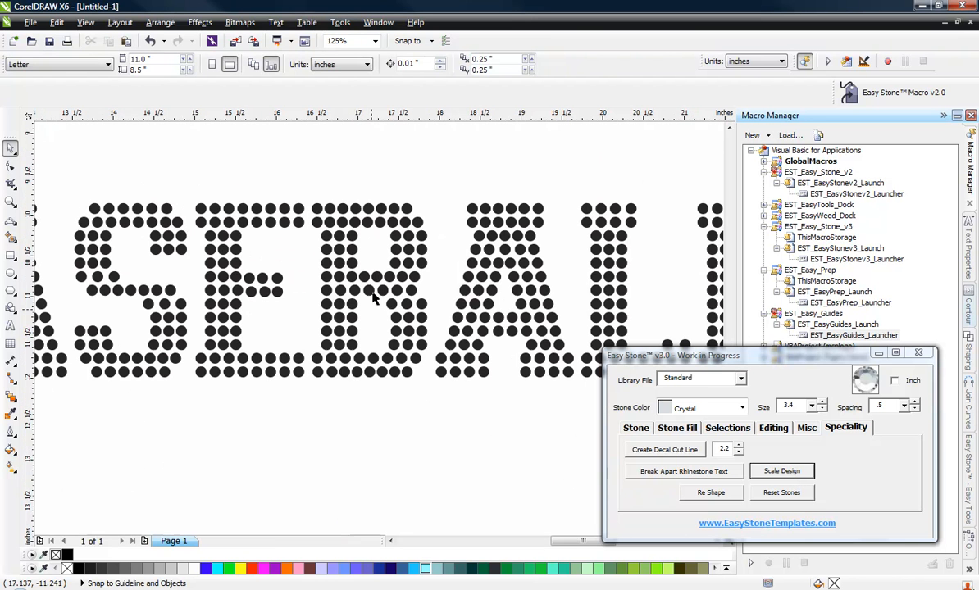
Switch the units to millimeters, check the size of one stone in the second B, and restore inches.
{"action": "left_click", "coordinate": [328, 66]}
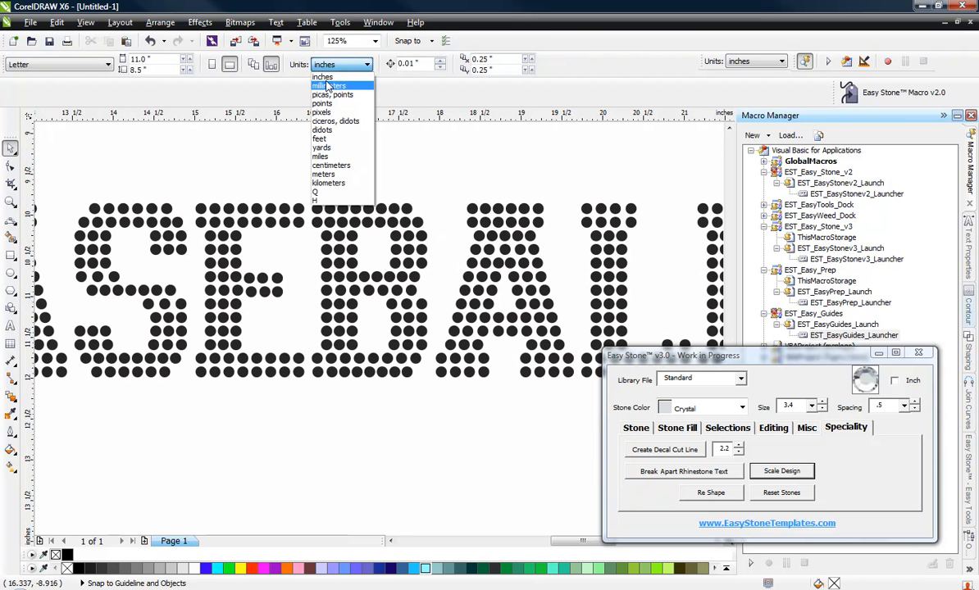
{"action": "left_click", "coordinate": [308, 80]}
{"action": "left_click", "coordinate": [368, 208]}
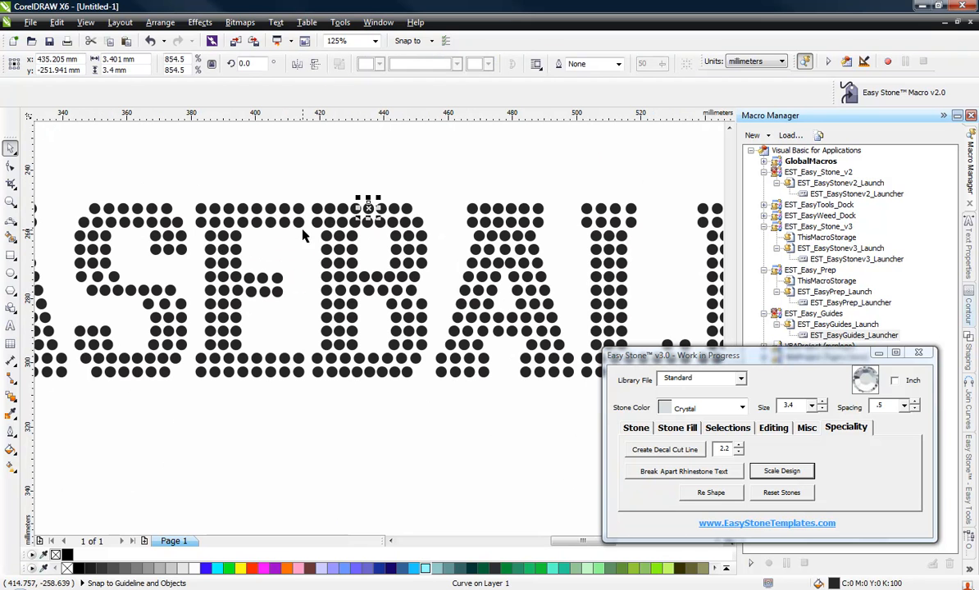
{"action": "left_click", "coordinate": [364, 180]}
{"action": "left_click", "coordinate": [365, 65]}
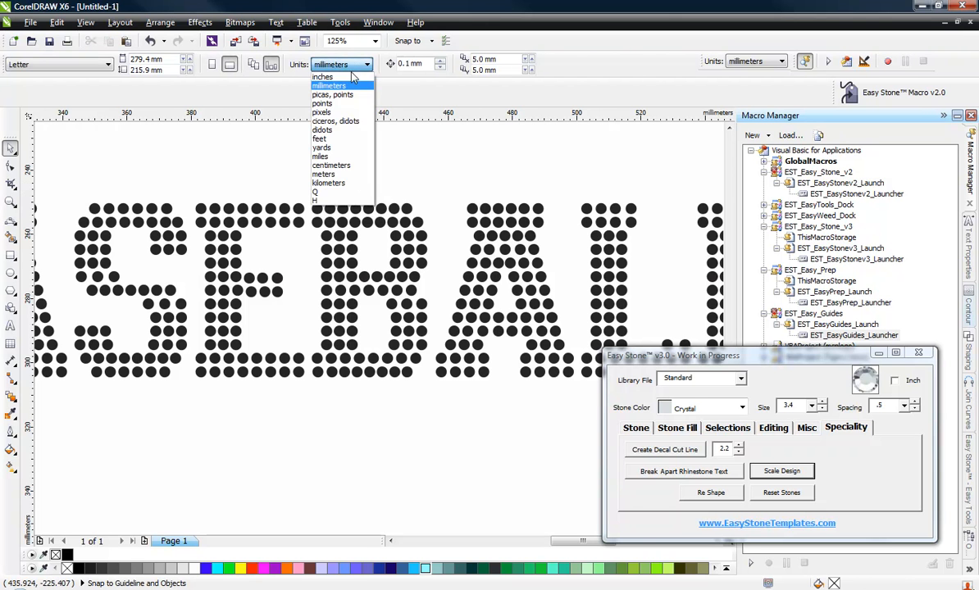
{"action": "left_click", "coordinate": [344, 129]}
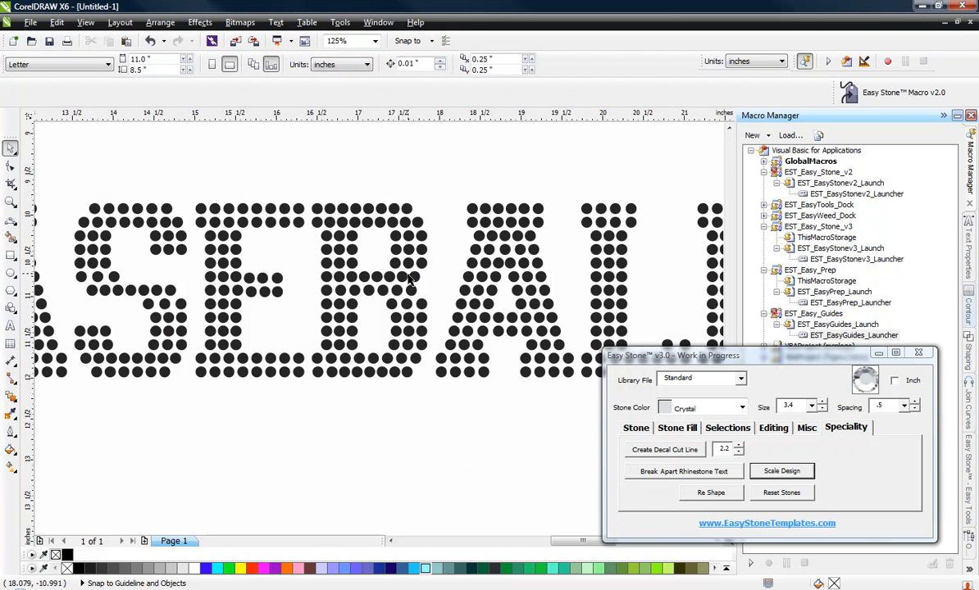
Select all stones of the scaled BASEBALL lettering to check its overall width and height.
{"action": "scroll", "coordinate": [409, 276], "scroll_direction": "down", "scroll_amount": 1}
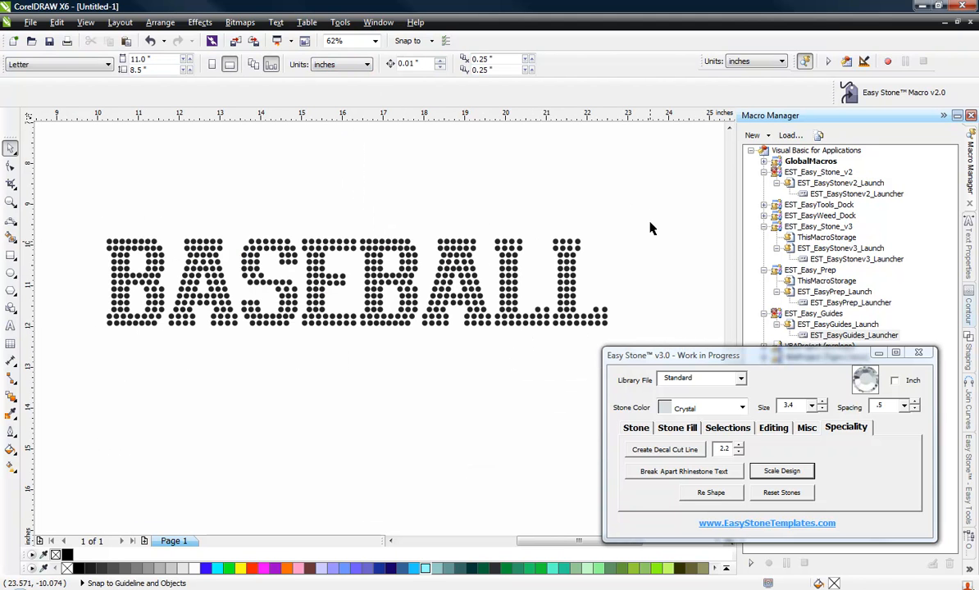
{"action": "left_click_drag", "start_coordinate": [648, 212], "coordinate": [92, 361]}
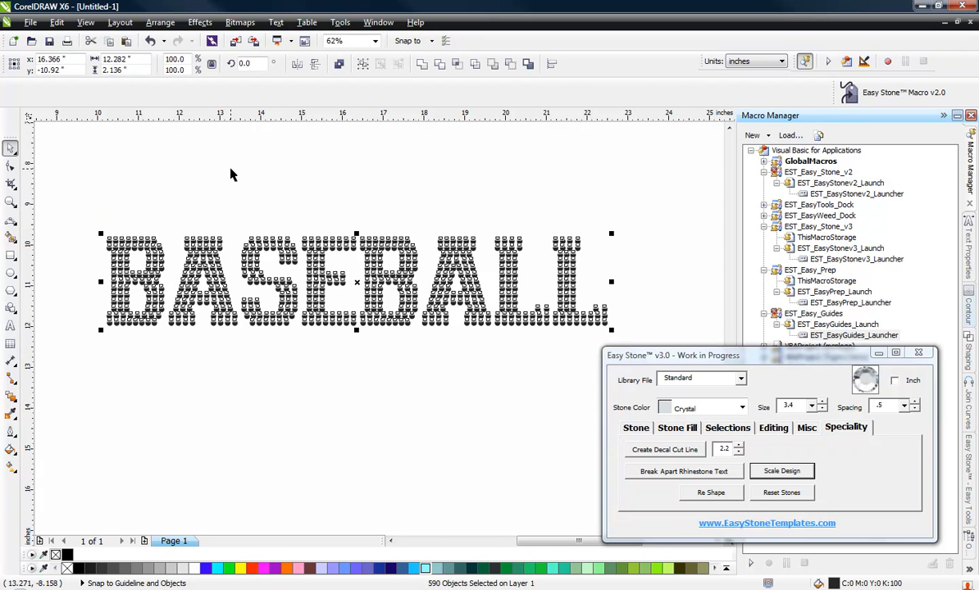
{"action": "left_click", "coordinate": [234, 189]}
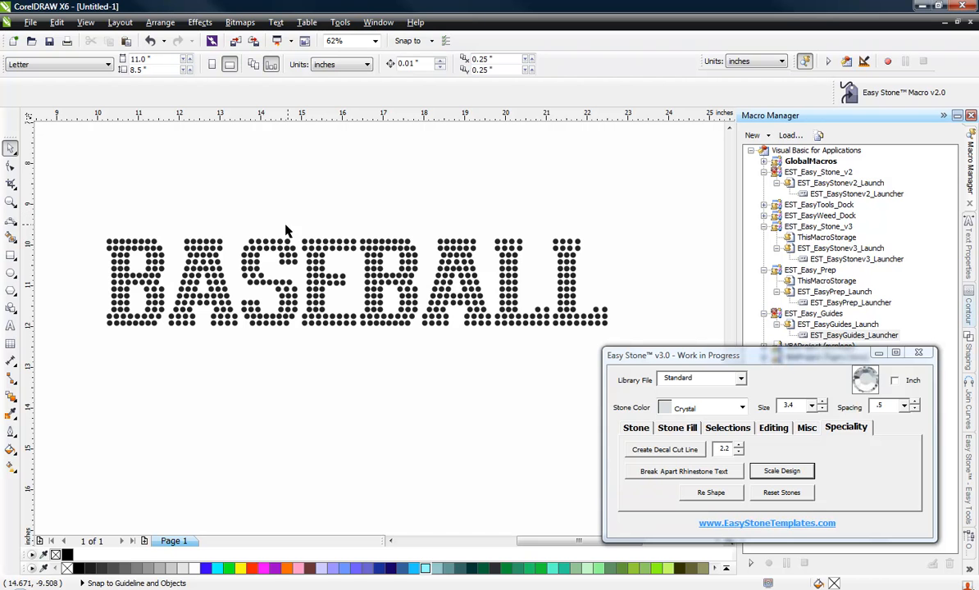
Move the stones of the last L about 3.5 inches to the right, away from the rest of the word.
{"action": "scroll", "coordinate": [279, 264], "scroll_direction": "down", "scroll_amount": 2}
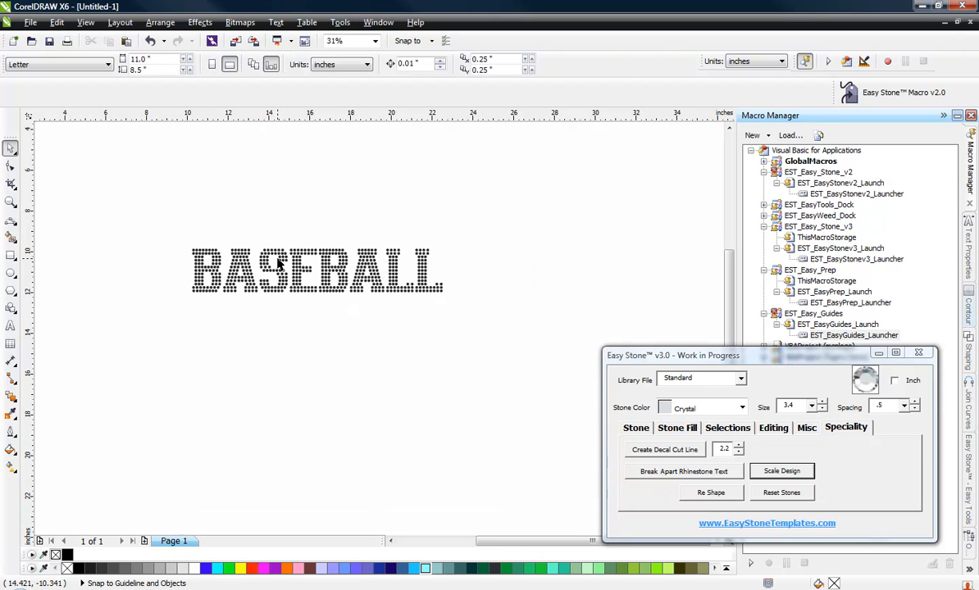
{"action": "scroll", "coordinate": [475, 244], "scroll_direction": "up", "scroll_amount": 2}
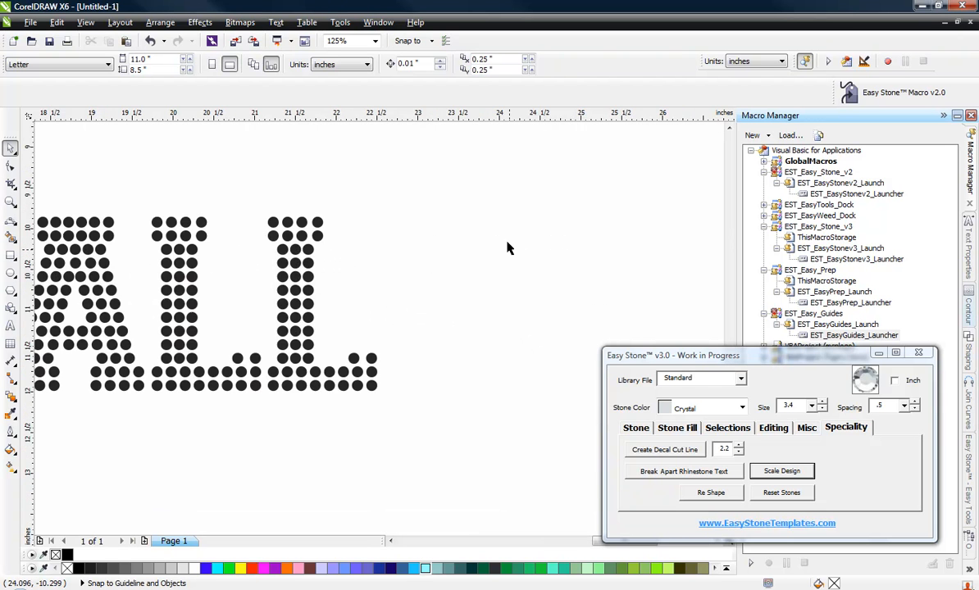
{"action": "left_click_drag", "start_coordinate": [461, 176], "coordinate": [250, 399]}
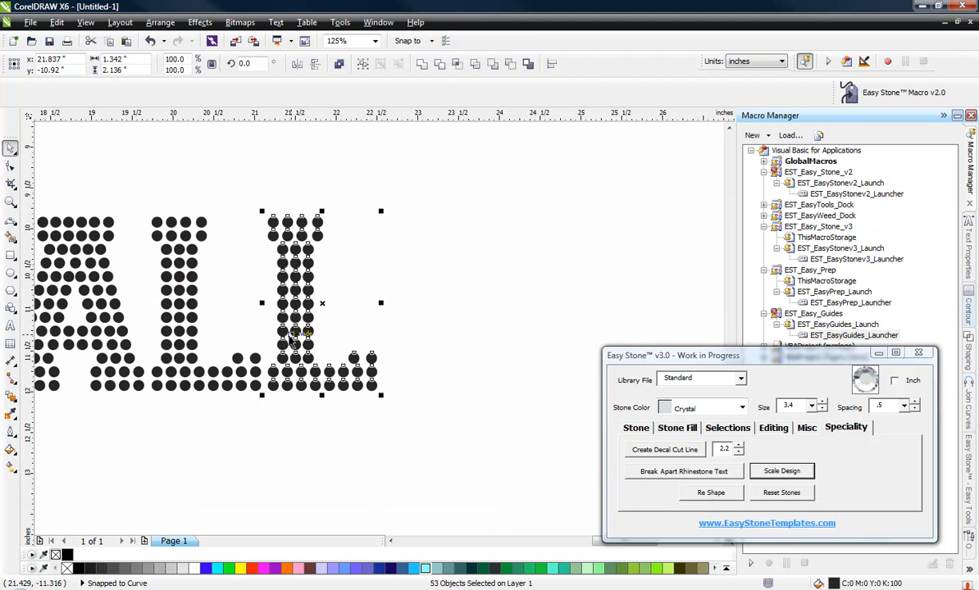
{"action": "left_click_drag", "start_coordinate": [292, 336], "coordinate": [579, 336]}
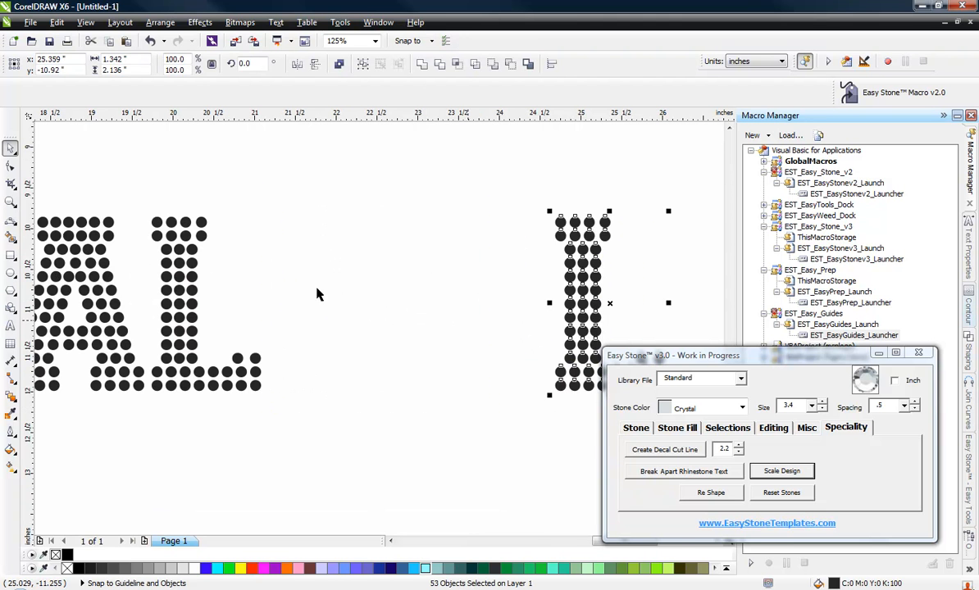
Delete the right column of nine stones from the stem of the separated L.
{"action": "scroll", "coordinate": [414, 305], "scroll_direction": "down", "scroll_amount": 1}
{"action": "scroll", "coordinate": [553, 314], "scroll_direction": "up", "scroll_amount": 2}
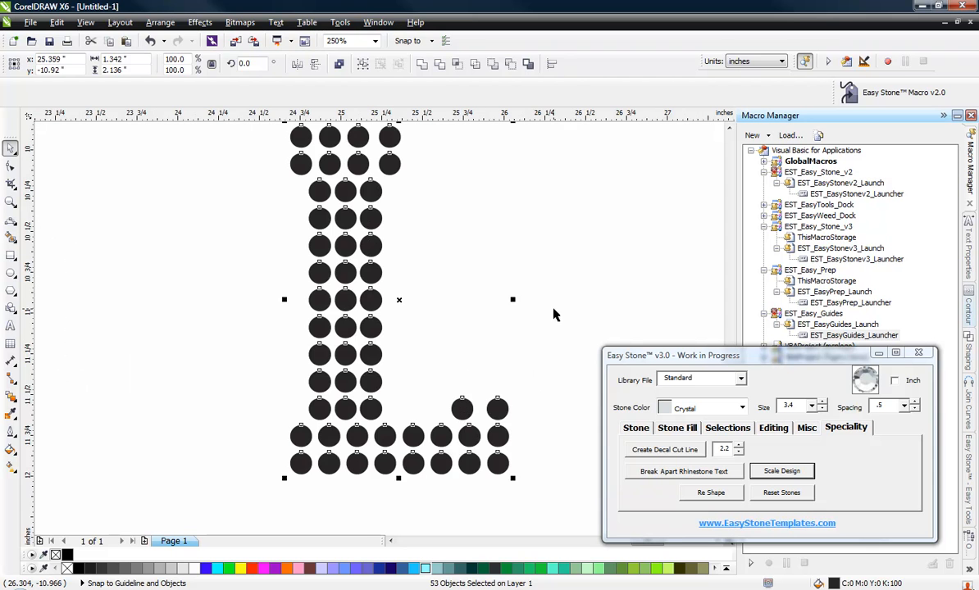
{"action": "left_click", "coordinate": [439, 194]}
{"action": "left_click_drag", "start_coordinate": [439, 167], "coordinate": [350, 432]}
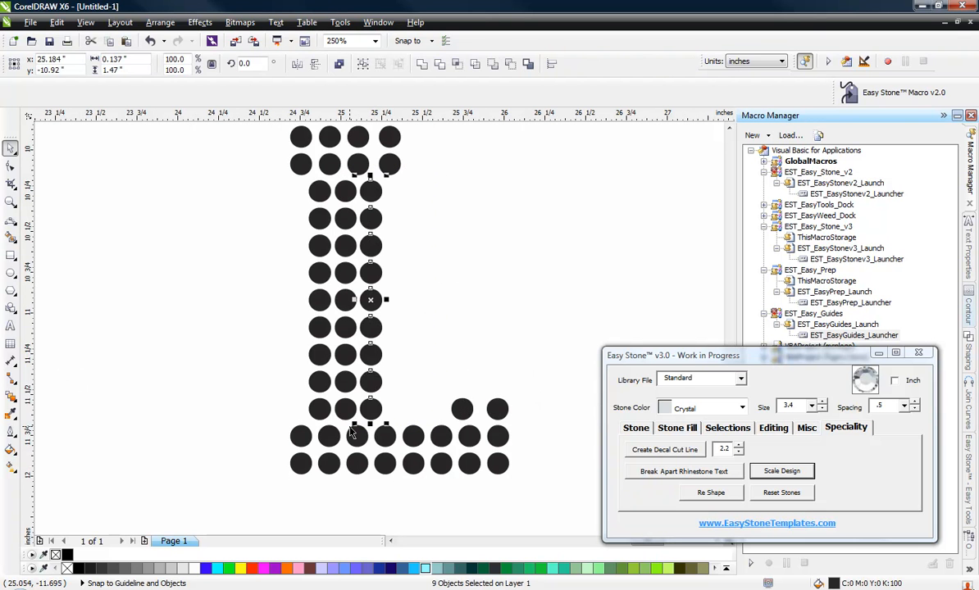
{"action": "key", "text": "Delete"}
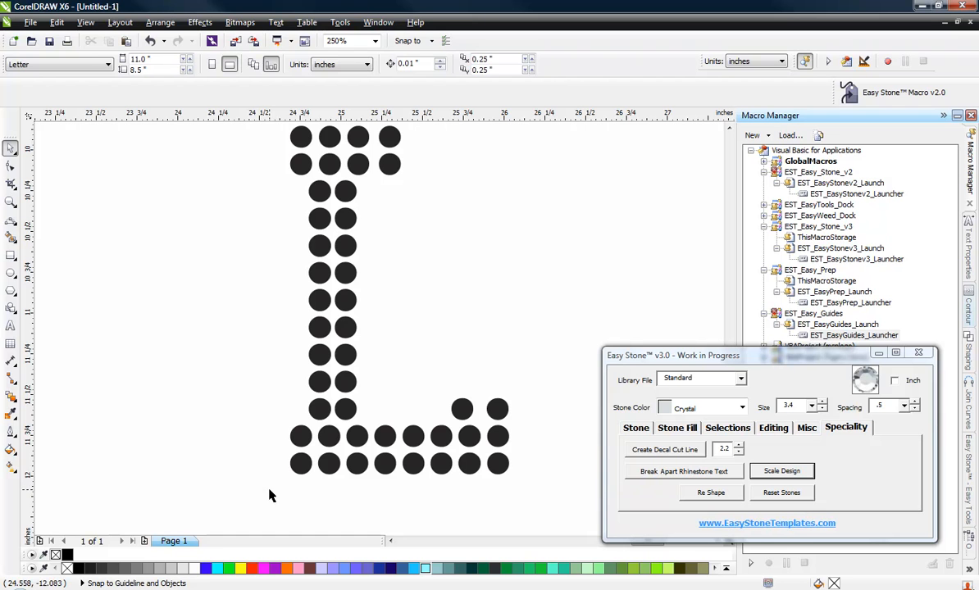
Nudge all stones of the L's foot, including the two raised ones at its tip, to the left with the 3.9 Stone Fill offset.
{"action": "left_click_drag", "start_coordinate": [268, 489], "coordinate": [536, 435]}
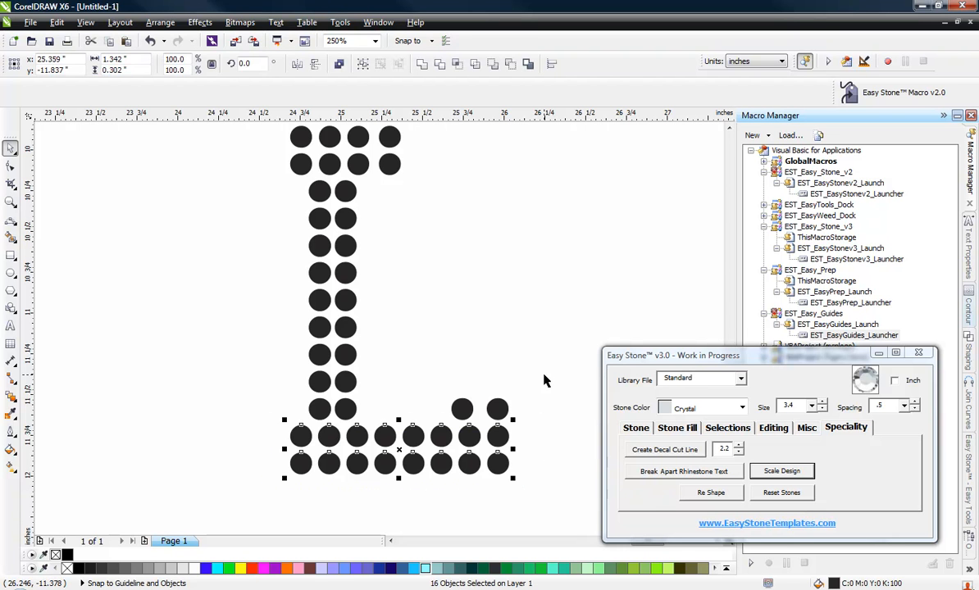
{"action": "left_click_drag", "start_coordinate": [543, 376], "coordinate": [459, 418]}
{"action": "left_click_drag", "start_coordinate": [541, 392], "coordinate": [439, 422]}
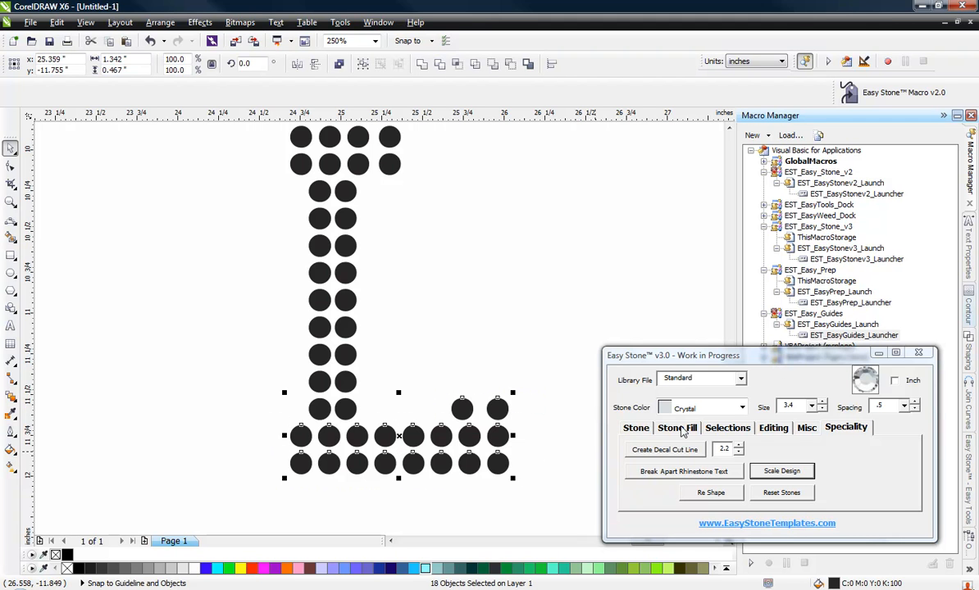
{"action": "left_click", "coordinate": [677, 430]}
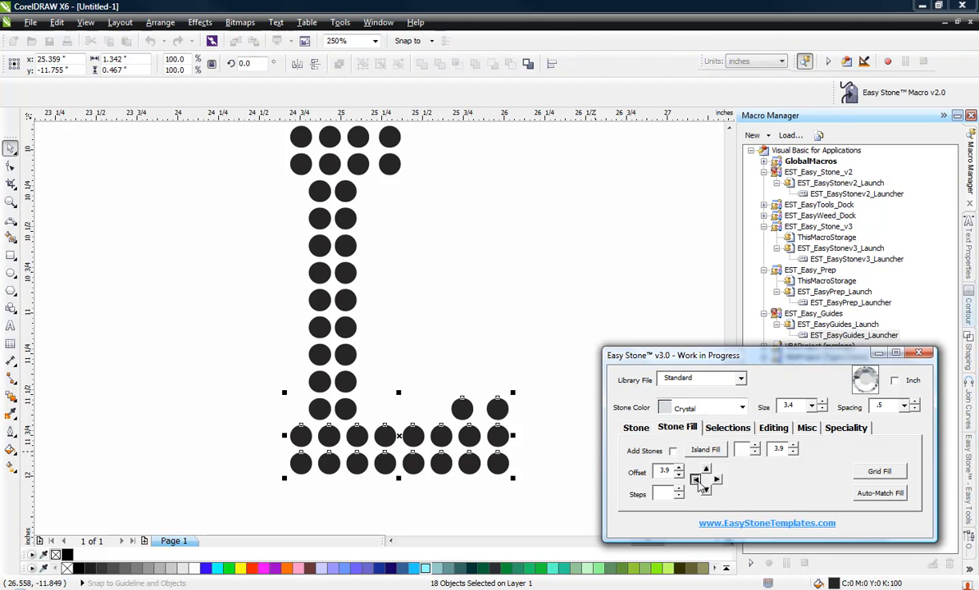
{"action": "left_click", "coordinate": [695, 479]}
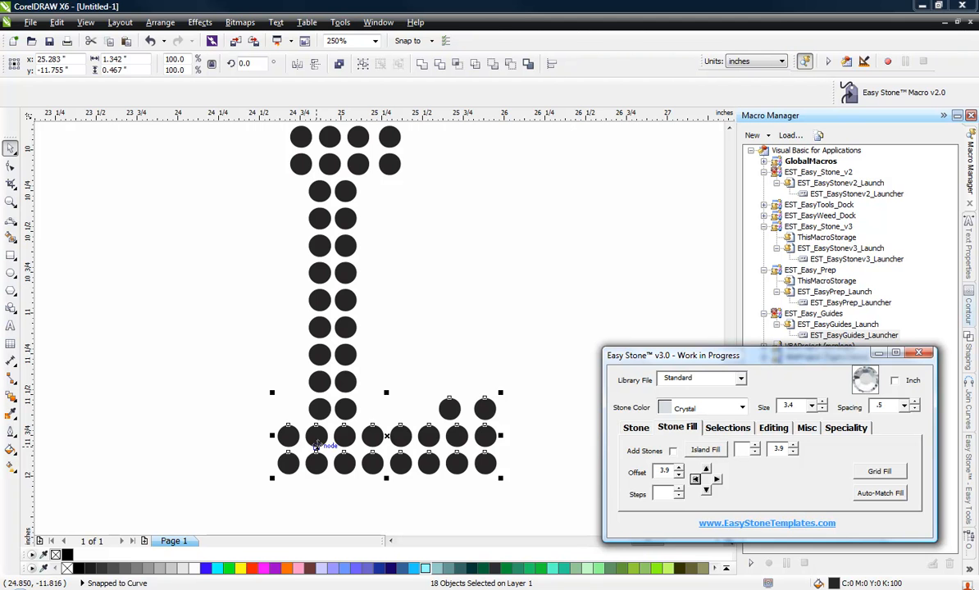
Shift the L's foot stones slightly right so their second column lines up beneath the left column of the stem.
{"action": "scroll", "coordinate": [321, 414], "scroll_direction": "up", "scroll_amount": 5}
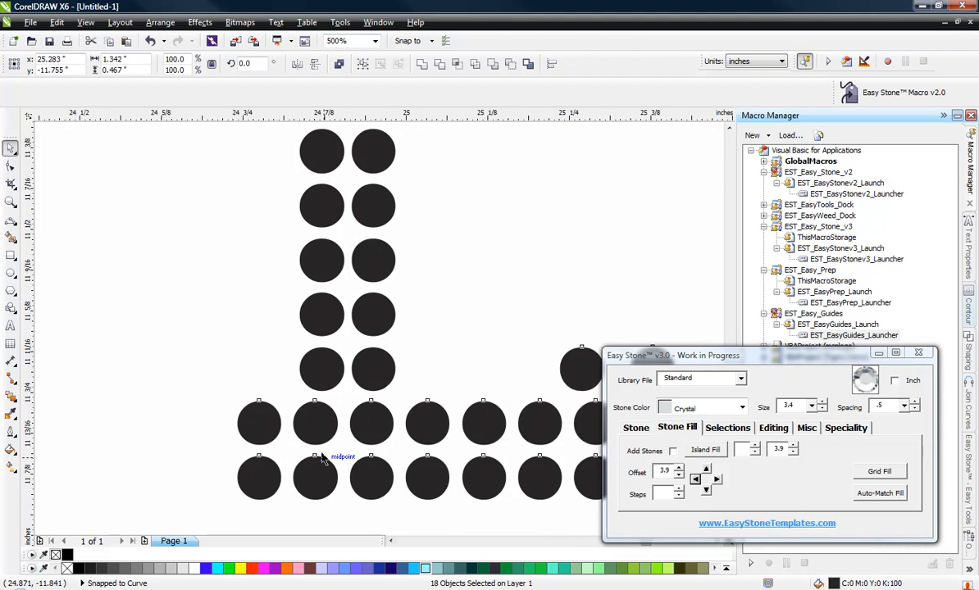
{"action": "mouse_move", "coordinate": [323, 406]}
{"action": "left_mouse_down"}
{"action": "mouse_move", "coordinate": [349, 405]}
{"action": "mouse_move", "coordinate": [324, 393]}
{"action": "left_mouse_up"}
{"action": "scroll", "coordinate": [322, 385], "scroll_direction": "down", "scroll_amount": 3}
{"action": "scroll", "coordinate": [343, 379], "scroll_direction": "up", "scroll_amount": 3}
{"action": "scroll", "coordinate": [329, 361], "scroll_direction": "down", "scroll_amount": 3}
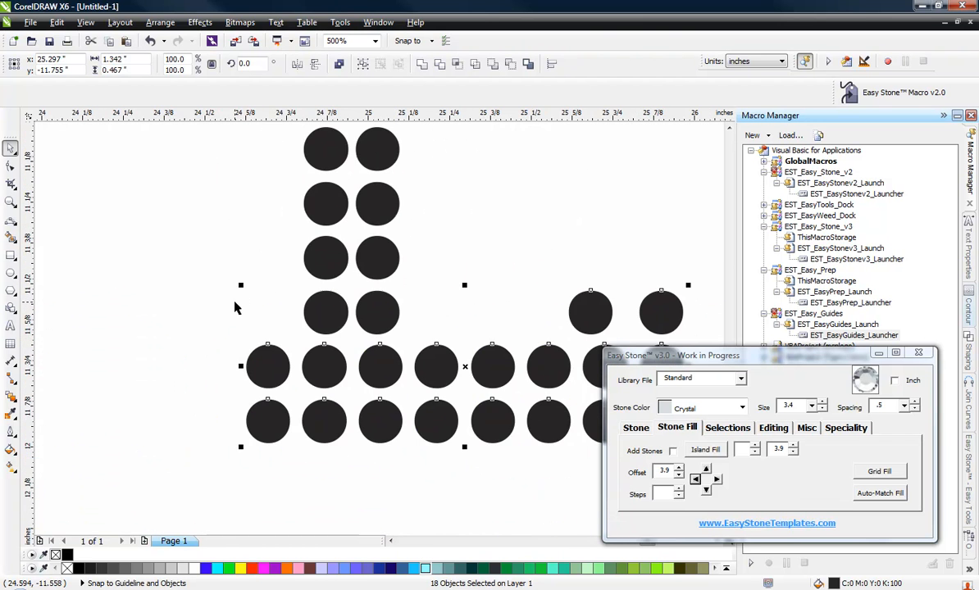
{"action": "left_click", "coordinate": [235, 307]}
{"action": "scroll", "coordinate": [239, 358], "scroll_direction": "down", "scroll_amount": 2}
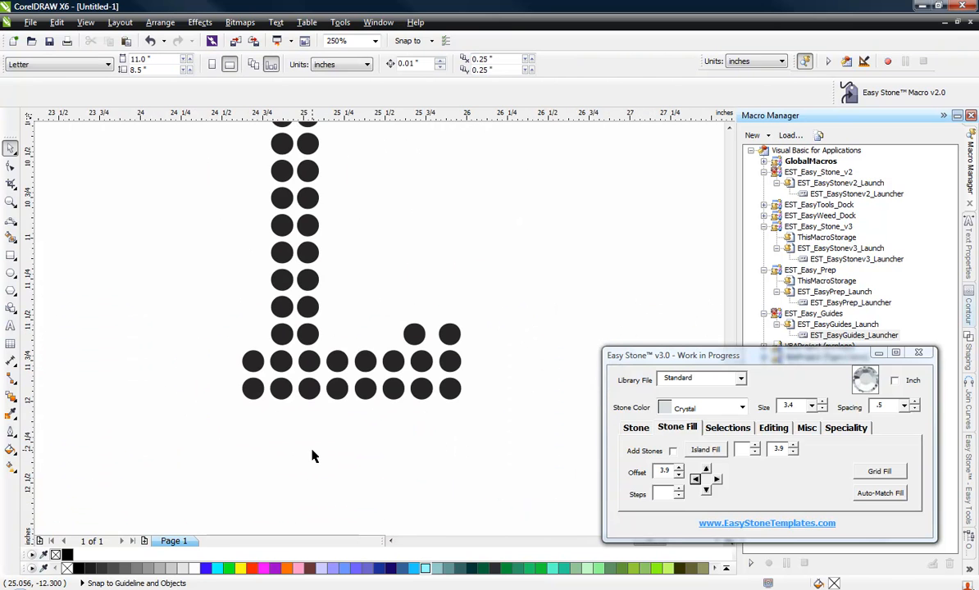
Move the three rightmost columns of the foot, with the two raised stones, one stone spacing left to shorten the foot to seven columns.
{"action": "scroll", "coordinate": [311, 457], "scroll_direction": "down", "scroll_amount": 1}
{"action": "scroll", "coordinate": [313, 457], "scroll_direction": "up", "scroll_amount": 1}
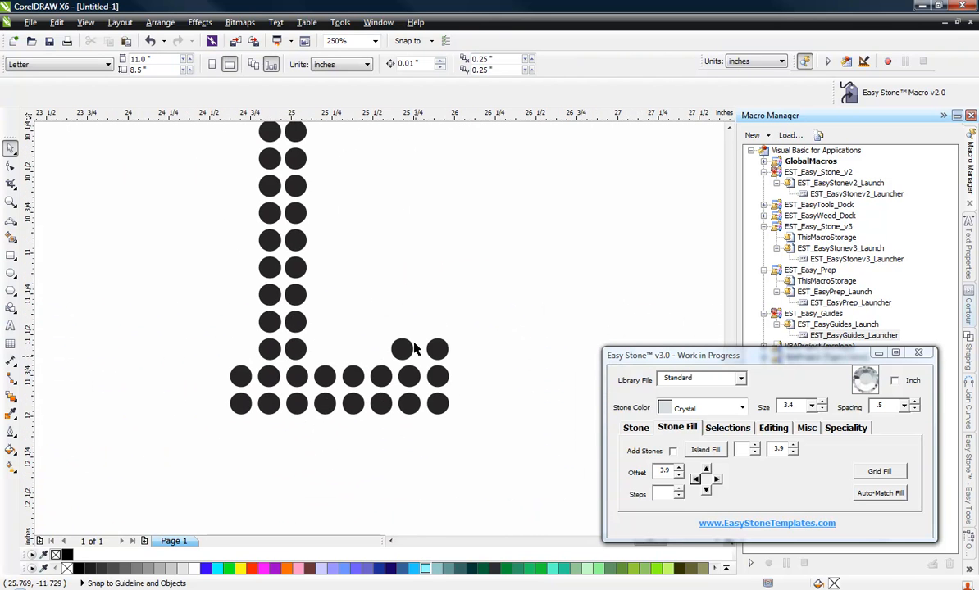
{"action": "left_click_drag", "start_coordinate": [509, 295], "coordinate": [381, 474]}
{"action": "left_click_drag", "start_coordinate": [365, 467], "coordinate": [365, 467]}
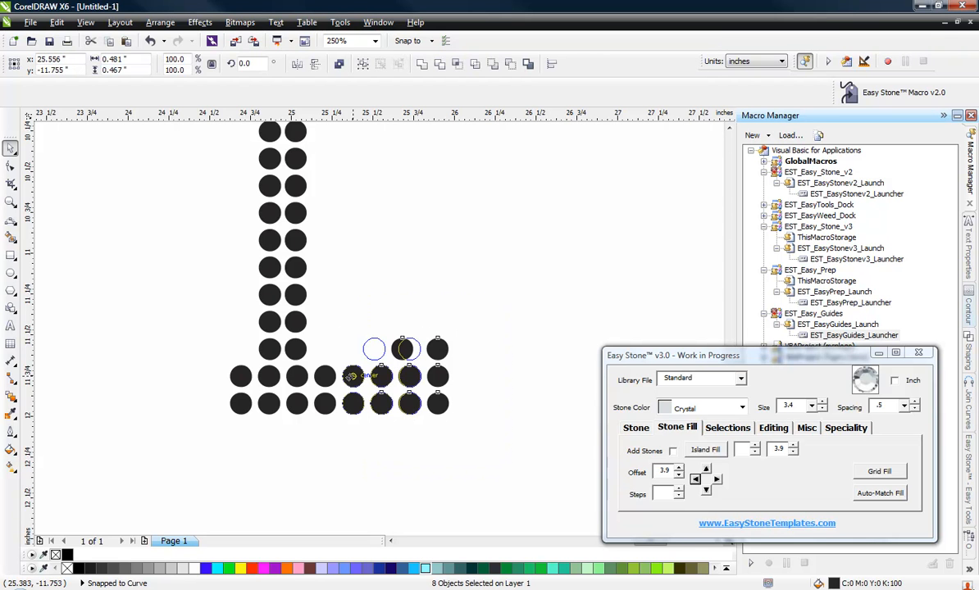
{"action": "left_click_drag", "start_coordinate": [351, 375], "coordinate": [351, 373]}
{"action": "left_click", "coordinate": [349, 273]}
{"action": "scroll", "coordinate": [283, 408], "scroll_direction": "down", "scroll_amount": 2}
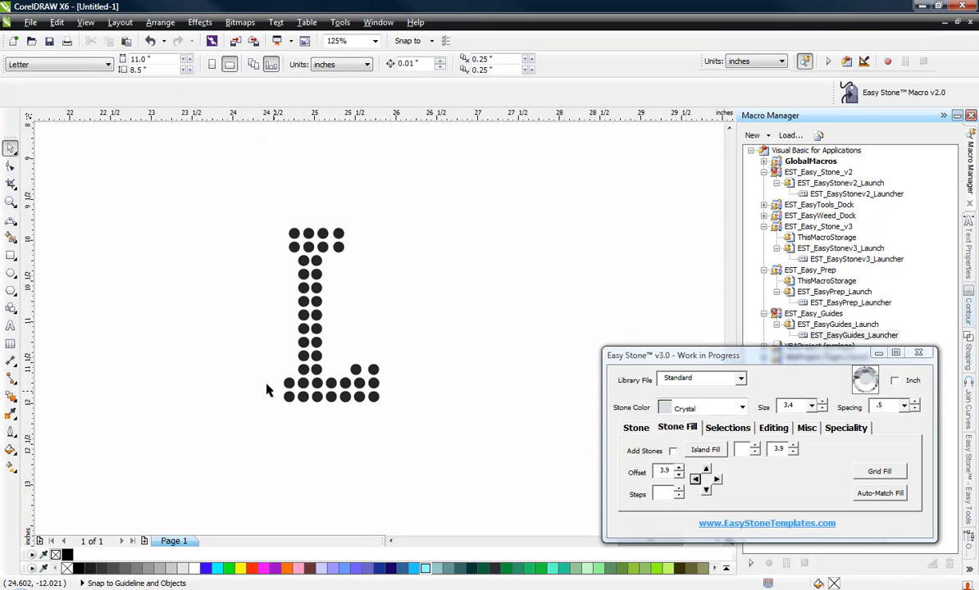
Shorten the L's stem by two rows of stones by moving the top serif down to meet the remaining rows.
{"action": "scroll", "coordinate": [355, 321], "scroll_direction": "down", "scroll_amount": 1}
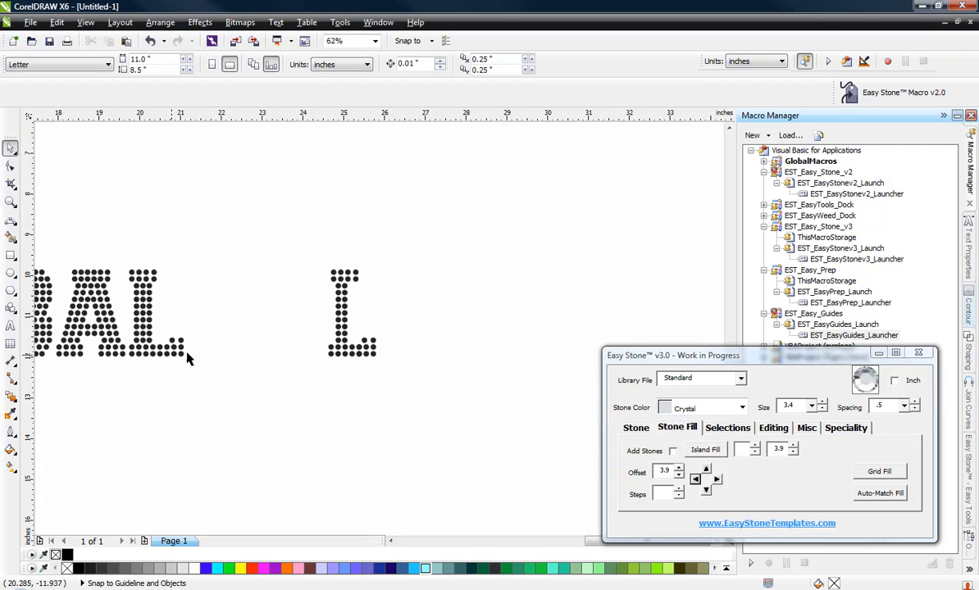
{"action": "scroll", "coordinate": [364, 325], "scroll_direction": "up", "scroll_amount": 1}
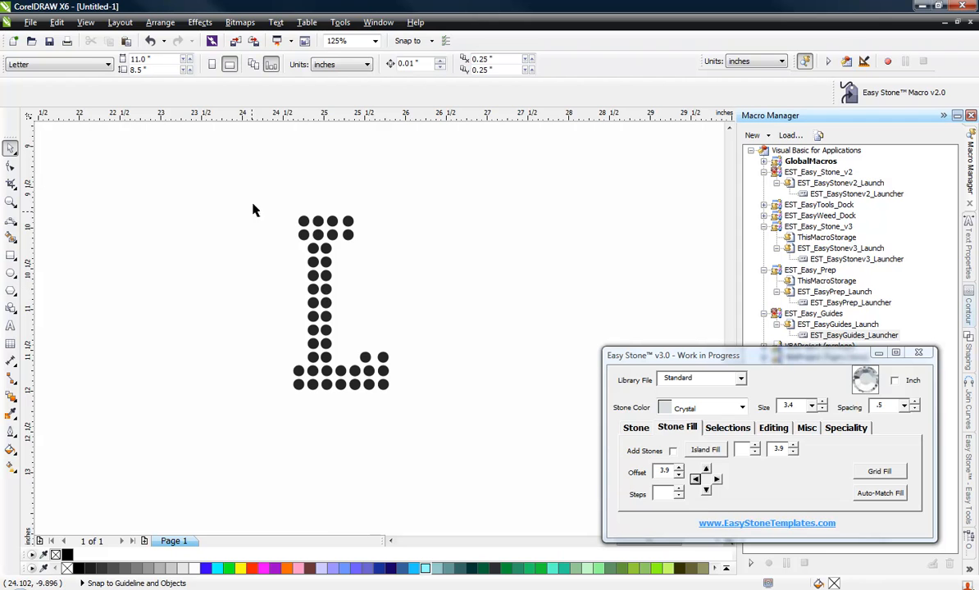
{"action": "left_click_drag", "start_coordinate": [343, 249], "coordinate": [339, 274]}
{"action": "scroll", "coordinate": [360, 291], "scroll_direction": "up", "scroll_amount": 2}
{"action": "scroll", "coordinate": [339, 274], "scroll_direction": "down", "scroll_amount": 2}
{"action": "scroll", "coordinate": [316, 326], "scroll_direction": "down", "scroll_amount": 2}
{"action": "left_click", "coordinate": [395, 332]}
{"action": "scroll", "coordinate": [429, 328], "scroll_direction": "down", "scroll_amount": 1}
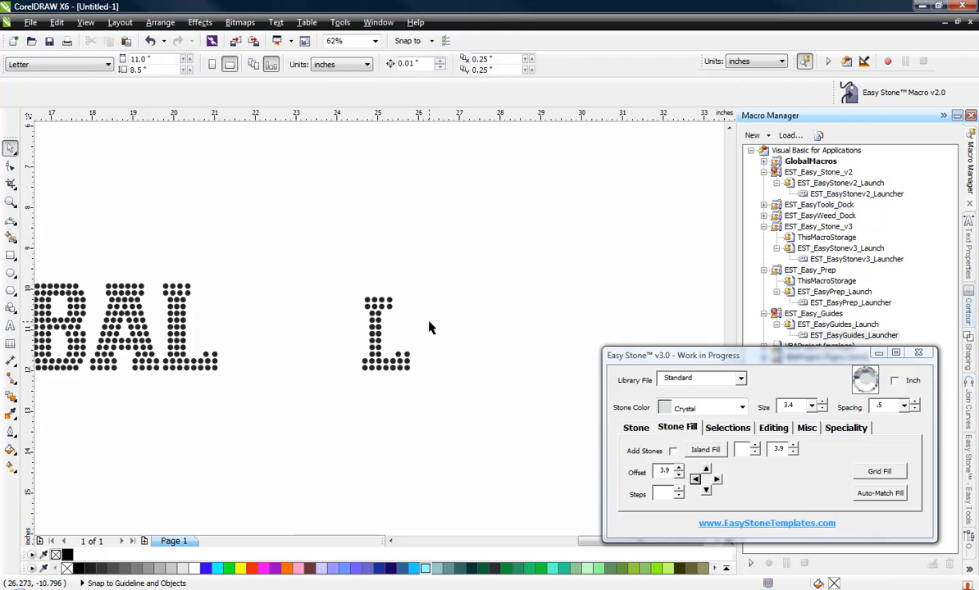
Align the inner raised stone at the tip of the L's foot centrally above the stone beneath it.
{"action": "scroll", "coordinate": [389, 331], "scroll_direction": "up", "scroll_amount": 1}
{"action": "scroll", "coordinate": [407, 390], "scroll_direction": "up", "scroll_amount": 2}
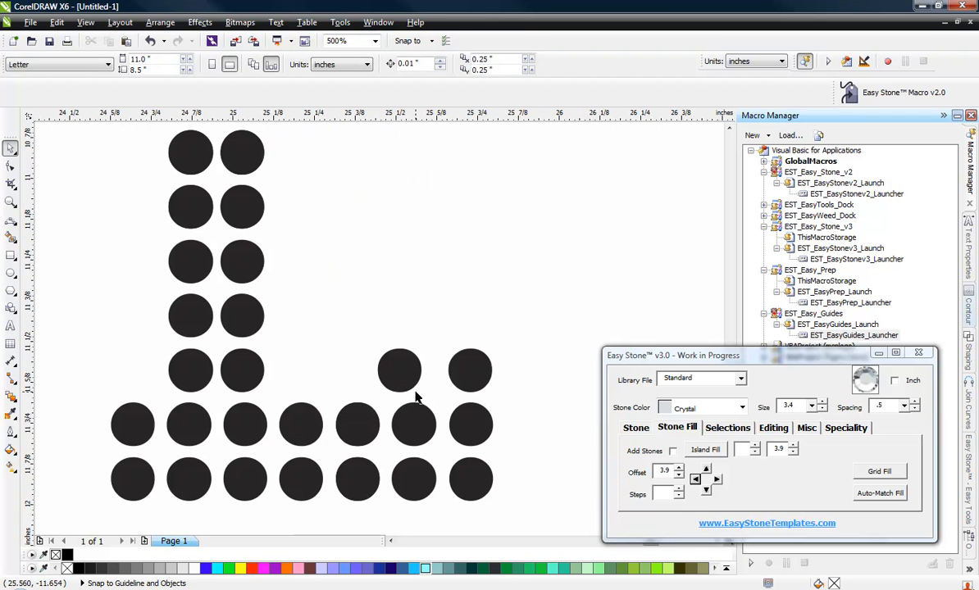
{"action": "left_click", "coordinate": [408, 388]}
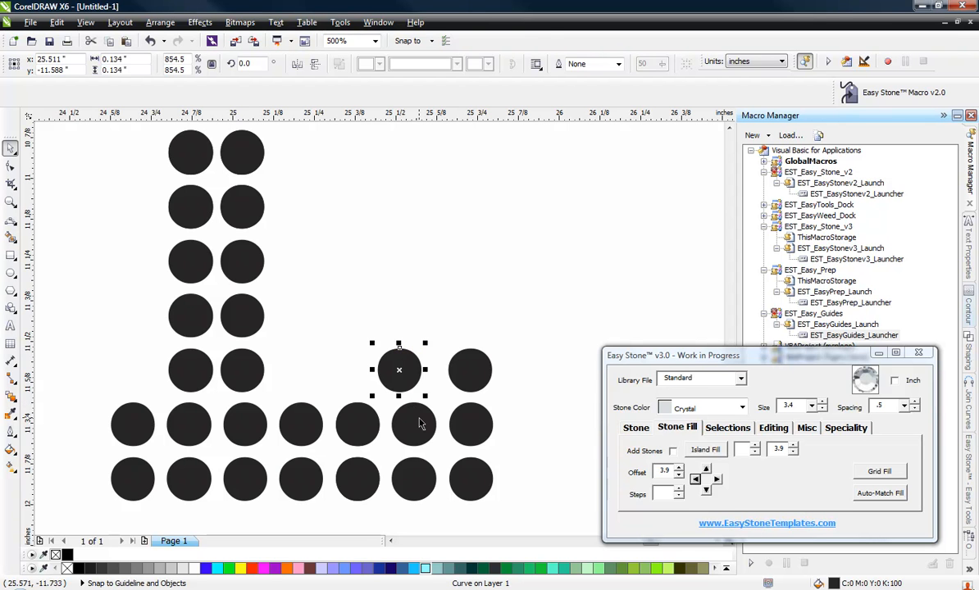
{"action": "left_click", "coordinate": [418, 423], "text": "shift"}
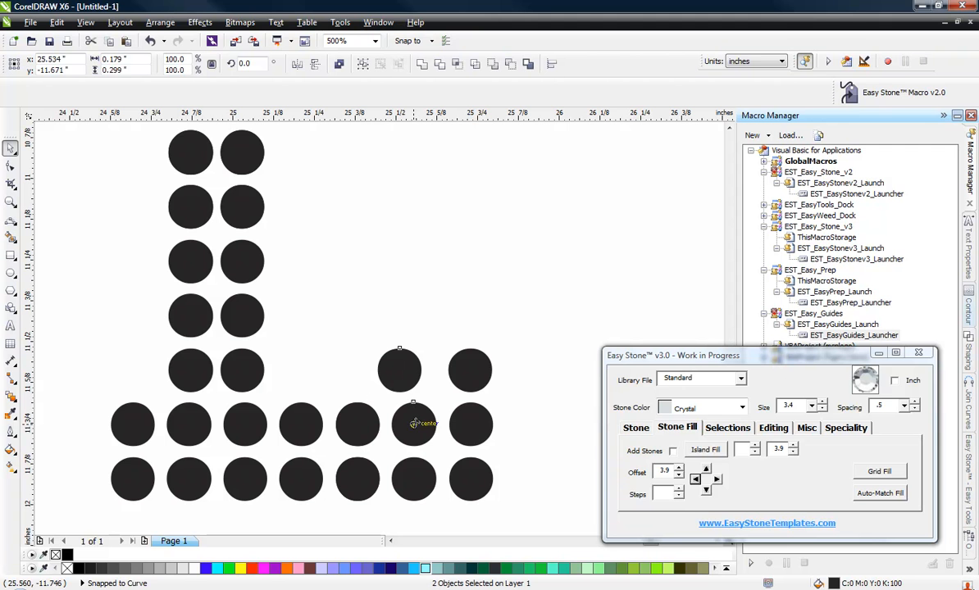
{"action": "key", "text": "c"}
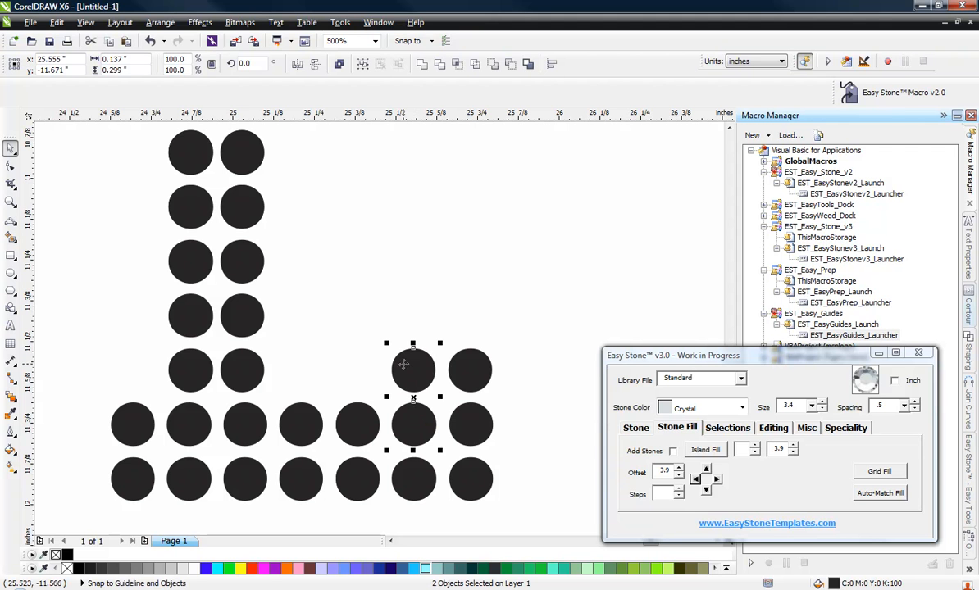
{"action": "left_click", "coordinate": [342, 330]}
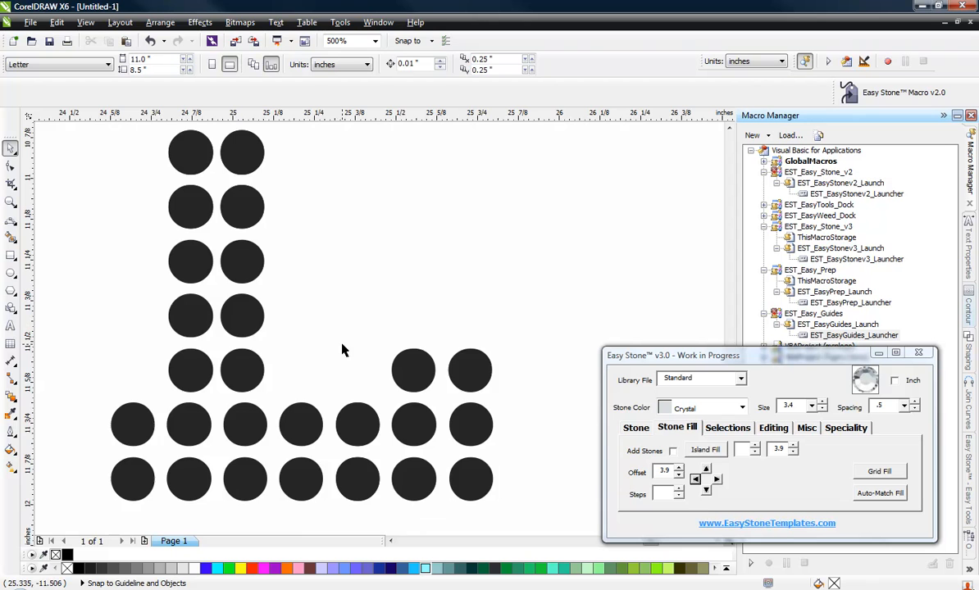
{"action": "scroll", "coordinate": [340, 329], "scroll_direction": "down", "scroll_amount": 3}
Move the two rightmost stones of the L's top serif left to match the spacing of the other columns.
{"action": "scroll", "coordinate": [307, 254], "scroll_direction": "up", "scroll_amount": 5}
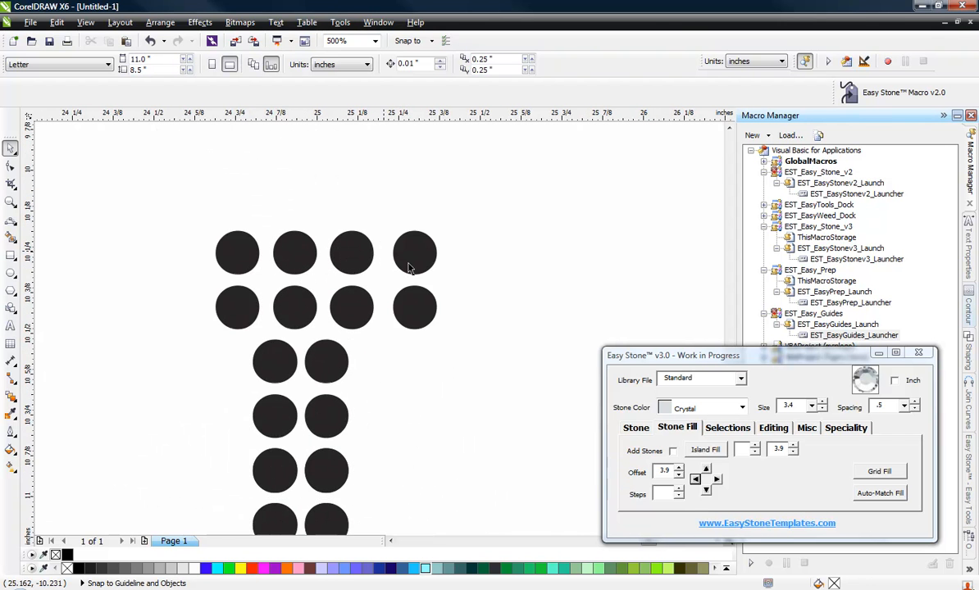
{"action": "left_click_drag", "start_coordinate": [343, 173], "coordinate": [474, 444]}
{"action": "scroll", "coordinate": [397, 370], "scroll_direction": "up", "scroll_amount": 2}
{"action": "left_click_drag", "start_coordinate": [394, 373], "coordinate": [374, 372]}
{"action": "scroll", "coordinate": [466, 406], "scroll_direction": "down", "scroll_amount": 2}
Move all eight stones of the top serif left so its second column sits above the stem's left column.
{"action": "left_click_drag", "start_coordinate": [508, 262], "coordinate": [198, 432]}
{"action": "scroll", "coordinate": [260, 450], "scroll_direction": "up", "scroll_amount": 2}
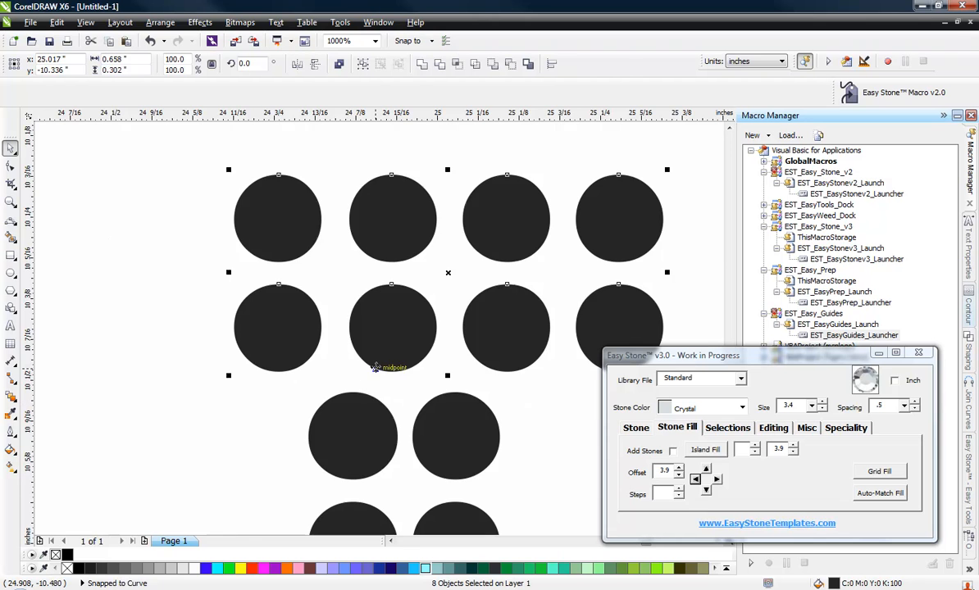
{"action": "scroll", "coordinate": [363, 388], "scroll_direction": "up", "scroll_amount": 2}
{"action": "left_click_drag", "start_coordinate": [400, 354], "coordinate": [341, 376]}
{"action": "scroll", "coordinate": [341, 376], "scroll_direction": "down", "scroll_amount": 4}
{"action": "scroll", "coordinate": [341, 313], "scroll_direction": "up", "scroll_amount": 2}
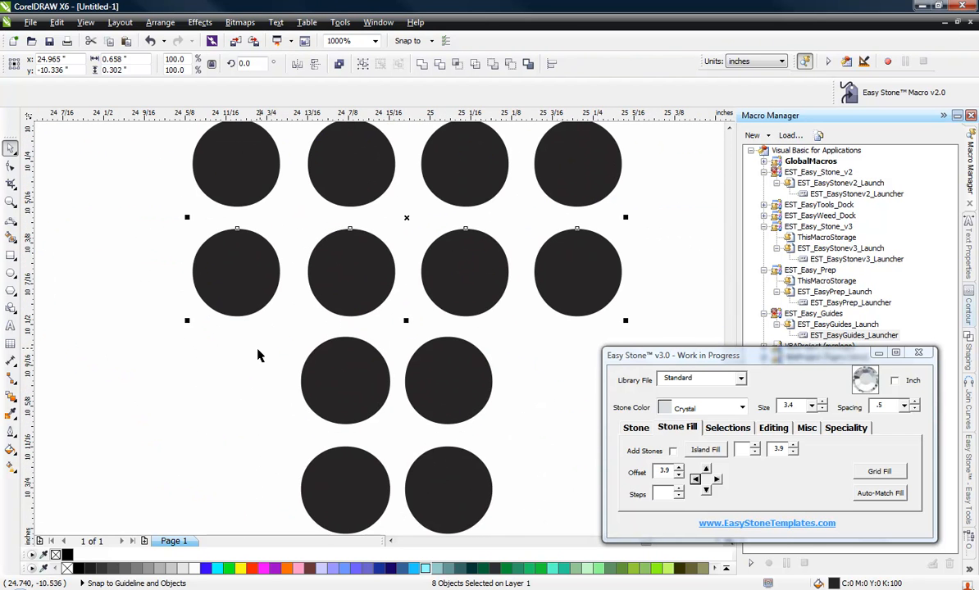
{"action": "left_click", "coordinate": [257, 349]}
Add a vertical center guideline through the top stone of the stem's left column with Easy Guides.
{"action": "left_click", "coordinate": [362, 380]}
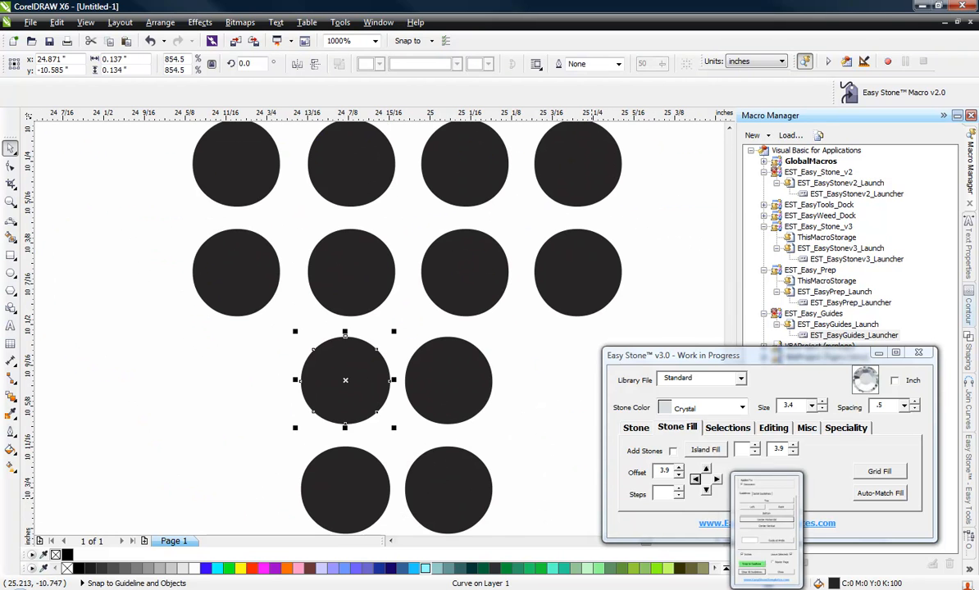
{"action": "left_click", "coordinate": [721, 588]}
{"action": "left_click", "coordinate": [718, 305]}
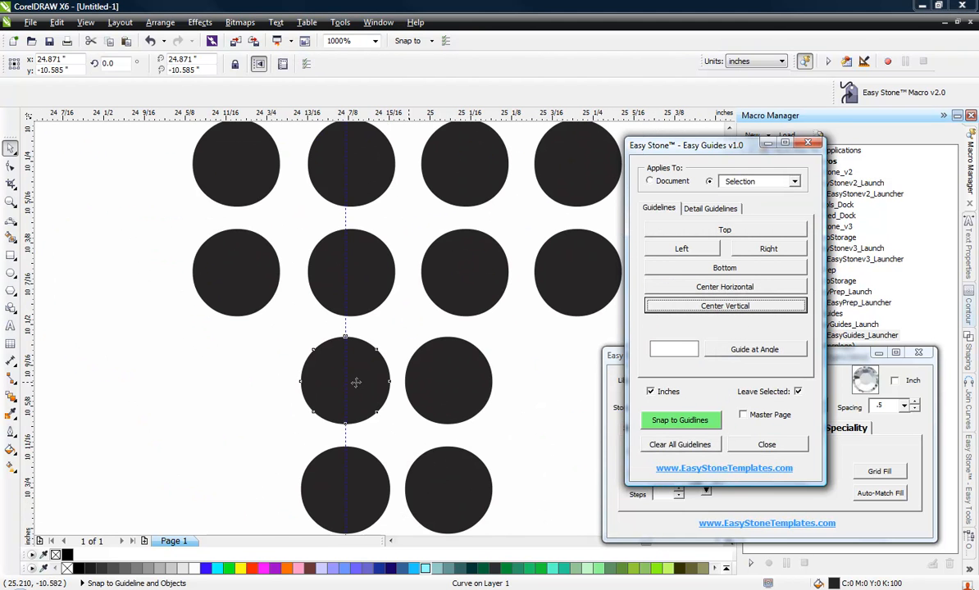
{"action": "left_click", "coordinate": [214, 371]}
Snap the eight serif stones to the vertical guideline so the second serif column is centered on it.
{"action": "scroll", "coordinate": [215, 372], "scroll_direction": "down", "scroll_amount": 2}
{"action": "left_click_drag", "start_coordinate": [160, 212], "coordinate": [424, 372]}
{"action": "scroll", "coordinate": [137, 269], "scroll_direction": "up", "scroll_amount": 2}
{"action": "scroll", "coordinate": [426, 370], "scroll_direction": "up", "scroll_amount": 2}
{"action": "scroll", "coordinate": [371, 332], "scroll_direction": "down", "scroll_amount": 2}
{"action": "left_click", "coordinate": [234, 266]}
{"action": "scroll", "coordinate": [291, 211], "scroll_direction": "down", "scroll_amount": 2}
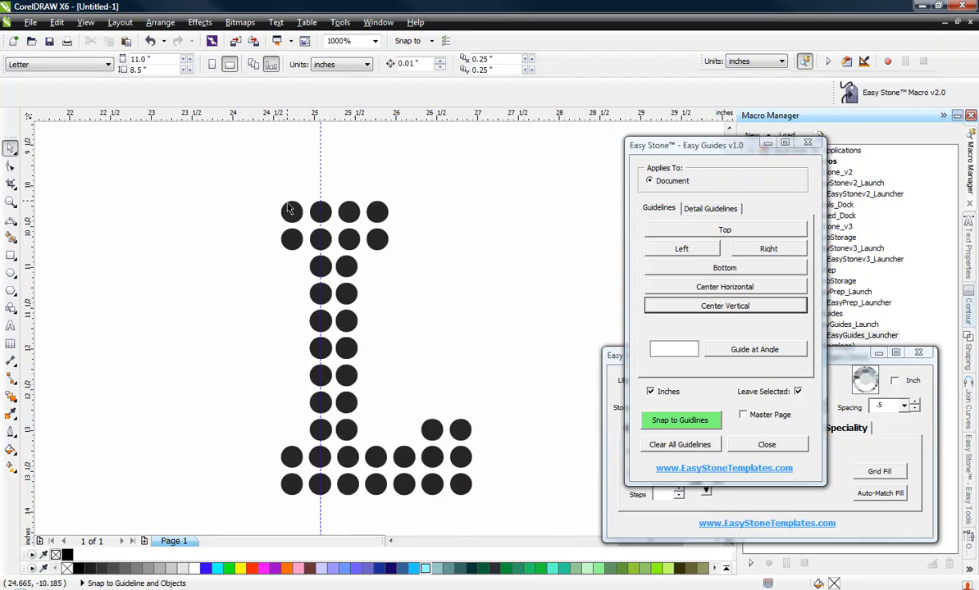
Snap the whole foot of the L to the vertical guideline, centering its second stone column on the guide.
{"action": "scroll", "coordinate": [291, 211], "scroll_direction": "down", "scroll_amount": 2}
{"action": "scroll", "coordinate": [287, 385], "scroll_direction": "up", "scroll_amount": 2}
{"action": "left_click_drag", "start_coordinate": [414, 326], "coordinate": [516, 246]}
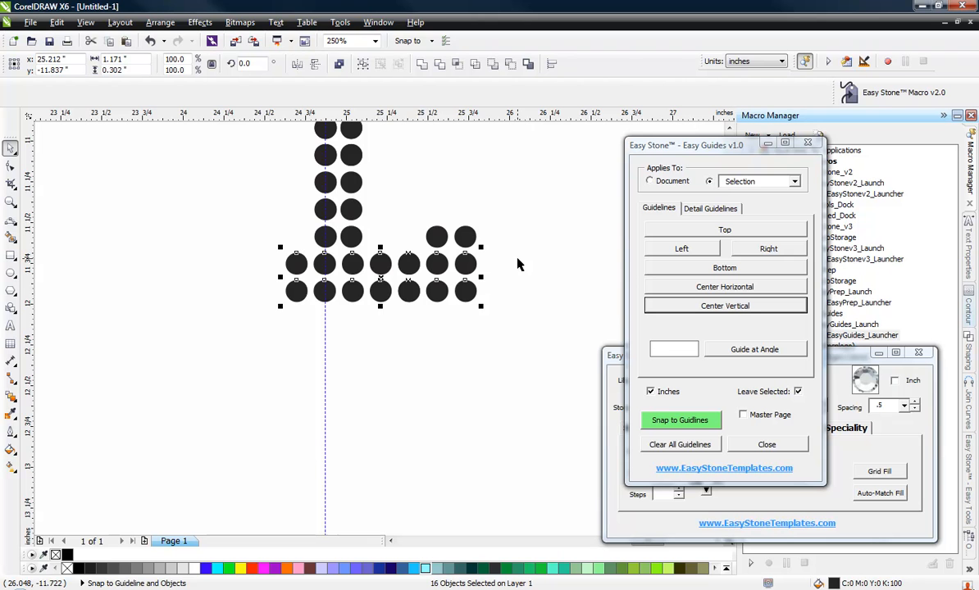
{"action": "left_click_drag", "start_coordinate": [524, 211], "coordinate": [416, 250], "text": "shift"}
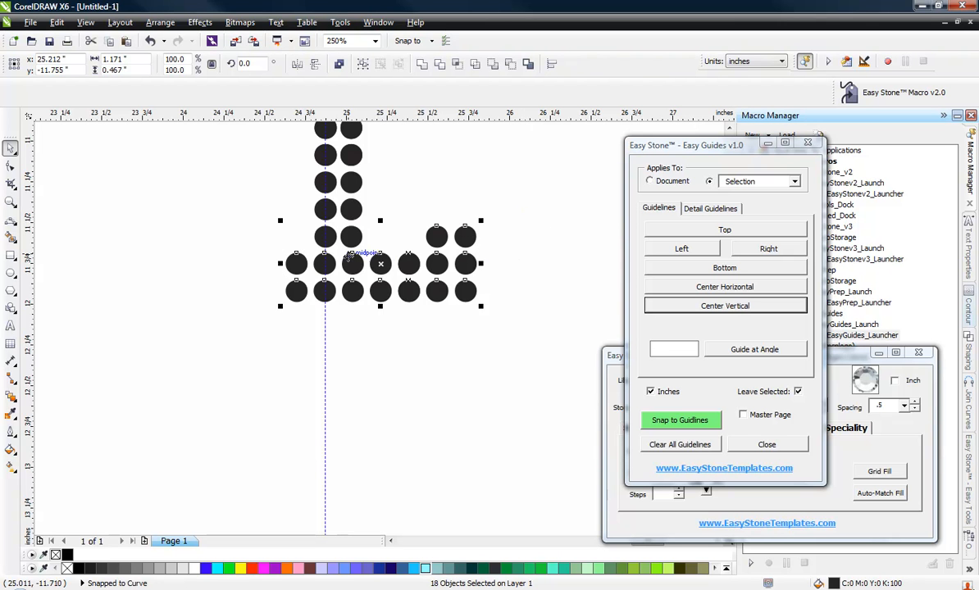
{"action": "scroll", "coordinate": [348, 256], "scroll_direction": "up", "scroll_amount": 2}
{"action": "scroll", "coordinate": [219, 280], "scroll_direction": "up", "scroll_amount": 1}
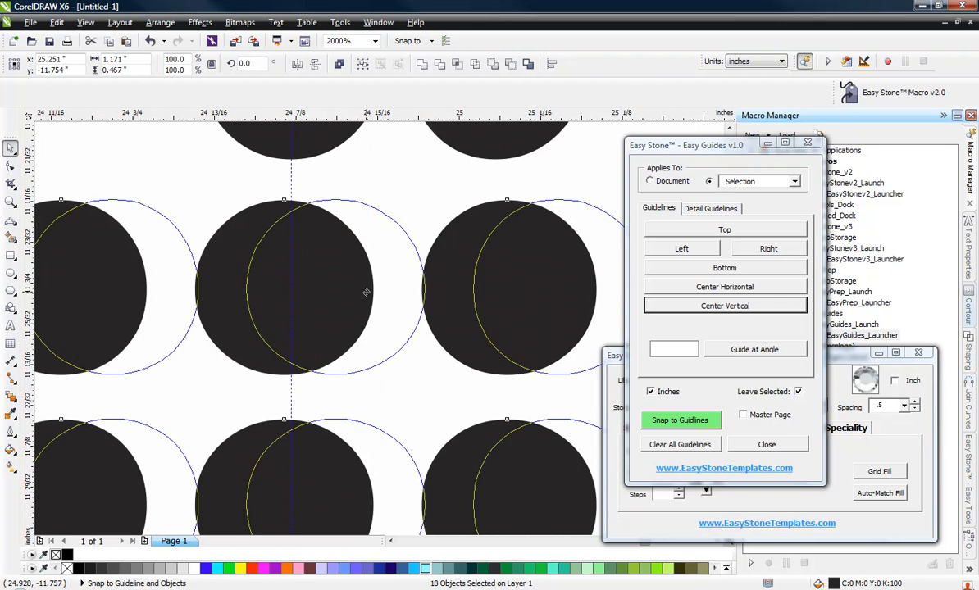
{"action": "left_click_drag", "start_coordinate": [350, 285], "coordinate": [292, 286]}
{"action": "scroll", "coordinate": [343, 256], "scroll_direction": "down", "scroll_amount": 2}
{"action": "left_click", "coordinate": [393, 400]}
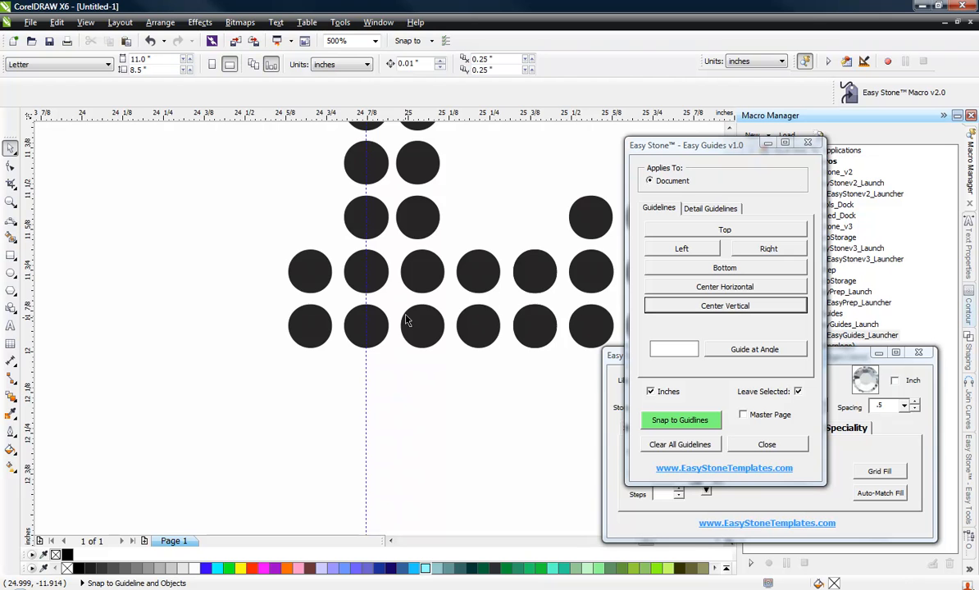
Clear all guidelines and delete the unedited L that still follows the last A in the word.
{"action": "scroll", "coordinate": [401, 361], "scroll_direction": "down", "scroll_amount": 3}
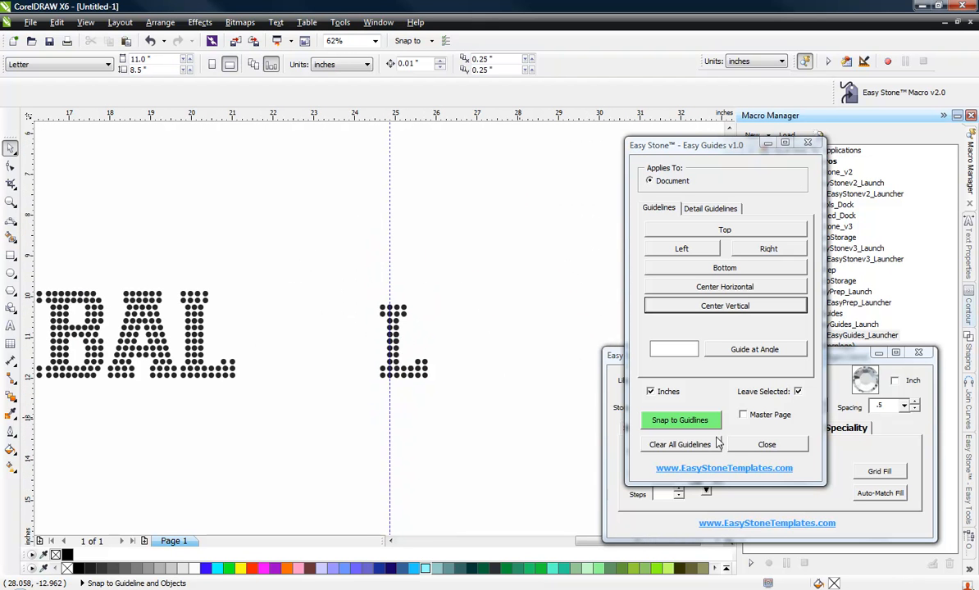
{"action": "left_click", "coordinate": [647, 444]}
{"action": "scroll", "coordinate": [418, 402], "scroll_direction": "down", "scroll_amount": 1}
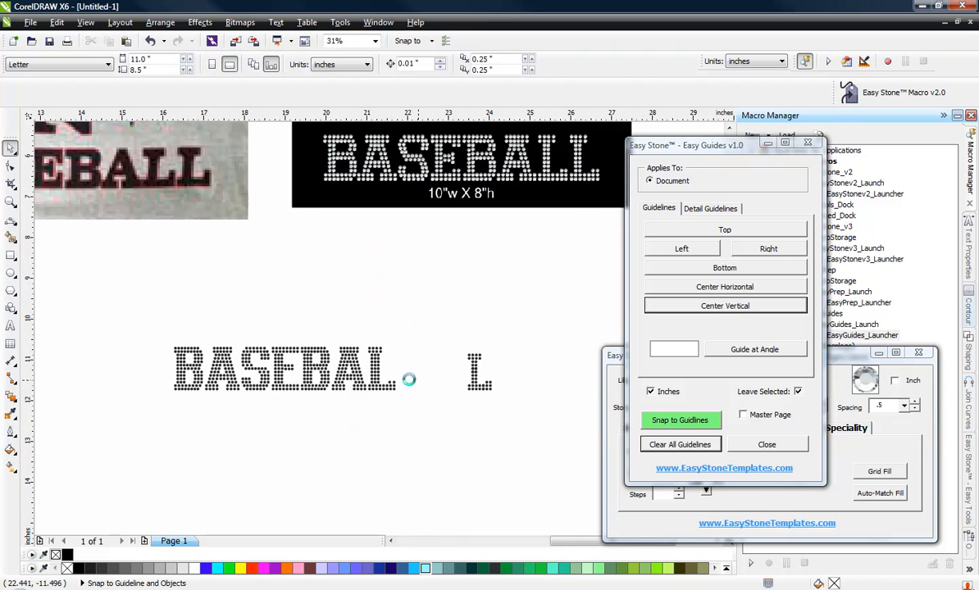
{"action": "scroll", "coordinate": [409, 379], "scroll_direction": "up", "scroll_amount": 1}
{"action": "left_click_drag", "start_coordinate": [416, 248], "coordinate": [309, 442]}
{"action": "key", "text": "Delete"}
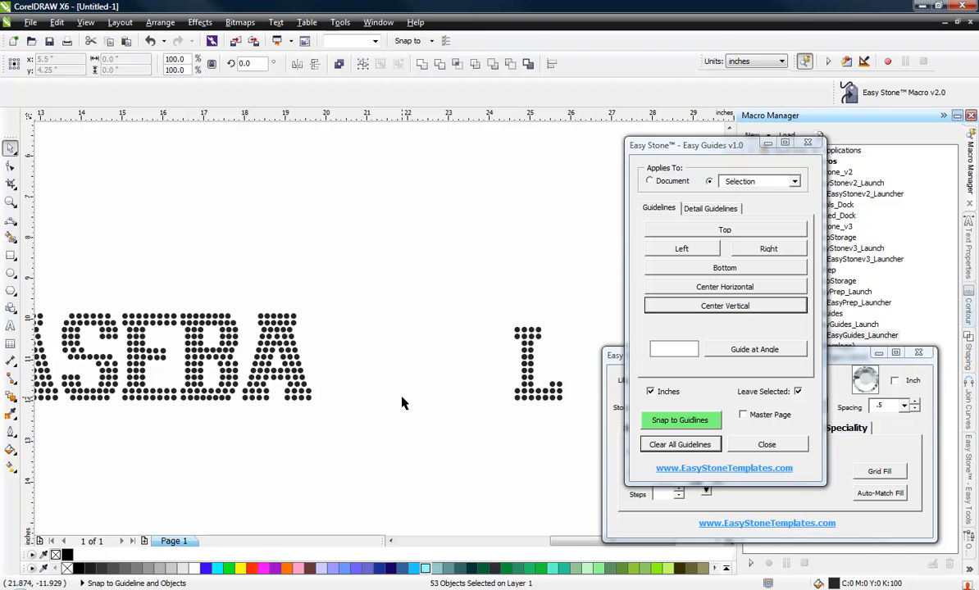
Move the last A of the word about 3.9 inches to the right, beside the edited L.
{"action": "left_click_drag", "start_coordinate": [347, 269], "coordinate": [238, 413]}
{"action": "left_click_drag", "start_coordinate": [267, 372], "coordinate": [445, 392]}
{"action": "left_click", "coordinate": [437, 459]}
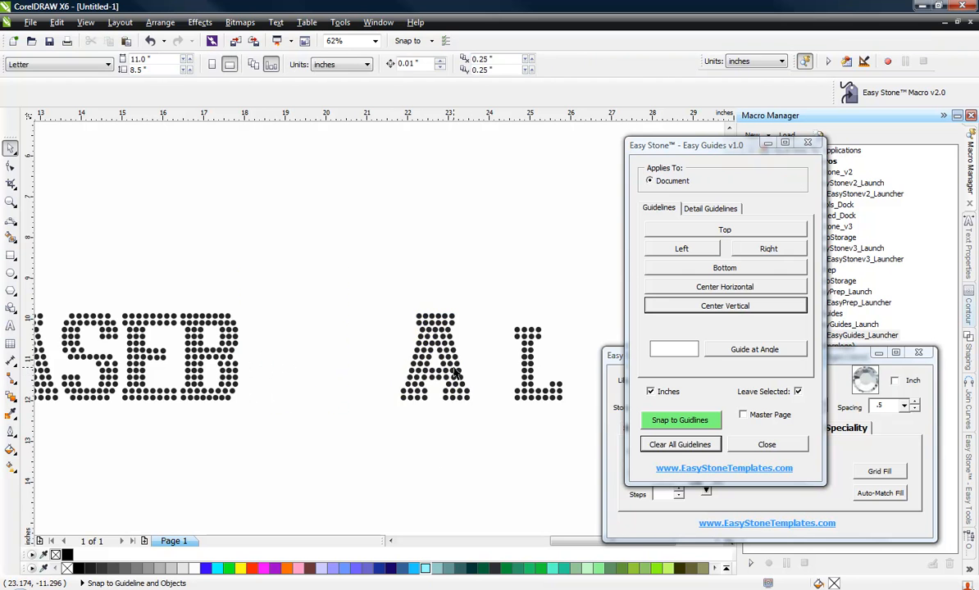
Add a horizontal center guideline through the top-left stone of the edited L, extending across the separated A.
{"action": "scroll", "coordinate": [455, 371], "scroll_direction": "up", "scroll_amount": 2}
{"action": "left_click", "coordinate": [582, 297]}
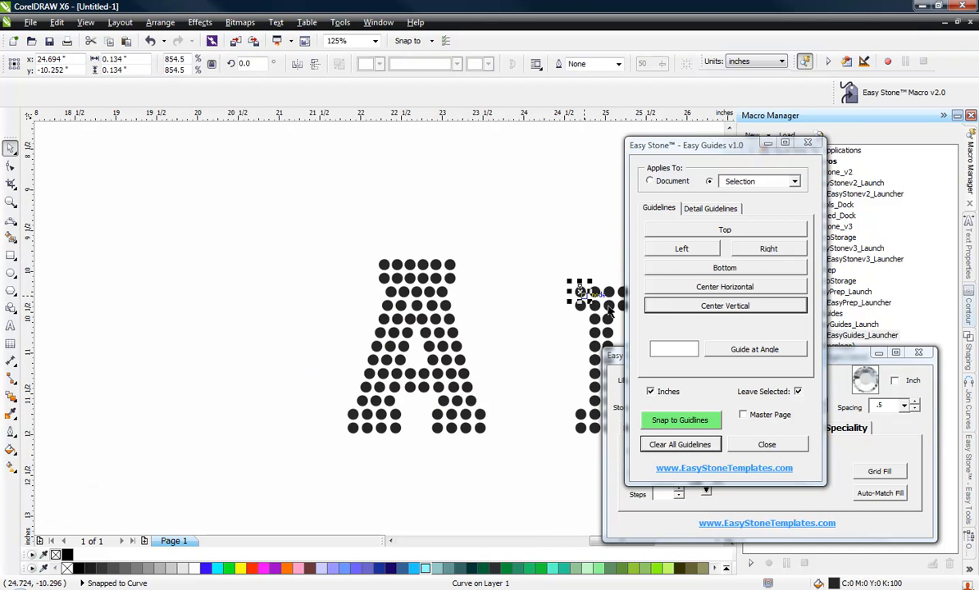
{"action": "left_click", "coordinate": [673, 283]}
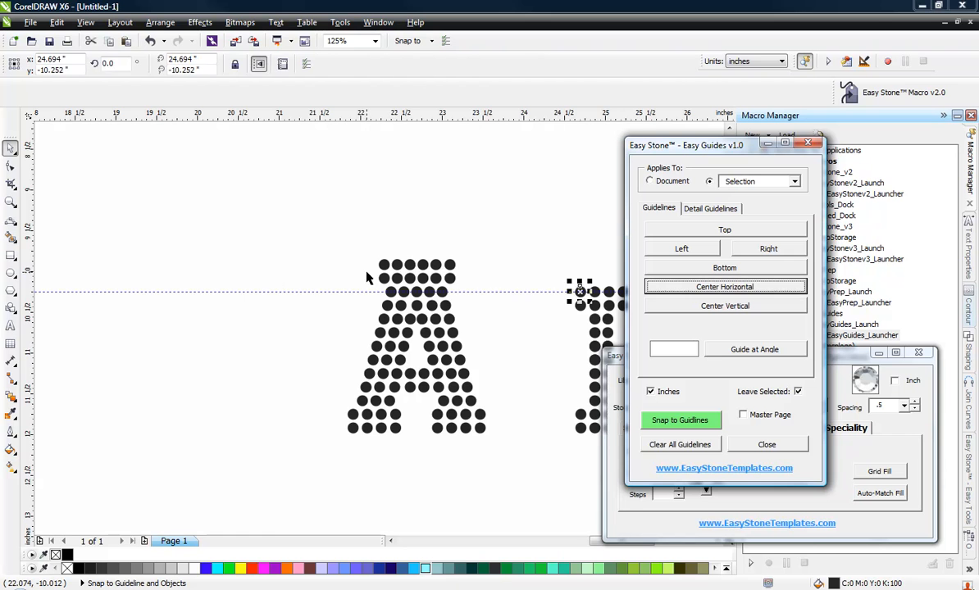
{"action": "left_click", "coordinate": [284, 316]}
{"action": "scroll", "coordinate": [403, 348], "scroll_direction": "up", "scroll_amount": 2}
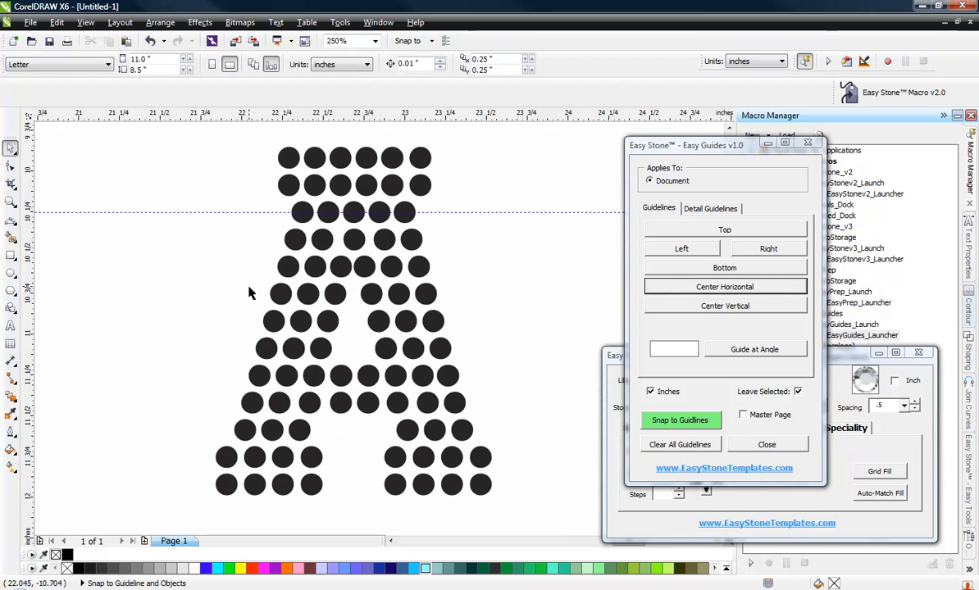
Delete the outermost diagonal line of stones on the A's left leg, between the top bar and the foot.
{"action": "left_click", "coordinate": [838, 362]}
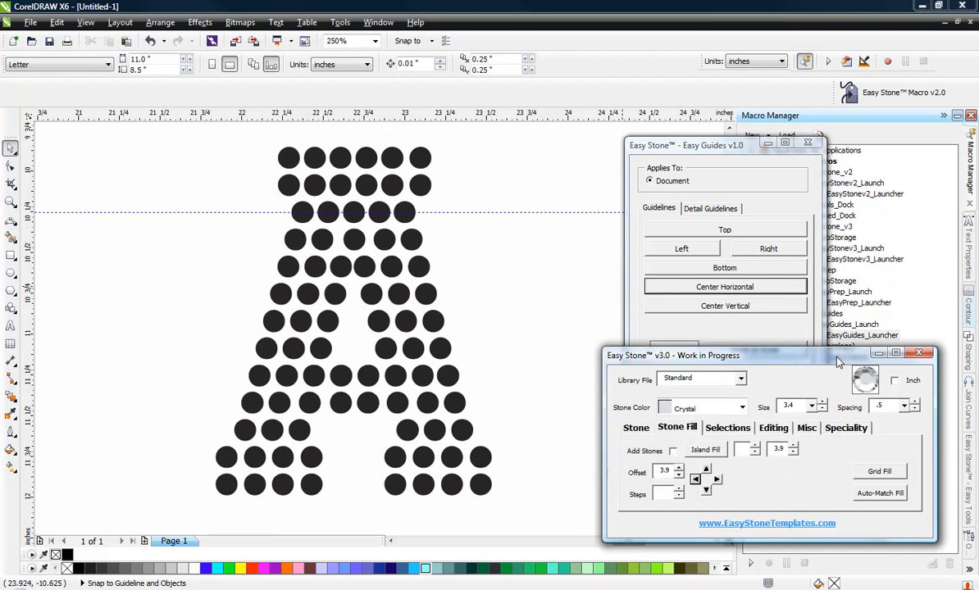
{"action": "left_click", "coordinate": [300, 212]}
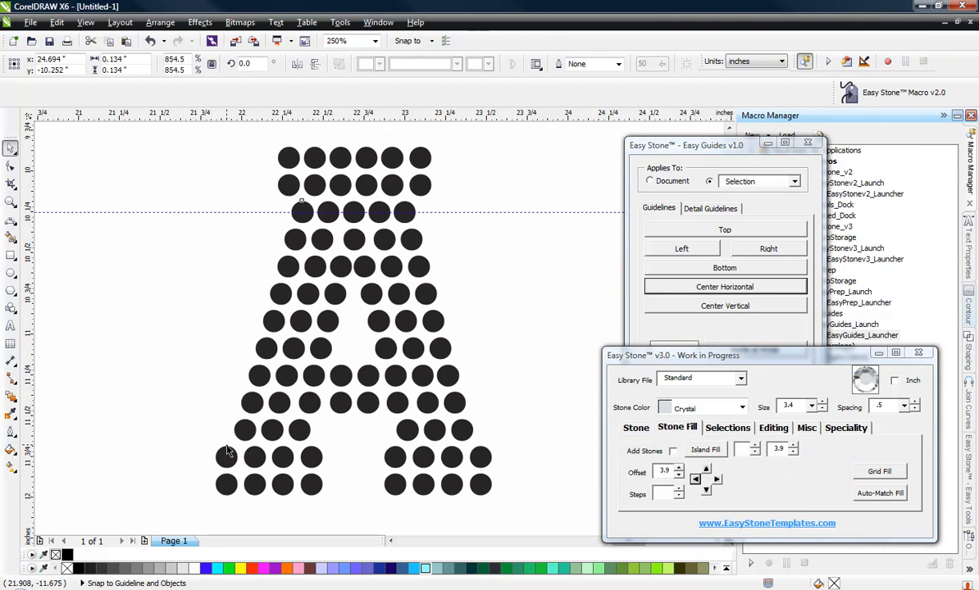
{"action": "left_click", "coordinate": [245, 434], "text": "shift"}
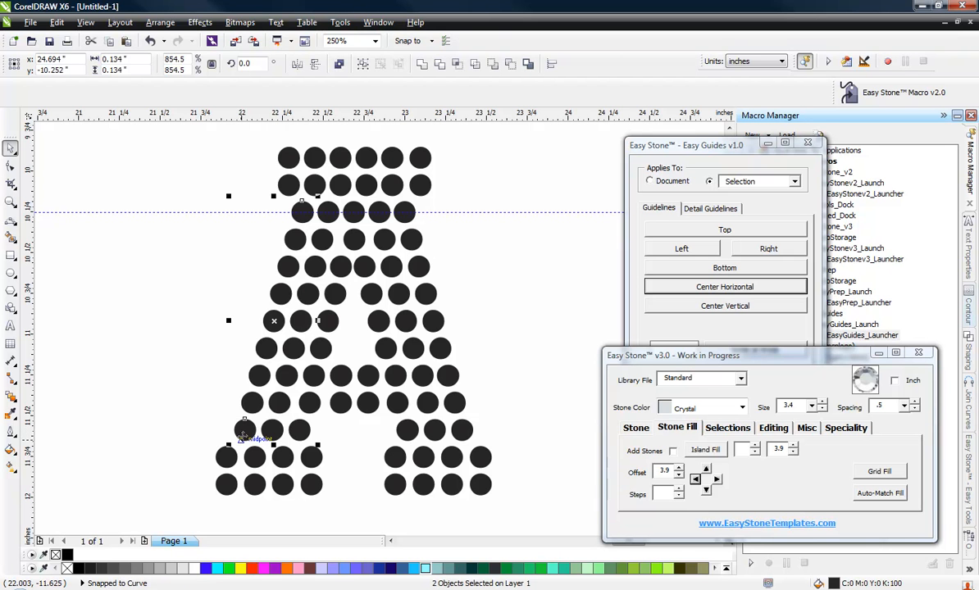
{"action": "left_click", "coordinate": [746, 433]}
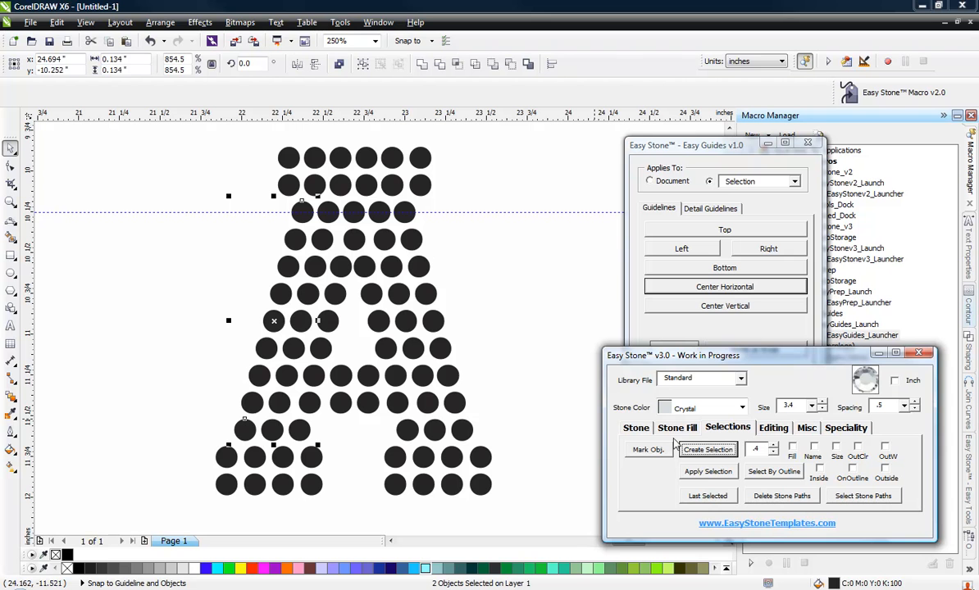
{"action": "left_click", "coordinate": [695, 451]}
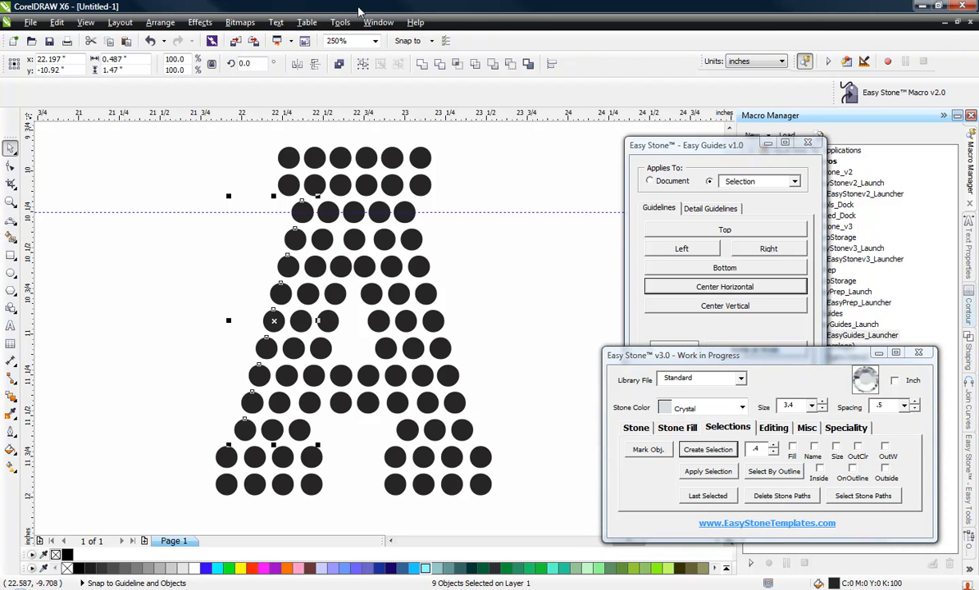
{"action": "key", "text": "Delete"}
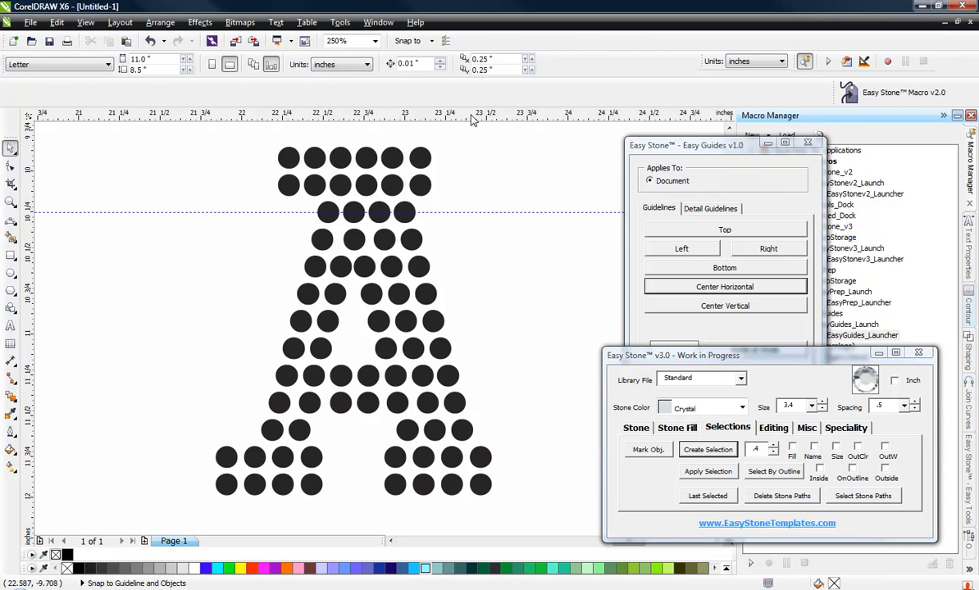
Delete the outermost diagonal line of stones on the A's right leg, from below the top bar to above the foot.
{"action": "left_click", "coordinate": [404, 213]}
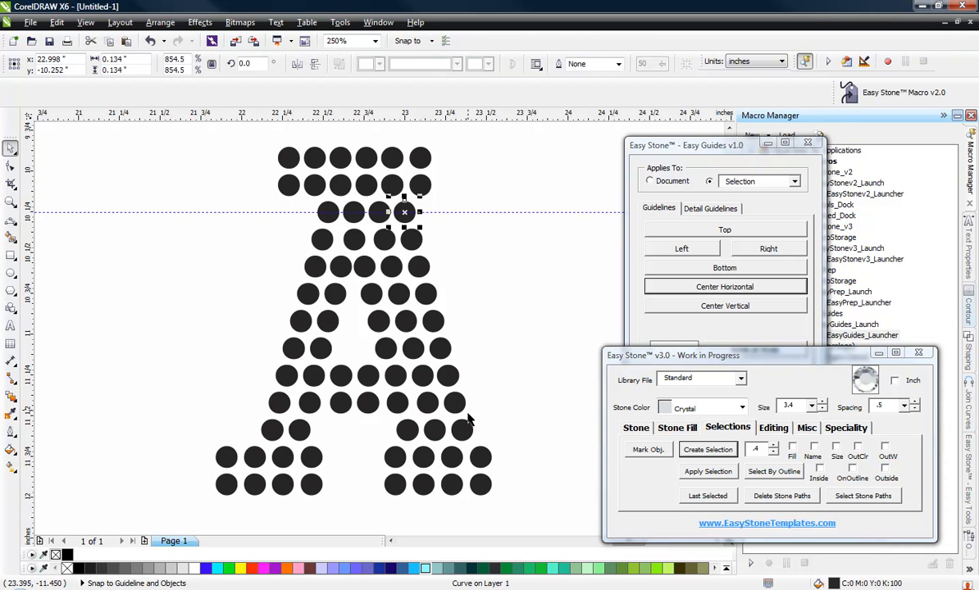
{"action": "left_click", "coordinate": [464, 430], "text": "shift"}
{"action": "left_click", "coordinate": [708, 449]}
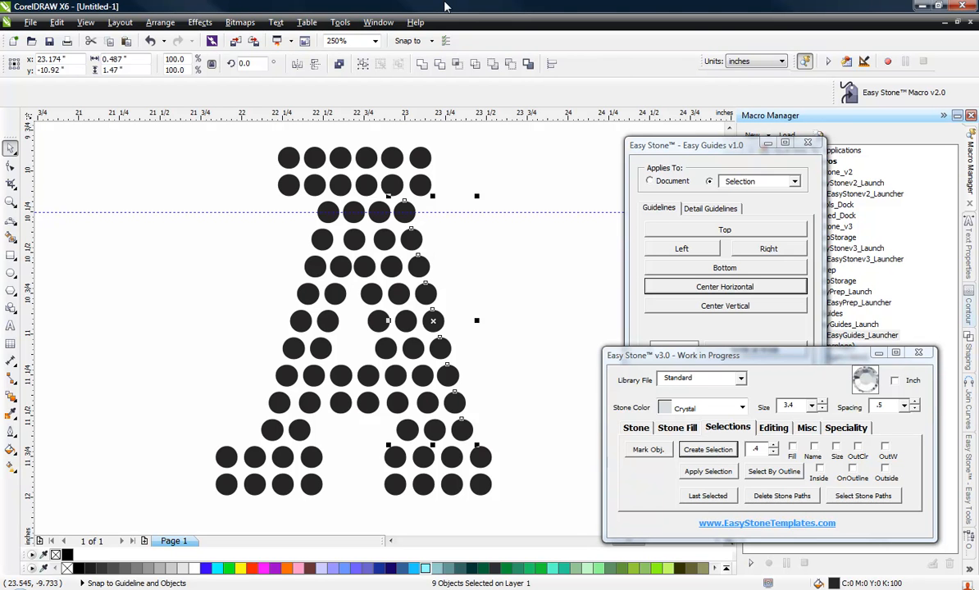
{"action": "key", "text": "Delete"}
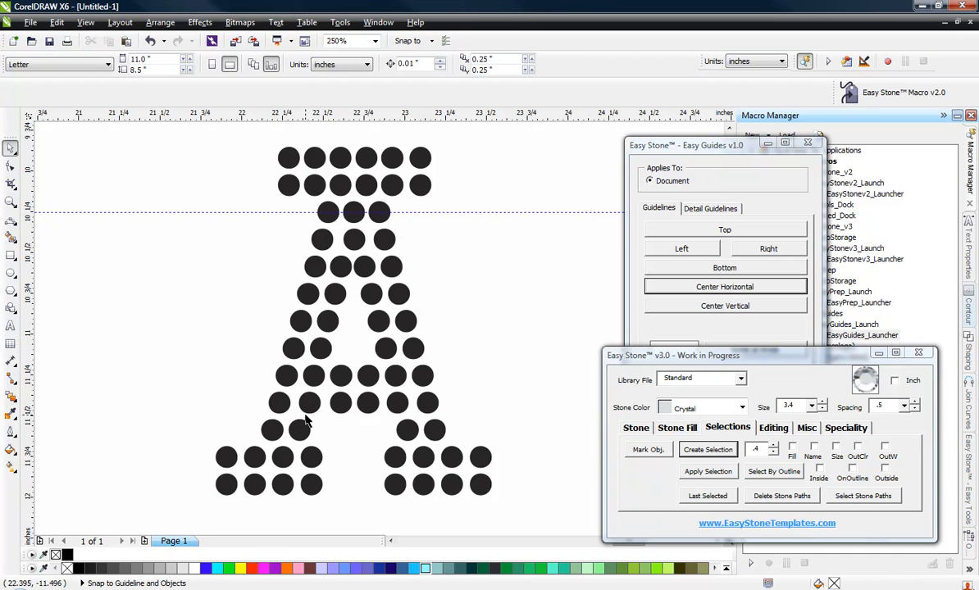
Delete the inner diagonal line of stones on the A's left leg, including the crossbar stones it passes through.
{"action": "left_click", "coordinate": [343, 265]}
{"action": "left_click", "coordinate": [297, 430], "text": "shift"}
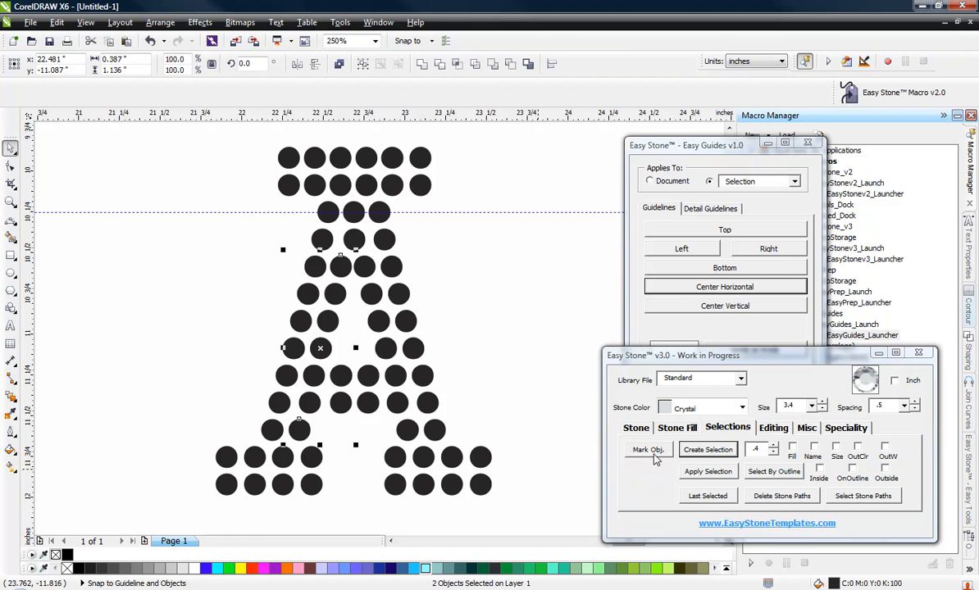
{"action": "left_click", "coordinate": [705, 450]}
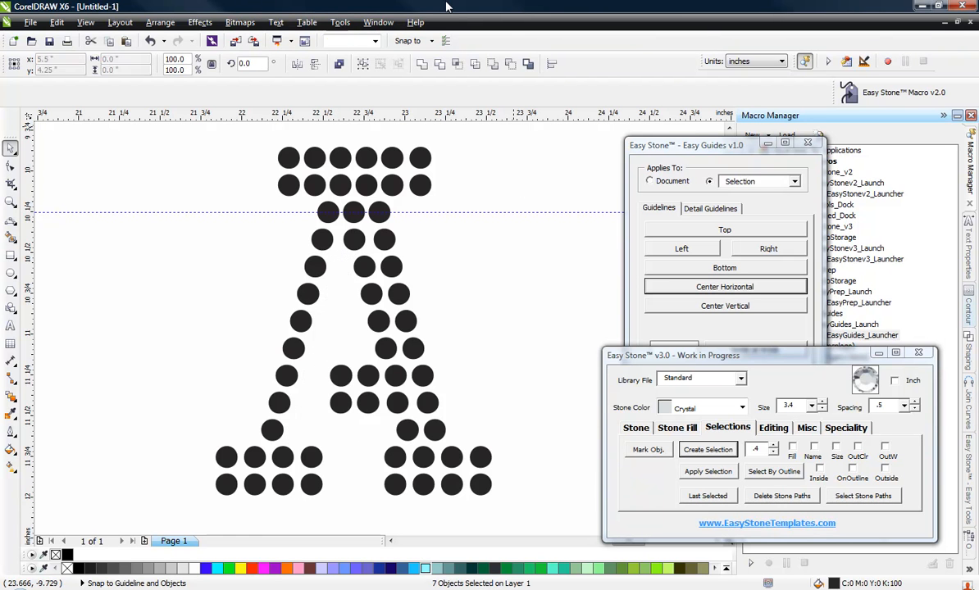
{"action": "key", "text": "Delete"}
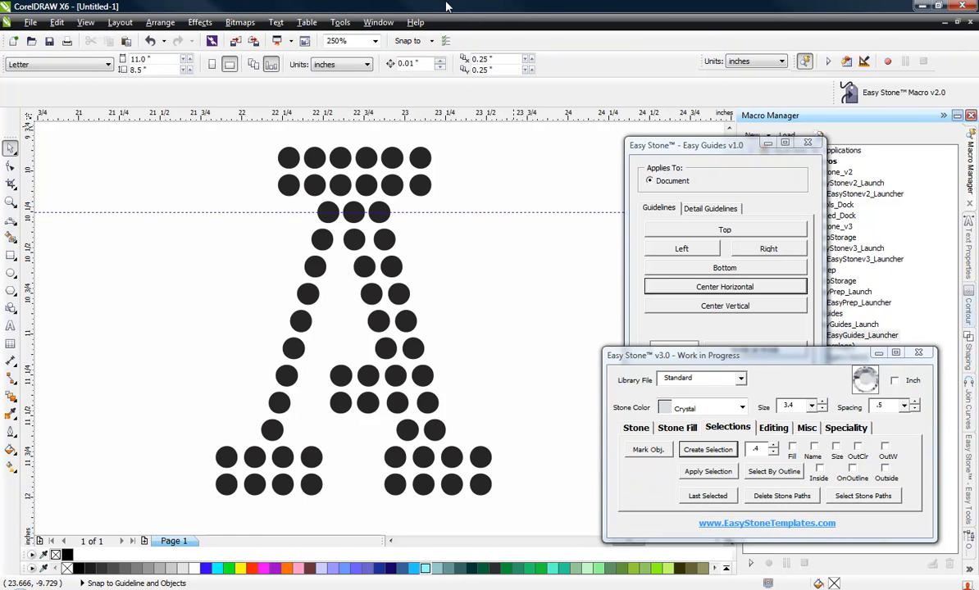
Delete the inner diagonal line of stones on the A's right leg, starting at the center stone of the fourth row.
{"action": "left_click", "coordinate": [355, 240]}
{"action": "left_click", "coordinate": [412, 431], "text": "shift"}
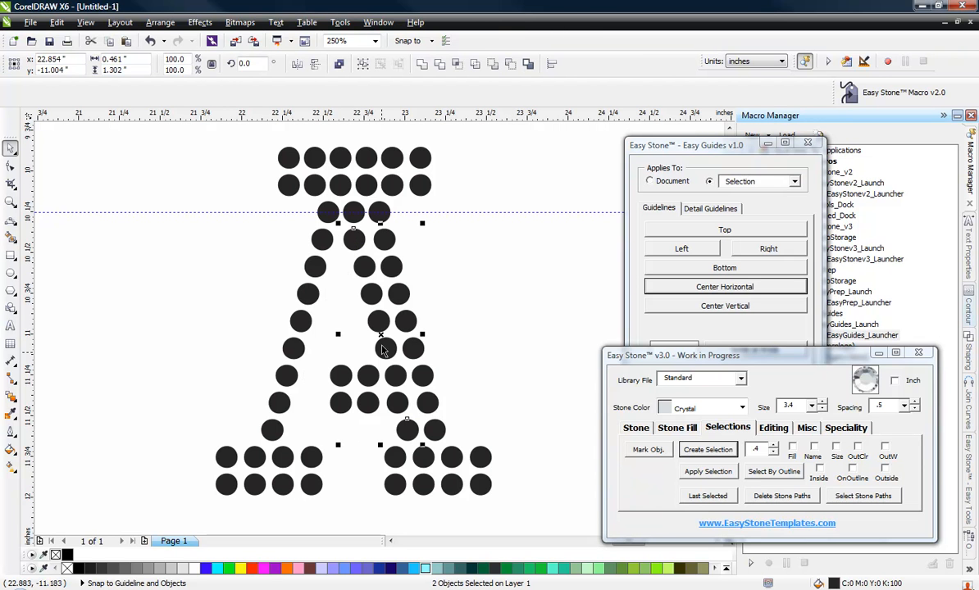
{"action": "left_click", "coordinate": [707, 450]}
{"action": "key", "text": "Delete"}
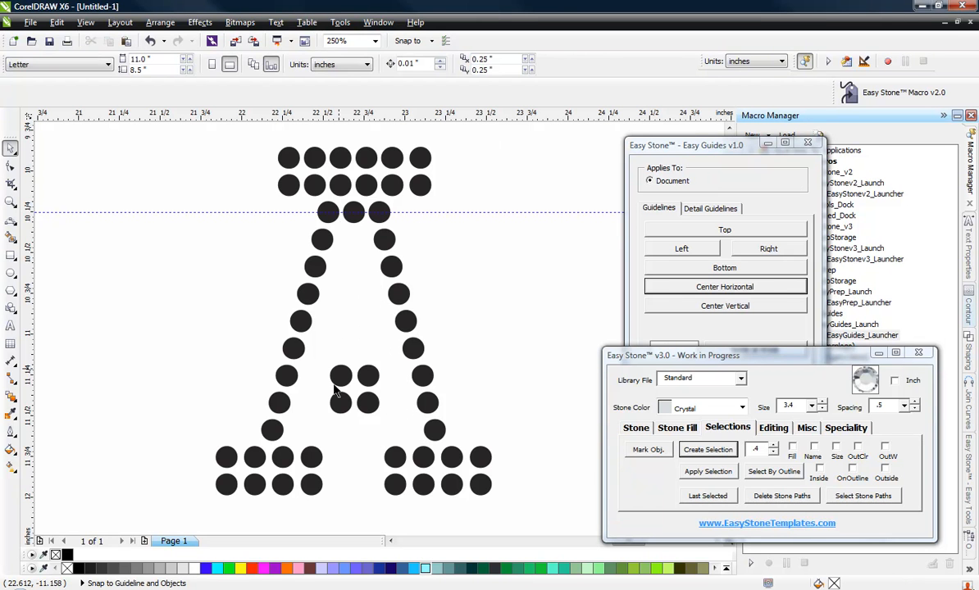
Select the remaining diagonal line of stones on the A's left leg and re-space it evenly.
{"action": "left_click", "coordinate": [329, 216]}
{"action": "left_click", "coordinate": [272, 426], "text": "shift"}
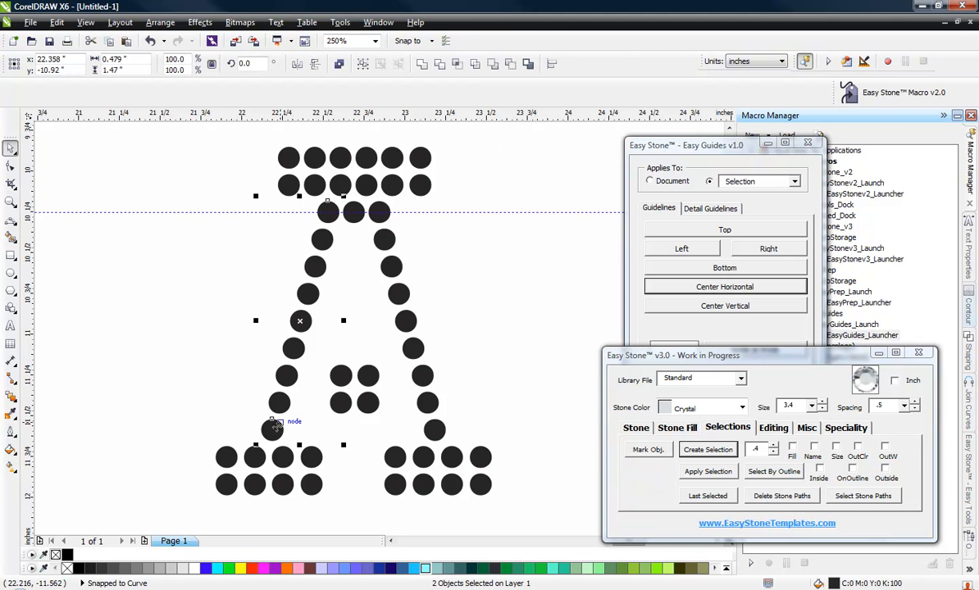
{"action": "left_click", "coordinate": [720, 454]}
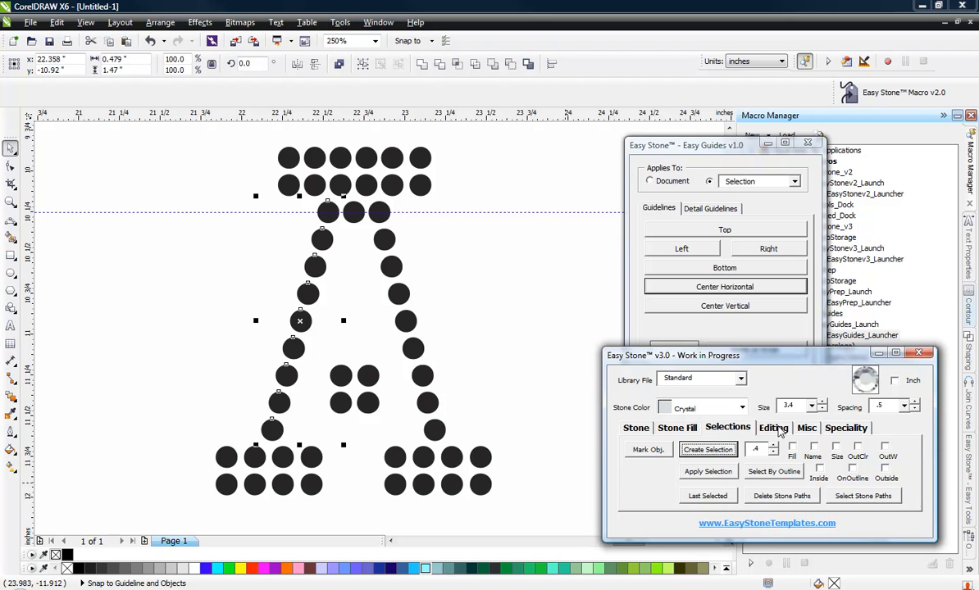
{"action": "left_click", "coordinate": [773, 427]}
{"action": "left_click", "coordinate": [681, 471]}
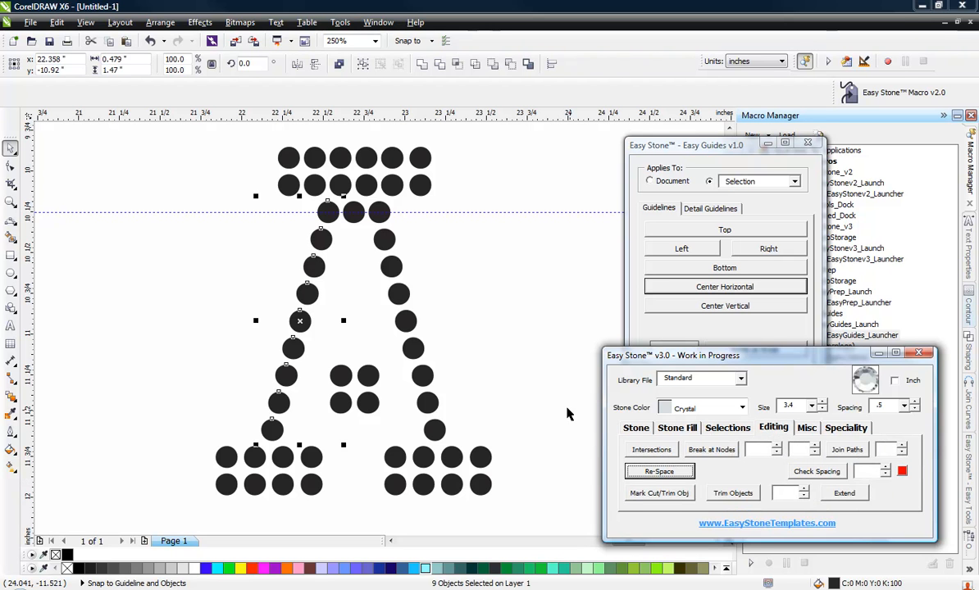
Select the remaining diagonal line of stones on the A's right leg and re-space it evenly.
{"action": "left_click", "coordinate": [404, 264]}
{"action": "left_click", "coordinate": [378, 212]}
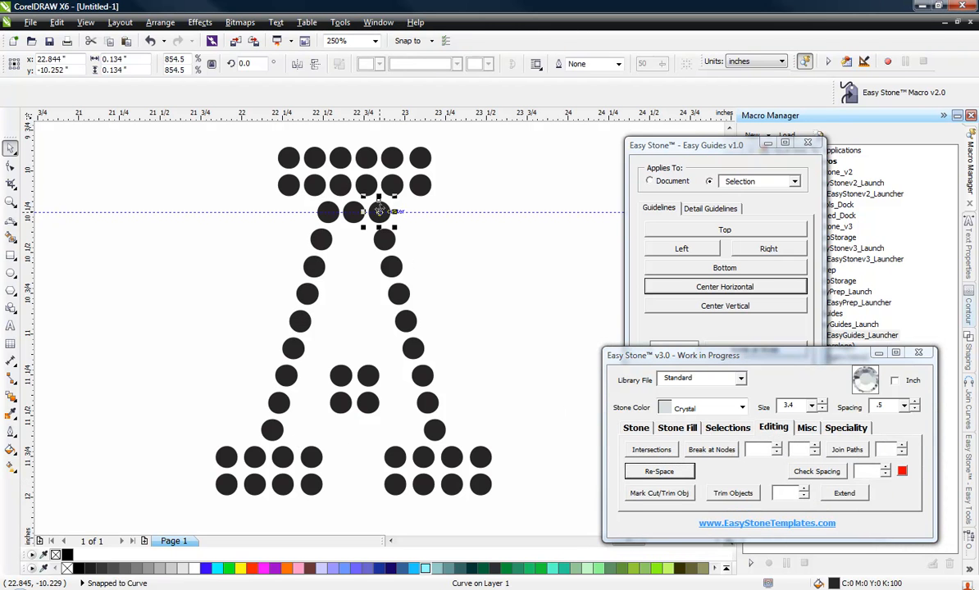
{"action": "left_click", "coordinate": [435, 432], "text": "shift"}
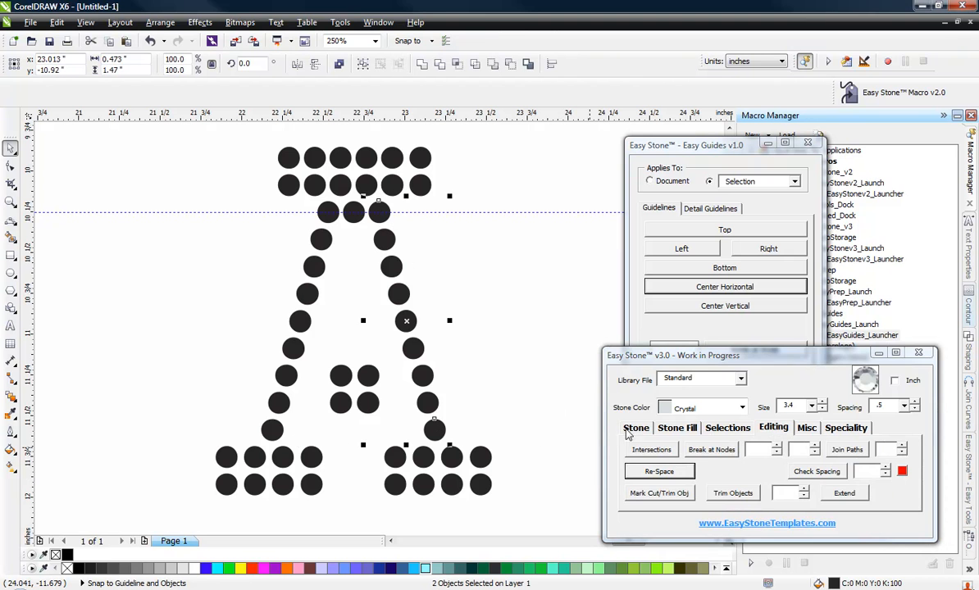
{"action": "left_click", "coordinate": [725, 430]}
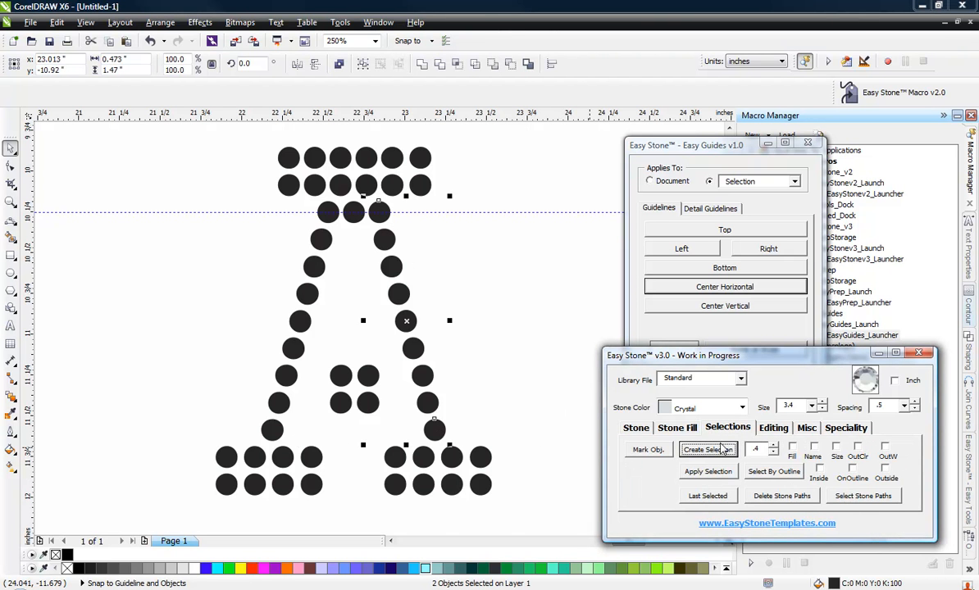
{"action": "left_click", "coordinate": [710, 450]}
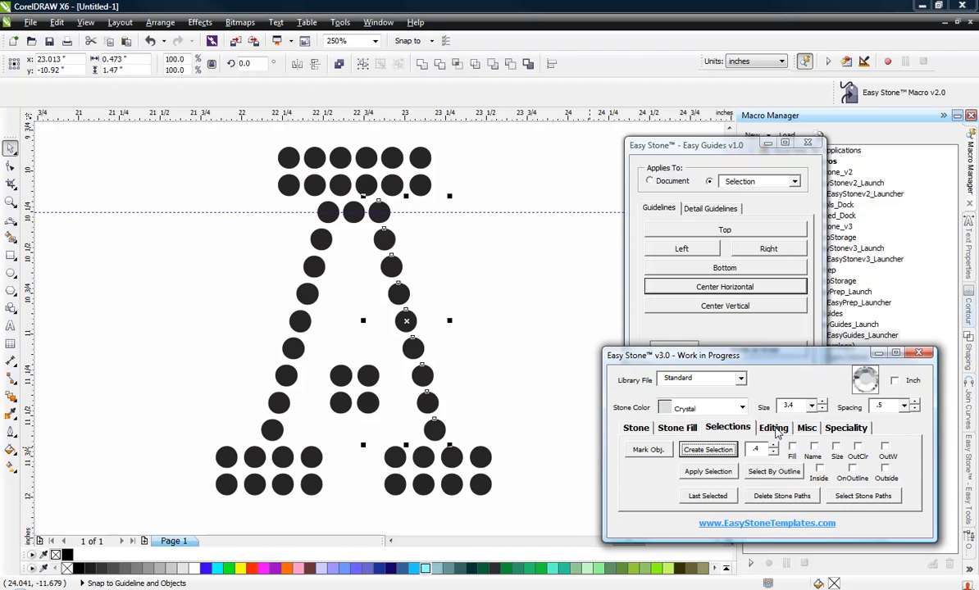
{"action": "left_click", "coordinate": [773, 427]}
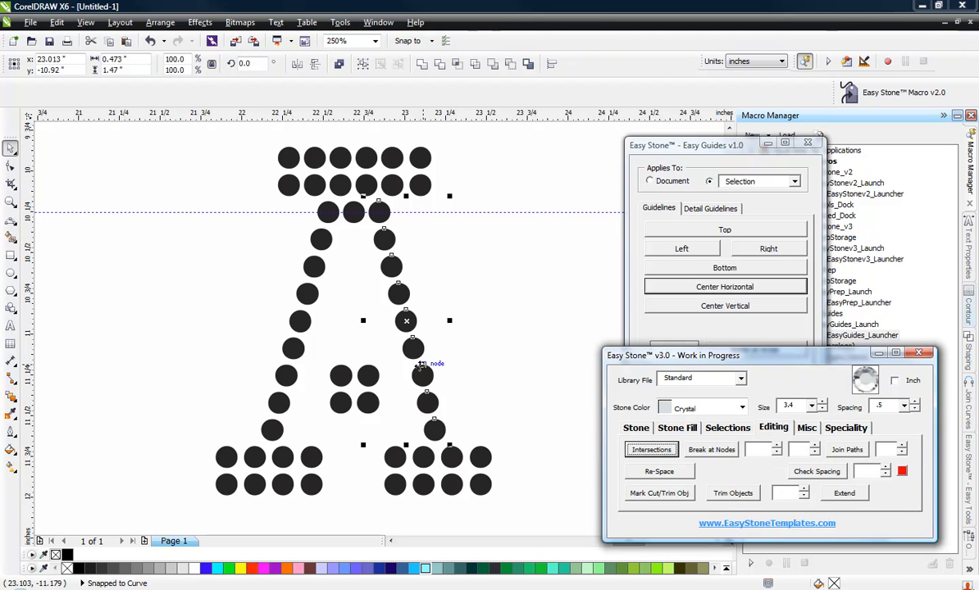
{"action": "left_click", "coordinate": [677, 471]}
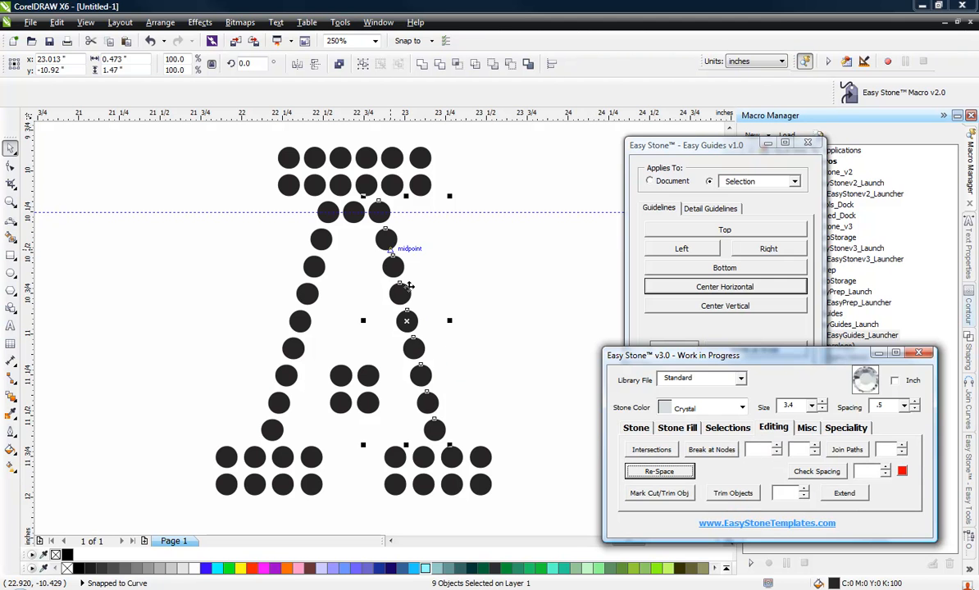
{"action": "left_click", "coordinate": [396, 121]}
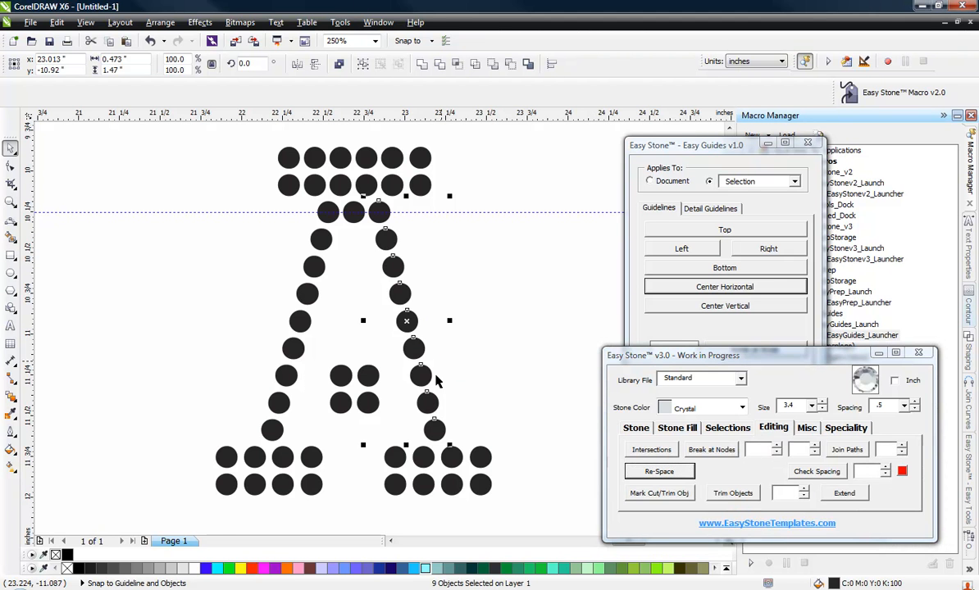
Duplicate the right leg's diagonal line of stones about 0.15 inches inward, making the leg two stones wide.
{"action": "scroll", "coordinate": [436, 381], "scroll_direction": "up", "scroll_amount": 4}
{"action": "left_click_drag", "start_coordinate": [437, 400], "coordinate": [355, 395]}
{"action": "scroll", "coordinate": [415, 320], "scroll_direction": "down", "scroll_amount": 4}
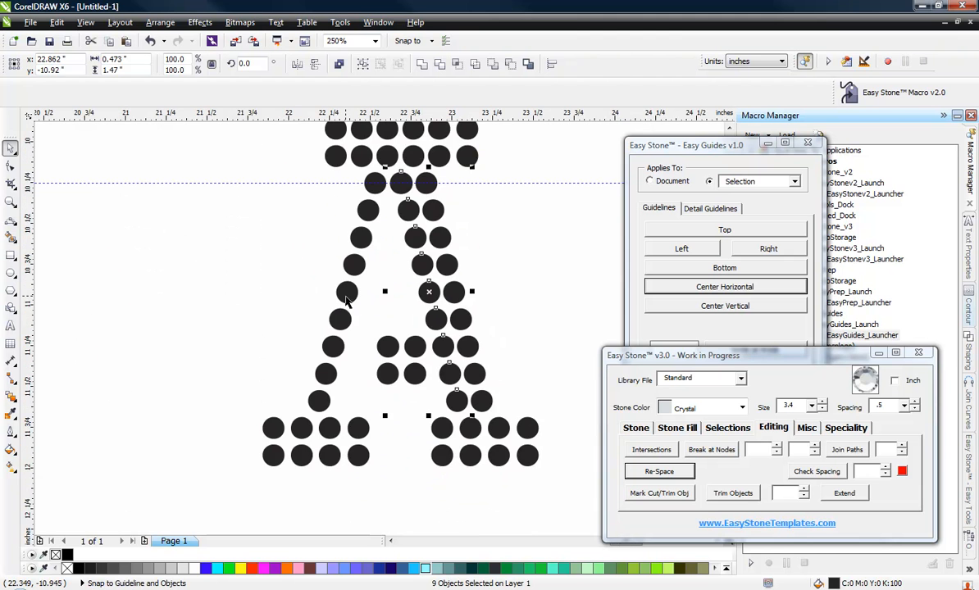
Select the left leg's diagonal line of stones and duplicate it about 0.15 inches inward, making that leg two stones wide.
{"action": "left_click", "coordinate": [319, 400]}
{"action": "scroll", "coordinate": [386, 186], "scroll_direction": "up", "scroll_amount": 2}
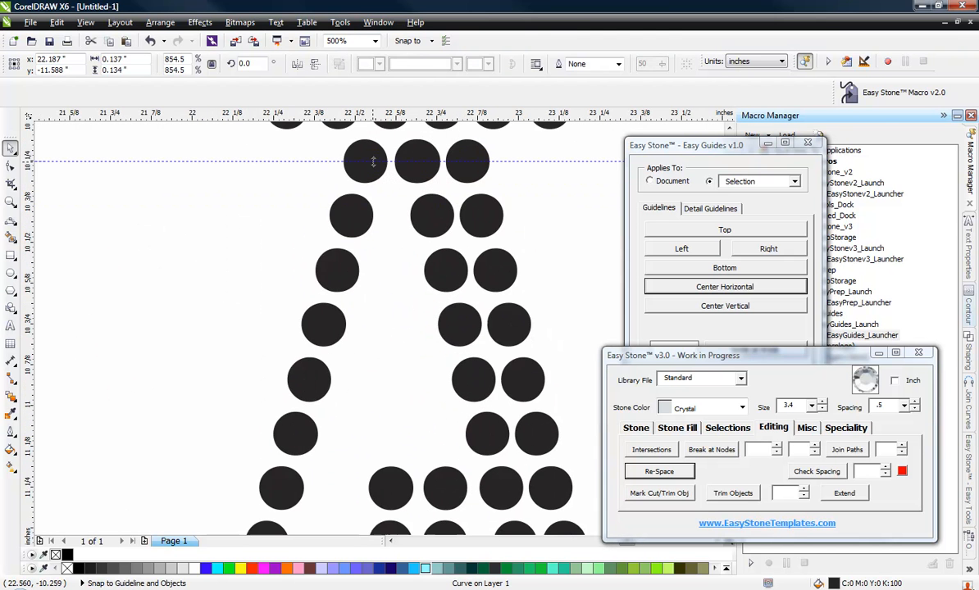
{"action": "left_click", "coordinate": [368, 181], "text": "shift"}
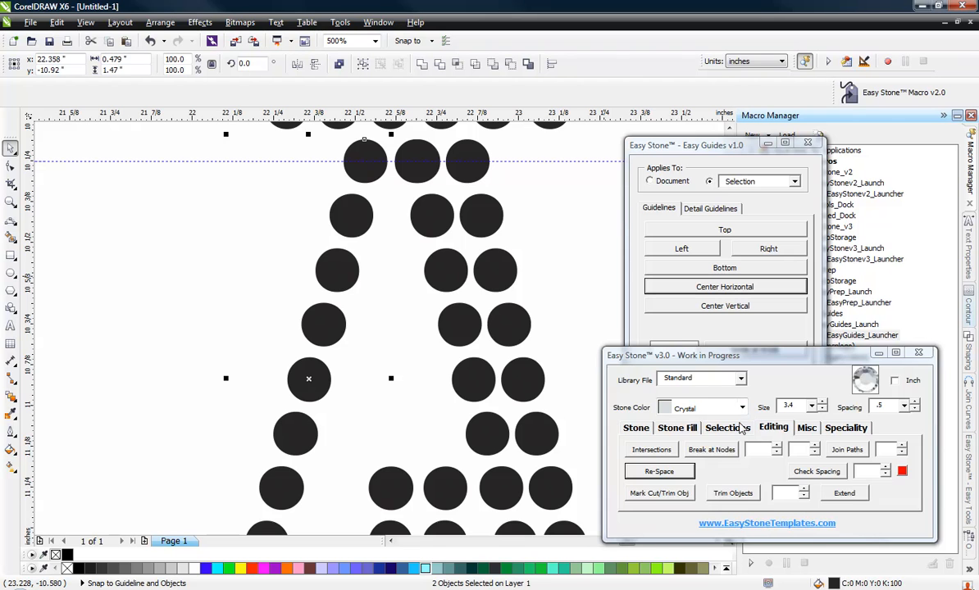
{"action": "left_click", "coordinate": [727, 428]}
{"action": "left_click", "coordinate": [729, 449]}
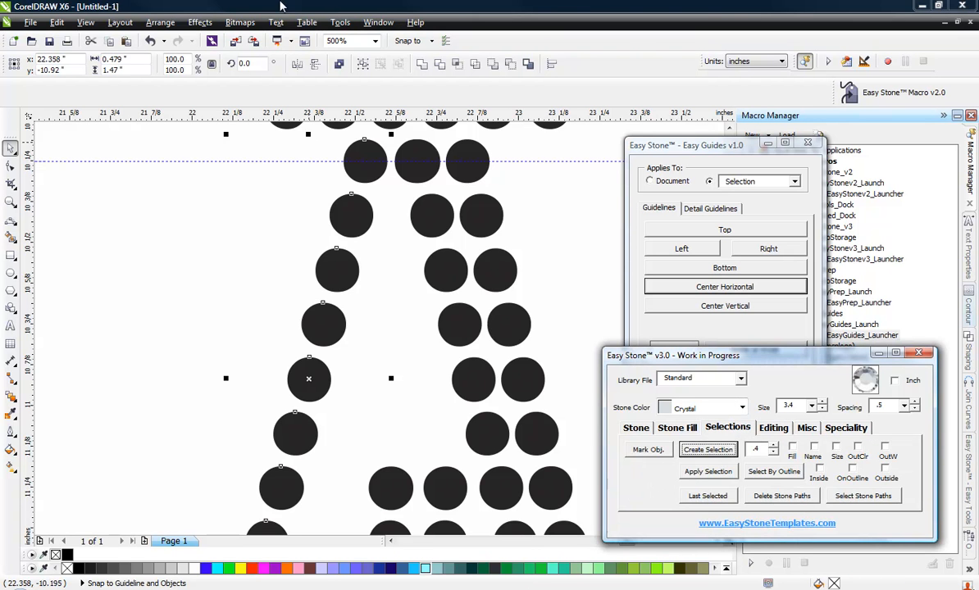
{"action": "scroll", "coordinate": [362, 401], "scroll_direction": "up", "scroll_amount": 2}
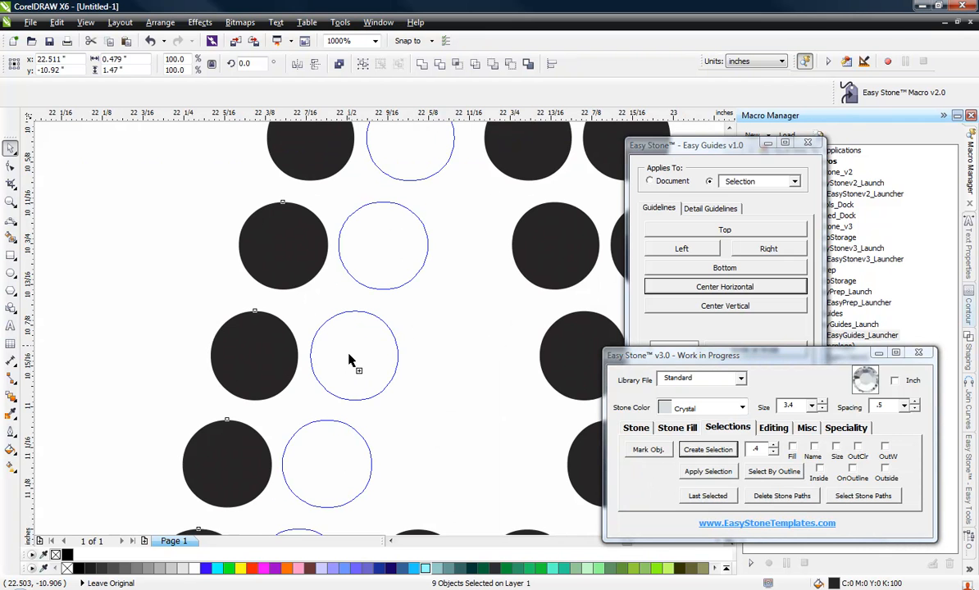
{"action": "left_click_drag", "start_coordinate": [348, 360], "coordinate": [349, 339]}
{"action": "scroll", "coordinate": [352, 338], "scroll_direction": "down", "scroll_amount": 4}
{"action": "left_click", "coordinate": [192, 316]}
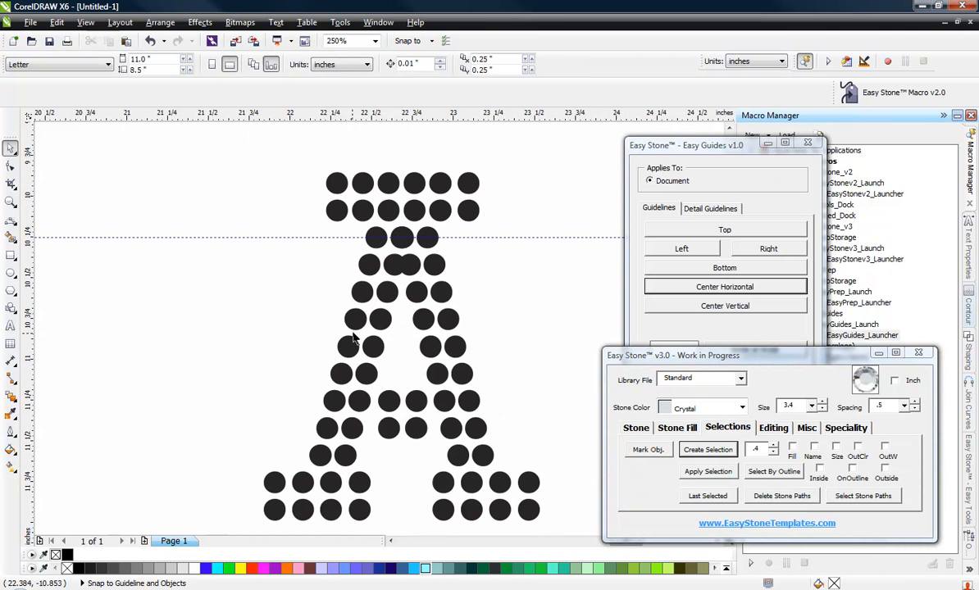
Delete two rows of leg stones between the A's peak and its crossbar to shorten the letter.
{"action": "scroll", "coordinate": [348, 327], "scroll_direction": "down", "scroll_amount": 2}
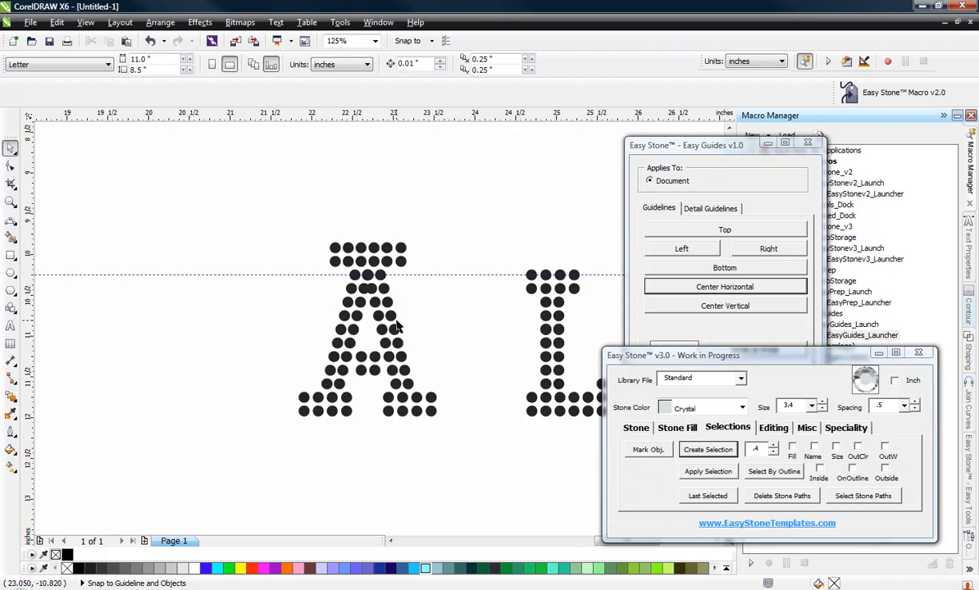
{"action": "scroll", "coordinate": [411, 322], "scroll_direction": "up", "scroll_amount": 2}
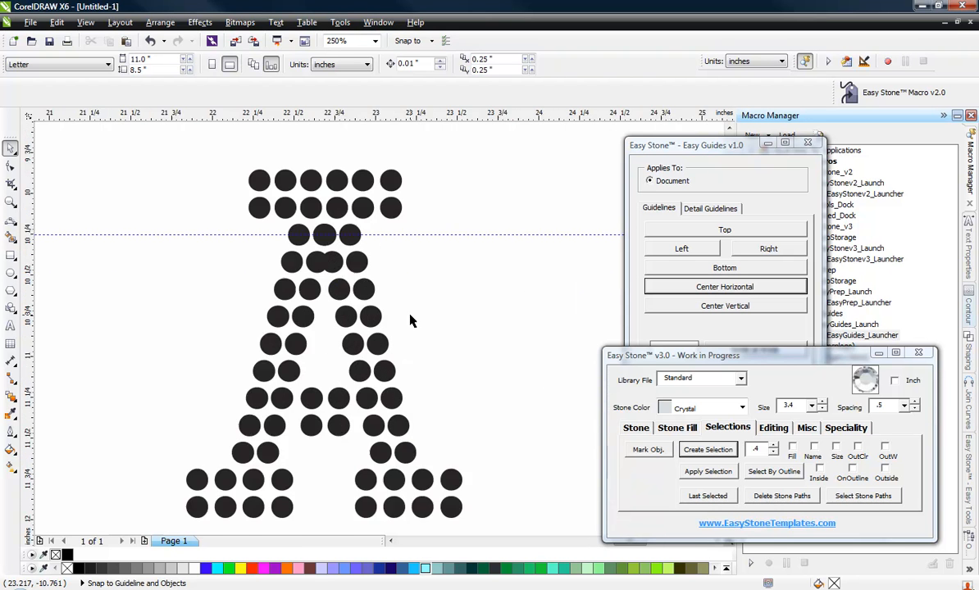
{"action": "left_click_drag", "start_coordinate": [211, 317], "coordinate": [435, 381]}
{"action": "key", "text": "Delete"}
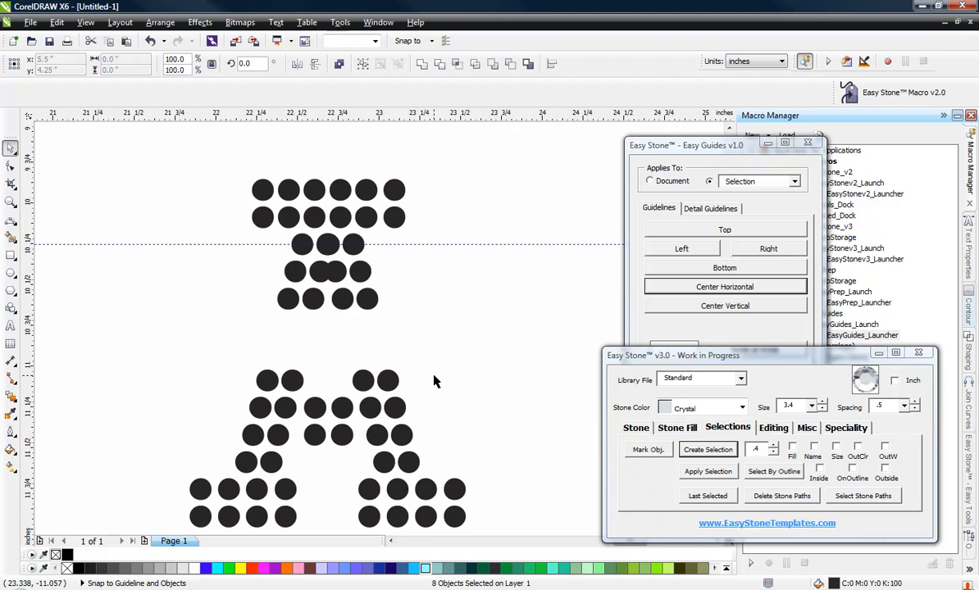
Move the A's upper five rows down about 0.33 inches, placing the top row on the horizontal guideline.
{"action": "left_click_drag", "start_coordinate": [184, 148], "coordinate": [463, 346]}
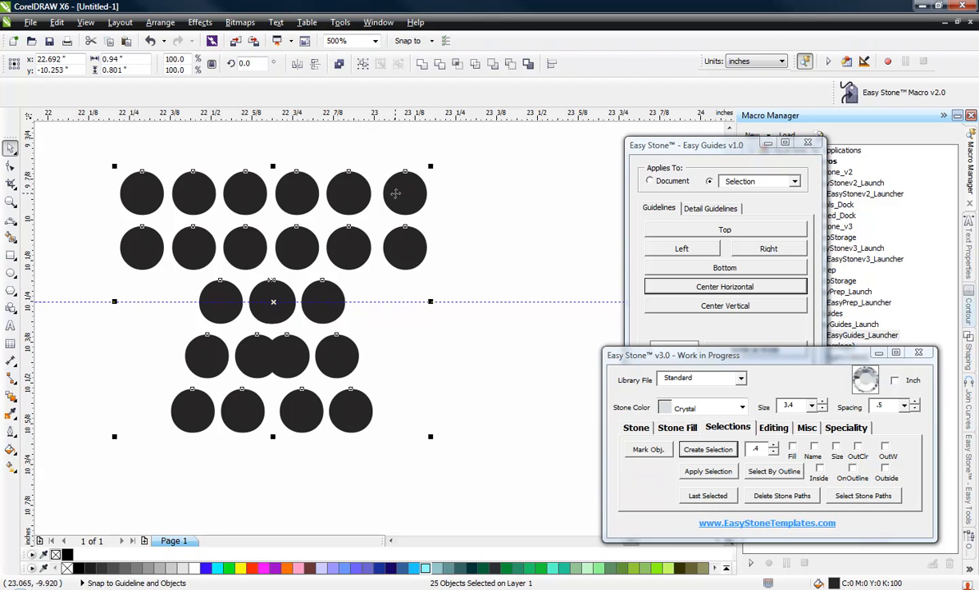
{"action": "left_click_drag", "start_coordinate": [407, 193], "coordinate": [408, 299]}
{"action": "scroll", "coordinate": [343, 156], "scroll_direction": "down", "scroll_amount": 1}
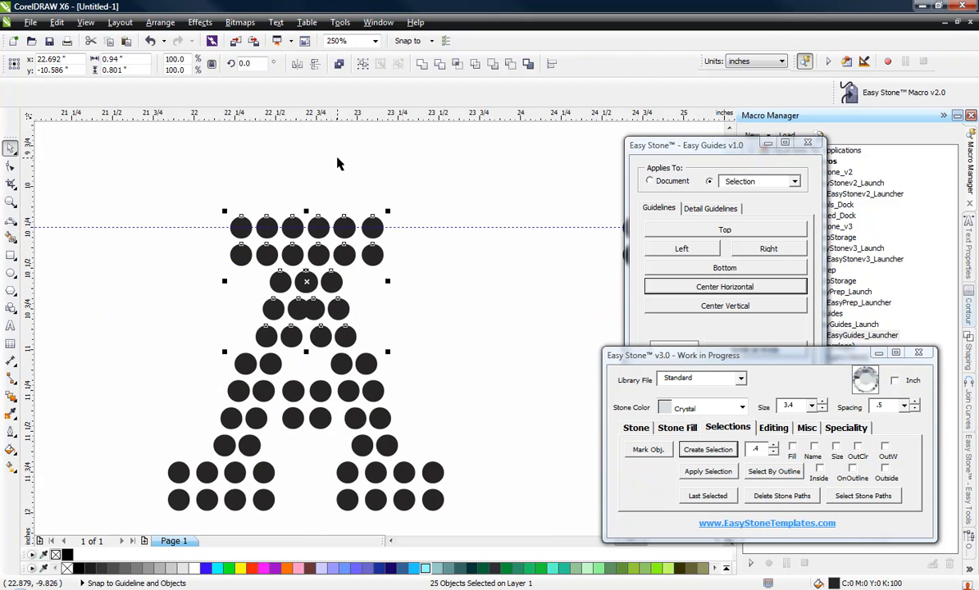
Add an angled guideline through two outer stones of the A's left leg, just above and at the crossbar's top row.
{"action": "left_click", "coordinate": [310, 149]}
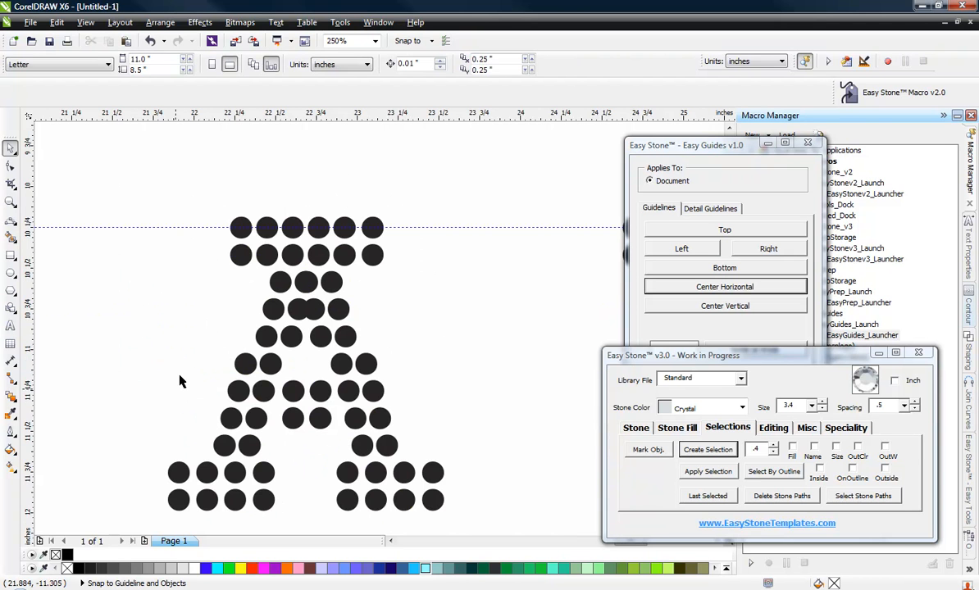
{"action": "left_click", "coordinate": [243, 361]}
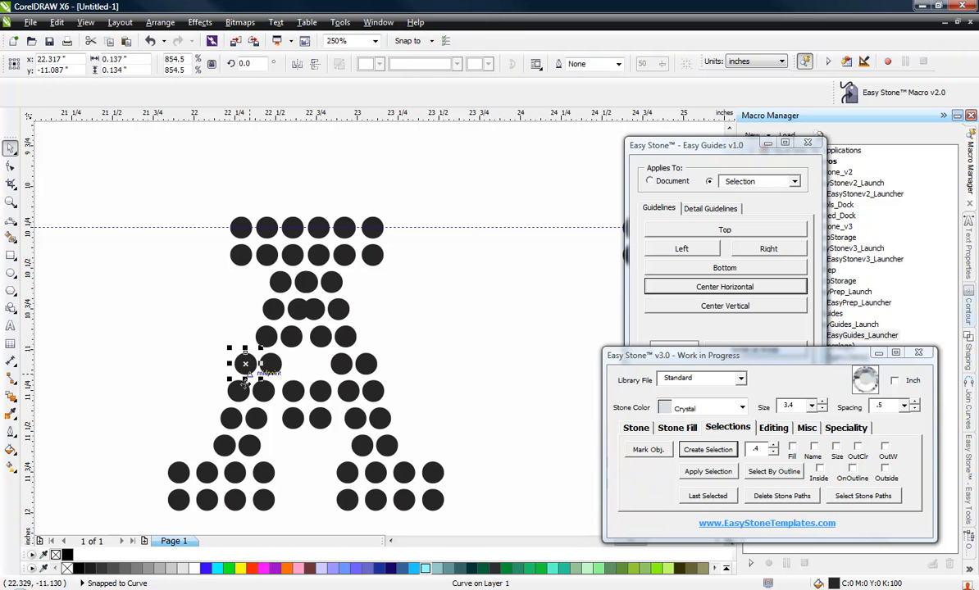
{"action": "left_click", "coordinate": [239, 391], "text": "shift"}
{"action": "left_click", "coordinate": [668, 153]}
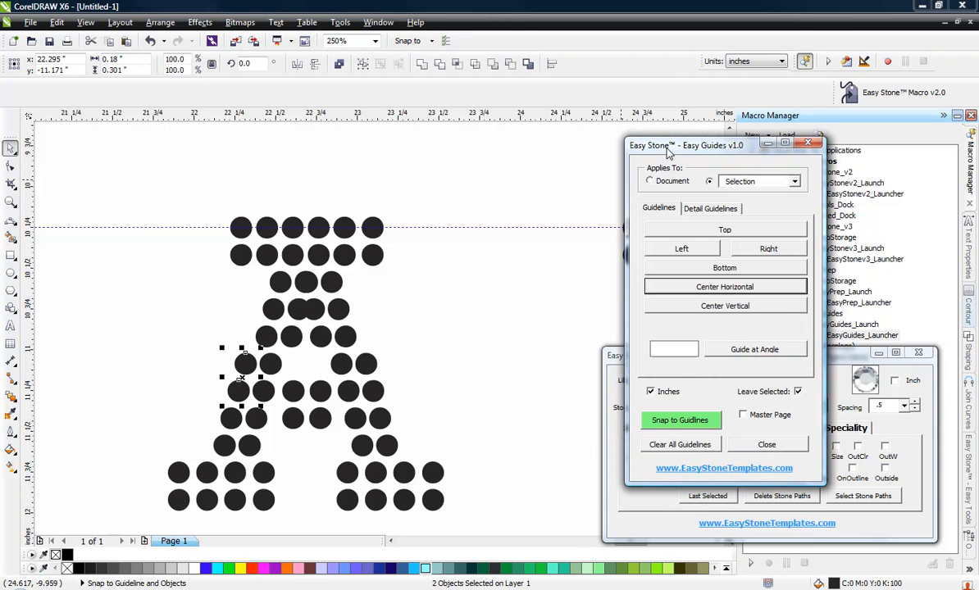
{"action": "left_click", "coordinate": [729, 353]}
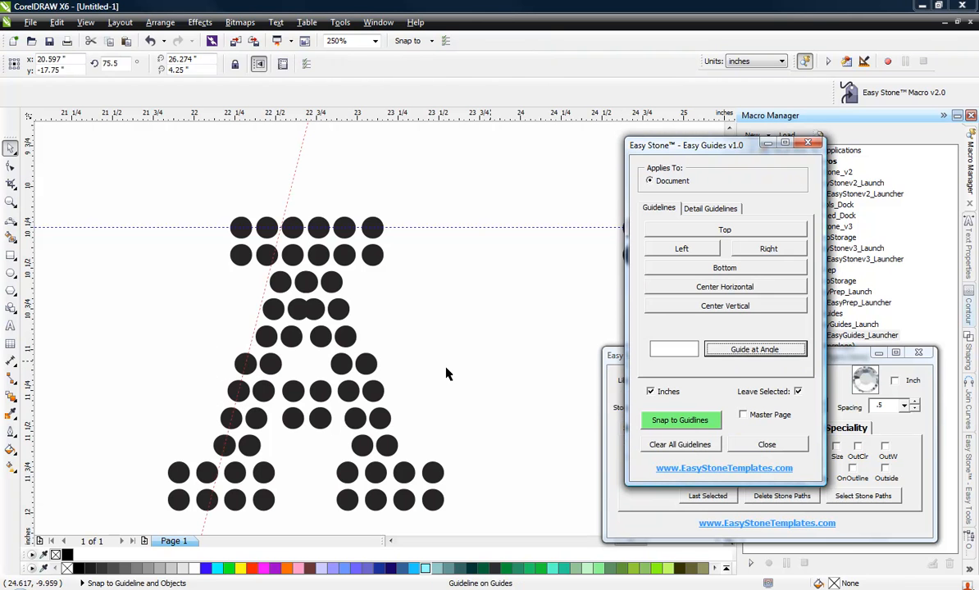
{"action": "left_click", "coordinate": [401, 351]}
Add a matching angled guideline through the two outer right-leg stones just above and at the crossbar's top row.
{"action": "left_click", "coordinate": [366, 365]}
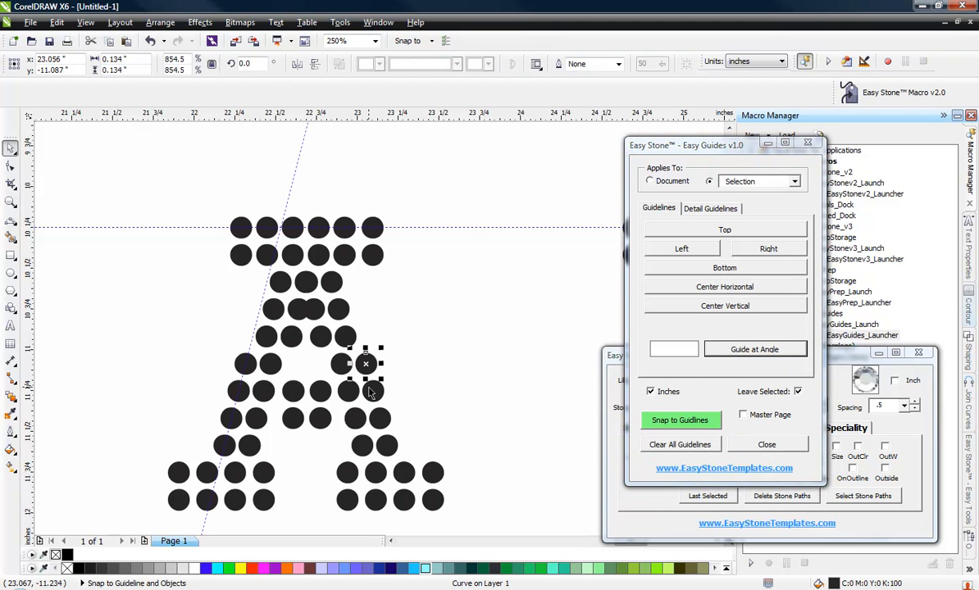
{"action": "left_click", "coordinate": [371, 392], "text": "shift"}
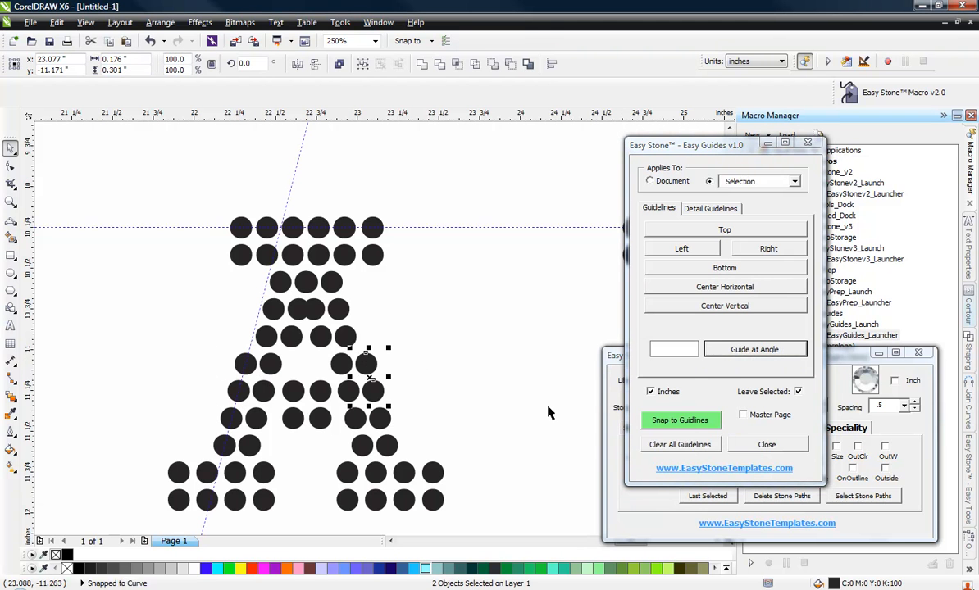
{"action": "left_click", "coordinate": [726, 353]}
{"action": "left_click", "coordinate": [407, 324]}
Set the guides to apply to Each Object and add Center Horizontal guidelines through the right-side outer stones of the three rows below the top bar.
{"action": "scroll", "coordinate": [335, 297], "scroll_direction": "up", "scroll_amount": 2}
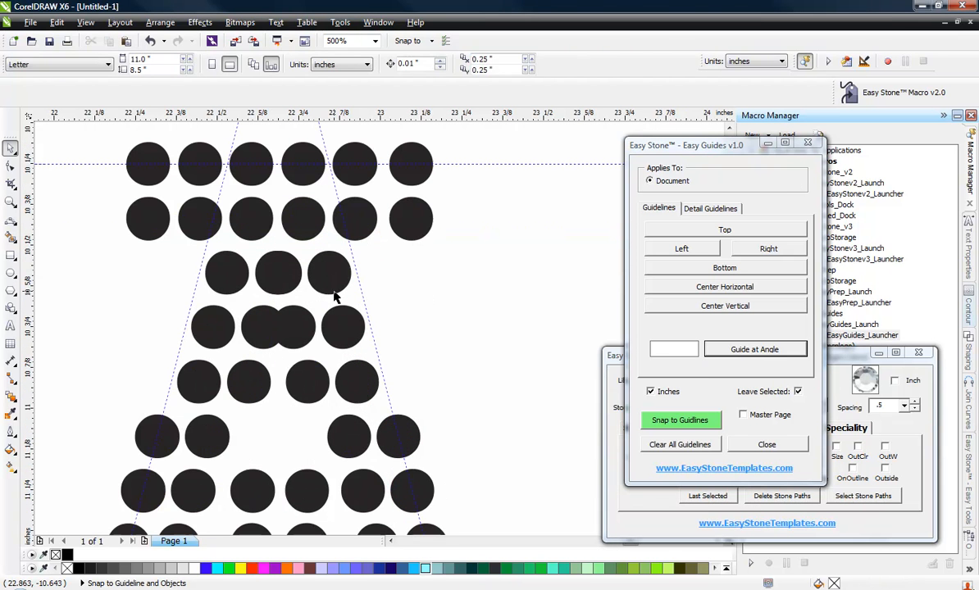
{"action": "left_click", "coordinate": [329, 277]}
{"action": "left_click", "coordinate": [341, 324], "text": "shift"}
{"action": "left_click", "coordinate": [361, 383], "text": "shift"}
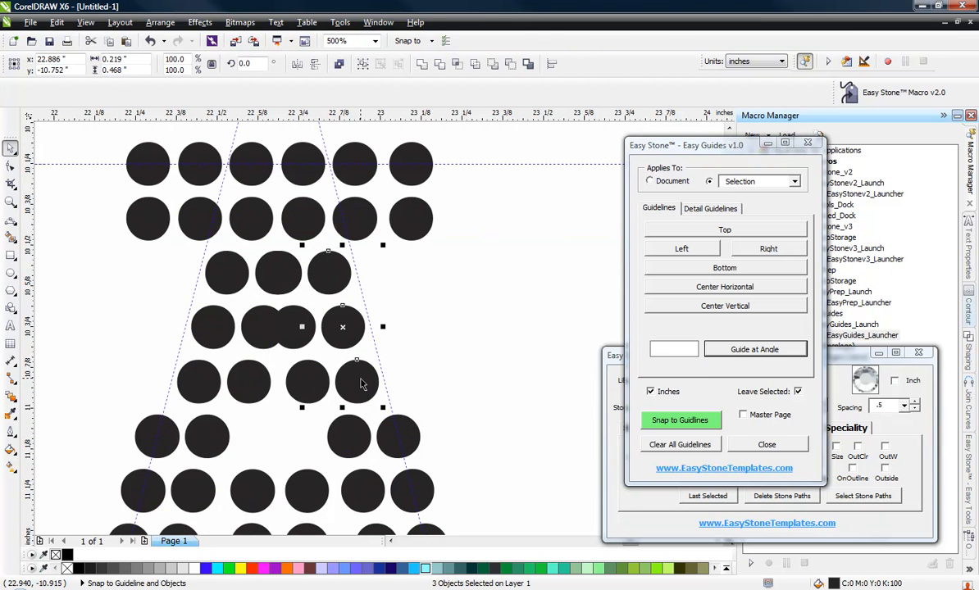
{"action": "left_click", "coordinate": [784, 187]}
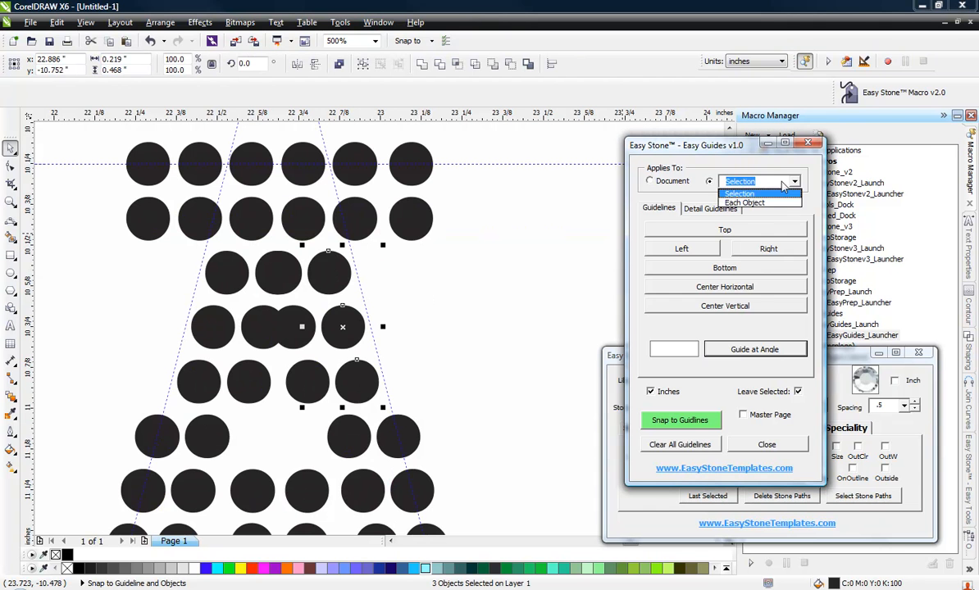
{"action": "left_click", "coordinate": [781, 202]}
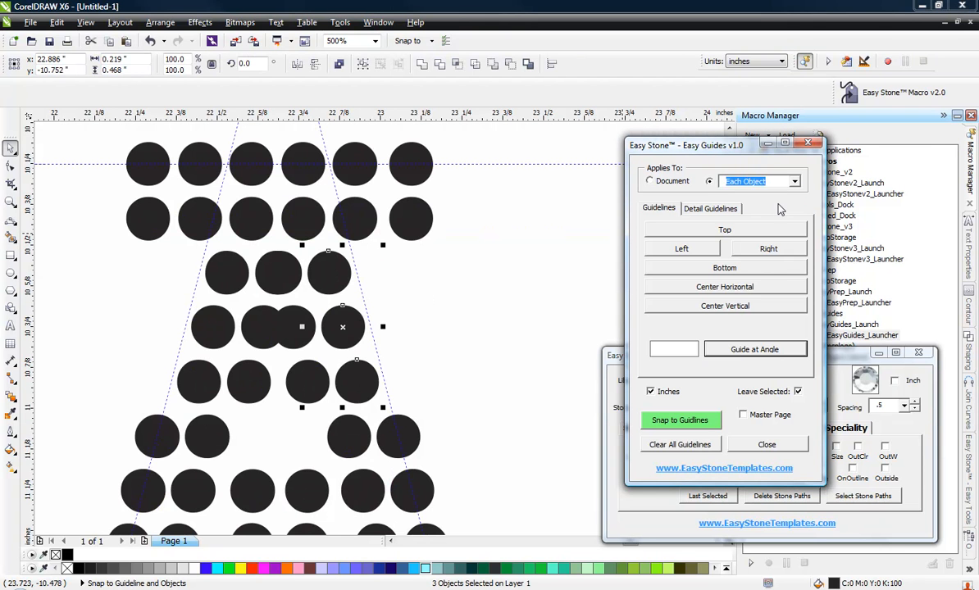
{"action": "left_click", "coordinate": [757, 291]}
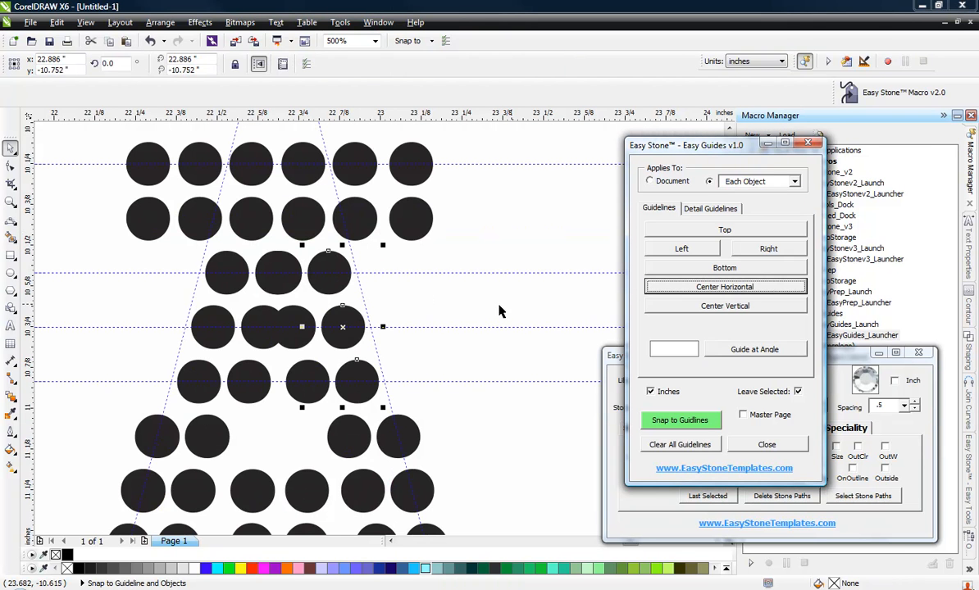
{"action": "left_click", "coordinate": [460, 316]}
Move the right-side outer stones of those three rows about 0.085 inches outward onto the right angled guideline.
{"action": "scroll", "coordinate": [298, 343], "scroll_direction": "up", "scroll_amount": 2}
{"action": "scroll", "coordinate": [339, 412], "scroll_direction": "down", "scroll_amount": 1}
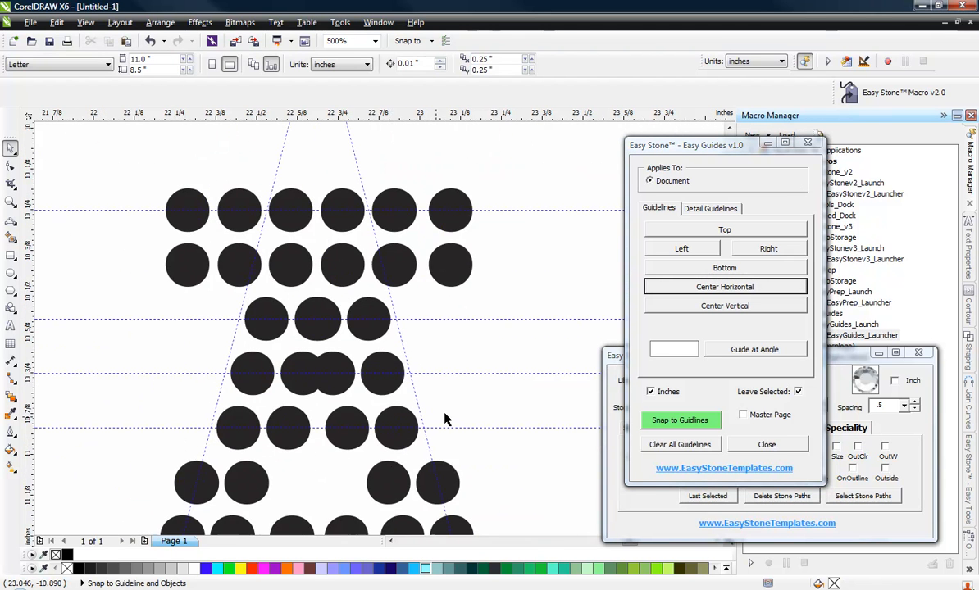
{"action": "scroll", "coordinate": [447, 418], "scroll_direction": "up", "scroll_amount": 1}
{"action": "left_click", "coordinate": [347, 443]}
{"action": "left_click", "coordinate": [318, 341], "text": "shift"}
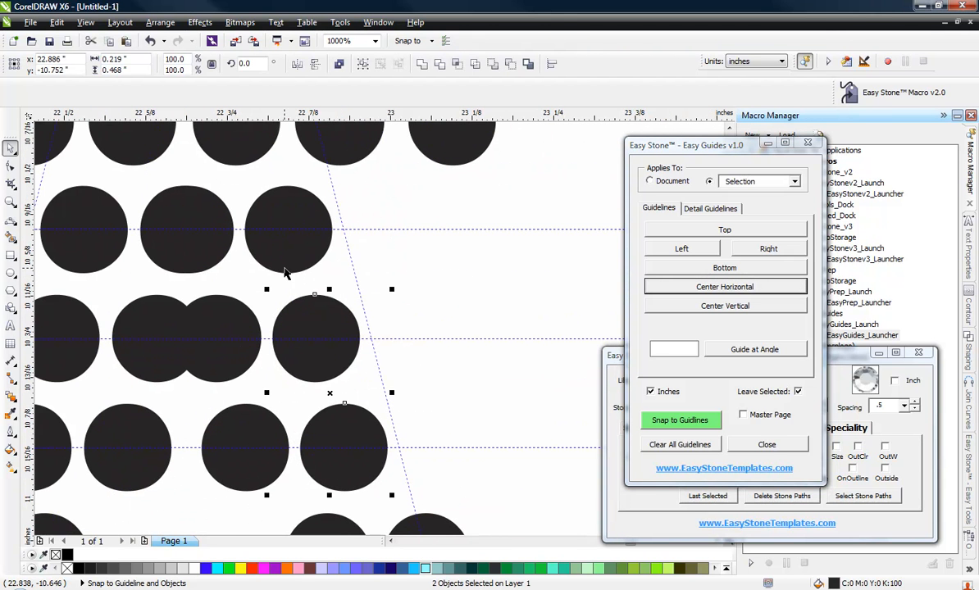
{"action": "left_click", "coordinate": [287, 229], "text": "shift"}
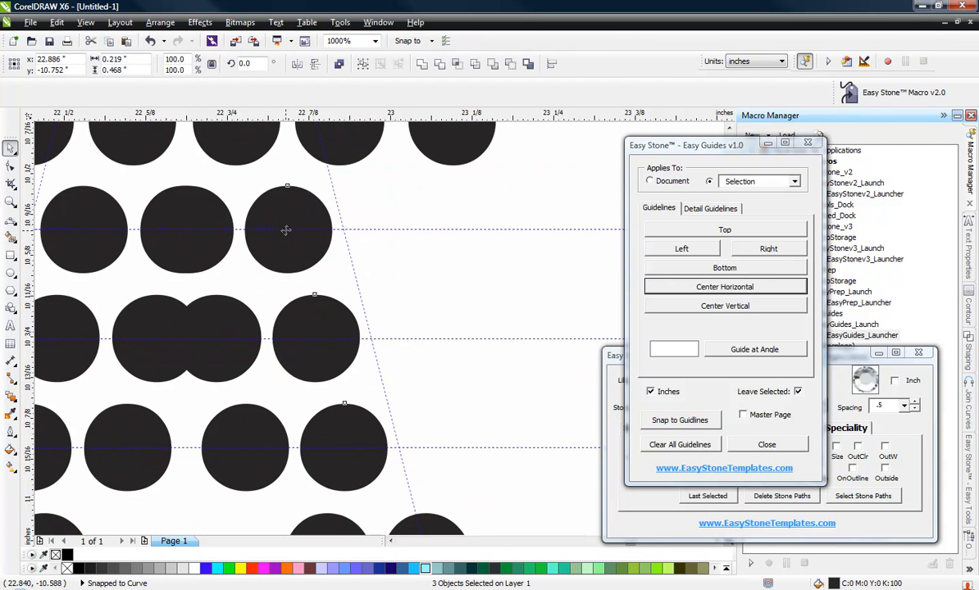
{"action": "left_click_drag", "start_coordinate": [287, 229], "coordinate": [343, 228]}
{"action": "scroll", "coordinate": [344, 229], "scroll_direction": "down", "scroll_amount": 1}
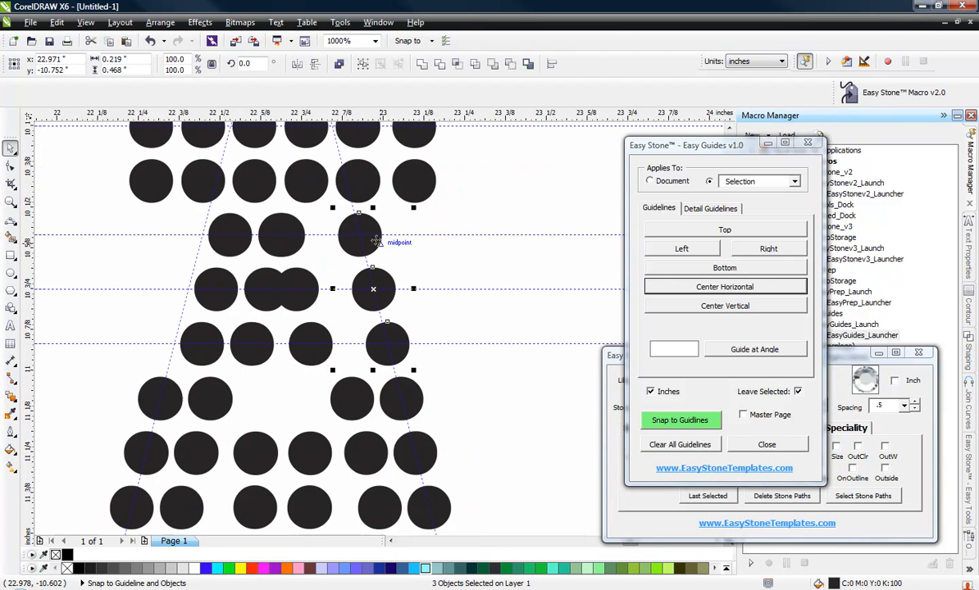
Move the left-side outer stones of the same three rows about 0.085 inches outward onto the left angled guideline.
{"action": "left_click", "coordinate": [199, 344]}
{"action": "left_click", "coordinate": [219, 278], "text": "shift"}
{"action": "left_click", "coordinate": [222, 255], "text": "shift"}
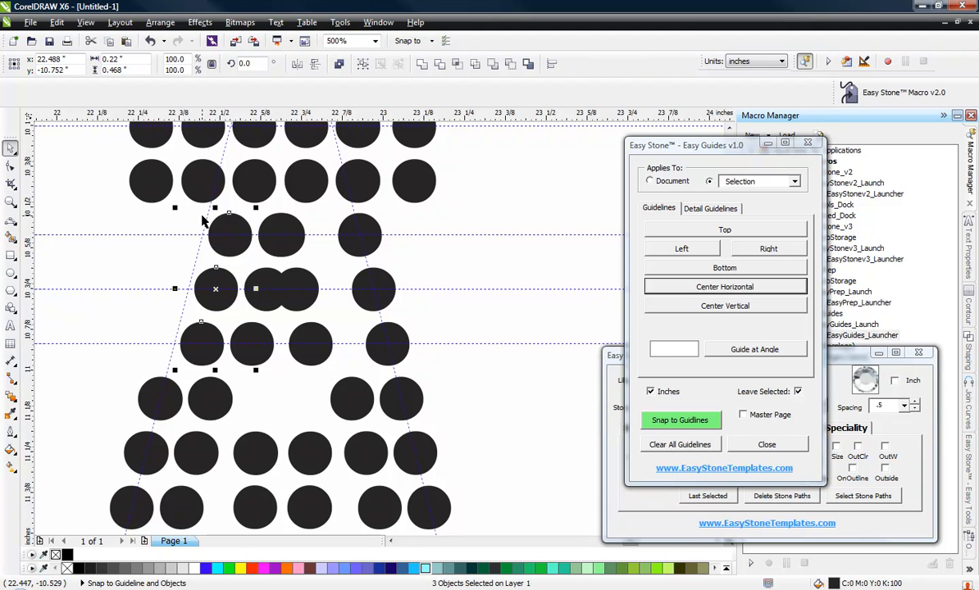
{"action": "scroll", "coordinate": [205, 220], "scroll_direction": "up", "scroll_amount": 2}
{"action": "left_click_drag", "start_coordinate": [314, 294], "coordinate": [203, 293]}
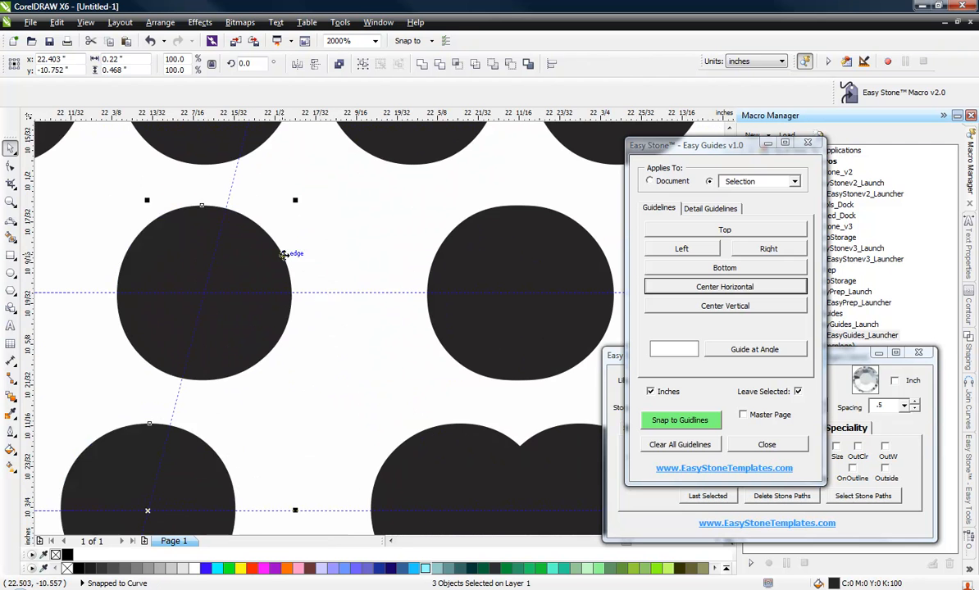
{"action": "scroll", "coordinate": [182, 330], "scroll_direction": "down", "scroll_amount": 2}
{"action": "left_click", "coordinate": [146, 342]}
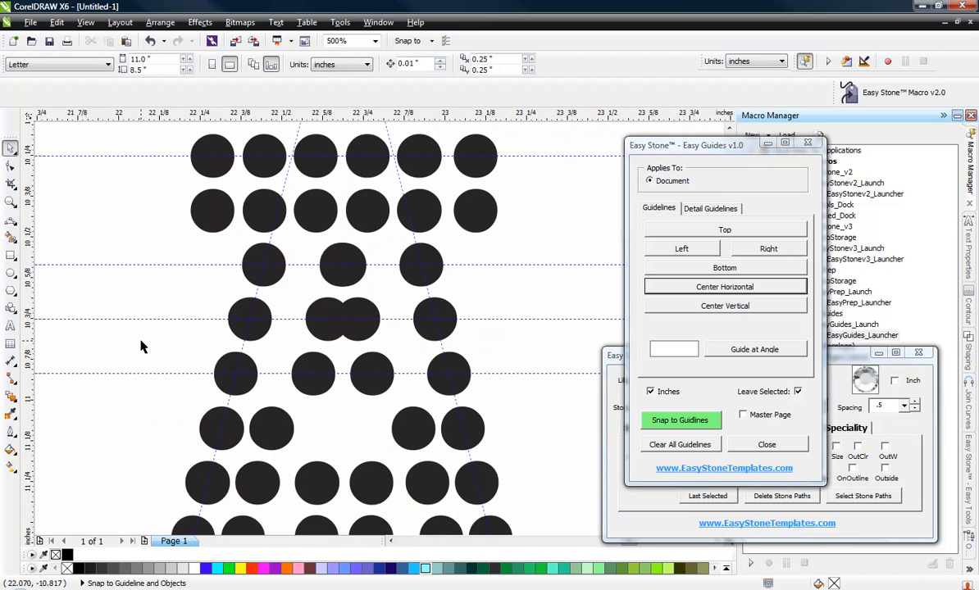
Shift the left angled guideline inward to the center of the left leg's inner stone above the crossbar.
{"action": "scroll", "coordinate": [320, 291], "scroll_direction": "down", "scroll_amount": 2}
{"action": "scroll", "coordinate": [320, 295], "scroll_direction": "up", "scroll_amount": 3}
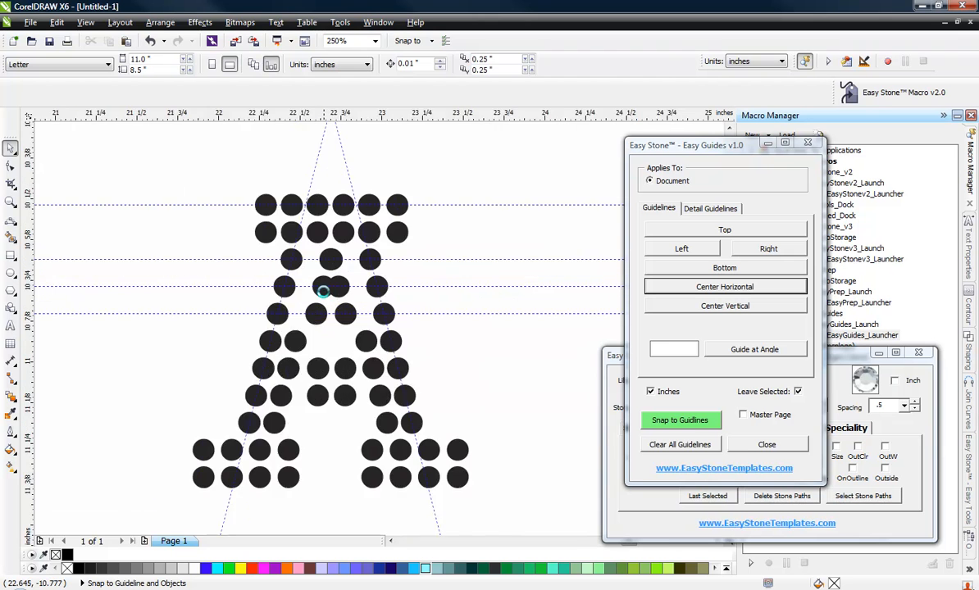
{"action": "left_click", "coordinate": [222, 482]}
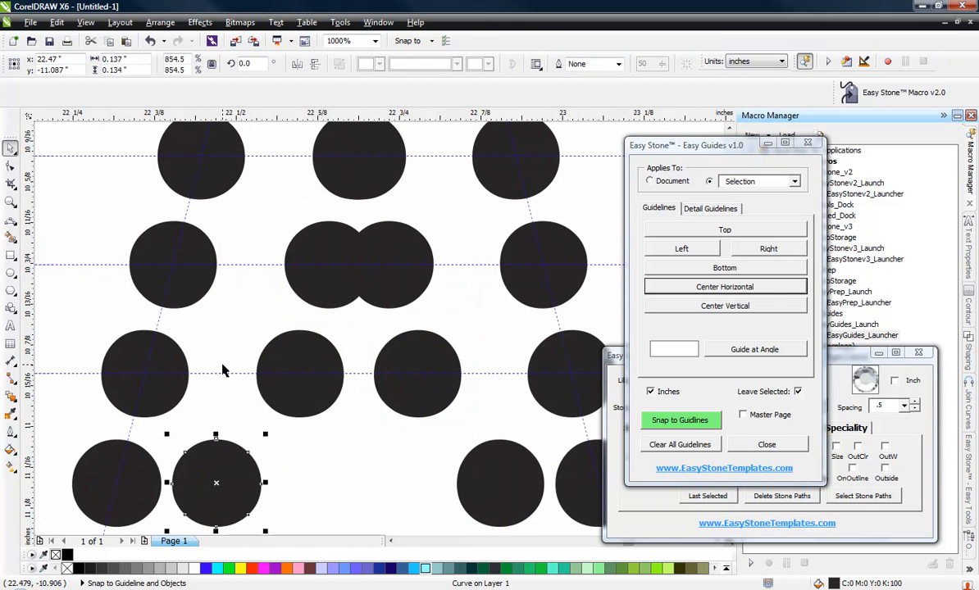
{"action": "scroll", "coordinate": [222, 367], "scroll_direction": "down", "scroll_amount": 1}
{"action": "left_click", "coordinate": [101, 402]}
{"action": "scroll", "coordinate": [149, 414], "scroll_direction": "up", "scroll_amount": 1}
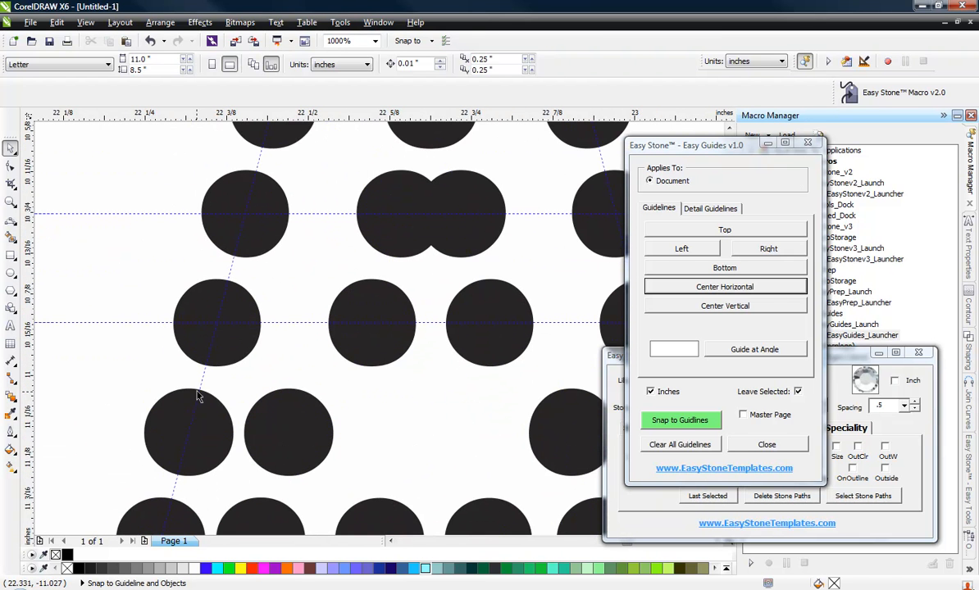
{"action": "left_click_drag", "start_coordinate": [201, 388], "coordinate": [287, 434]}
{"action": "scroll", "coordinate": [253, 365], "scroll_direction": "down", "scroll_amount": 1}
Shift the right angled guideline inward to the center of the right leg's inner stone above the crossbar.
{"action": "scroll", "coordinate": [492, 373], "scroll_direction": "up", "scroll_amount": 1}
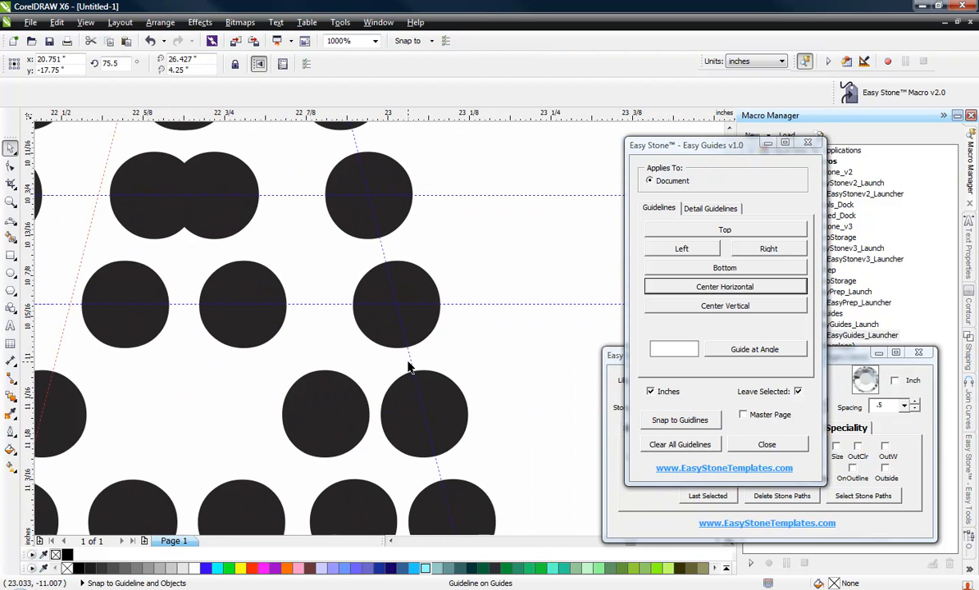
{"action": "left_click_drag", "start_coordinate": [399, 365], "coordinate": [326, 414]}
{"action": "scroll", "coordinate": [326, 359], "scroll_direction": "down", "scroll_amount": 1}
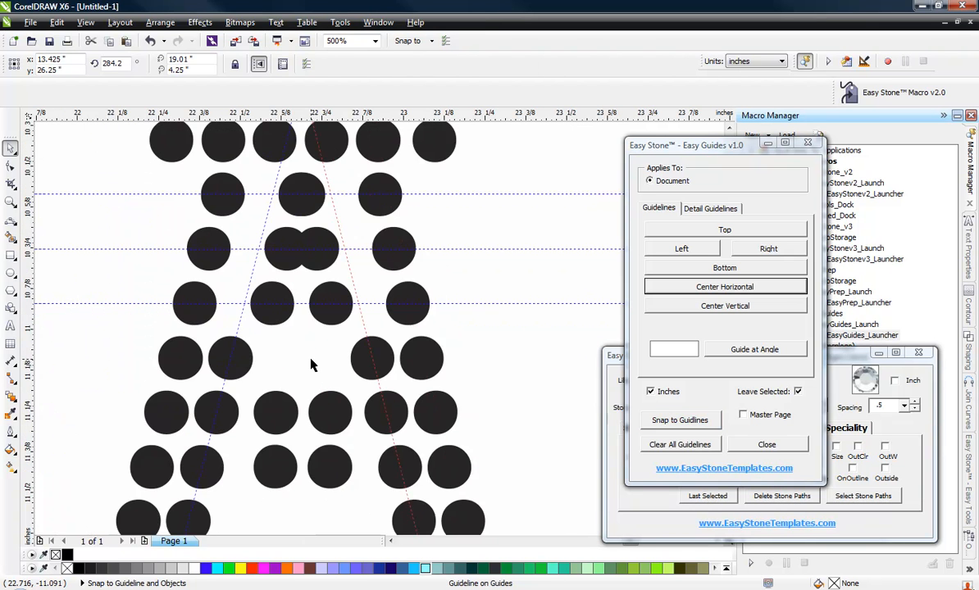
{"action": "left_click", "coordinate": [311, 365]}
{"action": "scroll", "coordinate": [287, 246], "scroll_direction": "up", "scroll_amount": 1}
{"action": "left_click", "coordinate": [261, 246]}
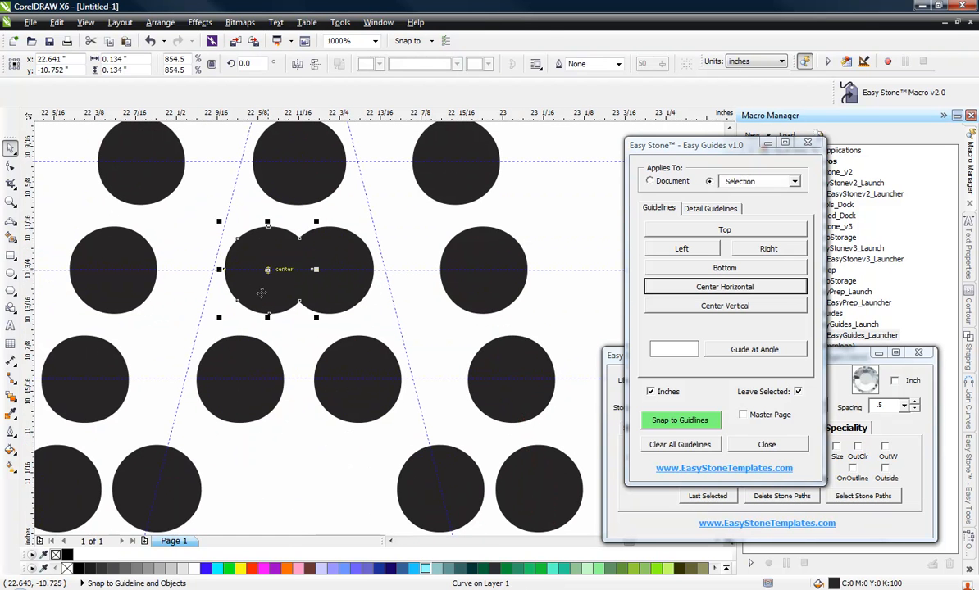
{"action": "left_click", "coordinate": [234, 344], "text": "shift"}
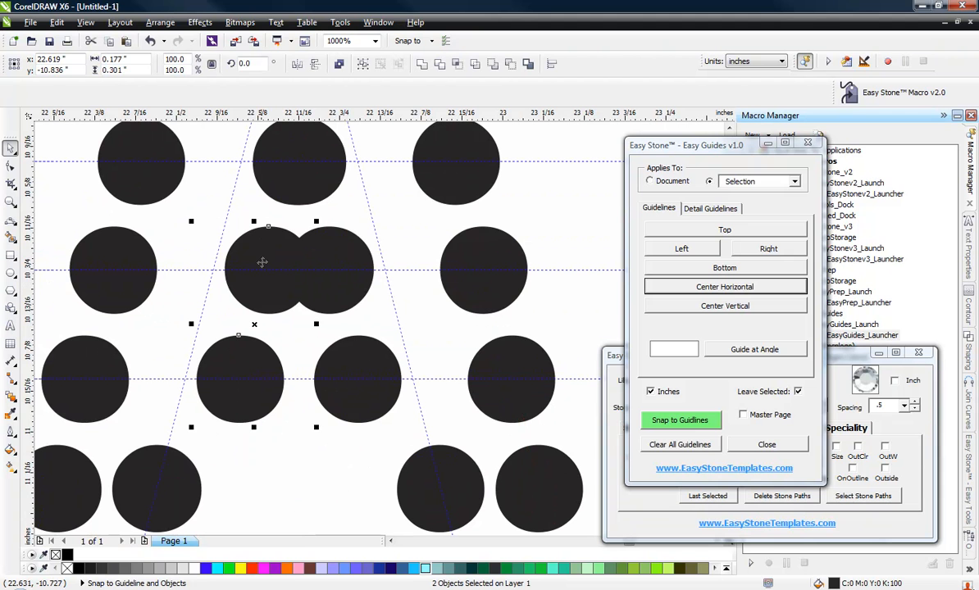
{"action": "left_click", "coordinate": [218, 269]}
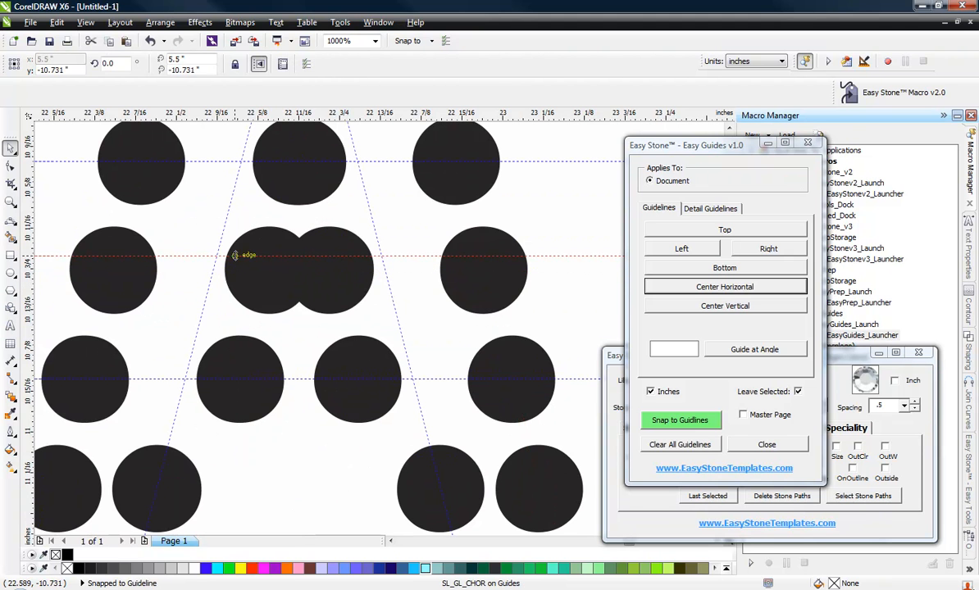
{"action": "left_click", "coordinate": [256, 286]}
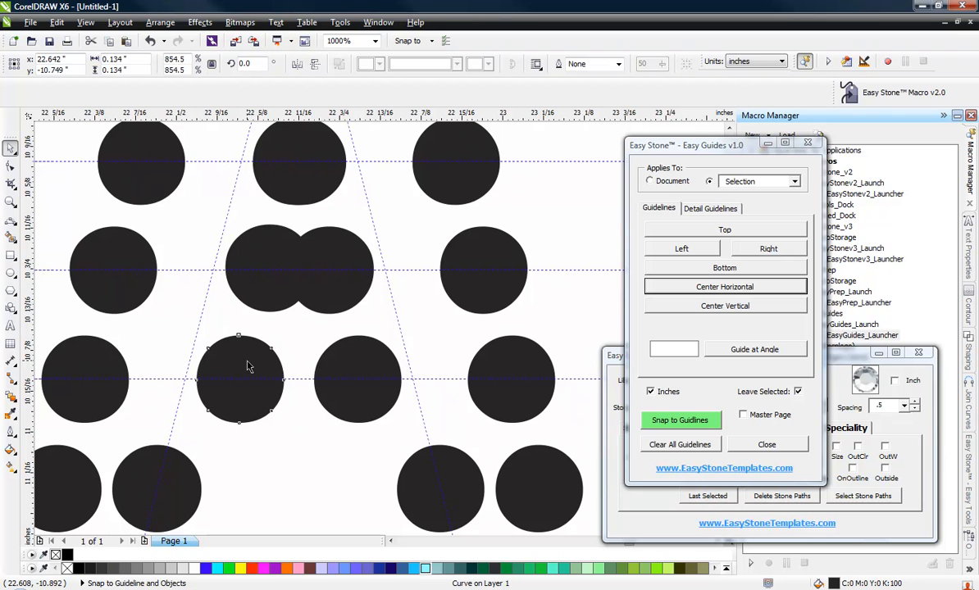
Move the left inner stones of the A's fourth and fifth rows about 0.086 inches outward onto the left angled guideline.
{"action": "left_click", "coordinate": [248, 366]}
{"action": "left_click", "coordinate": [266, 278], "text": "shift"}
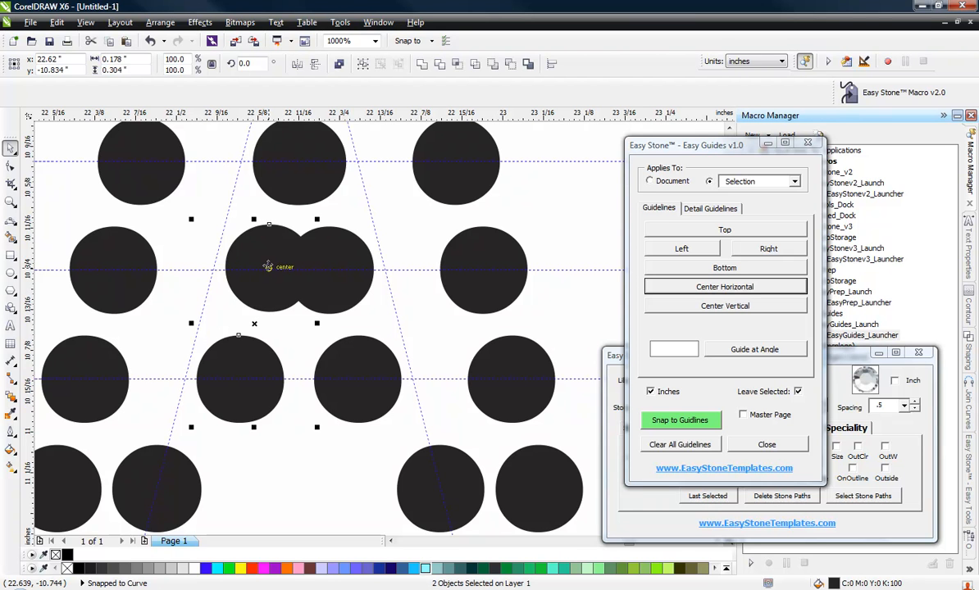
{"action": "left_click_drag", "start_coordinate": [264, 269], "coordinate": [212, 270]}
{"action": "scroll", "coordinate": [269, 324], "scroll_direction": "down", "scroll_amount": 1}
{"action": "scroll", "coordinate": [267, 202], "scroll_direction": "up", "scroll_amount": 1}
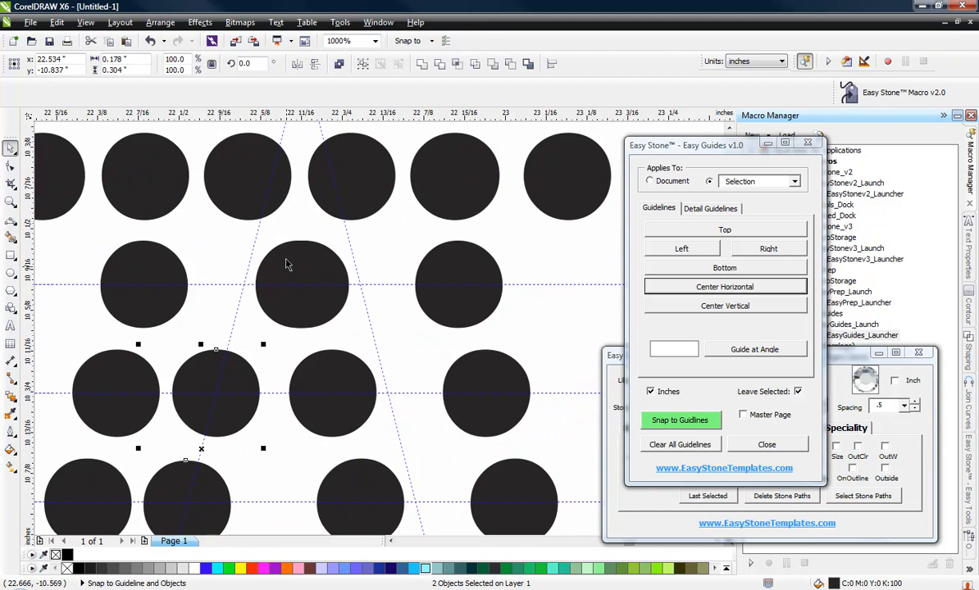
Move the right inner stones of the A's fourth and fifth rows about 0.085 inches outward onto the right angled guideline.
{"action": "scroll", "coordinate": [291, 258], "scroll_direction": "down", "scroll_amount": 1}
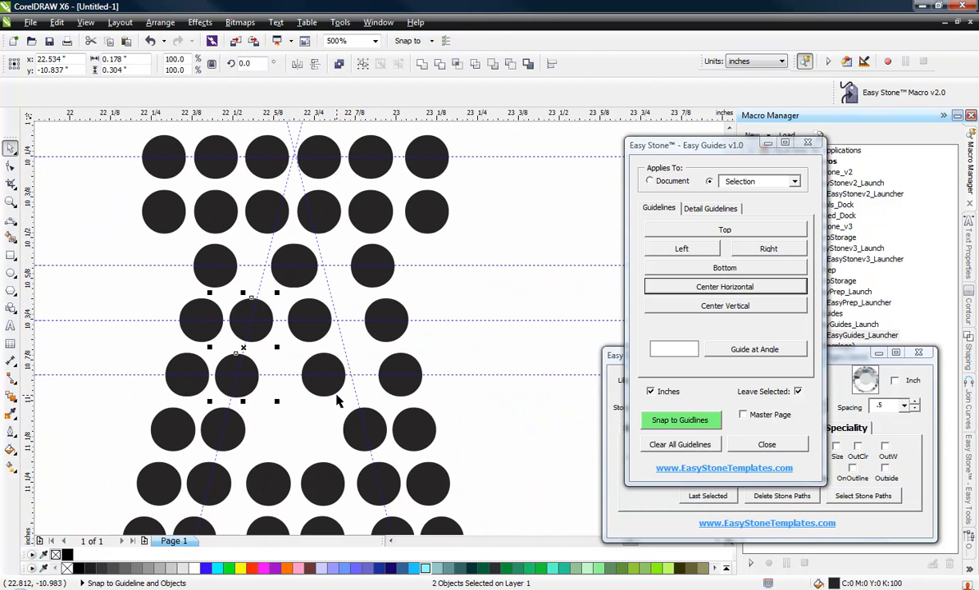
{"action": "scroll", "coordinate": [337, 398], "scroll_direction": "up", "scroll_amount": 1}
{"action": "left_click", "coordinate": [322, 350]}
{"action": "left_click", "coordinate": [293, 275], "text": "shift"}
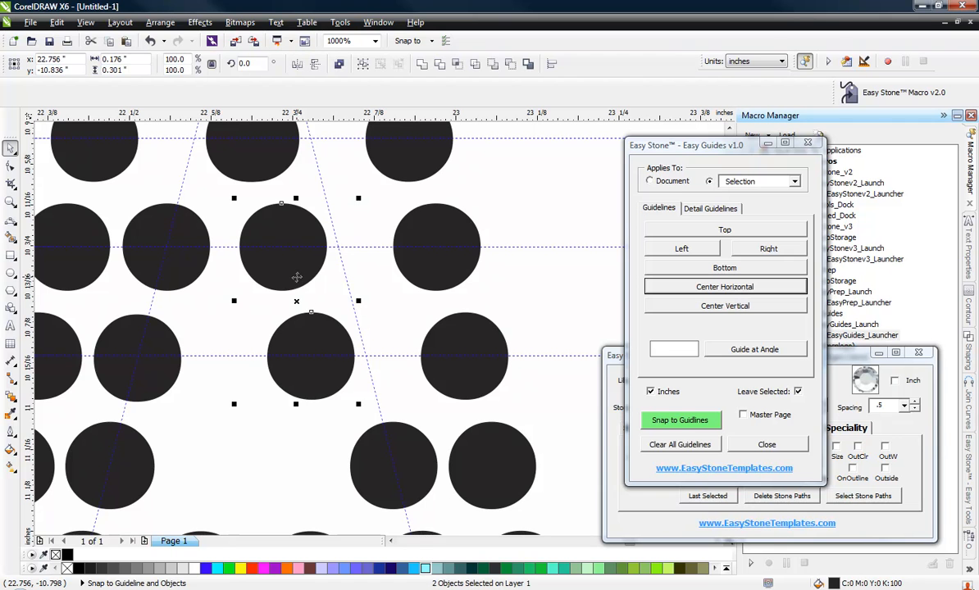
{"action": "left_click_drag", "start_coordinate": [283, 250], "coordinate": [336, 252]}
{"action": "scroll", "coordinate": [302, 304], "scroll_direction": "down", "scroll_amount": 2}
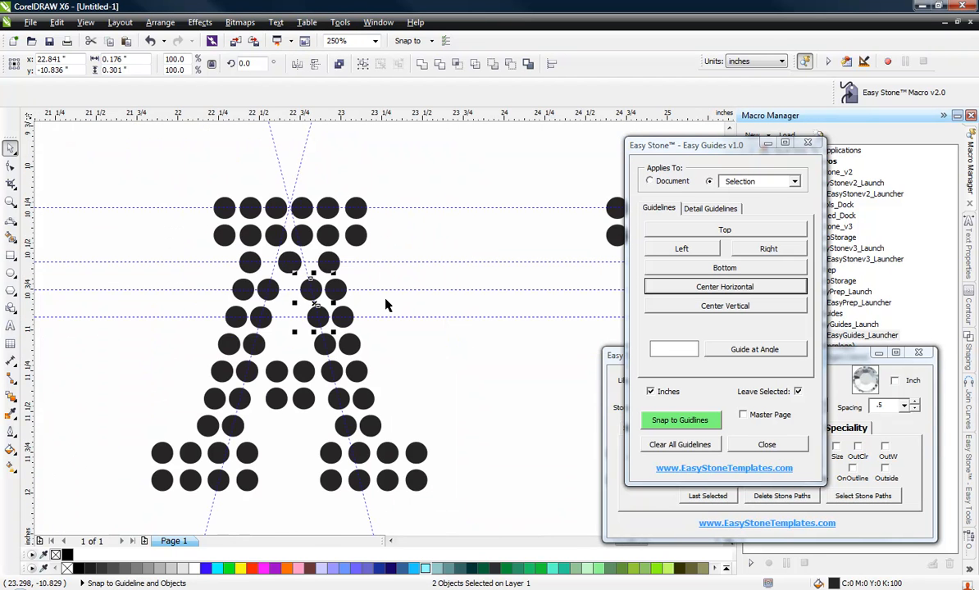
{"action": "left_click", "coordinate": [387, 305]}
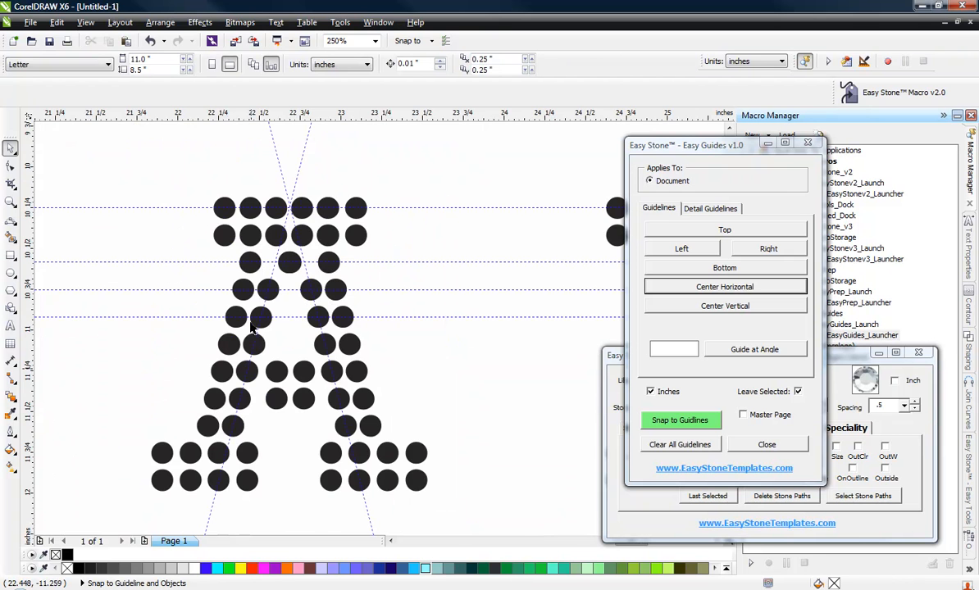
Spread the five stones of the A's third row evenly across the row and delete the middle stone.
{"action": "scroll", "coordinate": [252, 326], "scroll_direction": "up", "scroll_amount": 2}
{"action": "left_click", "coordinate": [373, 283]}
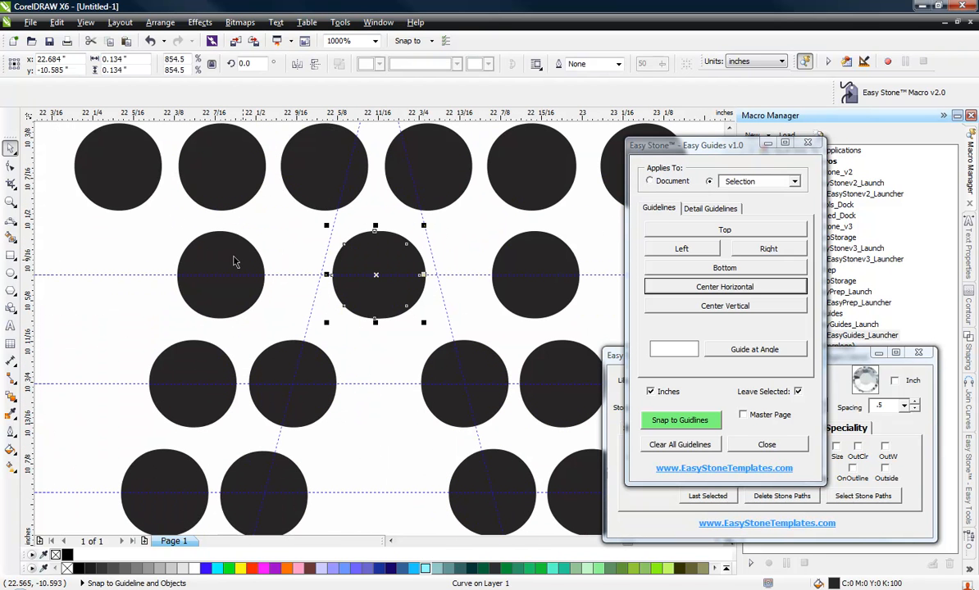
{"action": "left_click_drag", "start_coordinate": [133, 217], "coordinate": [594, 343]}
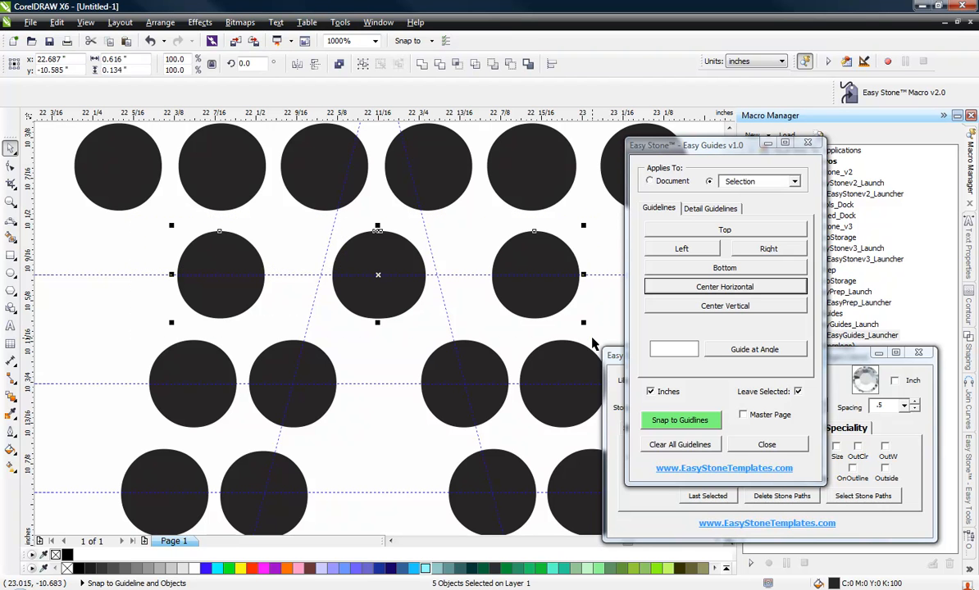
{"action": "key", "text": "shift+e"}
{"action": "left_click", "coordinate": [374, 320]}
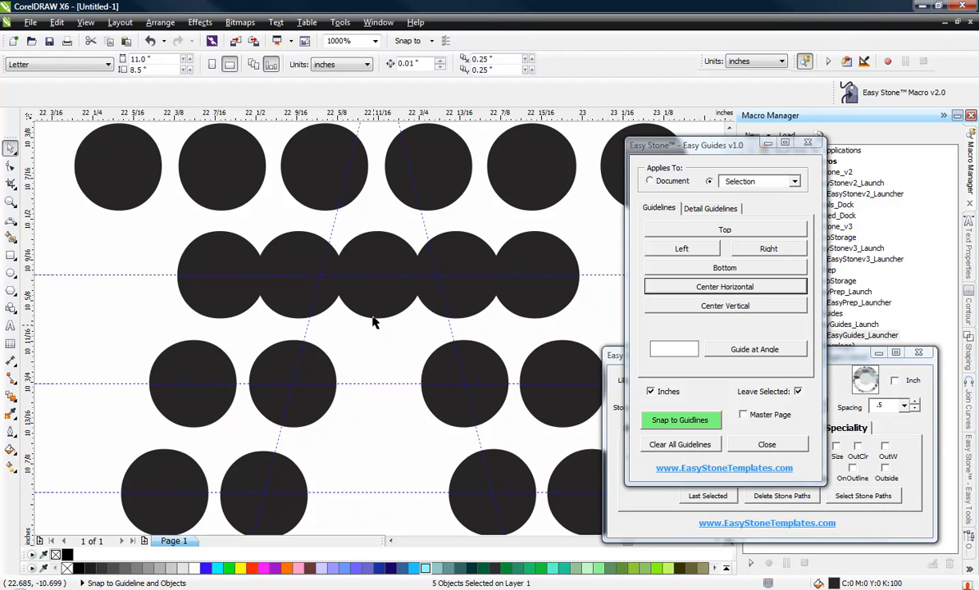
{"action": "key", "text": "Delete"}
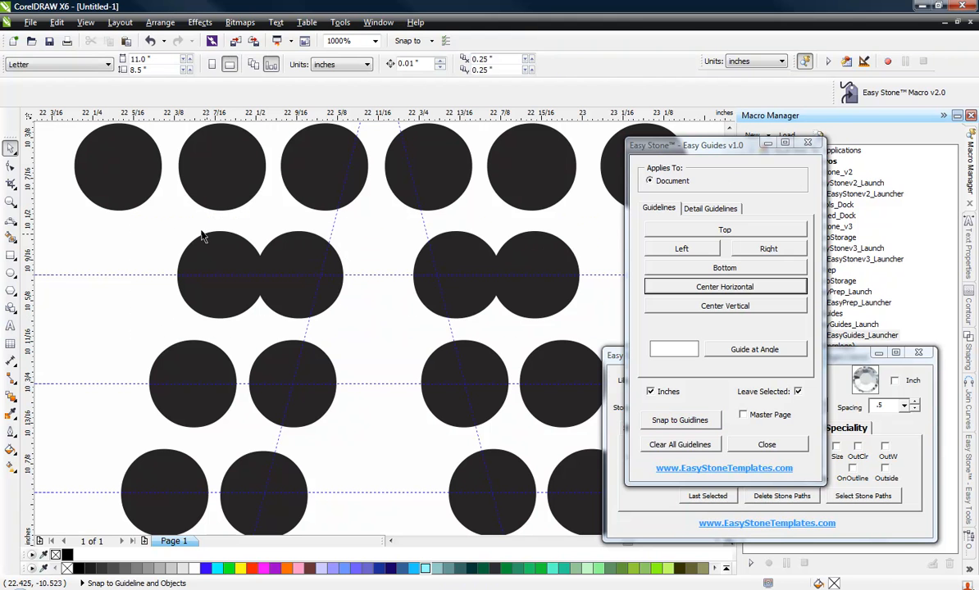
Space the four remaining stones of the A's third row evenly in the horizontal direction.
{"action": "left_click_drag", "start_coordinate": [124, 213], "coordinate": [614, 355]}
{"action": "key", "text": "shift+e"}
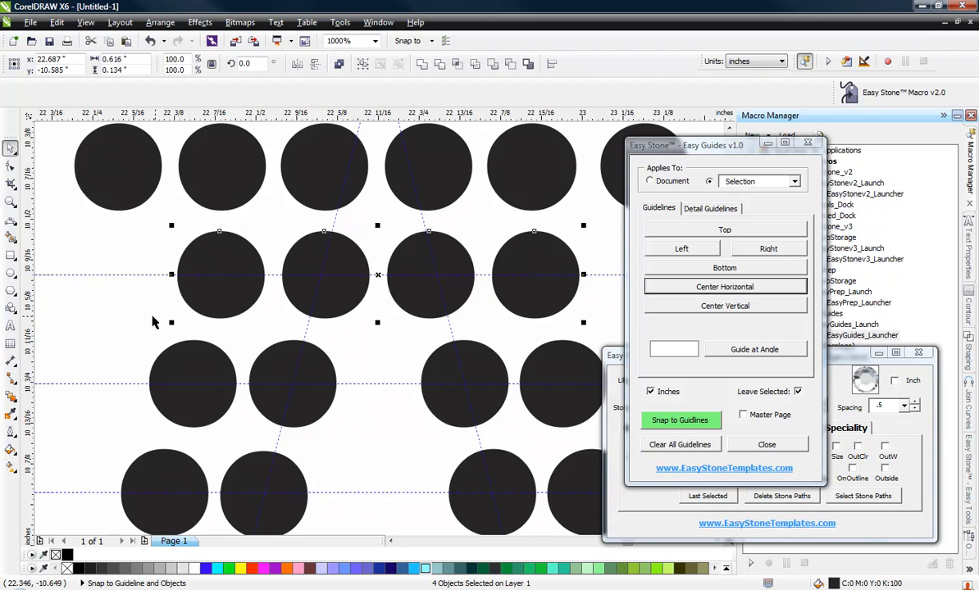
{"action": "left_click", "coordinate": [109, 293]}
Add a third stone to the A's lower crossbar row and space the stones evenly between the legs' inner stones.
{"action": "scroll", "coordinate": [425, 246], "scroll_direction": "down", "scroll_amount": 2}
{"action": "scroll", "coordinate": [434, 391], "scroll_direction": "up", "scroll_amount": 2}
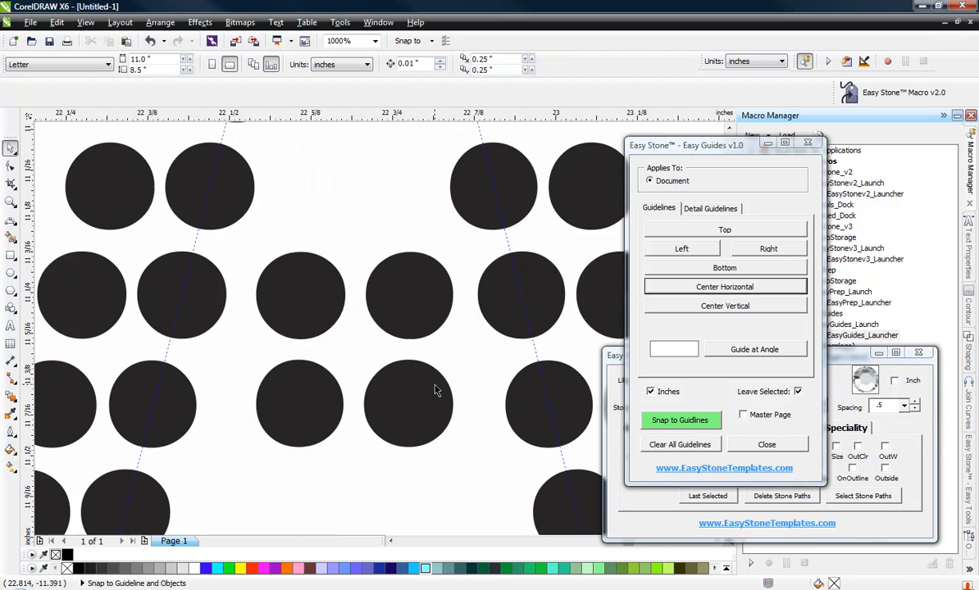
{"action": "scroll", "coordinate": [246, 344], "scroll_direction": "down", "scroll_amount": 1}
{"action": "scroll", "coordinate": [338, 385], "scroll_direction": "up", "scroll_amount": 1}
{"action": "left_click_drag", "start_coordinate": [340, 382], "coordinate": [297, 381]}
{"action": "left_click_drag", "start_coordinate": [184, 433], "coordinate": [430, 309]}
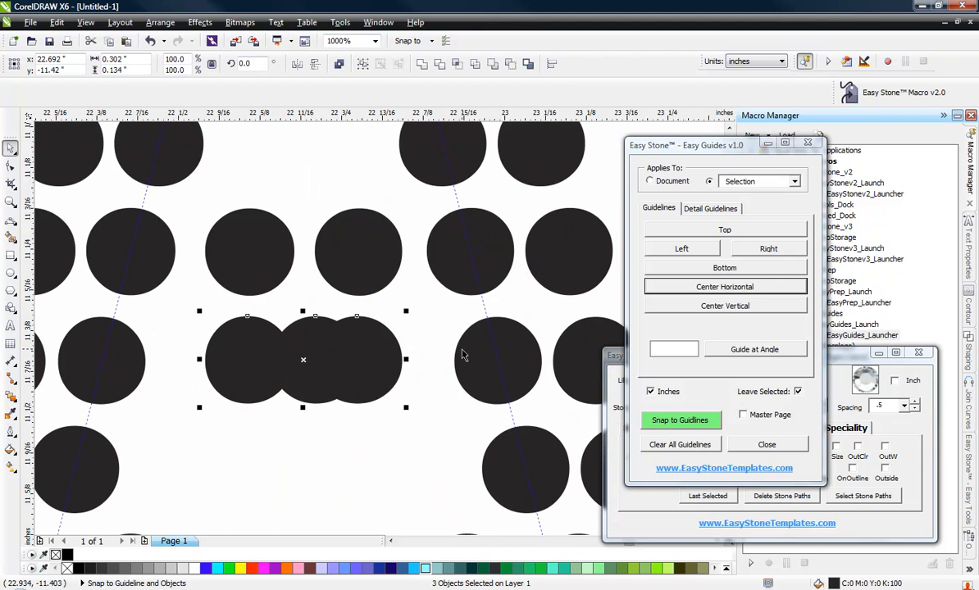
{"action": "left_click", "coordinate": [140, 358], "text": "shift"}
{"action": "key", "text": "shift+c"}
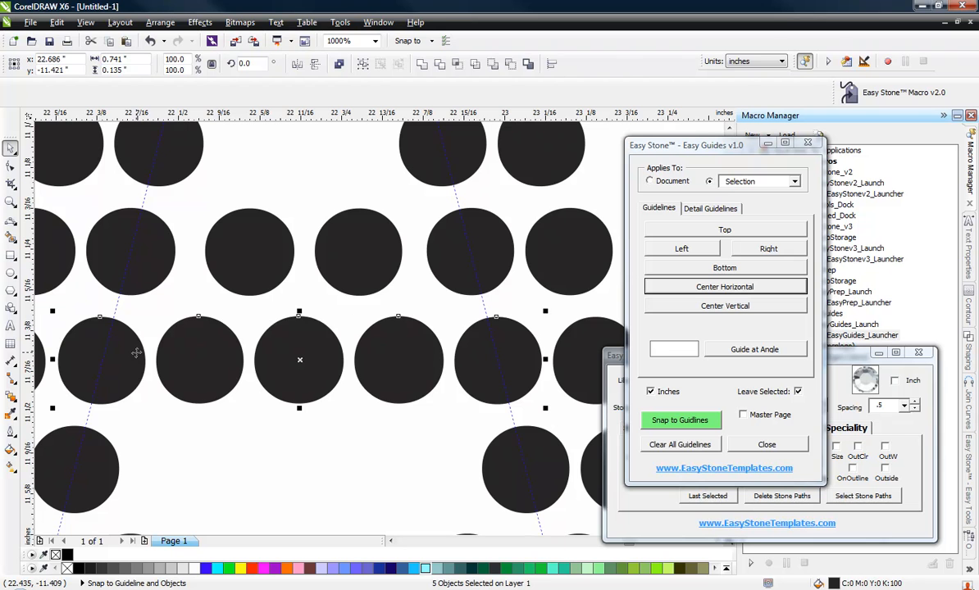
{"action": "left_click", "coordinate": [171, 284]}
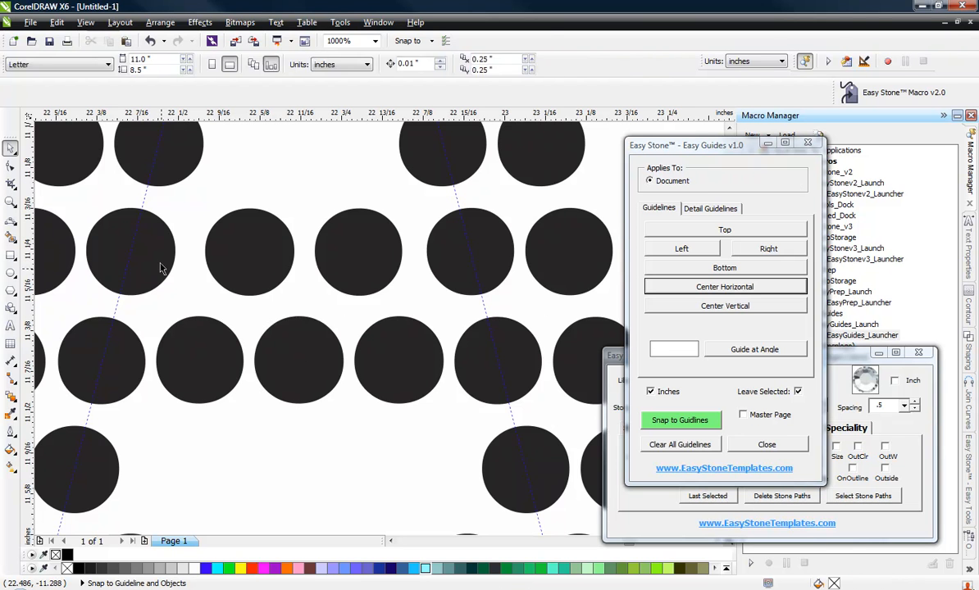
Space the two upper crossbar stones of the A evenly between the inner stones of both legs.
{"action": "left_click", "coordinate": [144, 261]}
{"action": "left_click", "coordinate": [240, 261], "text": "shift"}
{"action": "left_click", "coordinate": [344, 276], "text": "shift"}
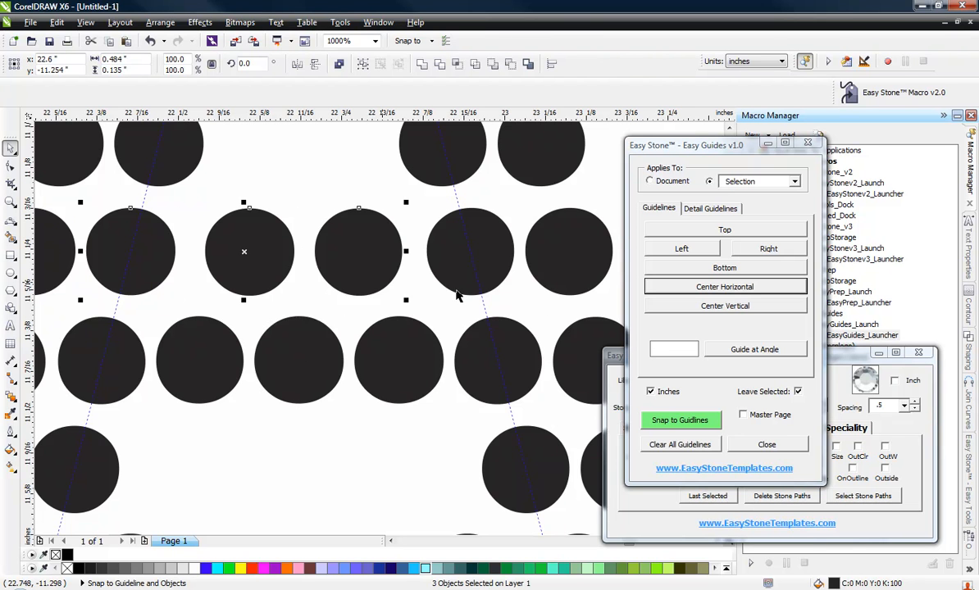
{"action": "left_click", "coordinate": [457, 288], "text": "shift"}
{"action": "key", "text": "shift+e"}
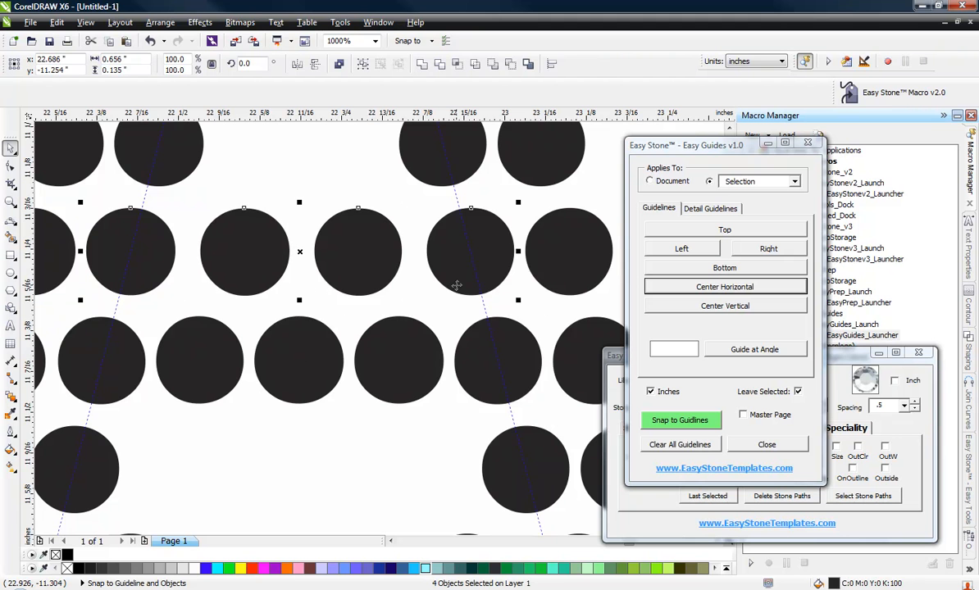
{"action": "left_click", "coordinate": [279, 410]}
Move the eight stones of the A's left foot slightly inward beneath the left leg.
{"action": "scroll", "coordinate": [332, 377], "scroll_direction": "down", "scroll_amount": 3}
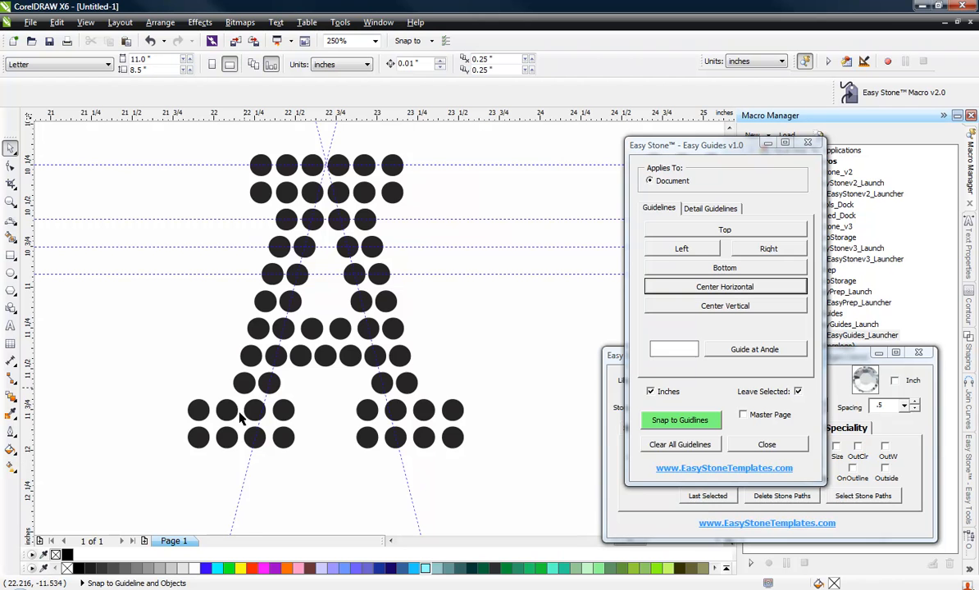
{"action": "scroll", "coordinate": [216, 492], "scroll_direction": "up", "scroll_amount": 2}
{"action": "left_click_drag", "start_coordinate": [112, 433], "coordinate": [394, 308]}
{"action": "scroll", "coordinate": [237, 342], "scroll_direction": "up", "scroll_amount": 2}
{"action": "left_click_drag", "start_coordinate": [237, 342], "coordinate": [262, 345]}
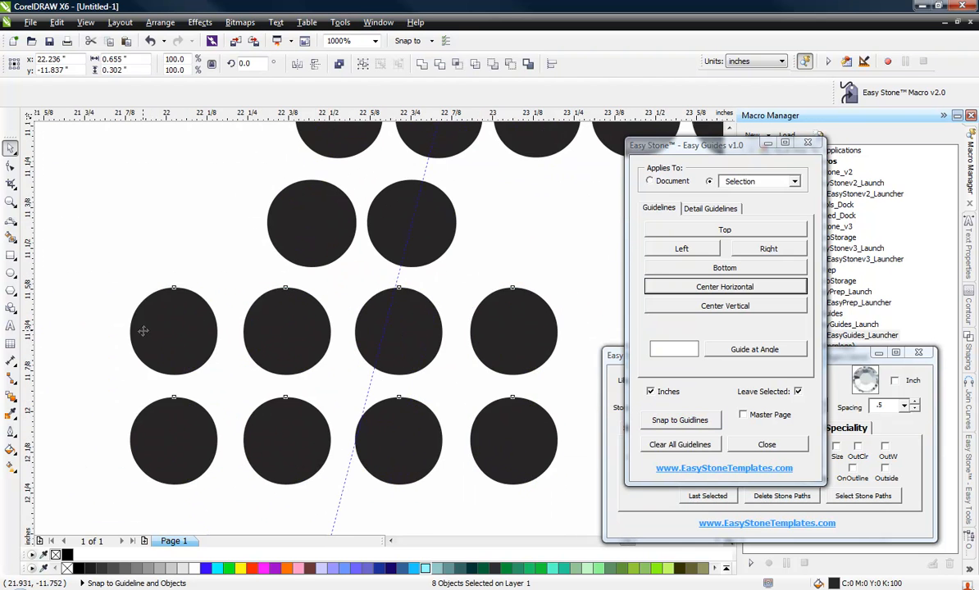
{"action": "scroll", "coordinate": [205, 364], "scroll_direction": "down", "scroll_amount": 4}
{"action": "left_click", "coordinate": [310, 416]}
Move the eight stones of the A's right foot about 0.065 inches inward beneath the right leg.
{"action": "scroll", "coordinate": [372, 369], "scroll_direction": "up", "scroll_amount": 2}
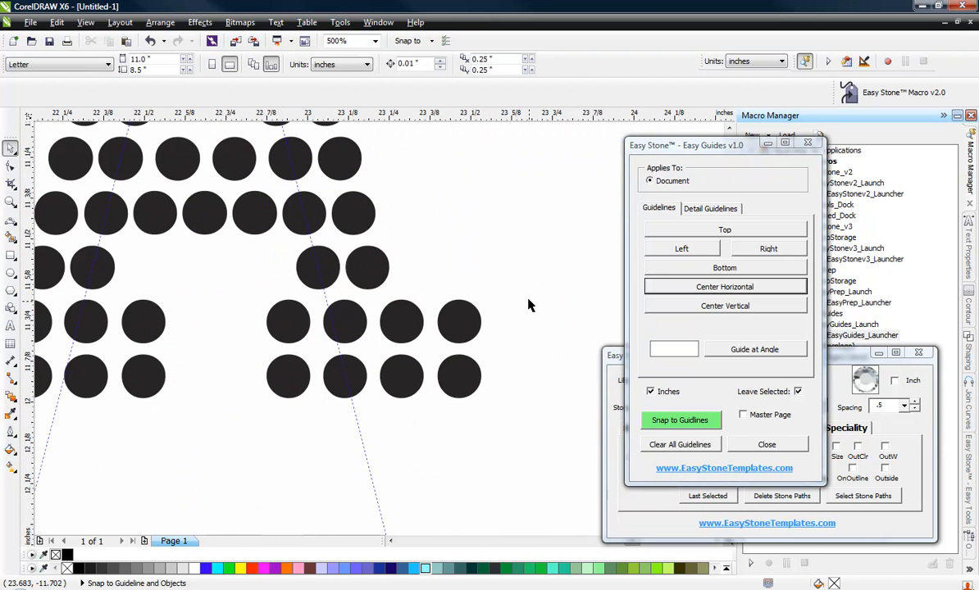
{"action": "left_click_drag", "start_coordinate": [525, 294], "coordinate": [258, 419]}
{"action": "scroll", "coordinate": [448, 332], "scroll_direction": "up", "scroll_amount": 2}
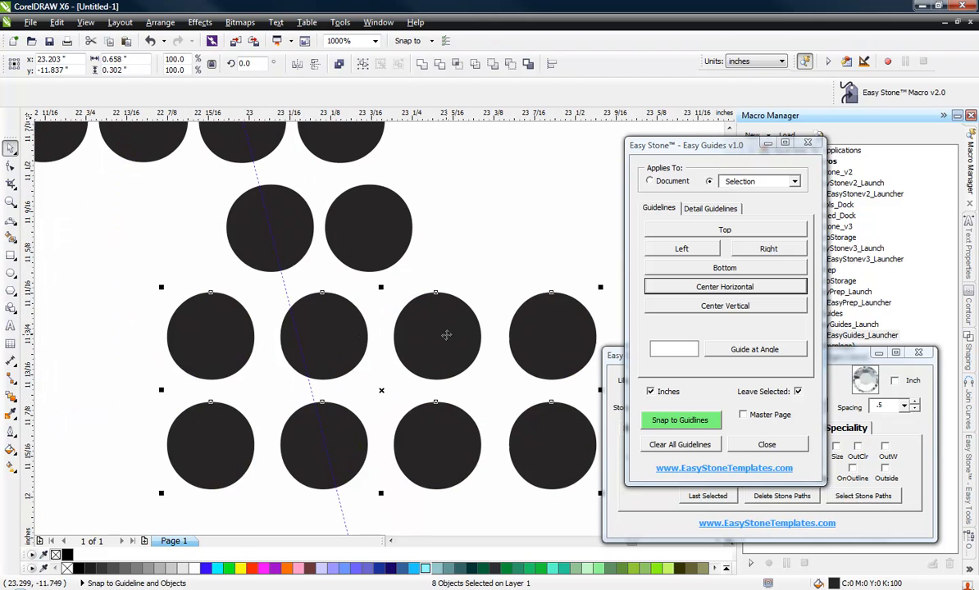
{"action": "left_click_drag", "start_coordinate": [448, 332], "coordinate": [404, 332]}
{"action": "scroll", "coordinate": [404, 332], "scroll_direction": "down", "scroll_amount": 2}
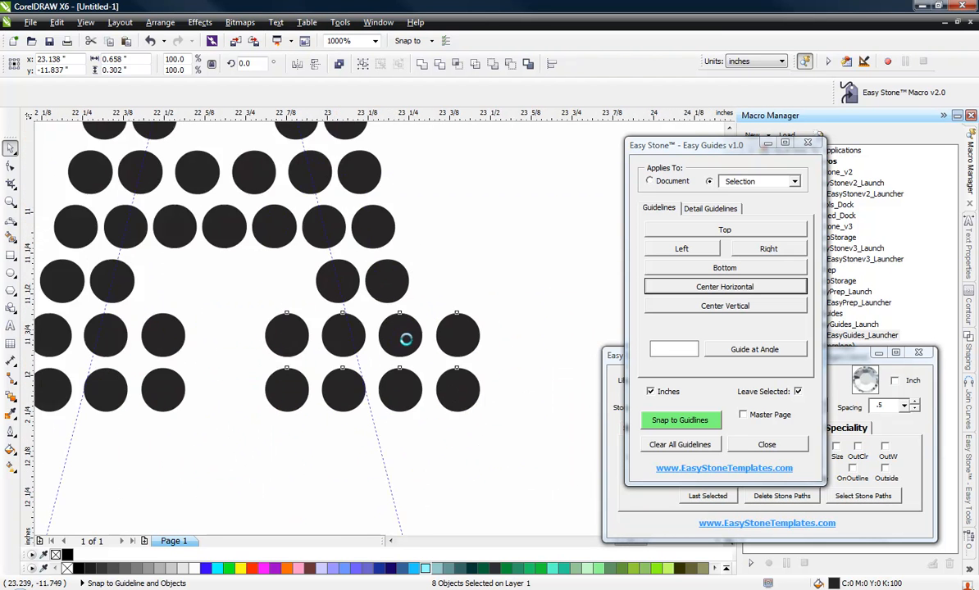
{"action": "scroll", "coordinate": [406, 339], "scroll_direction": "down", "scroll_amount": 1}
{"action": "left_click", "coordinate": [347, 430]}
Clear all guidelines from the document.
{"action": "left_click", "coordinate": [715, 444]}
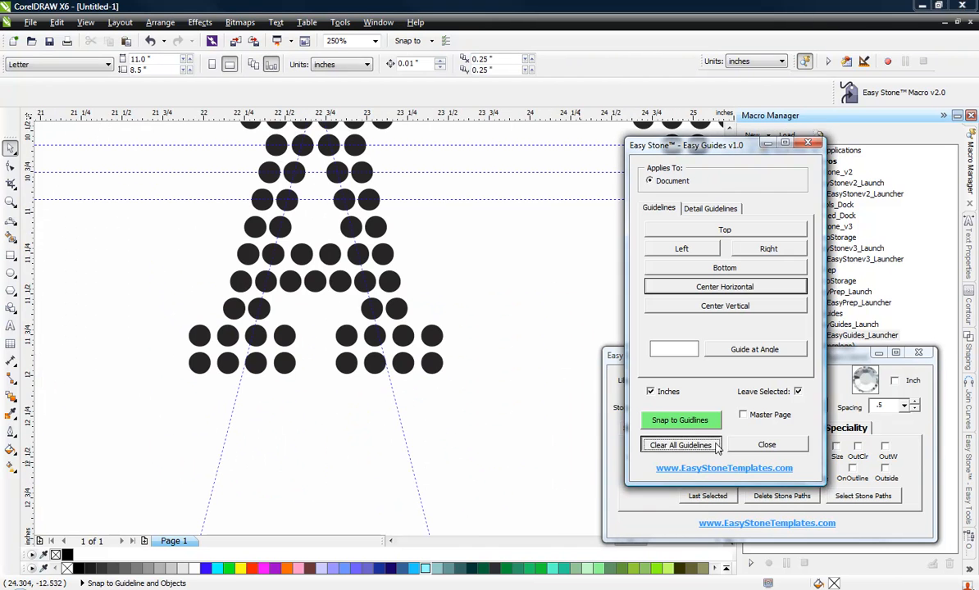
{"action": "scroll", "coordinate": [360, 479], "scroll_direction": "down", "scroll_amount": 4}
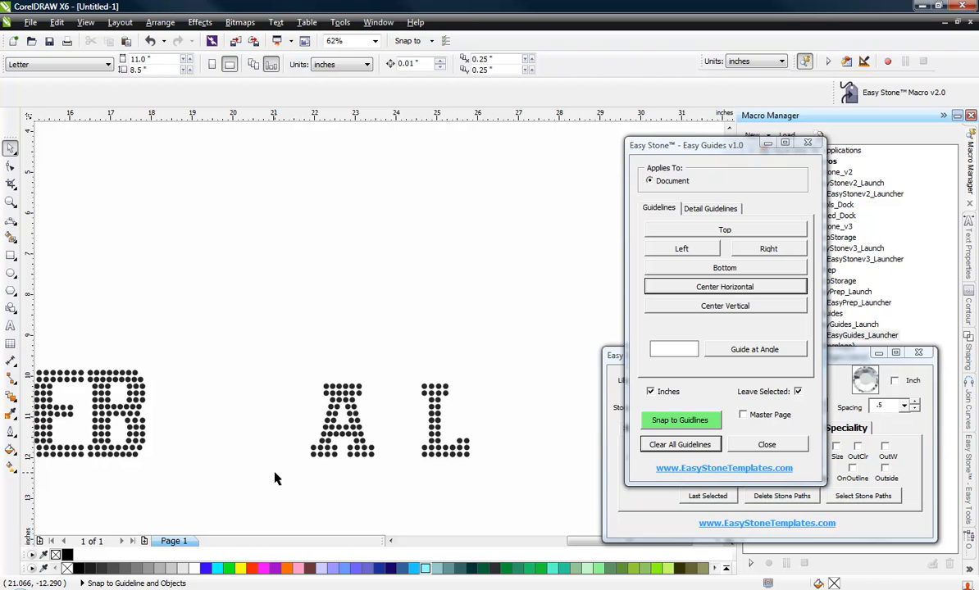
{"action": "scroll", "coordinate": [314, 485], "scroll_direction": "up", "scroll_amount": 2}
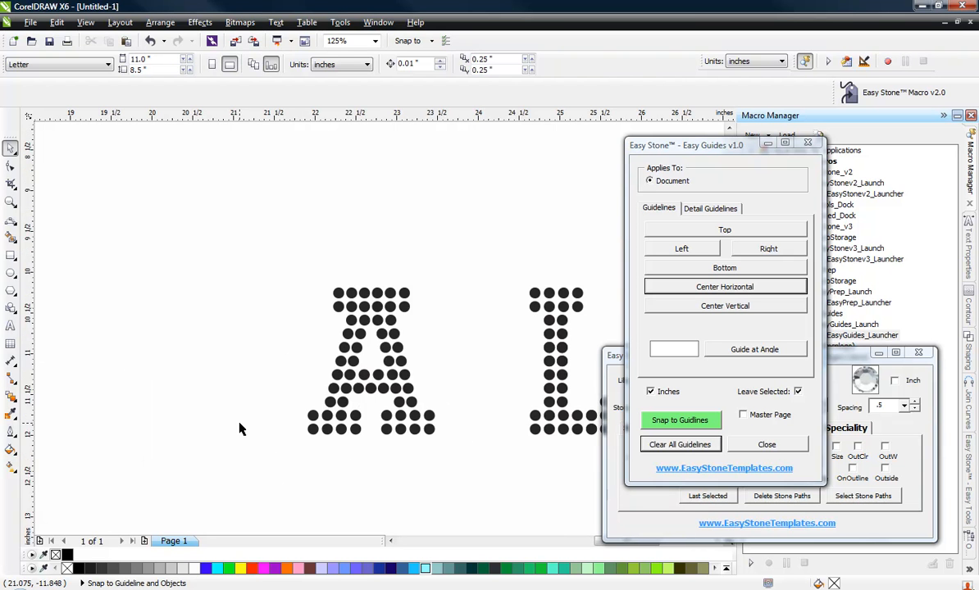
{"action": "scroll", "coordinate": [240, 428], "scroll_direction": "down", "scroll_amount": 2}
{"action": "scroll", "coordinate": [301, 453], "scroll_direction": "up", "scroll_amount": 2}
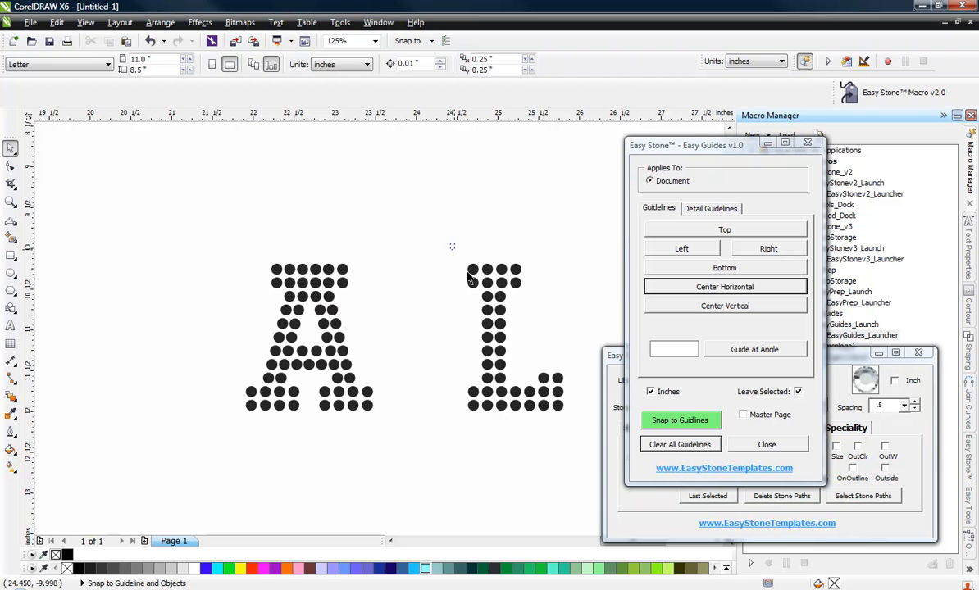
Try moving the L onto the A with its bottom stones snapped to the A's left foot stones.
{"action": "left_click_drag", "start_coordinate": [452, 247], "coordinate": [577, 430]}
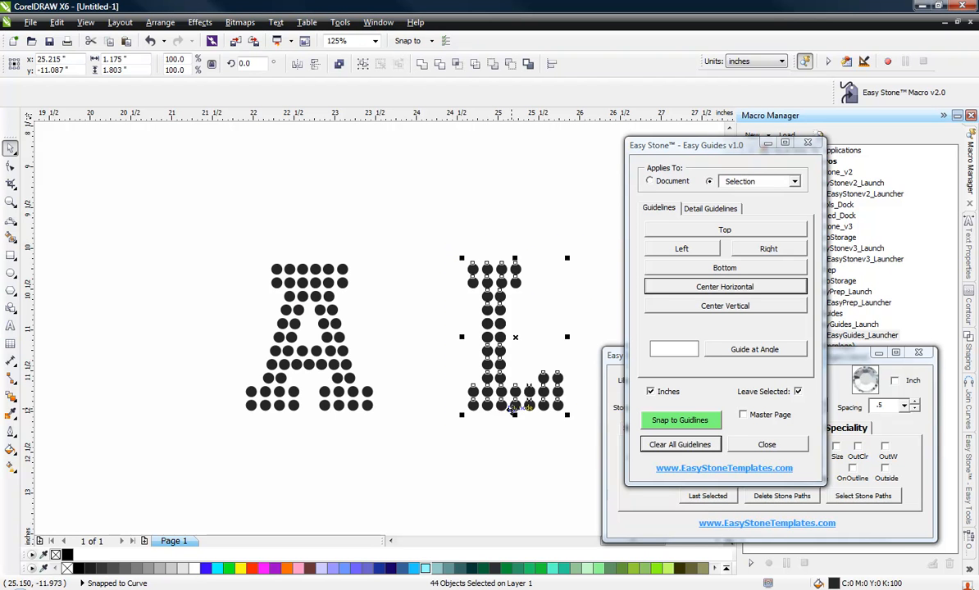
{"action": "left_click_drag", "start_coordinate": [512, 407], "coordinate": [292, 392]}
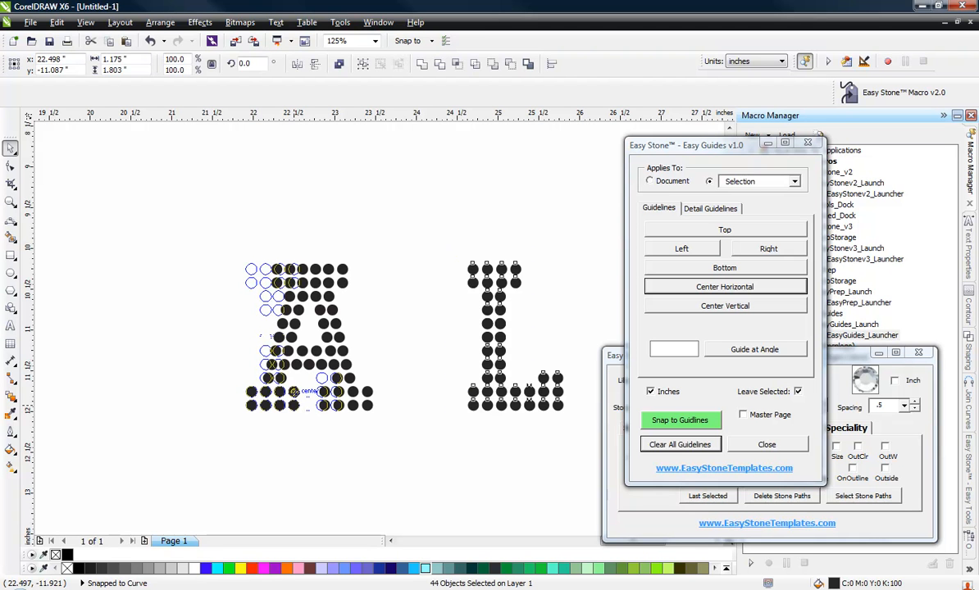
{"action": "left_click_drag", "start_coordinate": [293, 392], "coordinate": [293, 392]}
{"action": "key", "text": "ctrl+z"}
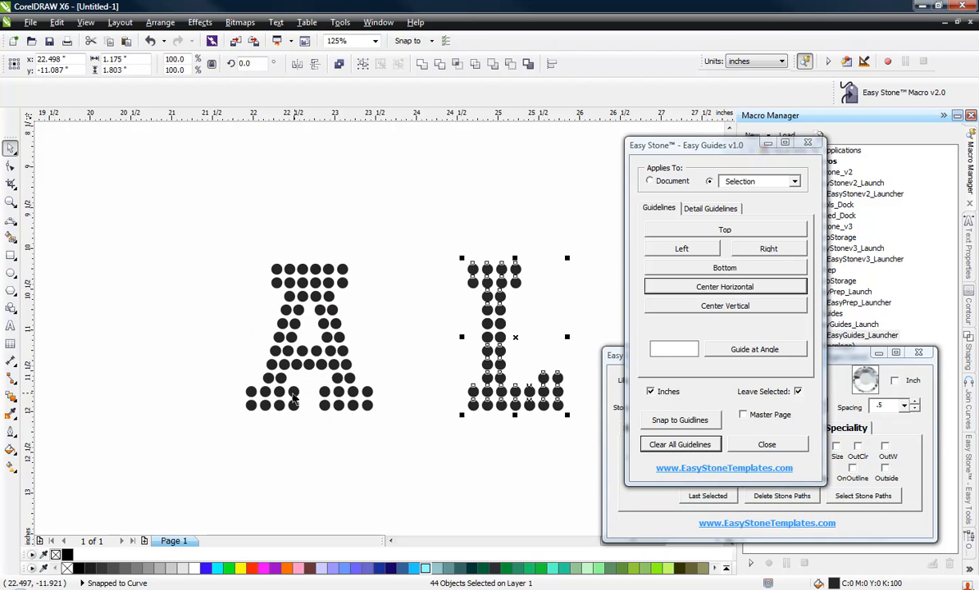
{"action": "left_click", "coordinate": [204, 365]}
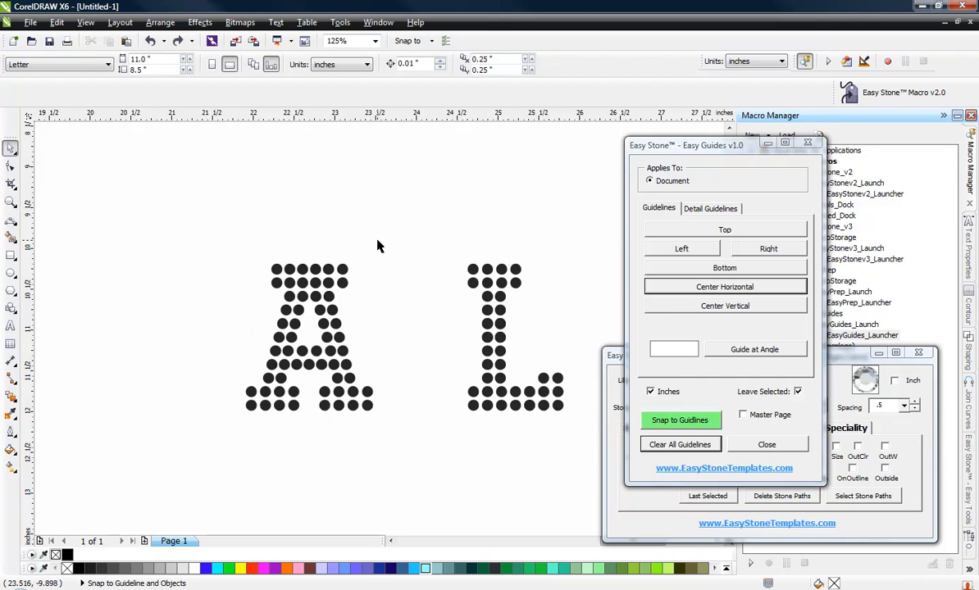
Move the right half of the A about 0.16 inches left so its innermost top stones land on the third column.
{"action": "left_click_drag", "start_coordinate": [404, 238], "coordinate": [310, 454]}
{"action": "scroll", "coordinate": [297, 258], "scroll_direction": "up", "scroll_amount": 3}
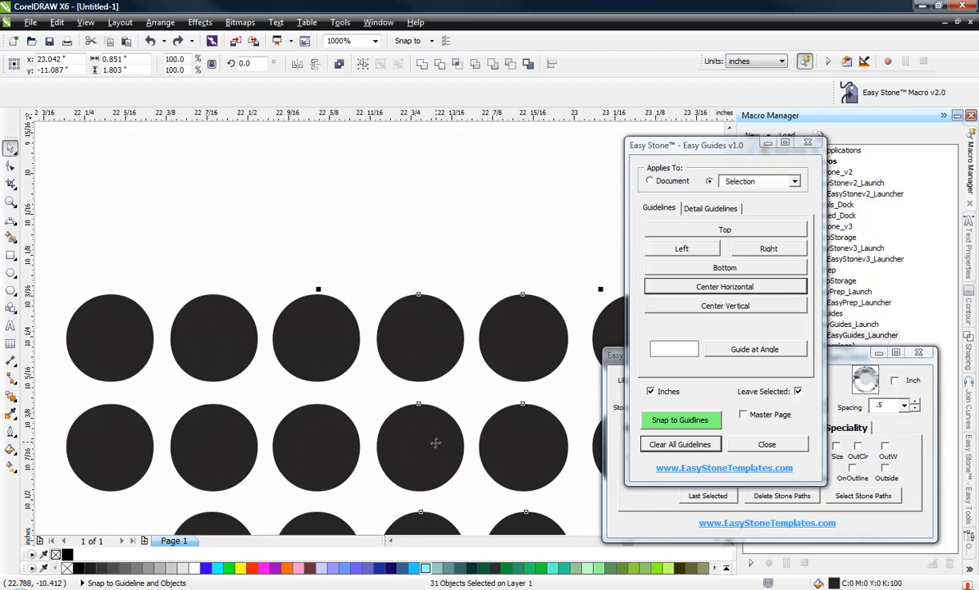
{"action": "left_click_drag", "start_coordinate": [421, 452], "coordinate": [314, 447]}
{"action": "scroll", "coordinate": [374, 228], "scroll_direction": "down", "scroll_amount": 3}
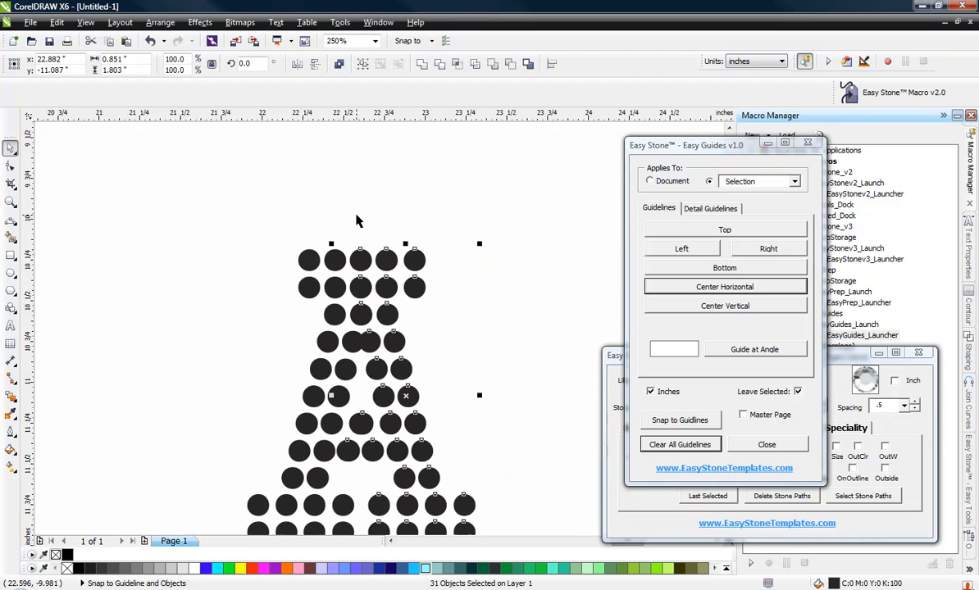
{"action": "left_click", "coordinate": [208, 285]}
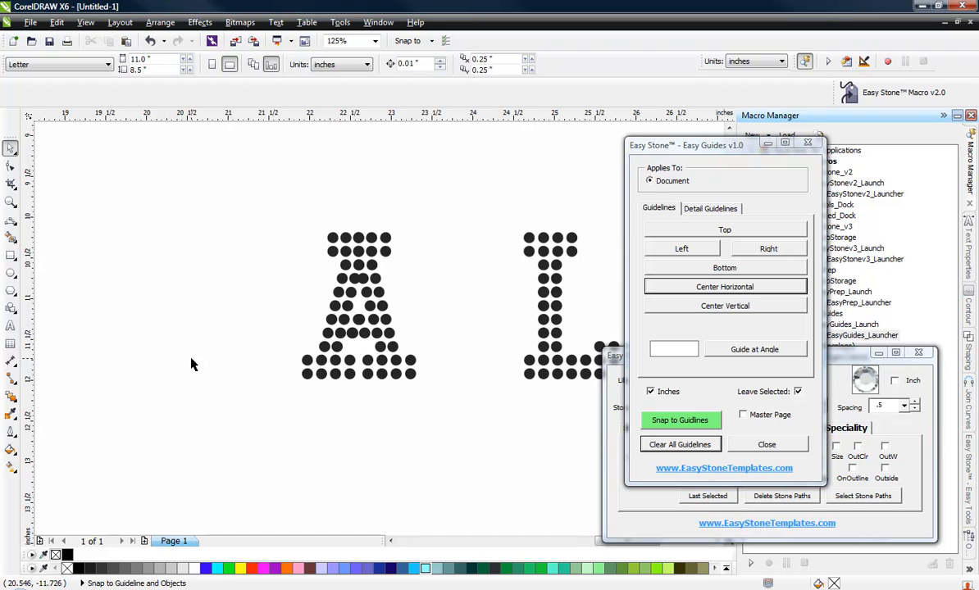
Run Check Spacing on all stones of the narrowed A to delete the overlapping duplicates.
{"action": "scroll", "coordinate": [227, 332], "scroll_direction": "down", "scroll_amount": 1}
{"action": "scroll", "coordinate": [283, 326], "scroll_direction": "up", "scroll_amount": 1}
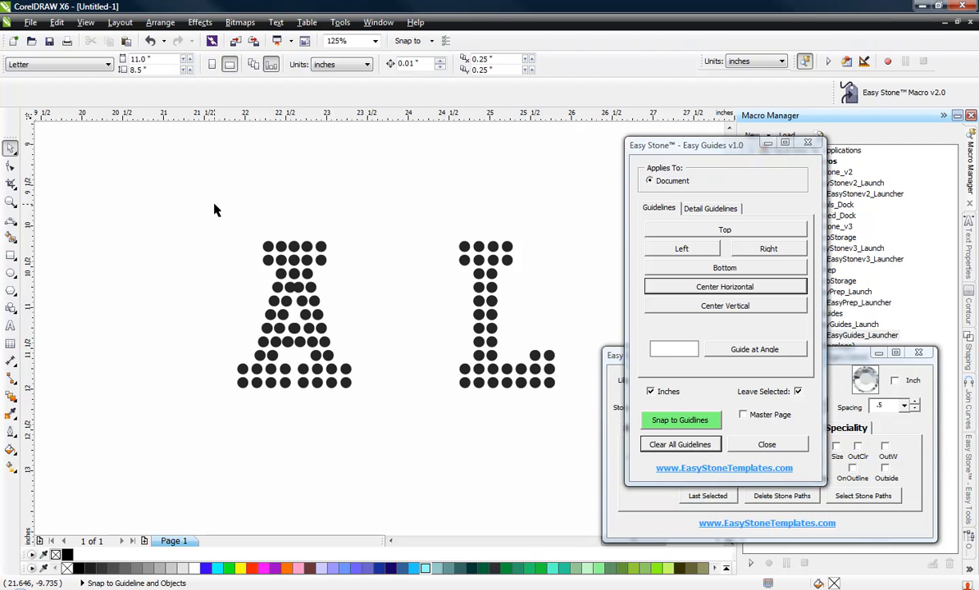
{"action": "left_click_drag", "start_coordinate": [209, 219], "coordinate": [386, 407]}
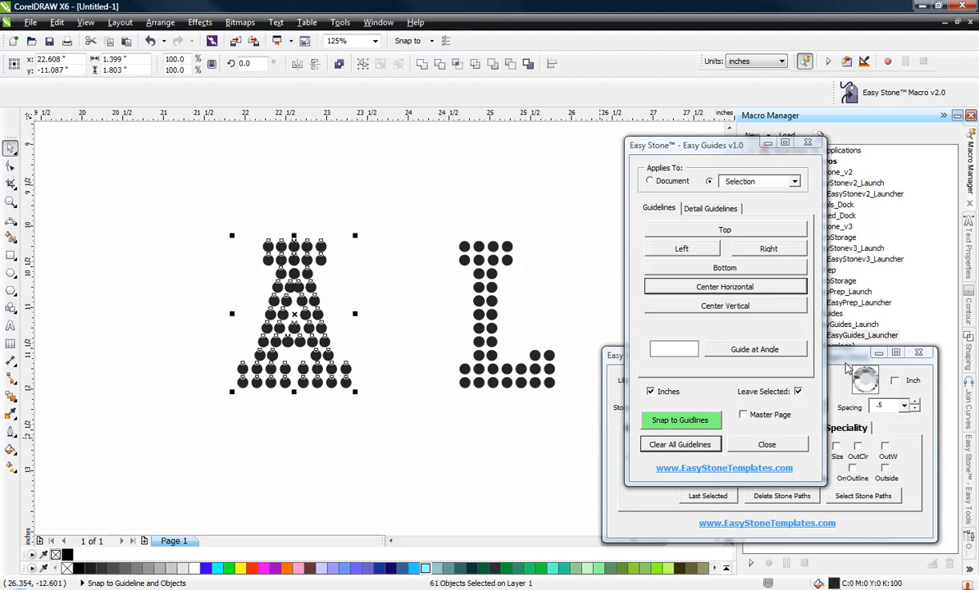
{"action": "left_click", "coordinate": [848, 368]}
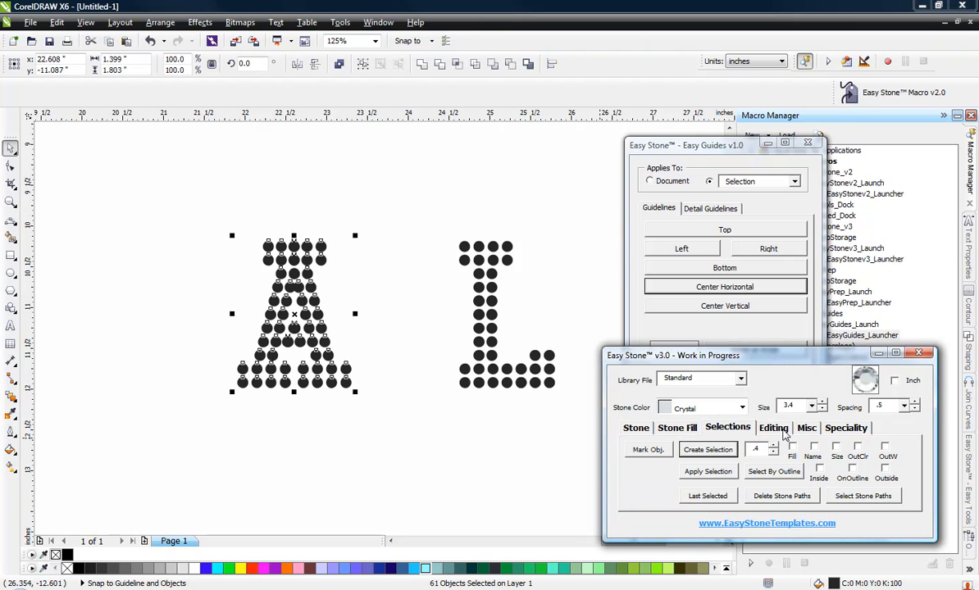
{"action": "left_click", "coordinate": [775, 429]}
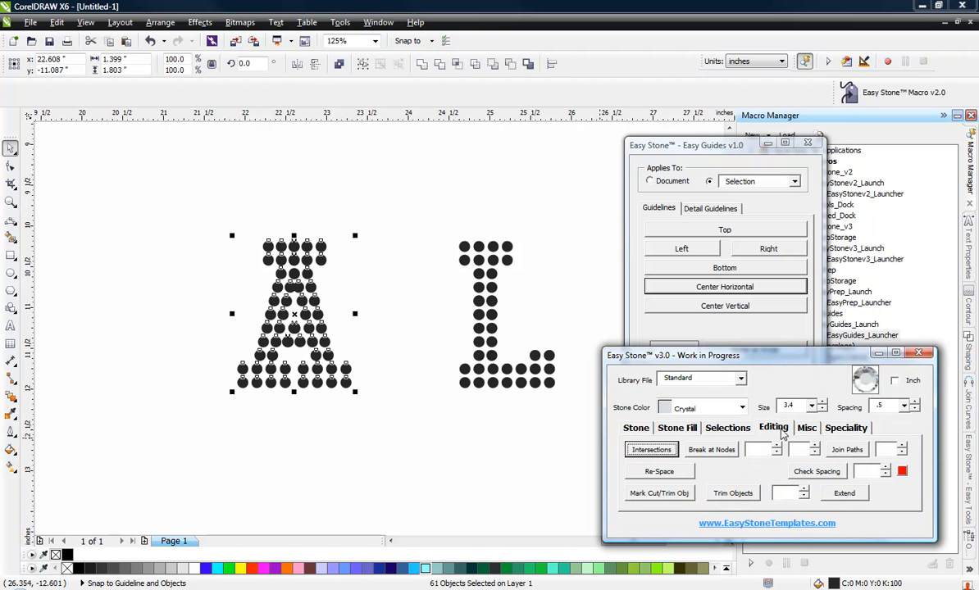
{"action": "left_click", "coordinate": [810, 473]}
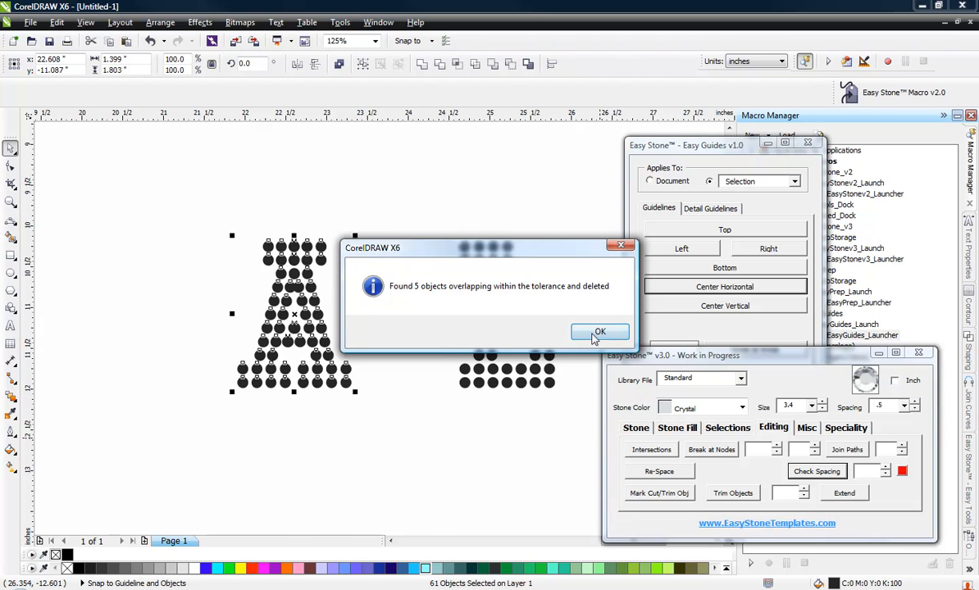
{"action": "left_click", "coordinate": [599, 332]}
{"action": "scroll", "coordinate": [286, 274], "scroll_direction": "up", "scroll_amount": 4}
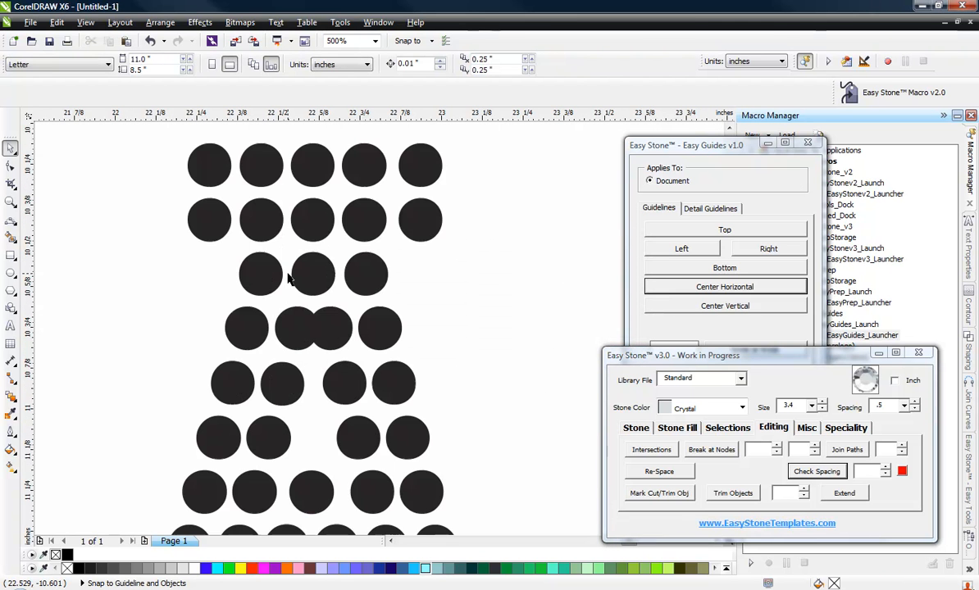
{"action": "scroll", "coordinate": [295, 272], "scroll_direction": "down", "scroll_amount": 2}
{"action": "scroll", "coordinate": [317, 290], "scroll_direction": "up", "scroll_amount": 4}
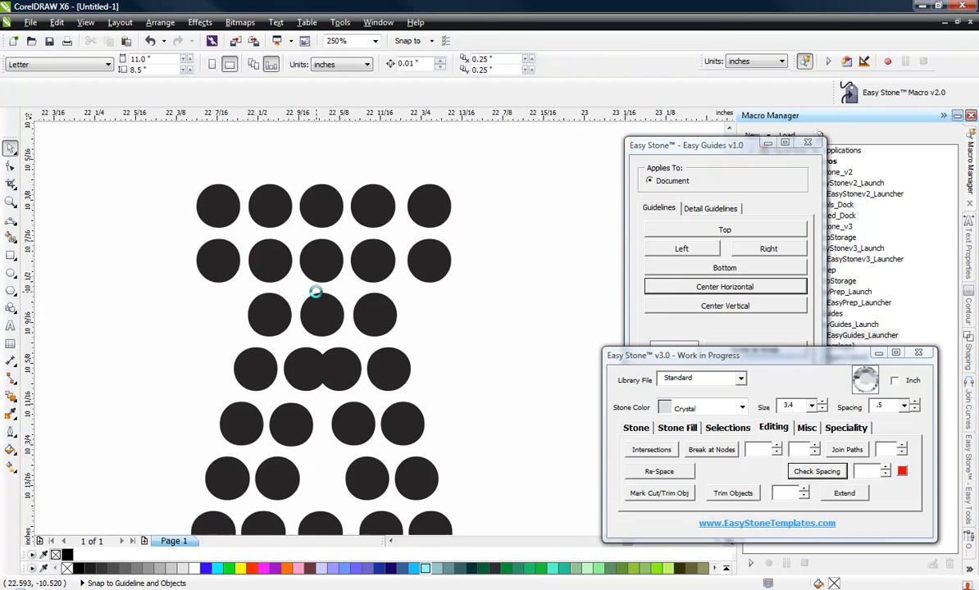
{"action": "scroll", "coordinate": [325, 330], "scroll_direction": "down", "scroll_amount": 2}
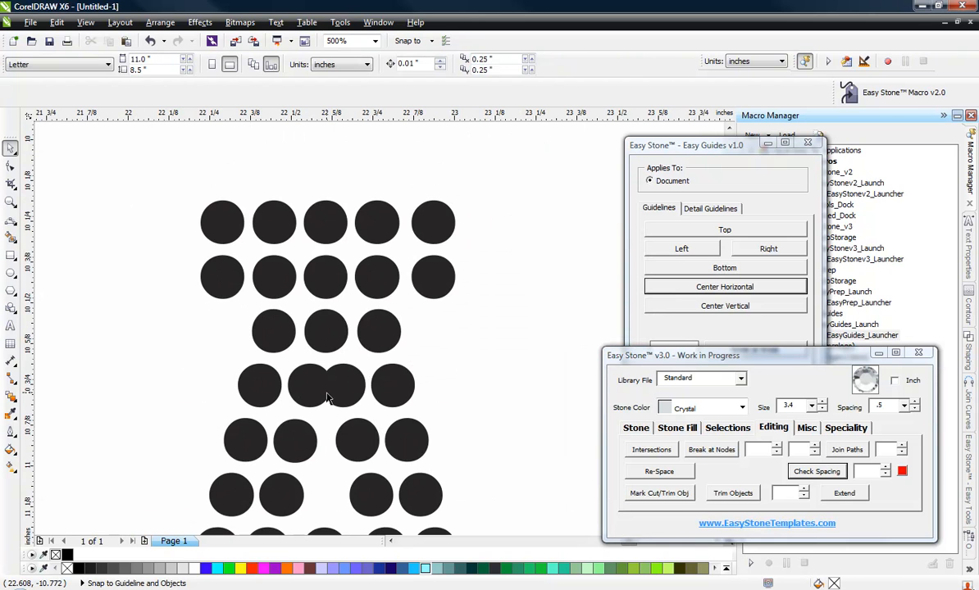
Distribute the four stones in the A's fourth row evenly by their centers, and delete the second stone.
{"action": "left_click_drag", "start_coordinate": [250, 369], "coordinate": [437, 427]}
{"action": "key", "text": "shift+e"}
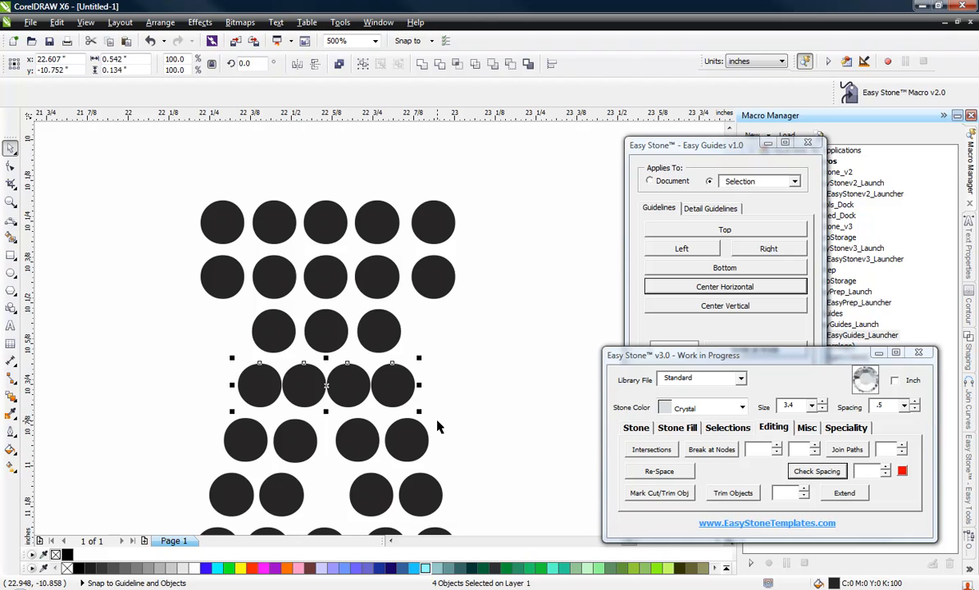
{"action": "left_click", "coordinate": [437, 427]}
{"action": "scroll", "coordinate": [304, 390], "scroll_direction": "up", "scroll_amount": 2}
{"action": "left_click", "coordinate": [325, 371]}
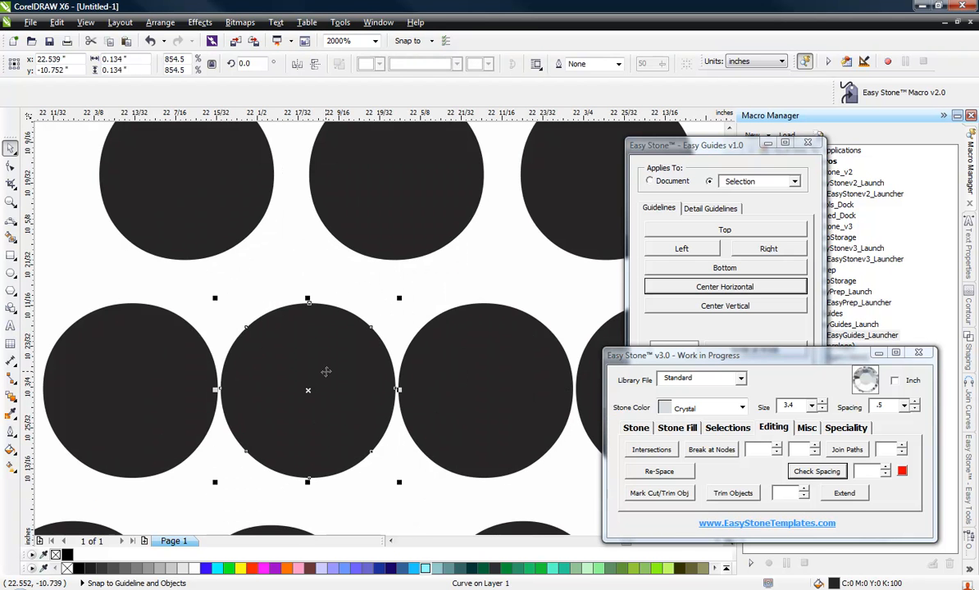
{"action": "key", "text": "Escape"}
{"action": "scroll", "coordinate": [203, 338], "scroll_direction": "down", "scroll_amount": 1}
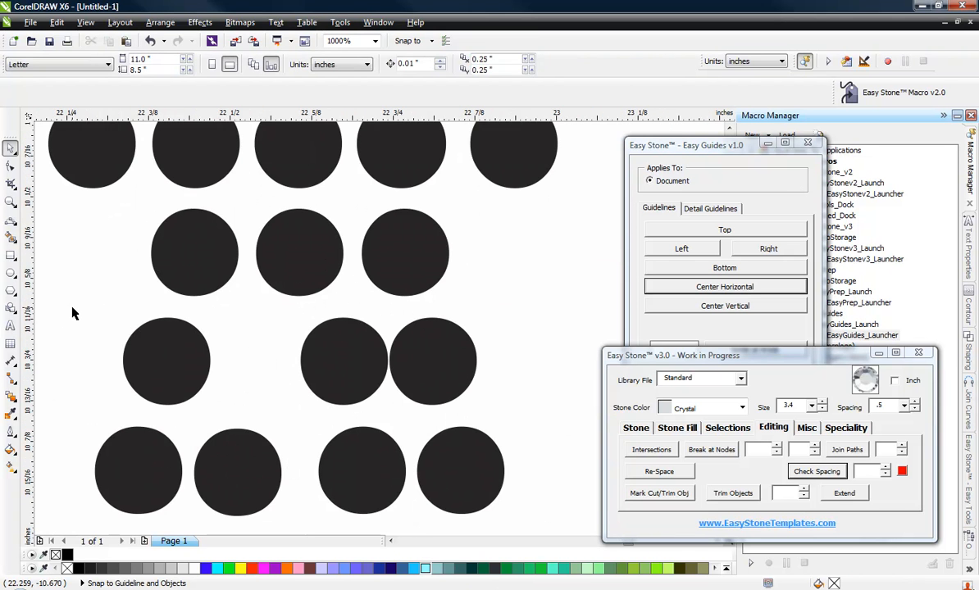
Space the three remaining stones of the A's fourth row evenly by distributing their centers horizontally.
{"action": "left_click_drag", "start_coordinate": [72, 310], "coordinate": [529, 449]}
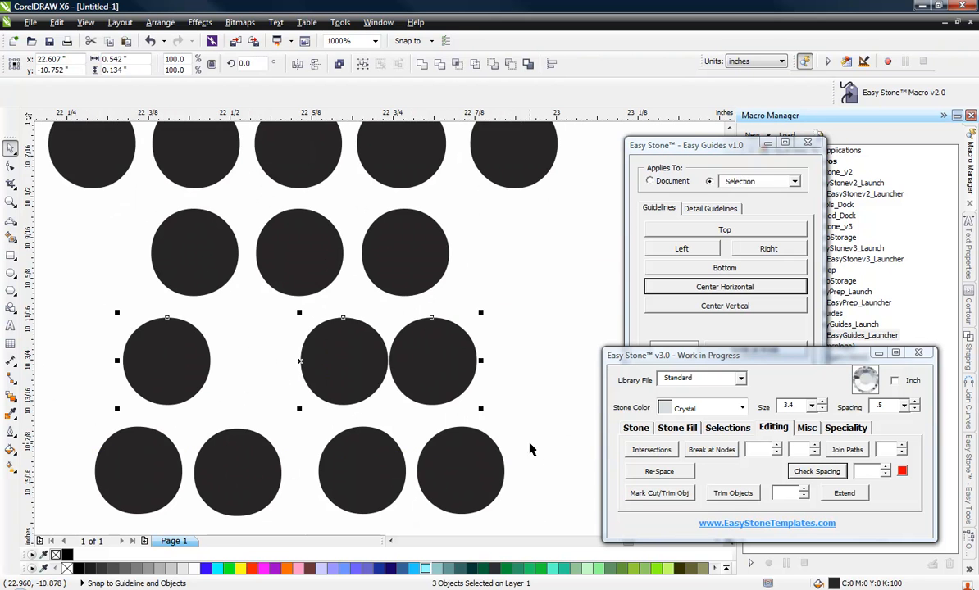
{"action": "key", "text": "shift+e"}
{"action": "key", "text": "Escape"}
{"action": "scroll", "coordinate": [349, 288], "scroll_direction": "down", "scroll_amount": 2}
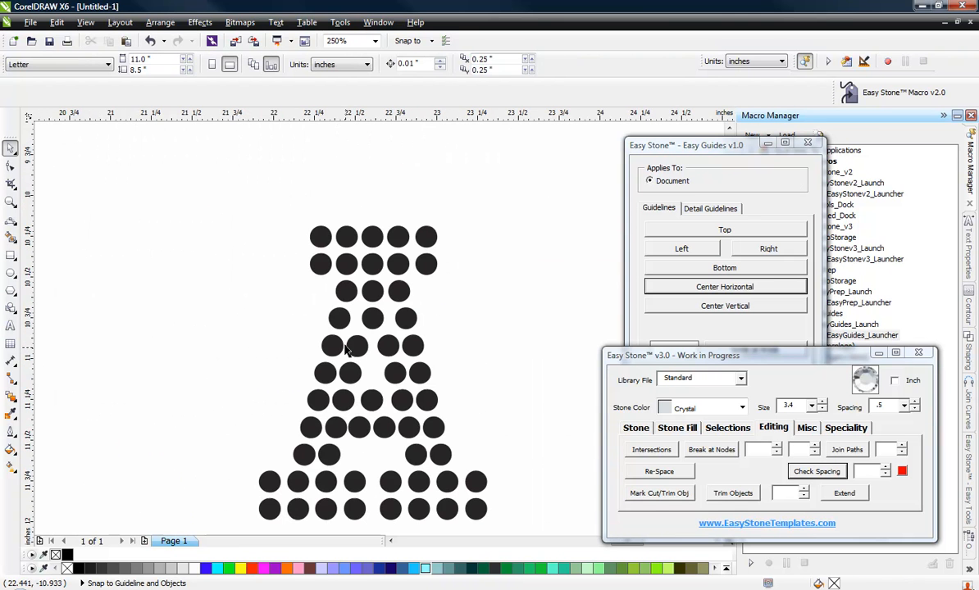
Distribute the four inner stones of the A's six-stone crossbar row evenly by their centers.
{"action": "scroll", "coordinate": [336, 354], "scroll_direction": "down", "scroll_amount": 1}
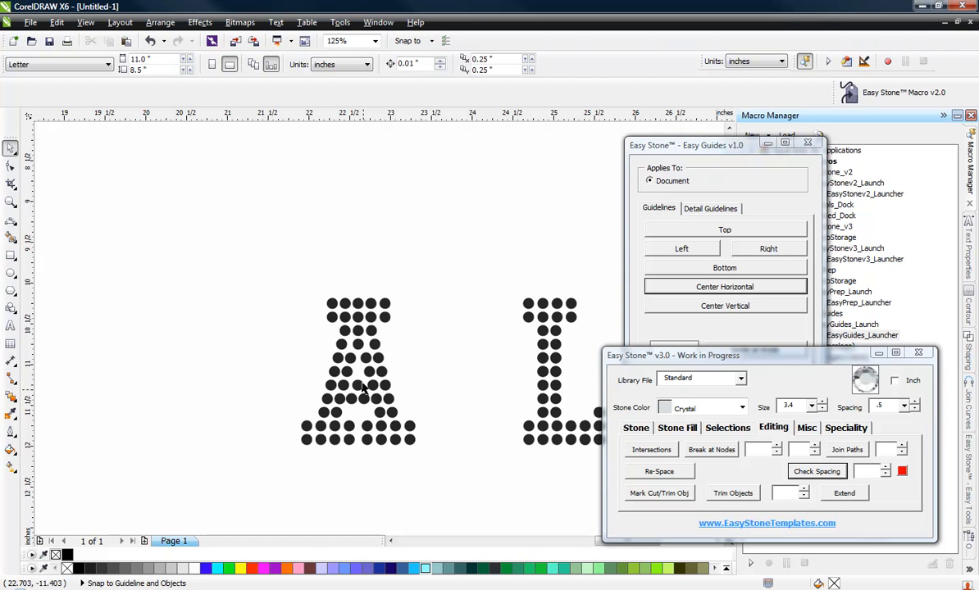
{"action": "scroll", "coordinate": [338, 361], "scroll_direction": "up", "scroll_amount": 1}
{"action": "scroll", "coordinate": [341, 364], "scroll_direction": "down", "scroll_amount": 1}
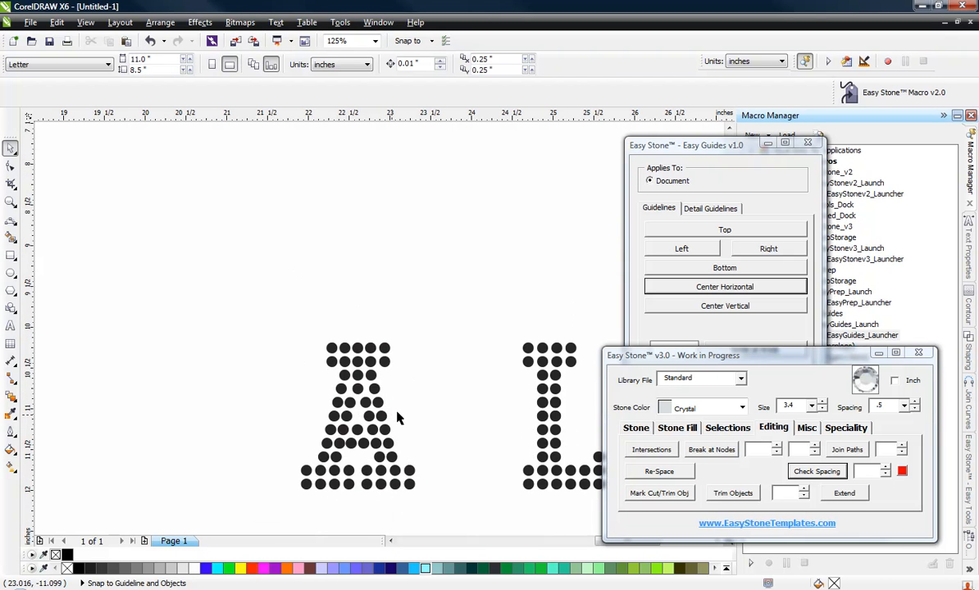
{"action": "scroll", "coordinate": [368, 474], "scroll_direction": "up", "scroll_amount": 2}
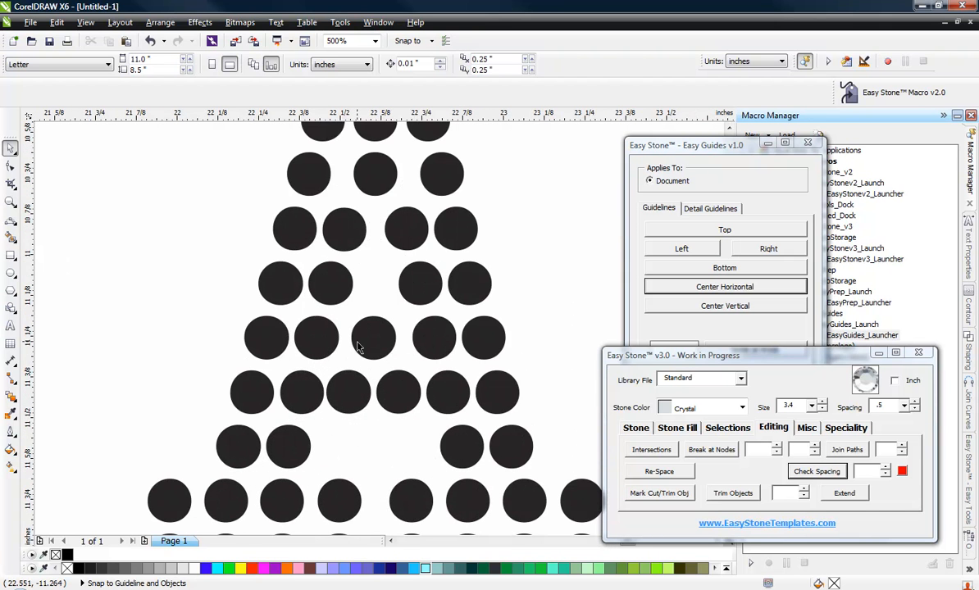
{"action": "left_click", "coordinate": [319, 400]}
{"action": "scroll", "coordinate": [365, 403], "scroll_direction": "up", "scroll_amount": 1}
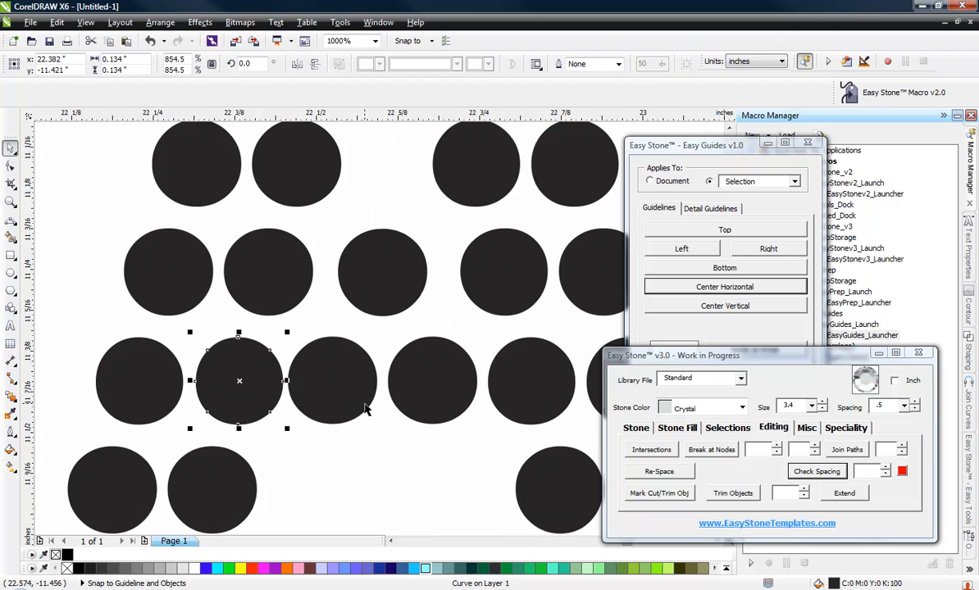
{"action": "left_click", "coordinate": [351, 399], "text": "shift"}
{"action": "left_click", "coordinate": [432, 402], "text": "shift"}
{"action": "left_click", "coordinate": [517, 412], "text": "shift"}
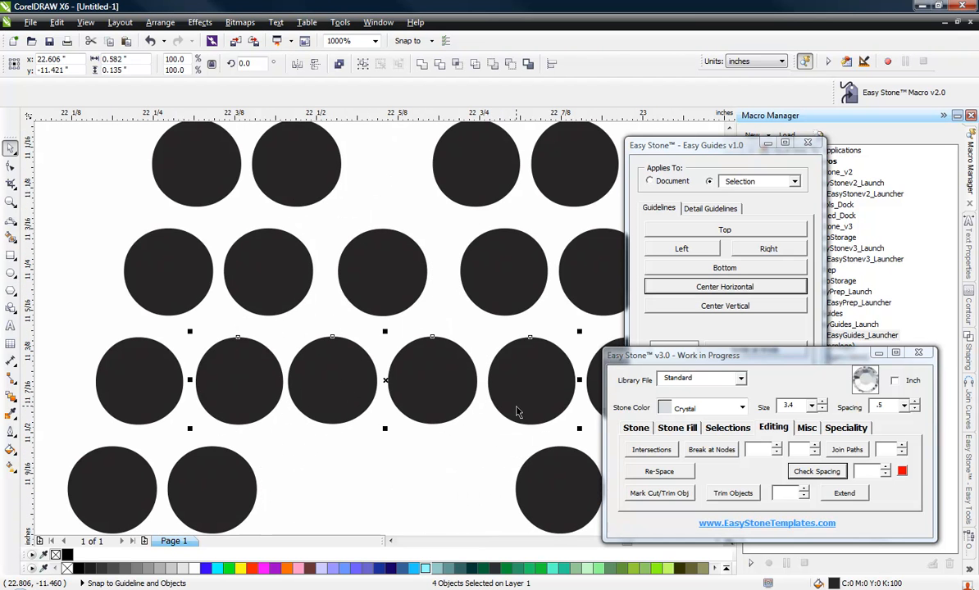
{"action": "key", "text": "shift+e"}
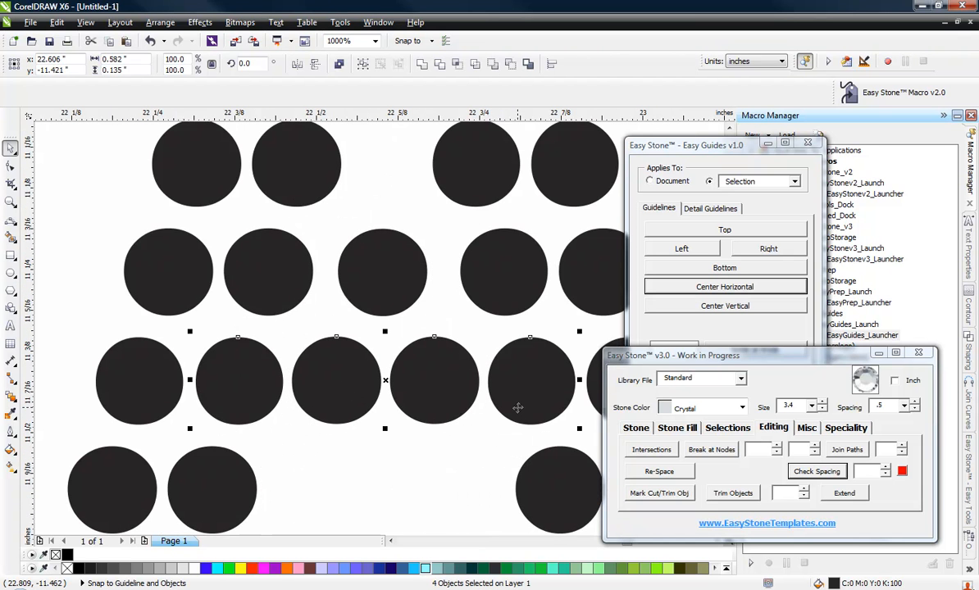
Distribute the three inner stones of the row just above the A's full crossbar evenly by their centers.
{"action": "left_click", "coordinate": [457, 434]}
{"action": "scroll", "coordinate": [342, 324], "scroll_direction": "down", "scroll_amount": 2}
{"action": "scroll", "coordinate": [346, 324], "scroll_direction": "up", "scroll_amount": 2}
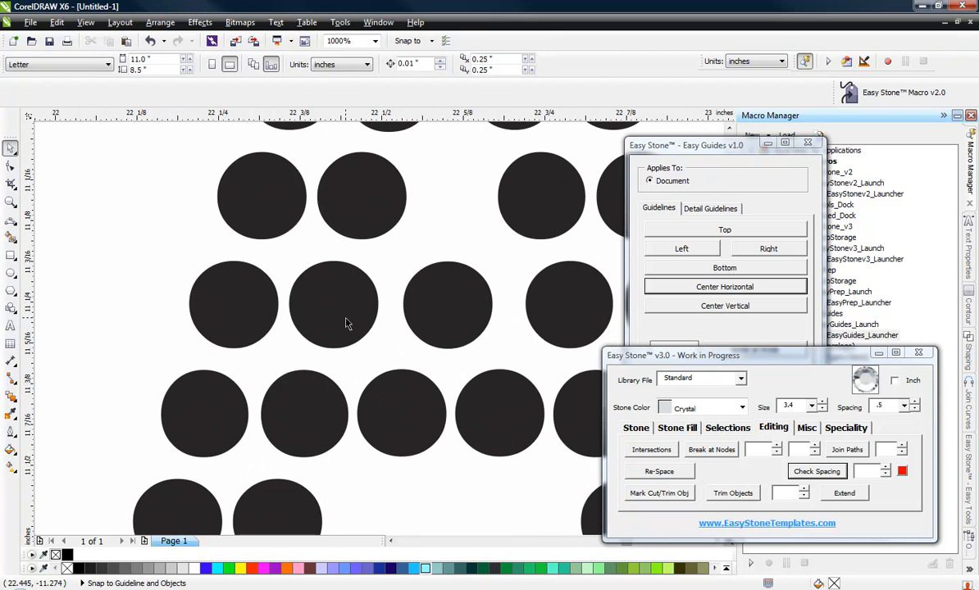
{"action": "left_click", "coordinate": [346, 324]}
{"action": "left_click", "coordinate": [482, 327], "text": "shift"}
{"action": "left_click", "coordinate": [557, 323], "text": "shift"}
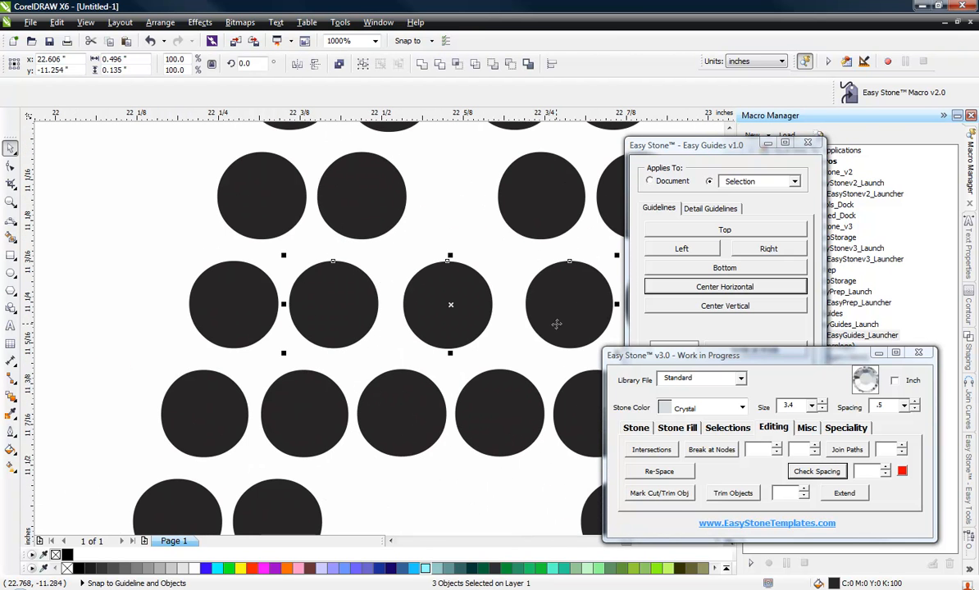
{"action": "key", "text": "shift+e"}
{"action": "scroll", "coordinate": [524, 313], "scroll_direction": "down", "scroll_amount": 2}
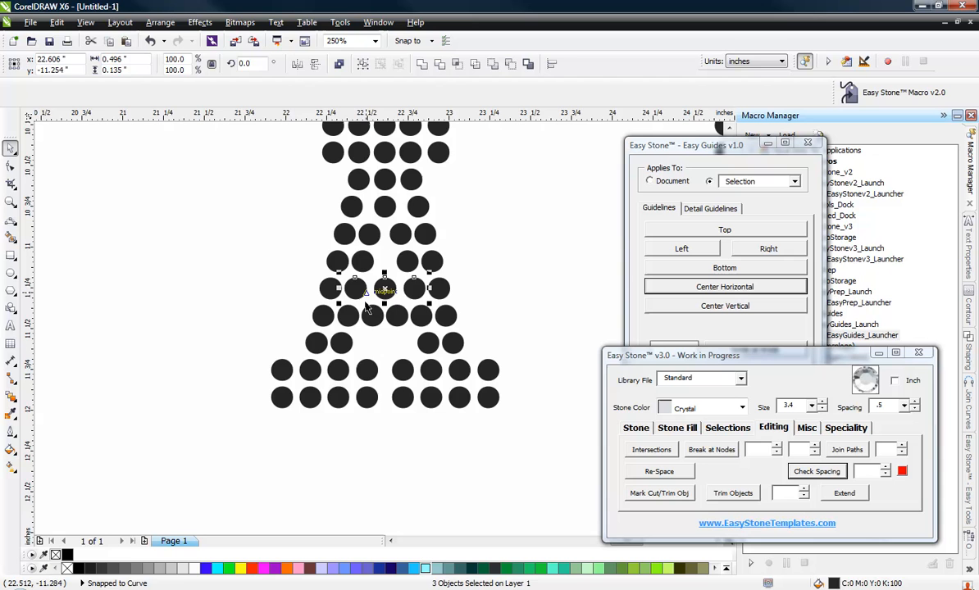
Move the second B of BASEBALL to the right, into the gap between the E and the shortened A.
{"action": "left_click", "coordinate": [221, 299]}
{"action": "scroll", "coordinate": [460, 459], "scroll_direction": "down", "scroll_amount": 1}
{"action": "scroll", "coordinate": [411, 376], "scroll_direction": "down", "scroll_amount": 1}
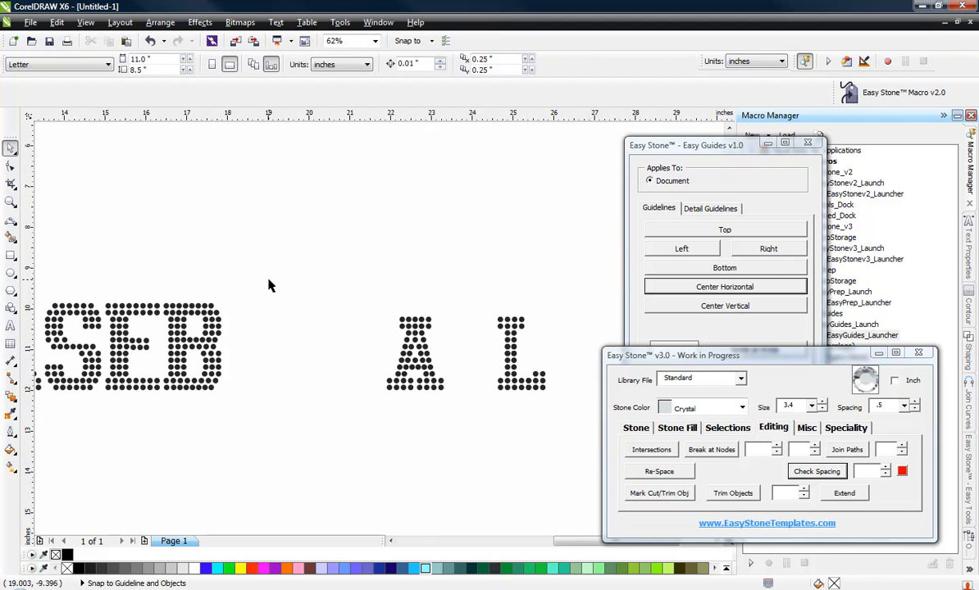
{"action": "left_click_drag", "start_coordinate": [271, 280], "coordinate": [160, 407]}
{"action": "left_click_drag", "start_coordinate": [185, 353], "coordinate": [295, 355]}
{"action": "left_click", "coordinate": [273, 361]}
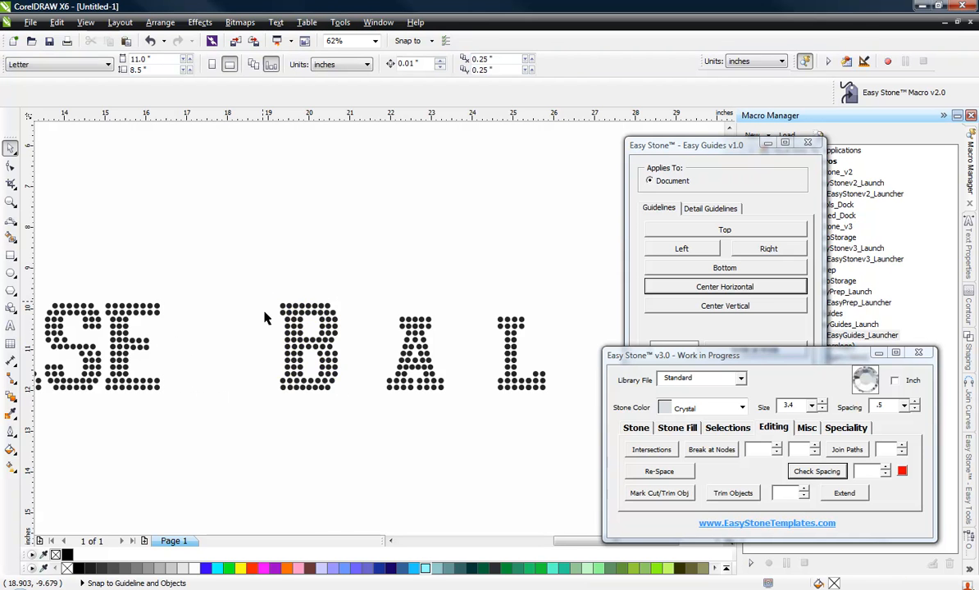
Delete the leftmost column of stones from the B's three-column vertical stem.
{"action": "scroll", "coordinate": [277, 369], "scroll_direction": "up", "scroll_amount": 2}
{"action": "scroll", "coordinate": [268, 284], "scroll_direction": "up", "scroll_amount": 2}
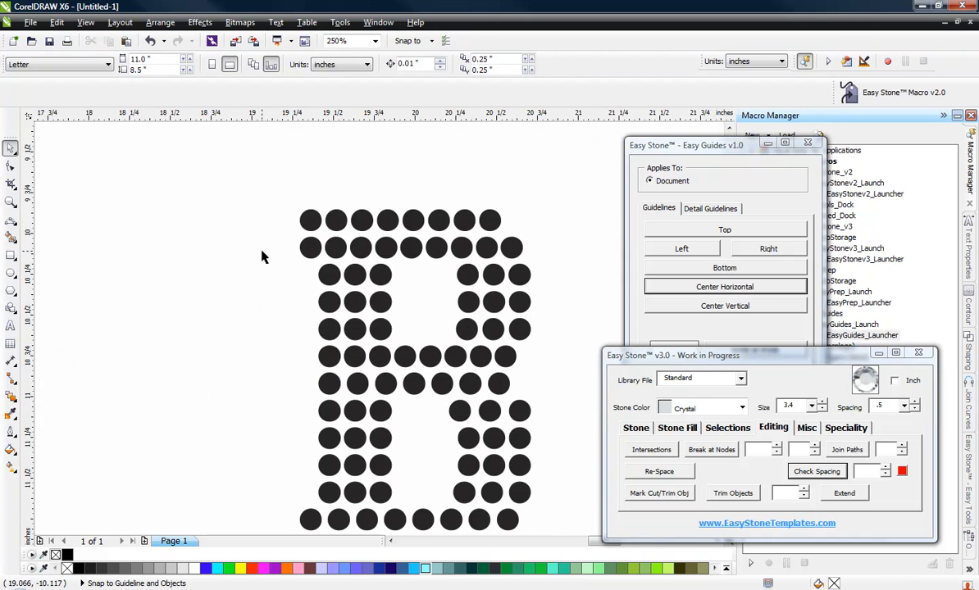
{"action": "left_click_drag", "start_coordinate": [261, 257], "coordinate": [351, 488]}
{"action": "key", "text": "Delete"}
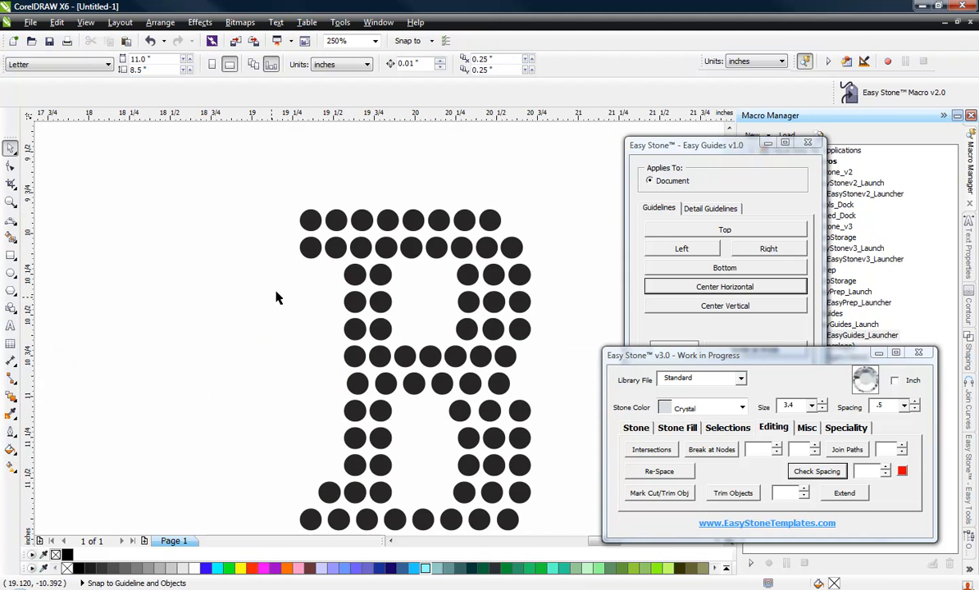
Delete the leftmost stone of each of the B's top and bottom serif rows and the leftover outer stone at the stem's foot.
{"action": "scroll", "coordinate": [276, 297], "scroll_direction": "down", "scroll_amount": 2}
{"action": "left_click_drag", "start_coordinate": [265, 226], "coordinate": [297, 459]}
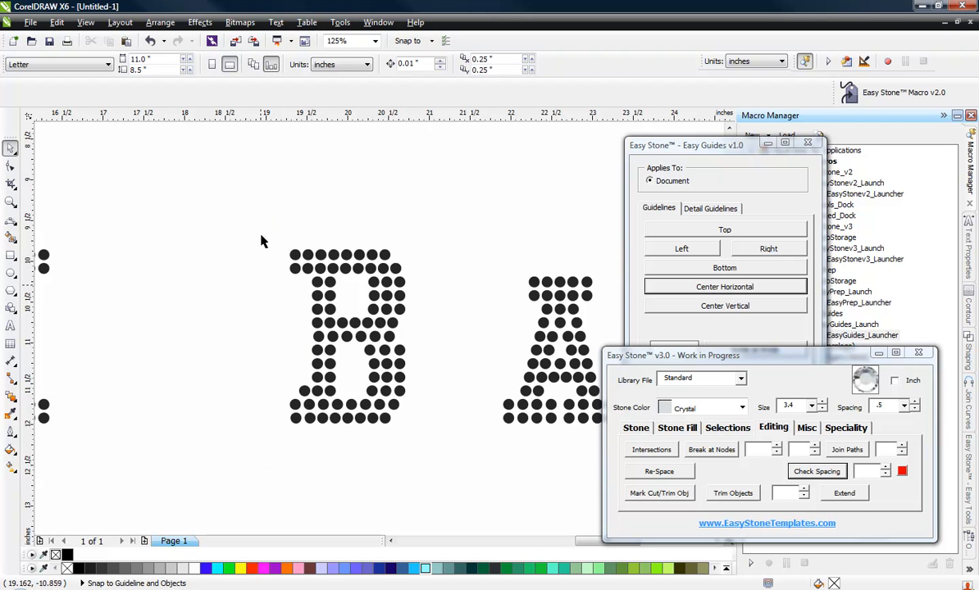
{"action": "left_click_drag", "start_coordinate": [268, 200], "coordinate": [304, 477]}
{"action": "scroll", "coordinate": [300, 401], "scroll_direction": "up", "scroll_amount": 2}
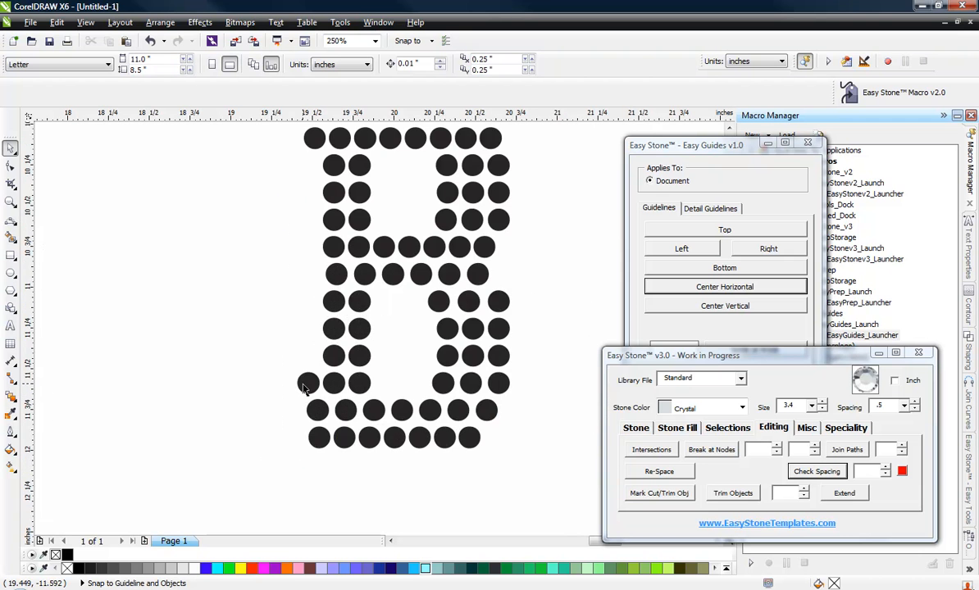
{"action": "left_click", "coordinate": [304, 388]}
{"action": "key", "text": "Delete"}
{"action": "scroll", "coordinate": [288, 443], "scroll_direction": "down", "scroll_amount": 2}
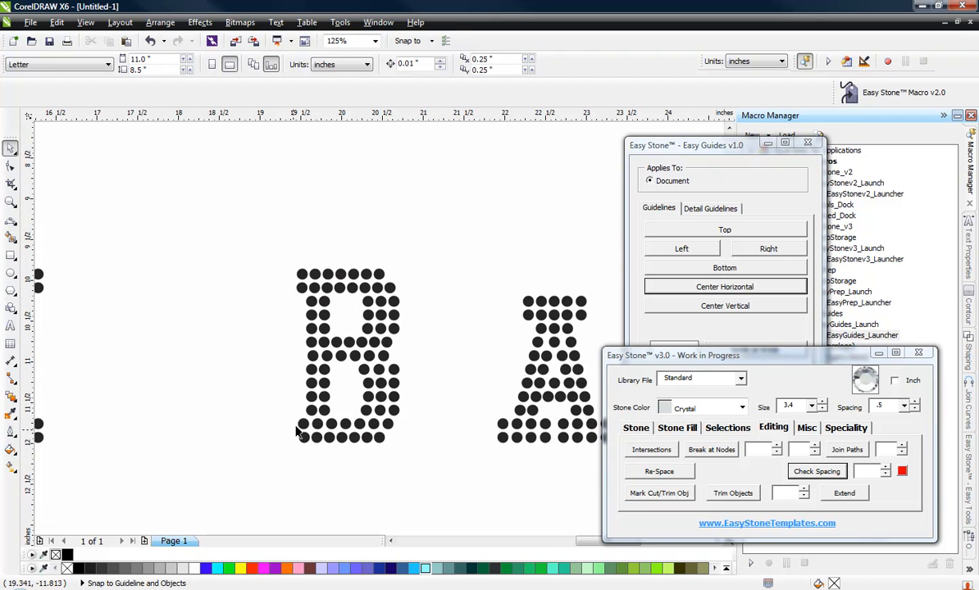
Delete the rightmost stone from each of the B's top two rows.
{"action": "scroll", "coordinate": [353, 259], "scroll_direction": "up", "scroll_amount": 2}
{"action": "left_click", "coordinate": [360, 259]}
{"action": "key", "text": "Delete"}
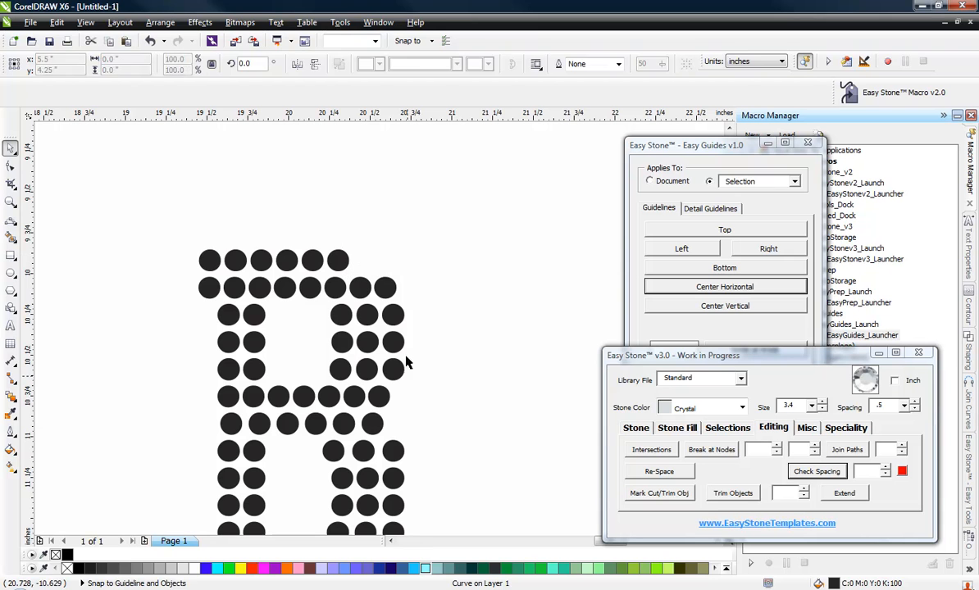
{"action": "left_click", "coordinate": [385, 292]}
{"action": "key", "text": "Delete"}
Delete the outer right column of stones from the B's upper bowl, including the end stone of the row beneath it.
{"action": "double_click", "coordinate": [391, 321]}
{"action": "left_click", "coordinate": [395, 347]}
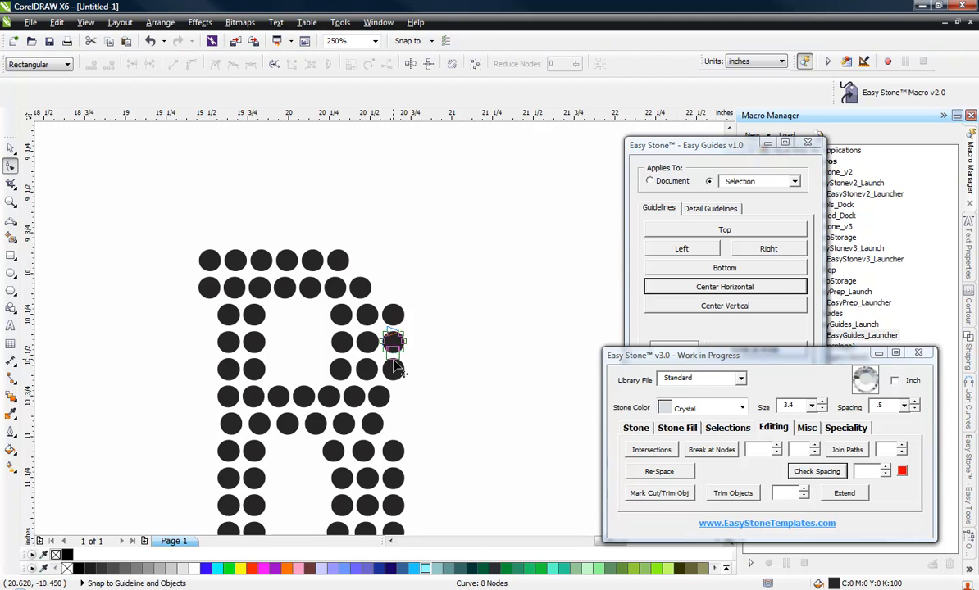
{"action": "key", "text": "space"}
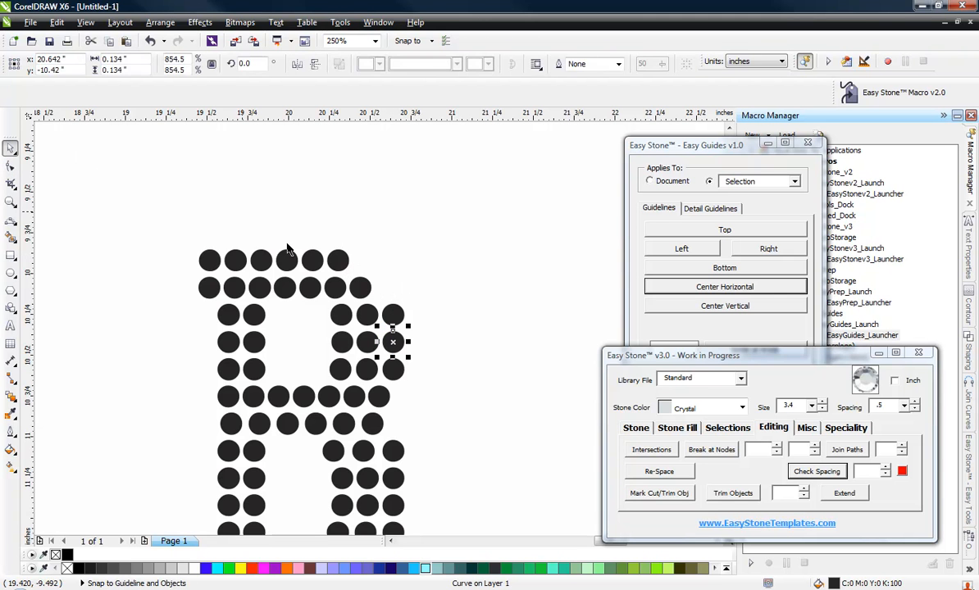
{"action": "key", "text": "Delete"}
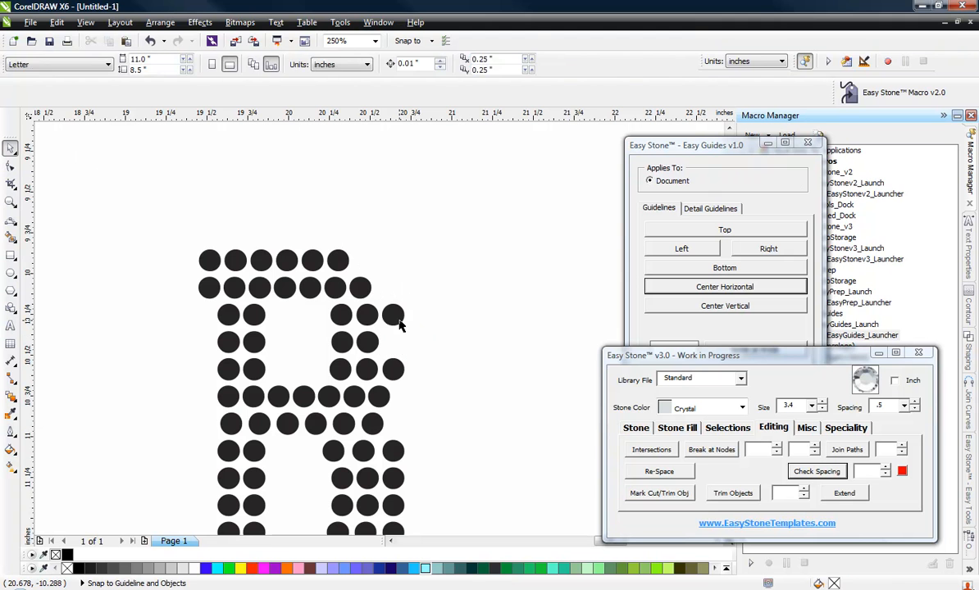
{"action": "left_click", "coordinate": [397, 320]}
{"action": "key", "text": "Delete"}
{"action": "left_click", "coordinate": [393, 371]}
{"action": "key", "text": "Delete"}
{"action": "left_click", "coordinate": [377, 397]}
{"action": "key", "text": "Delete"}
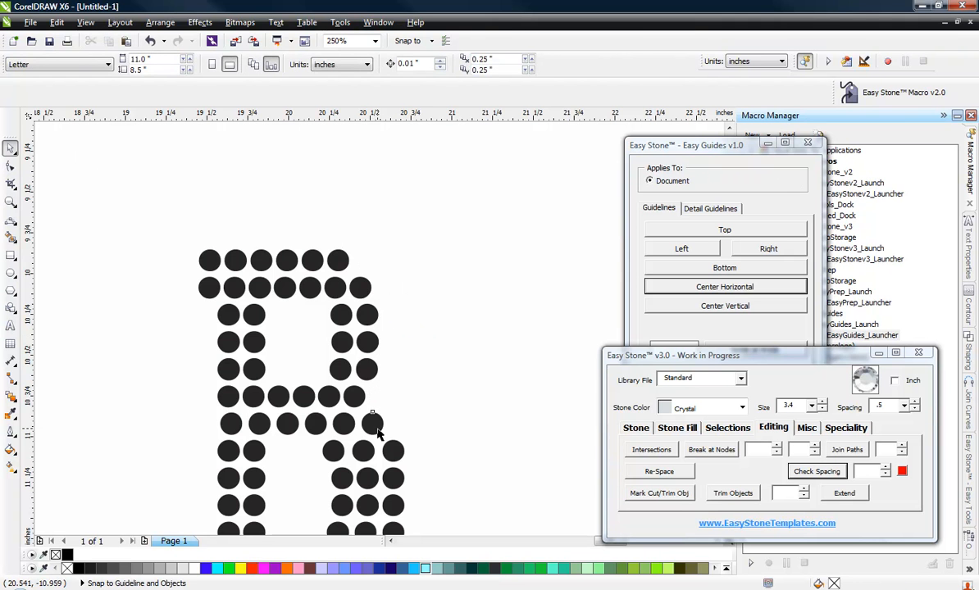
Delete the rightmost stones from the B's lower middle row and the outer column of its lower bowl.
{"action": "scroll", "coordinate": [457, 268], "scroll_direction": "down", "scroll_amount": 2}
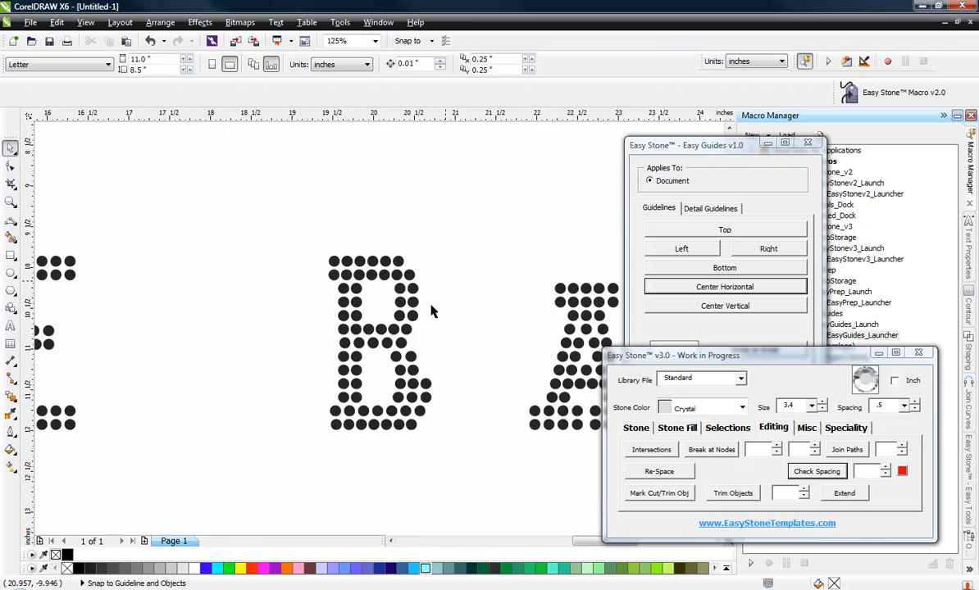
{"action": "scroll", "coordinate": [418, 435], "scroll_direction": "up", "scroll_amount": 2}
{"action": "left_click", "coordinate": [437, 314]}
{"action": "key", "text": "Delete"}
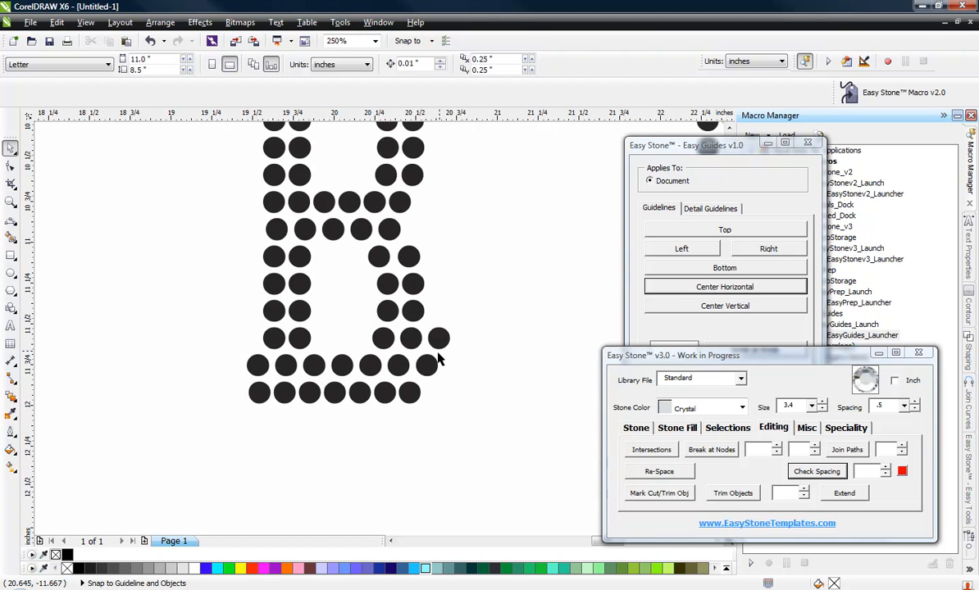
Delete the extra stone at the right end of each of the B's three lowest rows.
{"action": "left_click", "coordinate": [427, 366]}
{"action": "key", "text": "Delete"}
{"action": "left_click", "coordinate": [438, 337]}
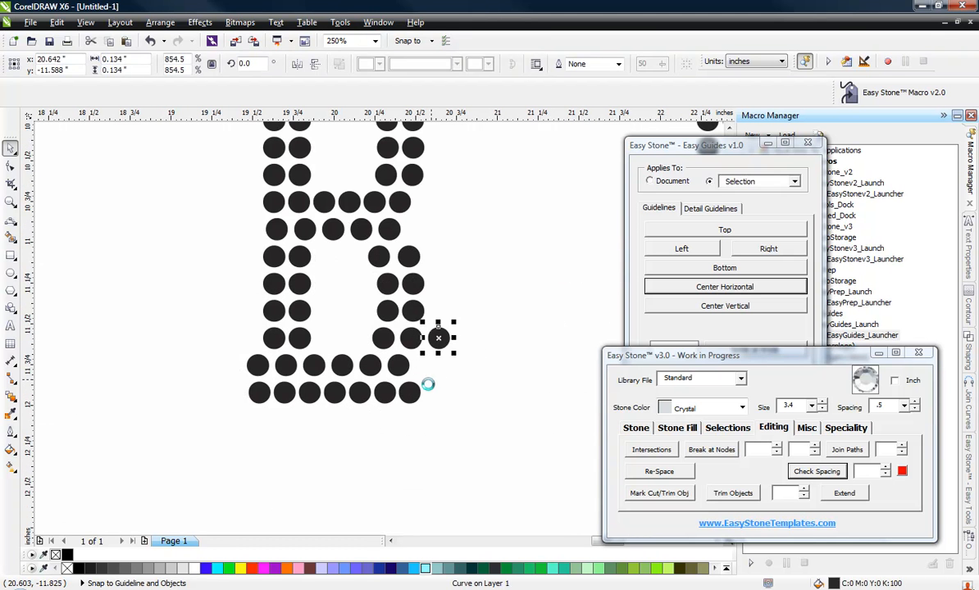
{"action": "key", "text": "Delete"}
{"action": "left_click", "coordinate": [415, 390]}
{"action": "key", "text": "Delete"}
{"action": "scroll", "coordinate": [385, 455], "scroll_direction": "down", "scroll_amount": 2}
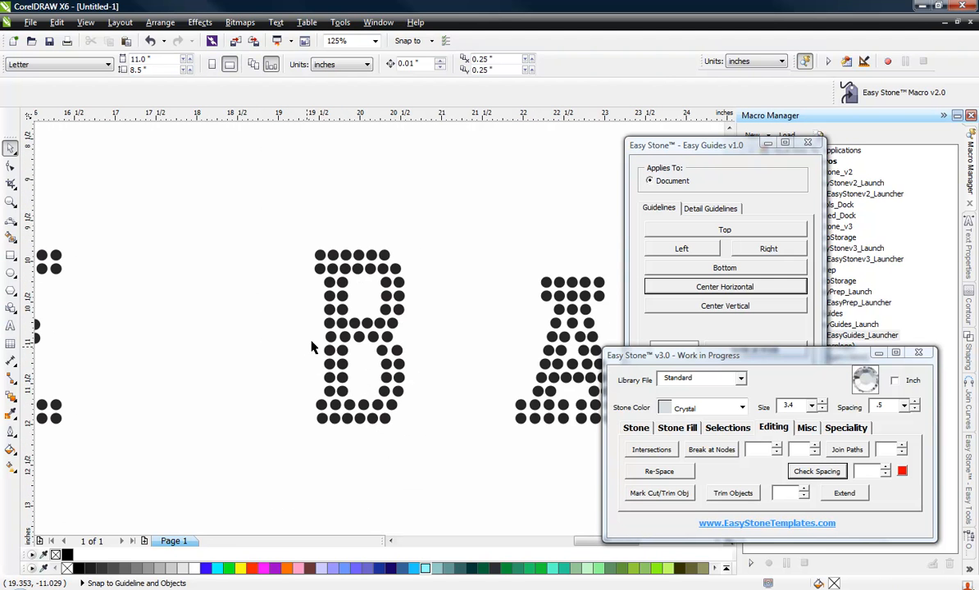
Delete two rows of stones from the B's upper bowl and one row from its lower bowl to shorten the letter.
{"action": "scroll", "coordinate": [364, 289], "scroll_direction": "up", "scroll_amount": 2}
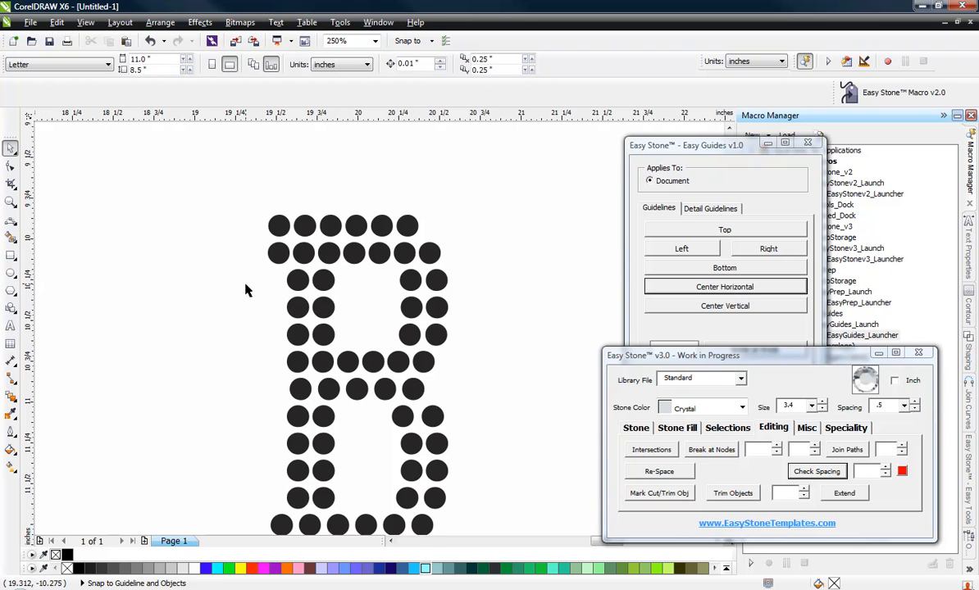
{"action": "left_click_drag", "start_coordinate": [265, 296], "coordinate": [472, 355]}
{"action": "key", "text": "Delete"}
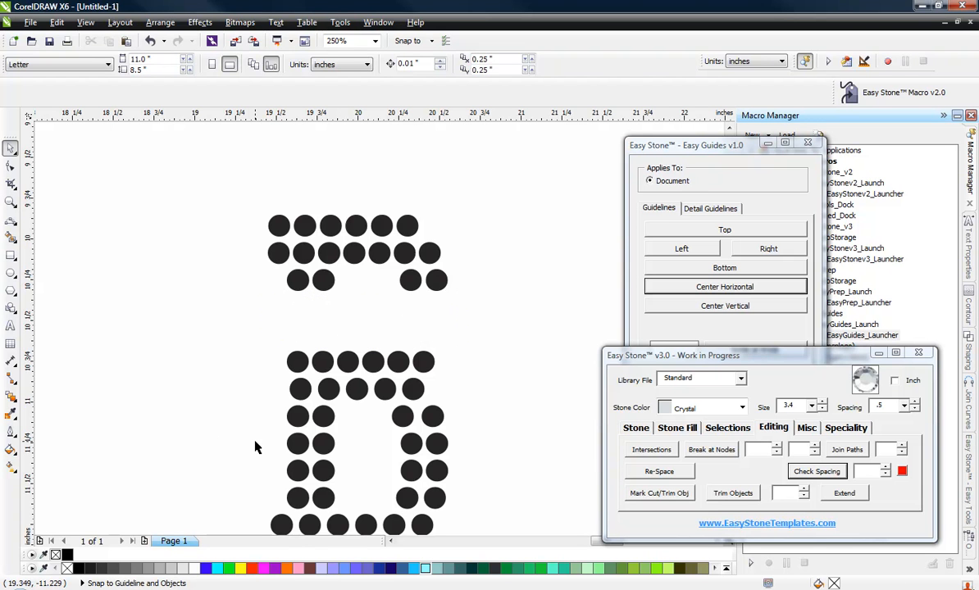
{"action": "left_click_drag", "start_coordinate": [256, 453], "coordinate": [482, 497]}
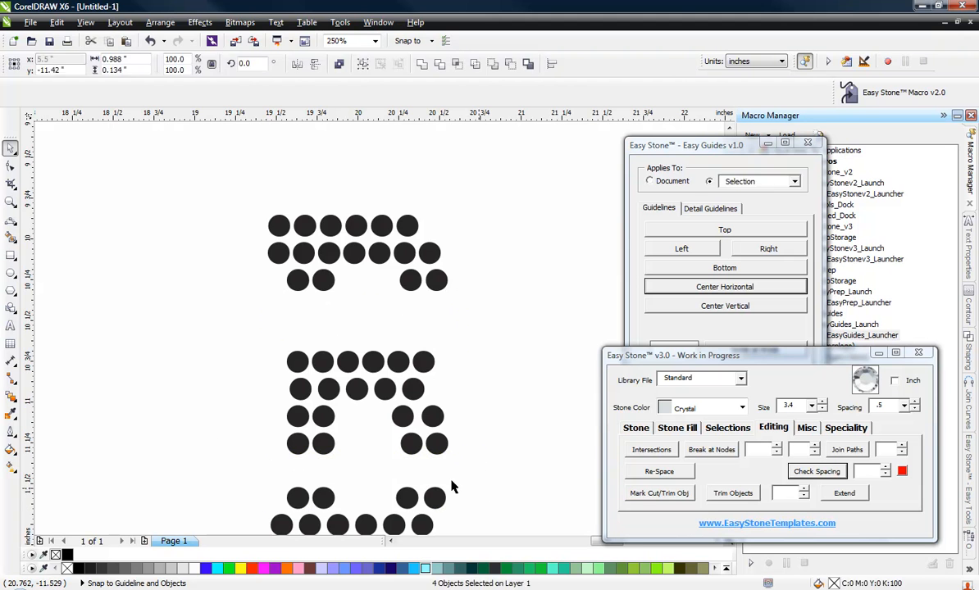
{"action": "key", "text": "Delete"}
{"action": "scroll", "coordinate": [238, 405], "scroll_direction": "down", "scroll_amount": 2}
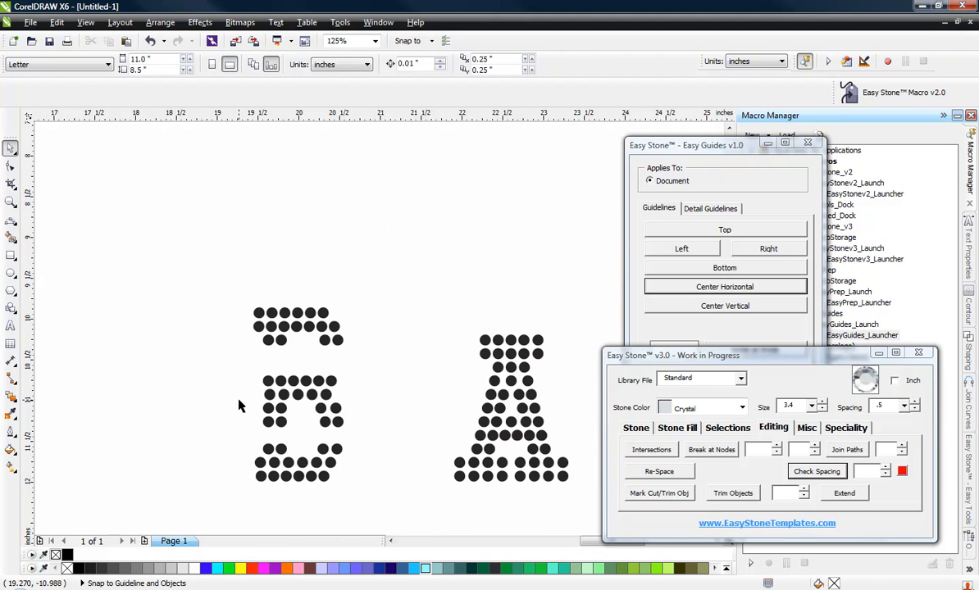
Add a horizontal center guideline through the A's top row and move the B's top three rows of stones down onto it.
{"action": "left_click", "coordinate": [484, 343]}
{"action": "left_click", "coordinate": [694, 287]}
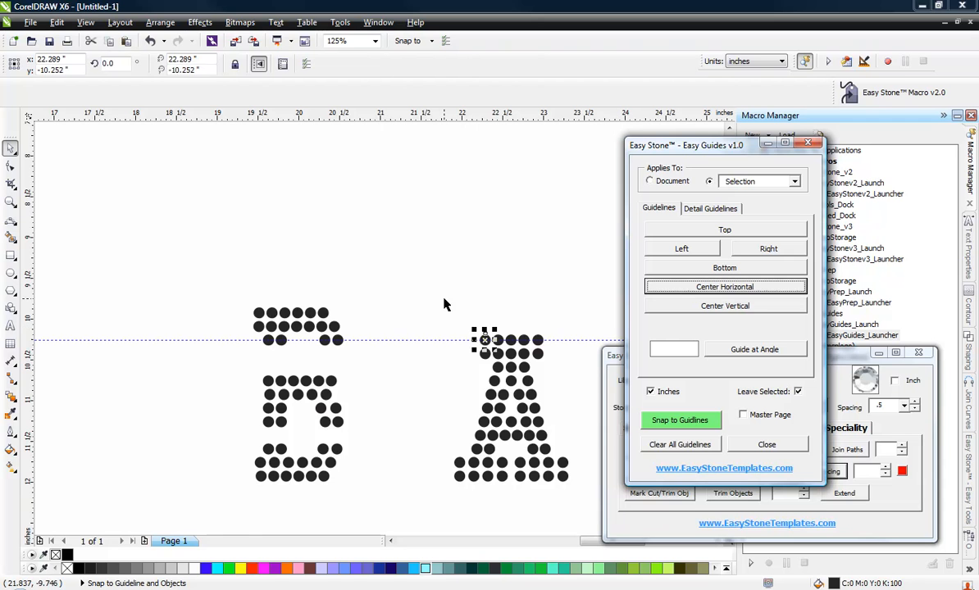
{"action": "left_click", "coordinate": [170, 367]}
{"action": "scroll", "coordinate": [294, 369], "scroll_direction": "up", "scroll_amount": 2}
{"action": "left_click_drag", "start_coordinate": [157, 193], "coordinate": [400, 313]}
{"action": "left_click_drag", "start_coordinate": [350, 256], "coordinate": [353, 309]}
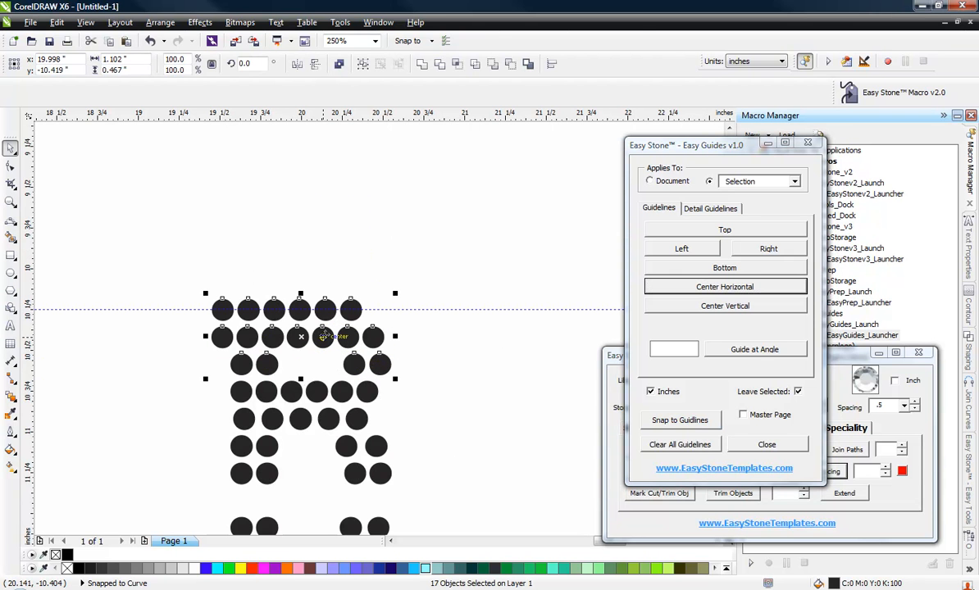
{"action": "left_click", "coordinate": [288, 240]}
Add a horizontal center guideline through the A's crossbar, the eighth row of stones from its top.
{"action": "scroll", "coordinate": [300, 238], "scroll_direction": "down", "scroll_amount": 2}
{"action": "scroll", "coordinate": [301, 385], "scroll_direction": "up", "scroll_amount": 2}
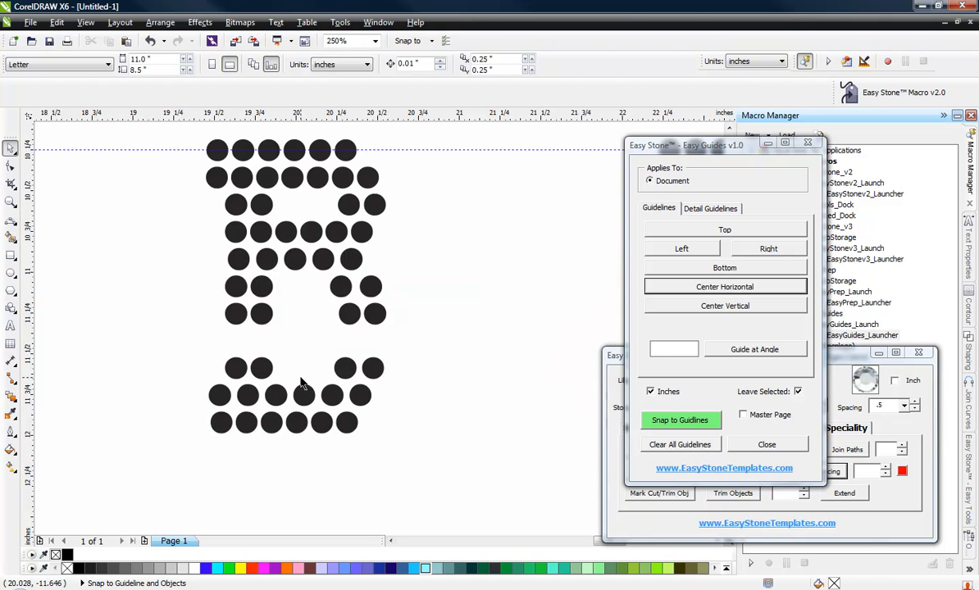
{"action": "scroll", "coordinate": [240, 363], "scroll_direction": "down", "scroll_amount": 2}
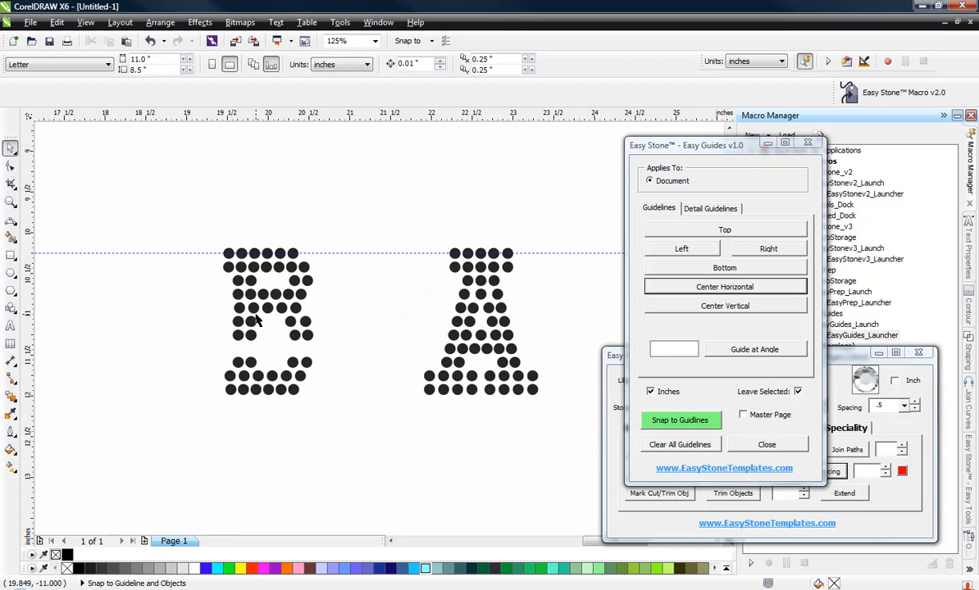
{"action": "scroll", "coordinate": [257, 321], "scroll_direction": "up", "scroll_amount": 2}
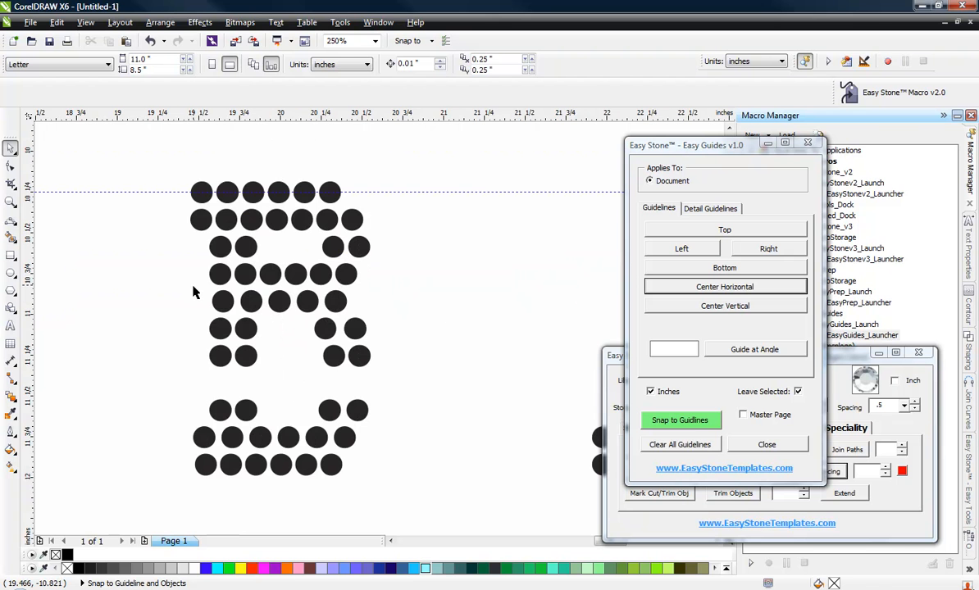
{"action": "left_click_drag", "start_coordinate": [199, 293], "coordinate": [395, 387]}
{"action": "scroll", "coordinate": [304, 309], "scroll_direction": "up", "scroll_amount": 2}
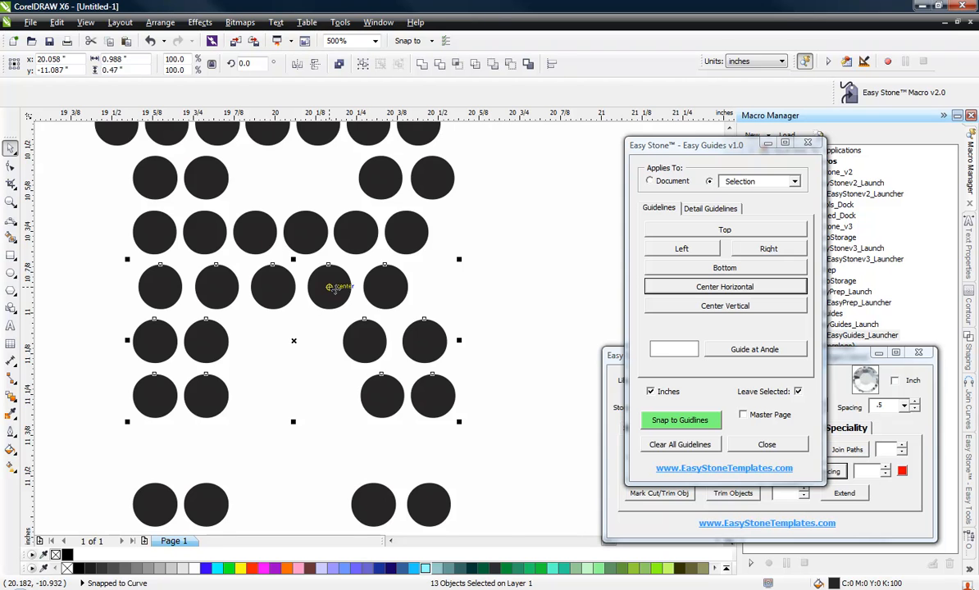
{"action": "scroll", "coordinate": [361, 338], "scroll_direction": "down", "scroll_amount": 4}
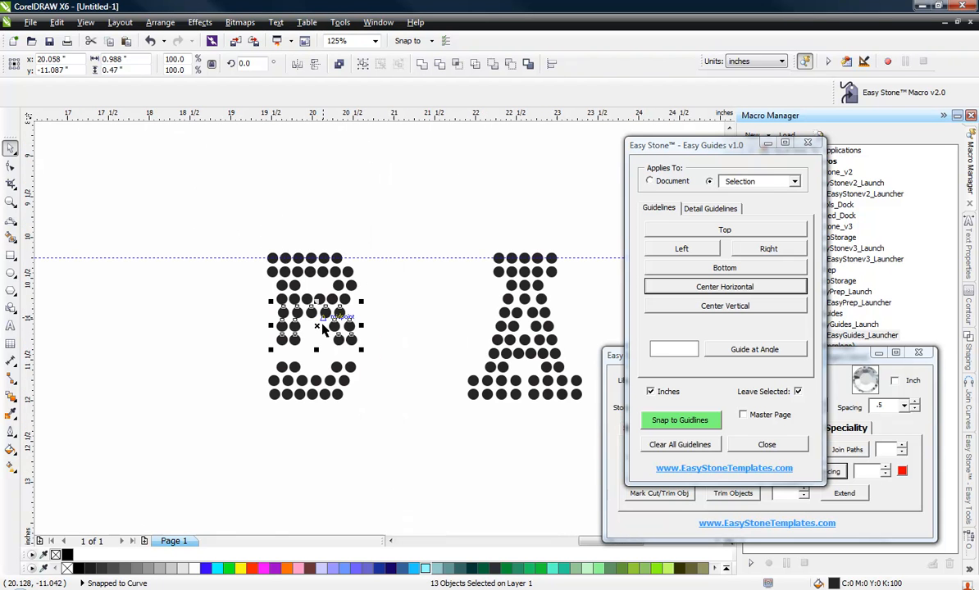
{"action": "left_click", "coordinate": [494, 353]}
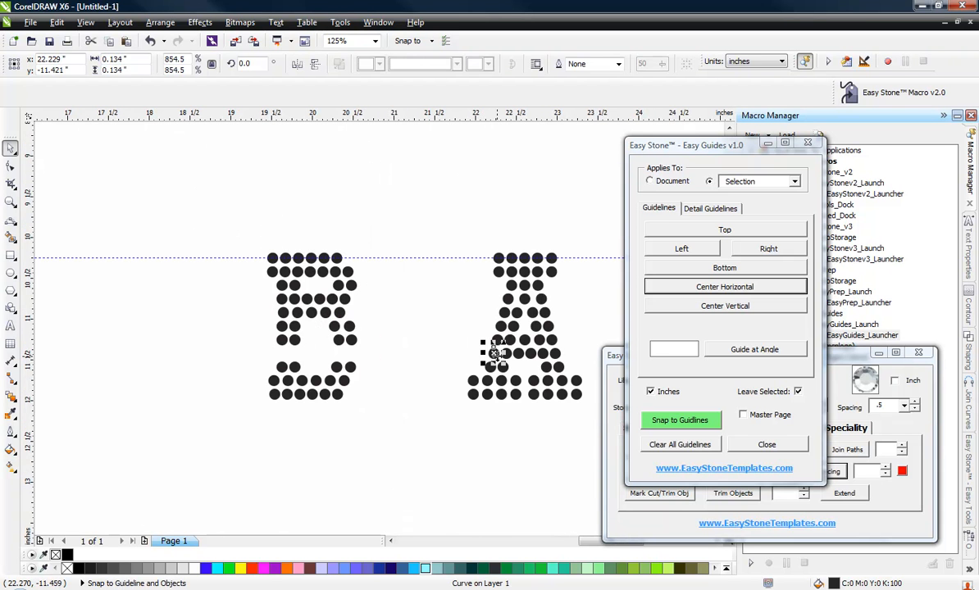
{"action": "left_click", "coordinate": [737, 293]}
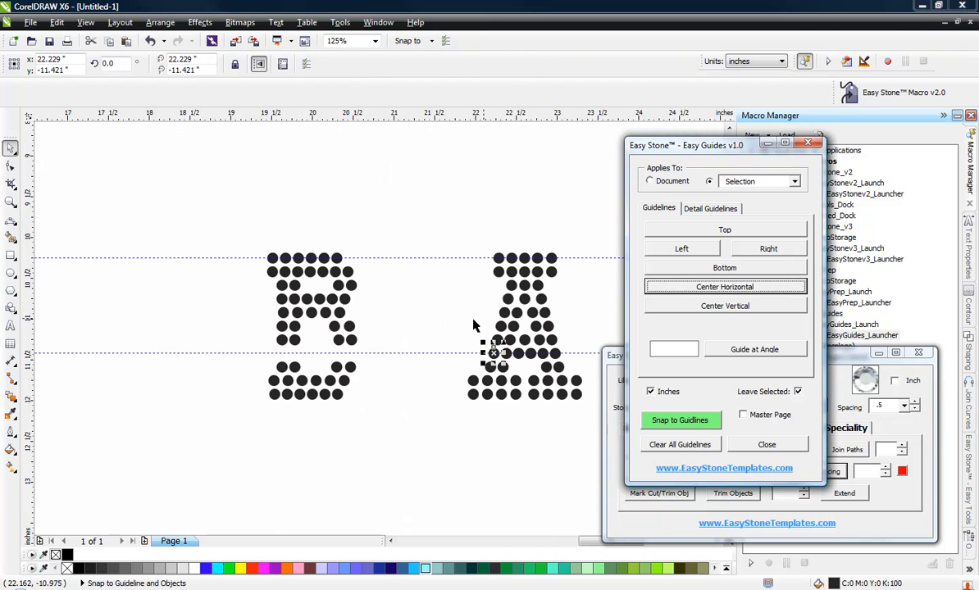
Move the three stone rows above the B's lower gap down so the lowest of them sits on the crossbar guideline.
{"action": "left_click", "coordinate": [328, 338]}
{"action": "scroll", "coordinate": [328, 338], "scroll_direction": "up", "scroll_amount": 4}
{"action": "left_click_drag", "start_coordinate": [94, 190], "coordinate": [437, 397]}
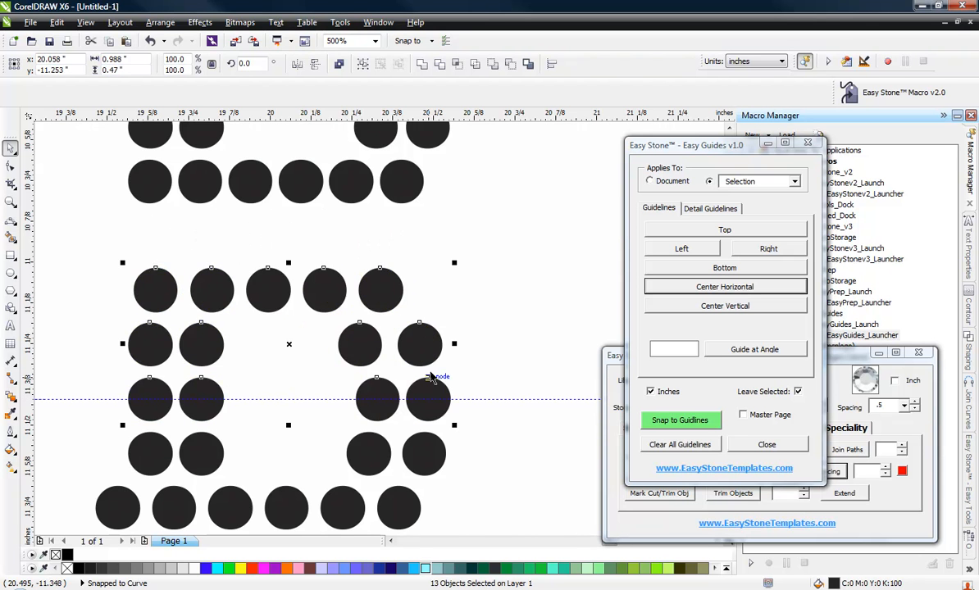
{"action": "scroll", "coordinate": [340, 305], "scroll_direction": "down", "scroll_amount": 2}
{"action": "left_click", "coordinate": [347, 305]}
Add a horizontal center guideline through the fifth row of stones in the A.
{"action": "scroll", "coordinate": [349, 303], "scroll_direction": "up", "scroll_amount": 2}
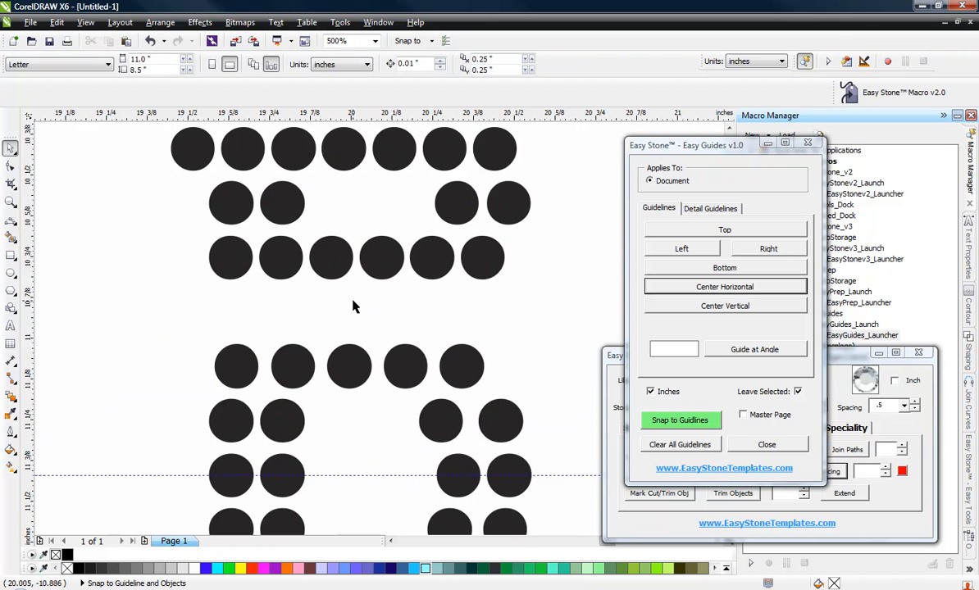
{"action": "left_click_drag", "start_coordinate": [184, 240], "coordinate": [515, 309]}
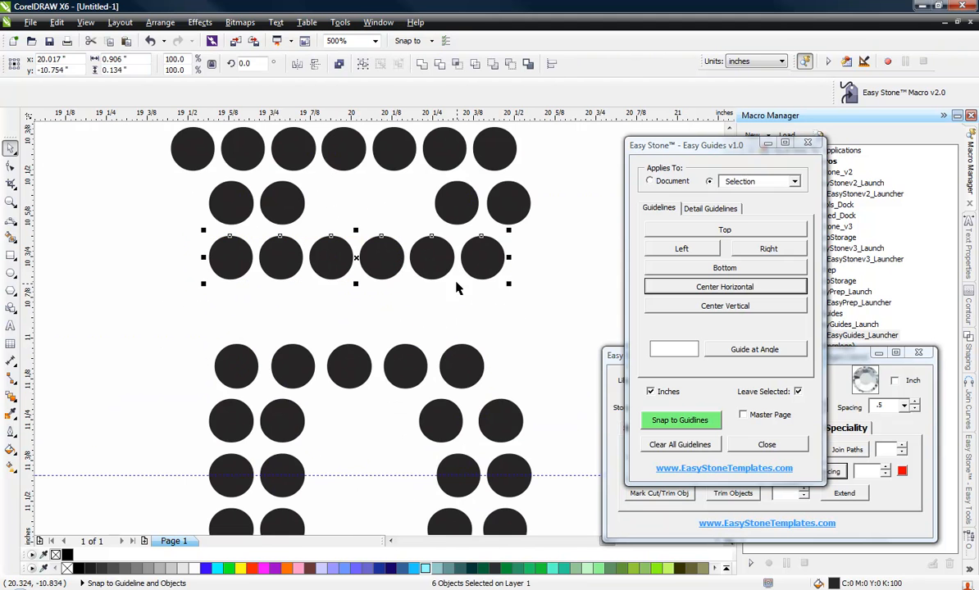
{"action": "scroll", "coordinate": [346, 302], "scroll_direction": "down", "scroll_amount": 2}
{"action": "scroll", "coordinate": [376, 332], "scroll_direction": "down", "scroll_amount": 1}
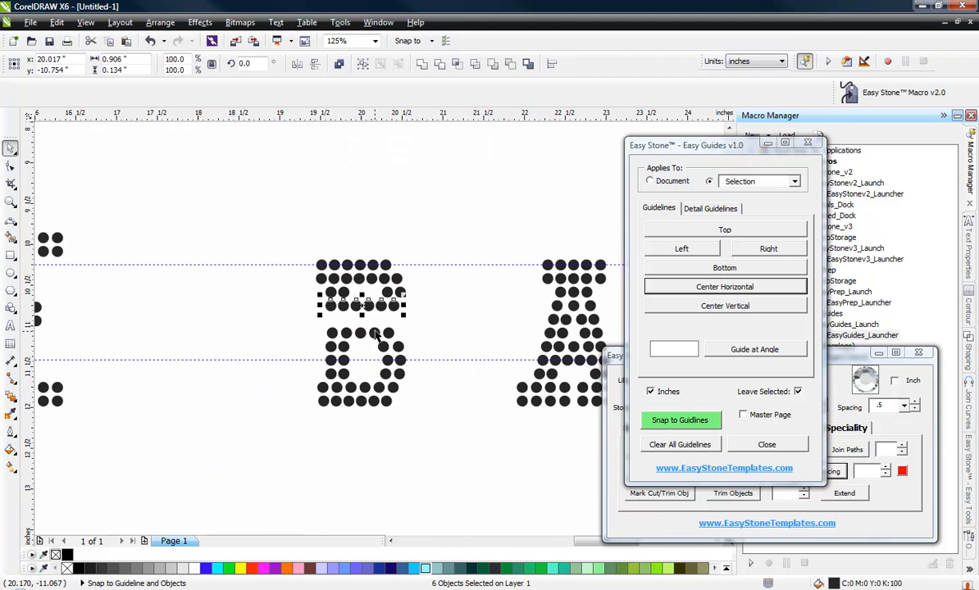
{"action": "left_click", "coordinate": [518, 314]}
{"action": "left_click", "coordinate": [553, 319]}
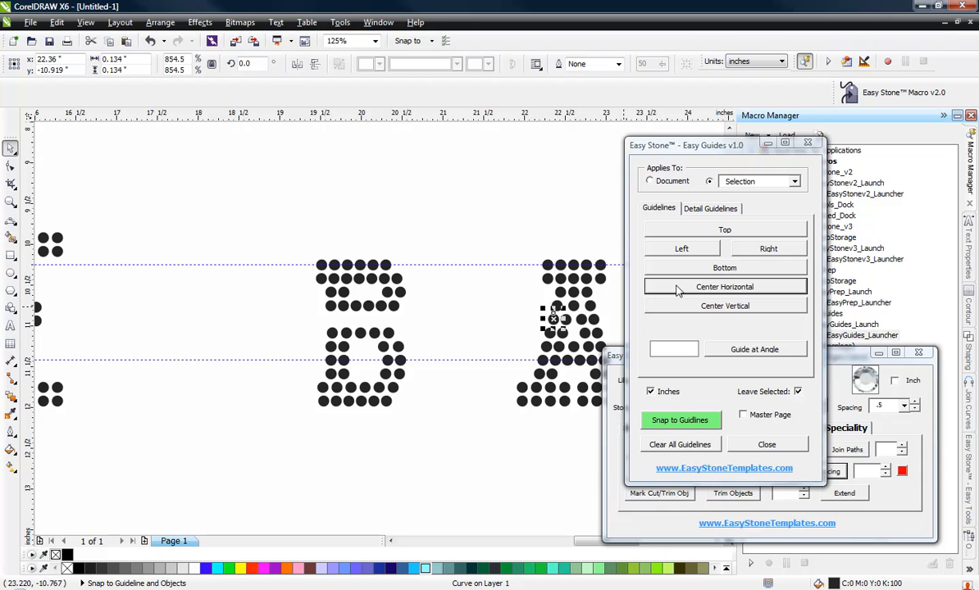
{"action": "left_click", "coordinate": [675, 287]}
{"action": "left_click", "coordinate": [444, 286]}
Move the B's six-stone middle row down onto the guideline through the A's fifth row.
{"action": "scroll", "coordinate": [379, 322], "scroll_direction": "up", "scroll_amount": 1}
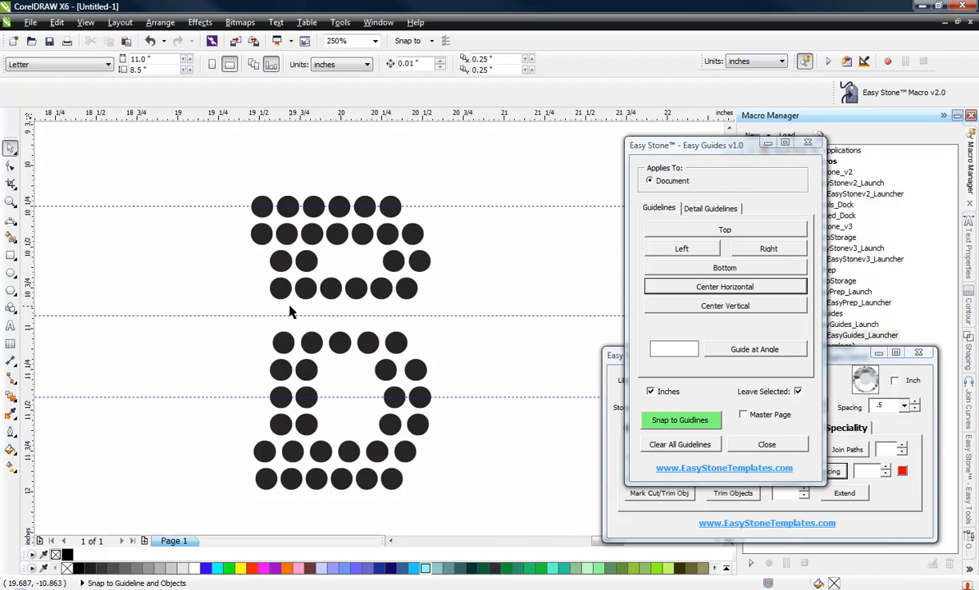
{"action": "scroll", "coordinate": [294, 305], "scroll_direction": "up", "scroll_amount": 1}
{"action": "left_click_drag", "start_coordinate": [216, 236], "coordinate": [554, 310]}
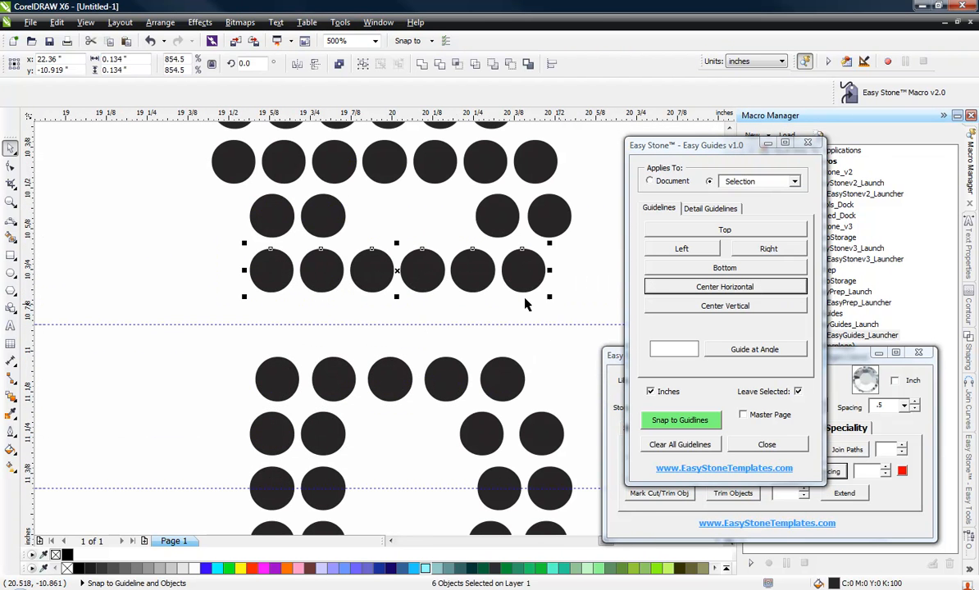
{"action": "left_click_drag", "start_coordinate": [420, 271], "coordinate": [428, 324]}
{"action": "left_click", "coordinate": [427, 324]}
{"action": "scroll", "coordinate": [384, 352], "scroll_direction": "down", "scroll_amount": 1}
{"action": "left_click", "coordinate": [376, 306]}
Add a horizontal center guideline through the fourth row of stones in the A.
{"action": "scroll", "coordinate": [418, 308], "scroll_direction": "up", "scroll_amount": 1}
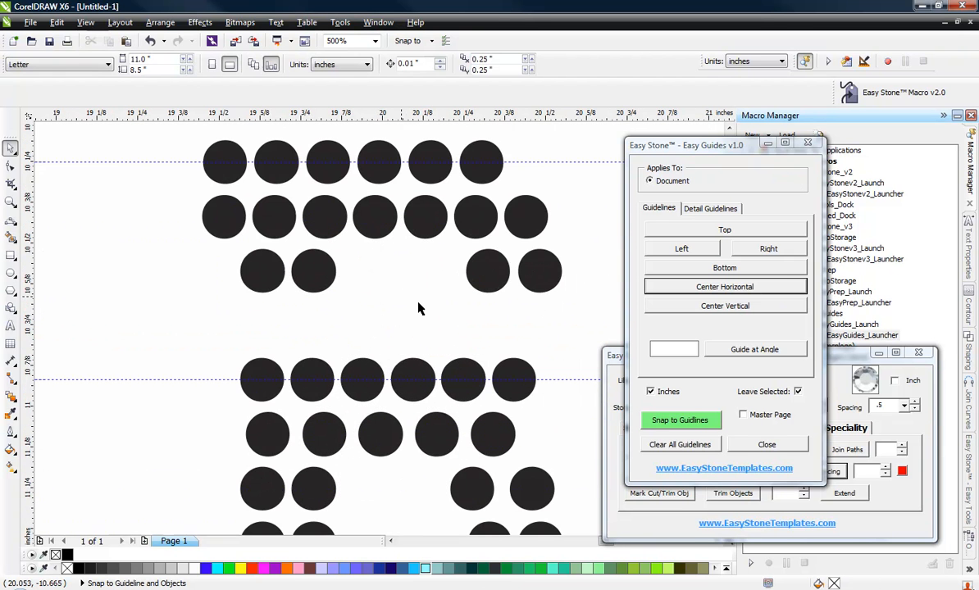
{"action": "left_click_drag", "start_coordinate": [211, 296], "coordinate": [594, 254]}
{"action": "scroll", "coordinate": [279, 323], "scroll_direction": "down", "scroll_amount": 1}
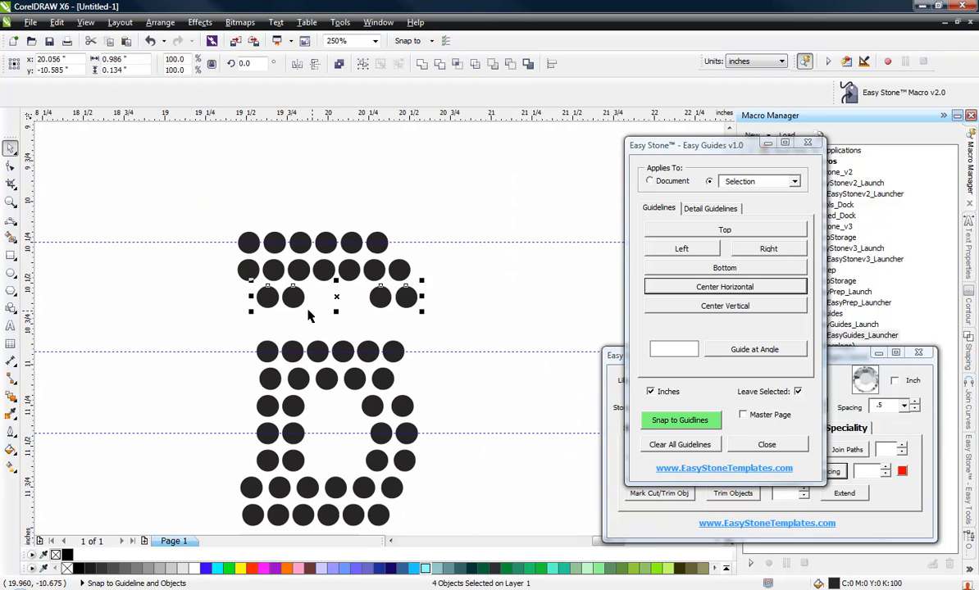
{"action": "scroll", "coordinate": [309, 316], "scroll_direction": "down", "scroll_amount": 1}
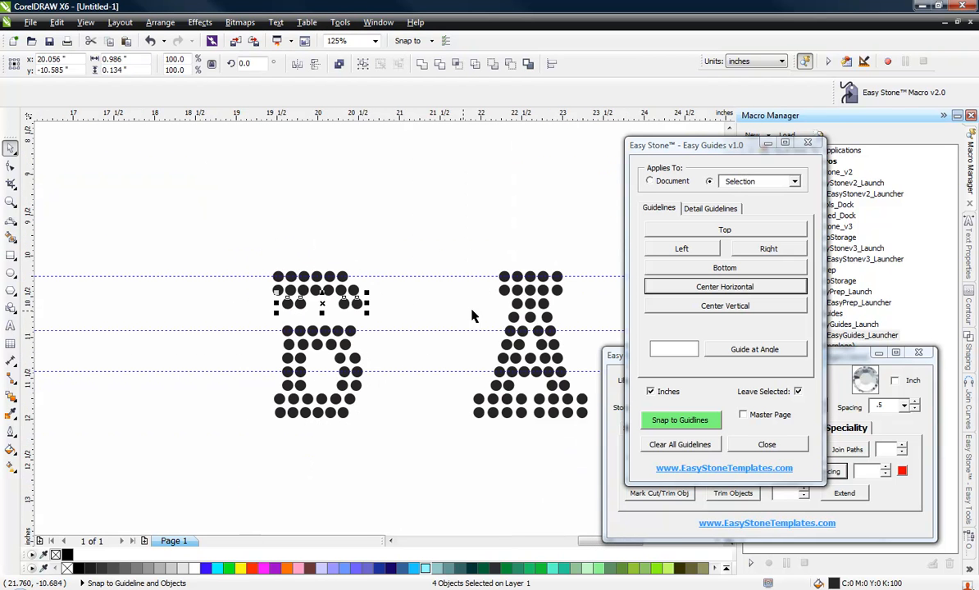
{"action": "left_click", "coordinate": [512, 317]}
{"action": "left_click", "coordinate": [658, 287]}
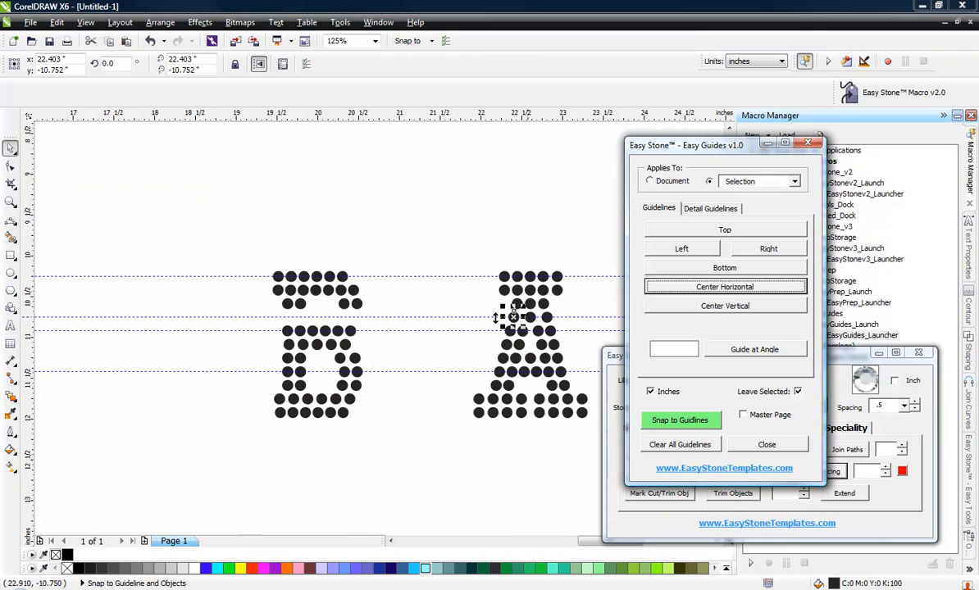
Duplicate the B's third row of four stones down onto the guideline through the A's fourth row.
{"action": "left_click", "coordinate": [199, 302]}
{"action": "scroll", "coordinate": [131, 302], "scroll_direction": "up", "scroll_amount": 2}
{"action": "left_click_drag", "start_coordinate": [65, 240], "coordinate": [385, 287]}
{"action": "left_click_drag", "start_coordinate": [328, 263], "coordinate": [328, 319]}
{"action": "left_click", "coordinate": [448, 273]}
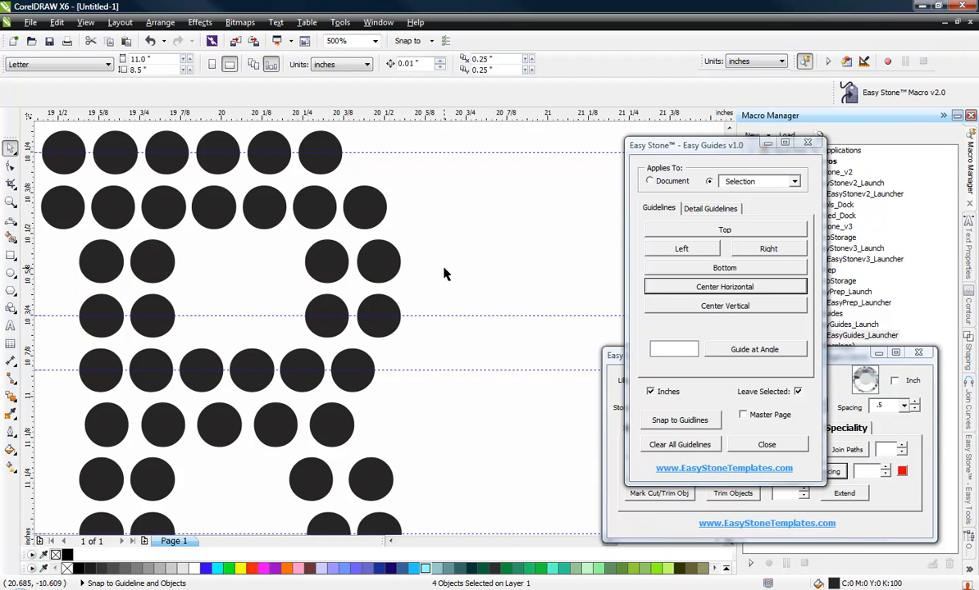
Clear all guidelines from the document.
{"action": "scroll", "coordinate": [387, 305], "scroll_direction": "down", "scroll_amount": 1}
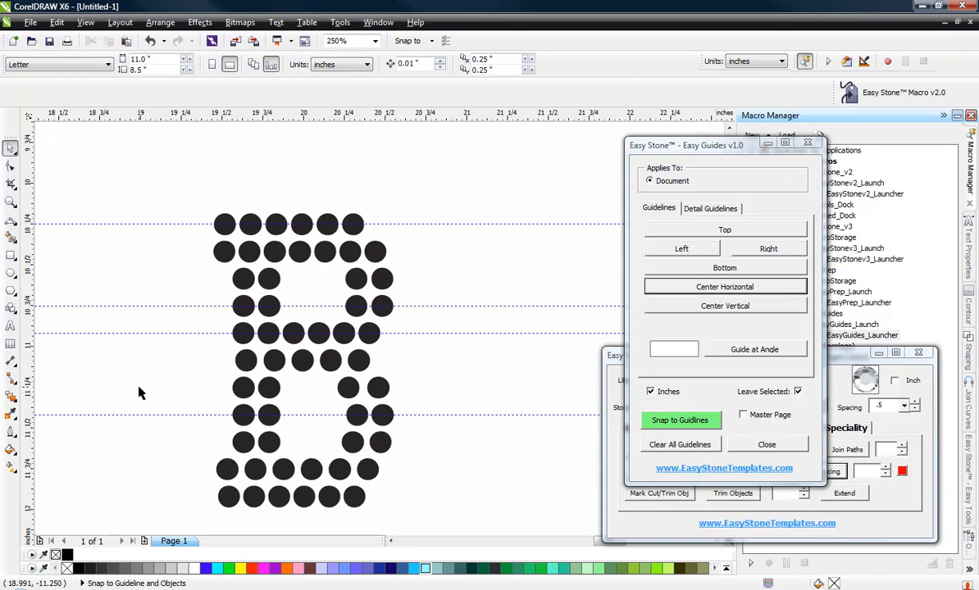
{"action": "scroll", "coordinate": [278, 429], "scroll_direction": "down", "scroll_amount": 1}
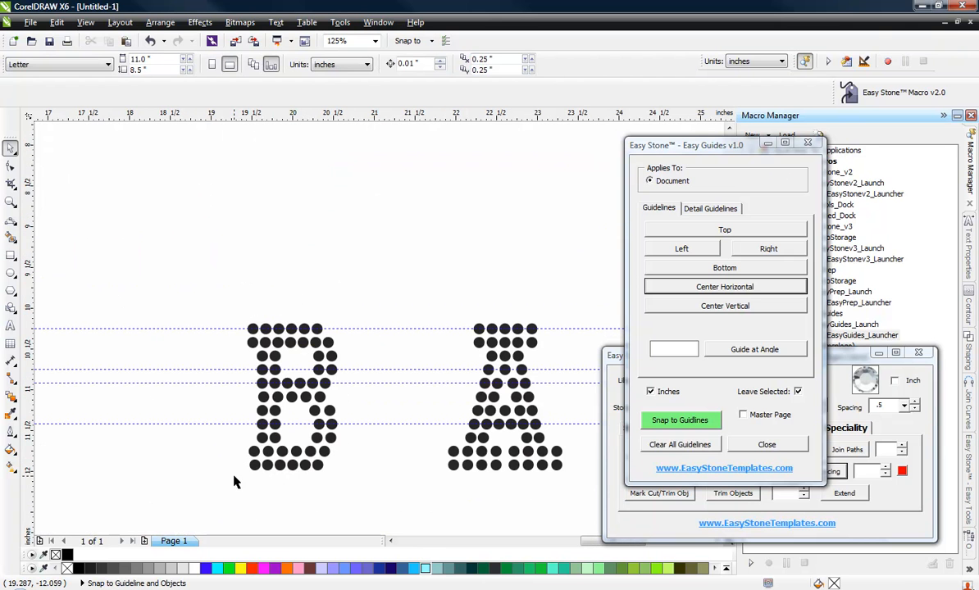
{"action": "left_click", "coordinate": [703, 448]}
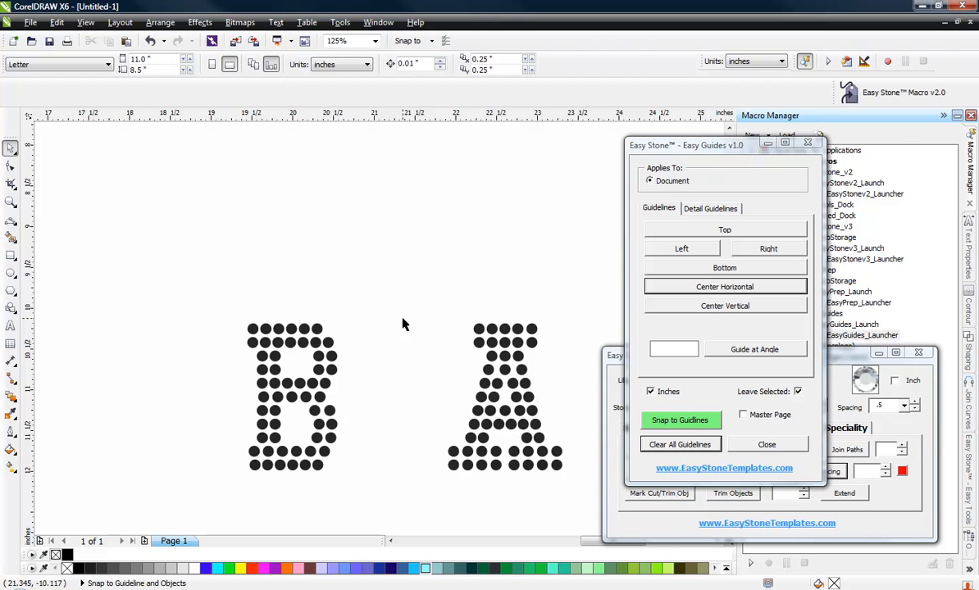
Duplicate the rhinestone letter L about 2 inches to its right.
{"action": "scroll", "coordinate": [341, 302], "scroll_direction": "down", "scroll_amount": 1}
{"action": "scroll", "coordinate": [417, 386], "scroll_direction": "down", "scroll_amount": 1}
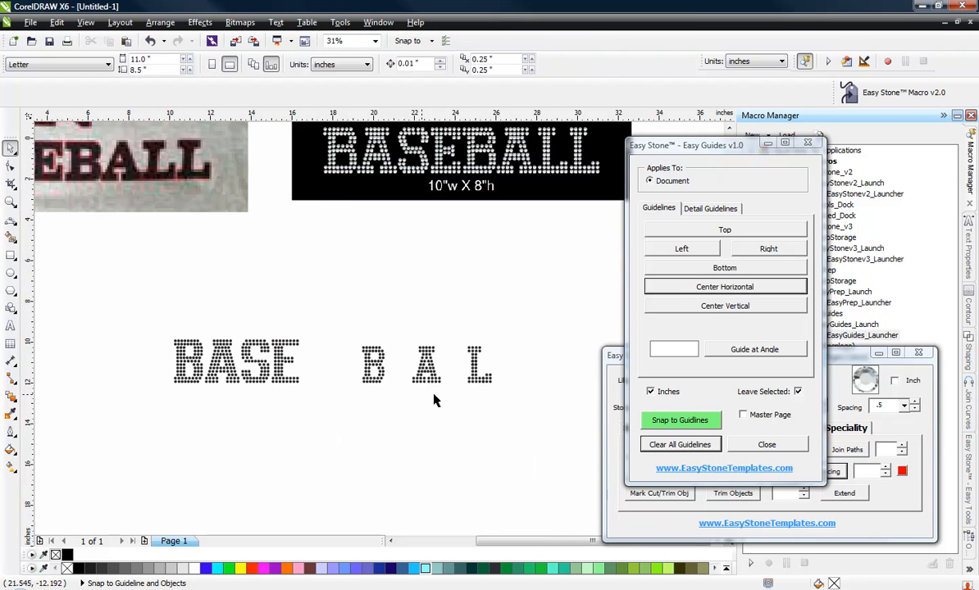
{"action": "scroll", "coordinate": [435, 369], "scroll_direction": "up", "scroll_amount": 1}
{"action": "scroll", "coordinate": [520, 336], "scroll_direction": "up", "scroll_amount": 1}
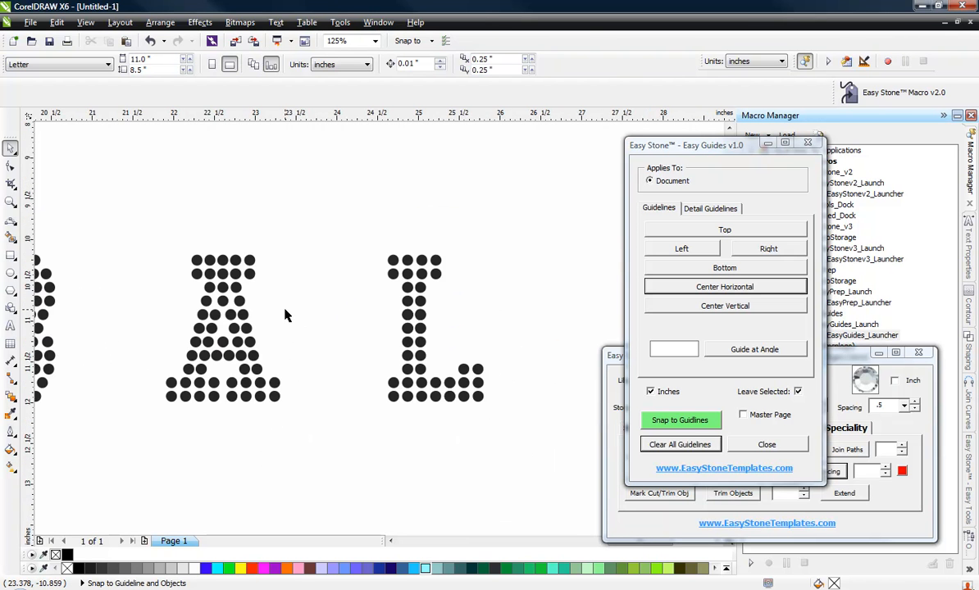
{"action": "scroll", "coordinate": [295, 315], "scroll_direction": "down", "scroll_amount": 1}
{"action": "scroll", "coordinate": [484, 295], "scroll_direction": "up", "scroll_amount": 1}
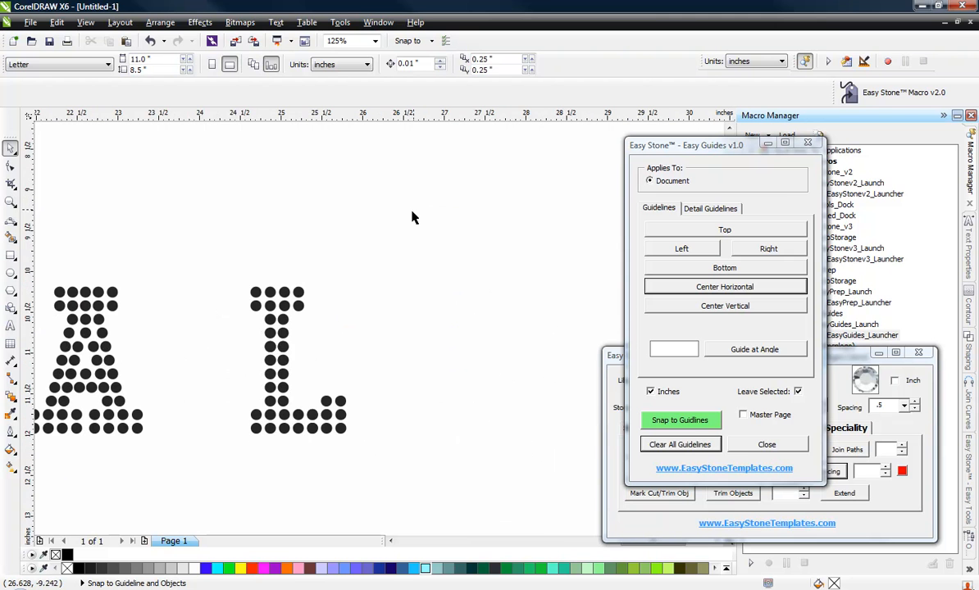
{"action": "left_click_drag", "start_coordinate": [412, 217], "coordinate": [231, 454]}
{"action": "left_click_drag", "start_coordinate": [283, 391], "coordinate": [443, 400]}
{"action": "left_click", "coordinate": [389, 280]}
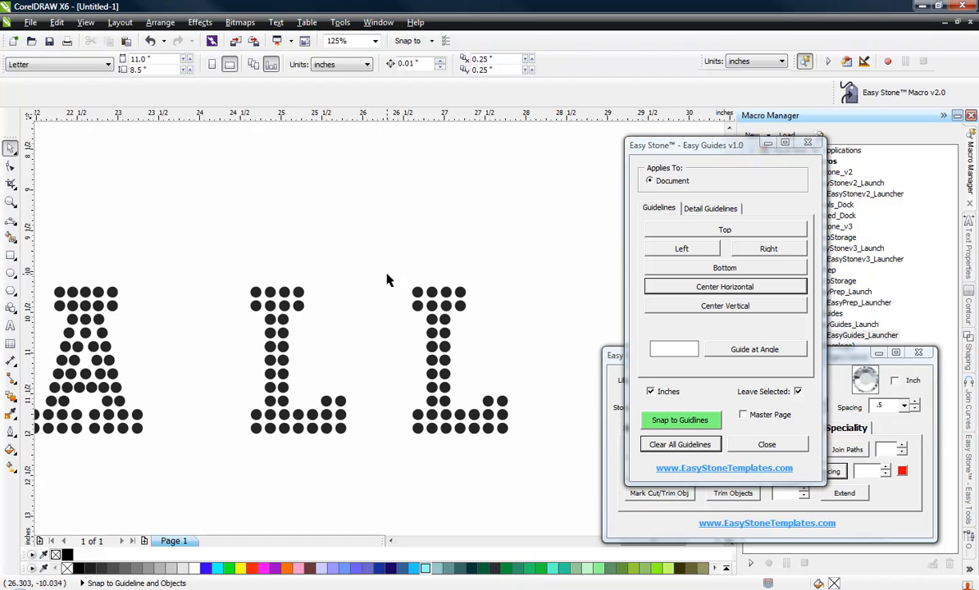
Delete the top two rows of stones from the copied L.
{"action": "left_click_drag", "start_coordinate": [389, 280], "coordinate": [494, 319]}
{"action": "key", "text": "Delete"}
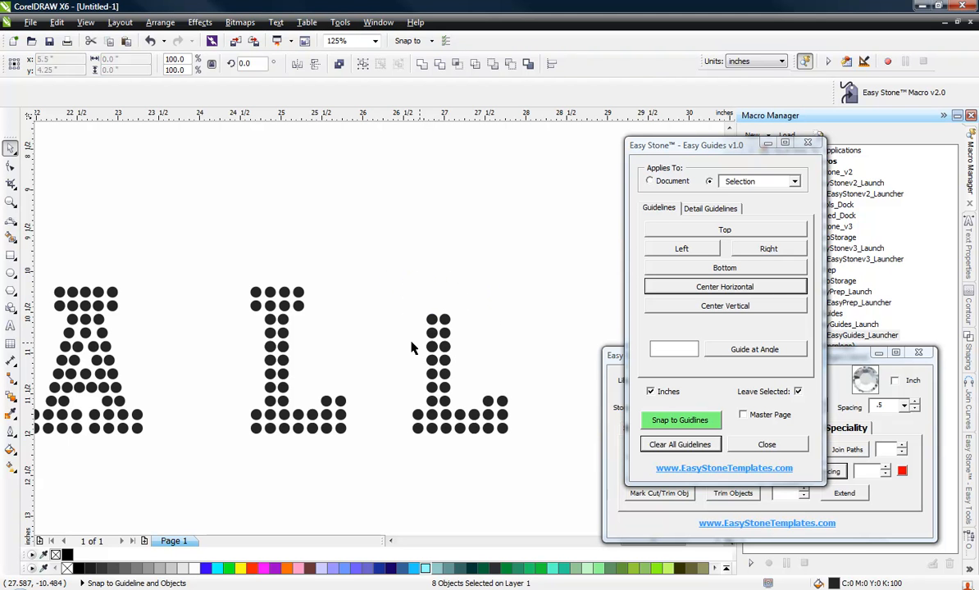
Duplicate the copied L's bottom five rows, mirror the duplicate vertically and align it as the upper arm of an E.
{"action": "left_click_drag", "start_coordinate": [398, 367], "coordinate": [483, 280]}
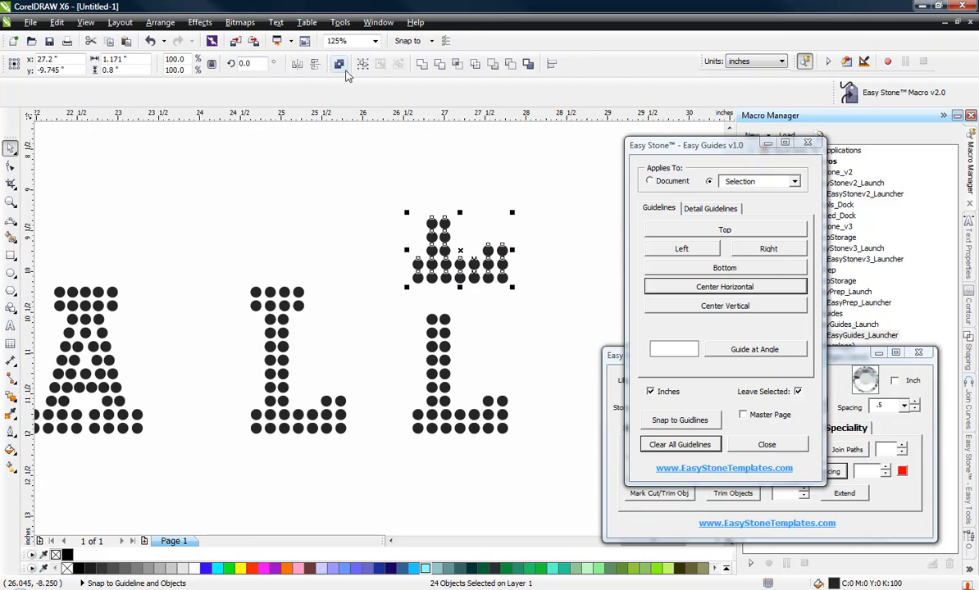
{"action": "left_click", "coordinate": [314, 64]}
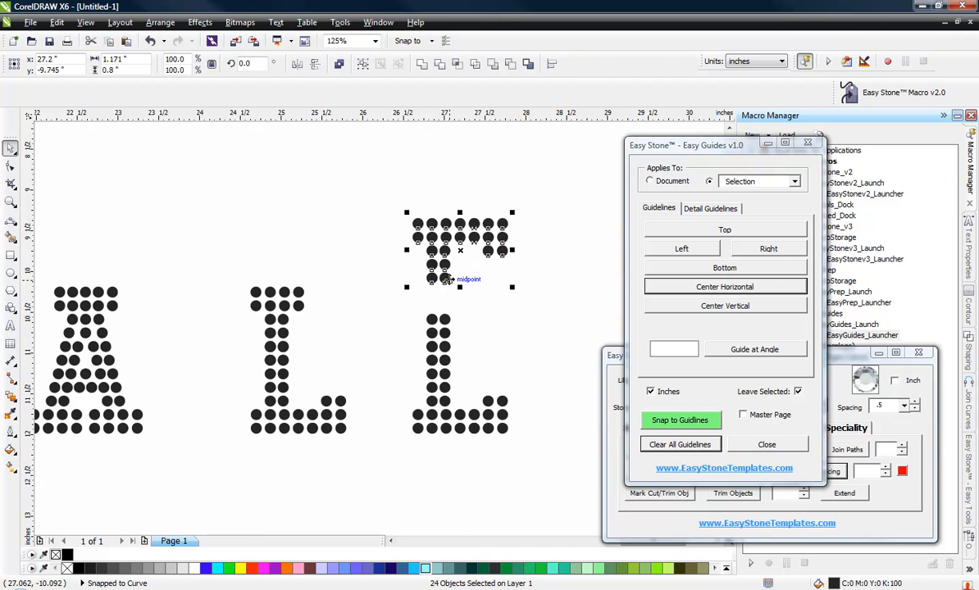
{"action": "scroll", "coordinate": [437, 273], "scroll_direction": "up", "scroll_amount": 1}
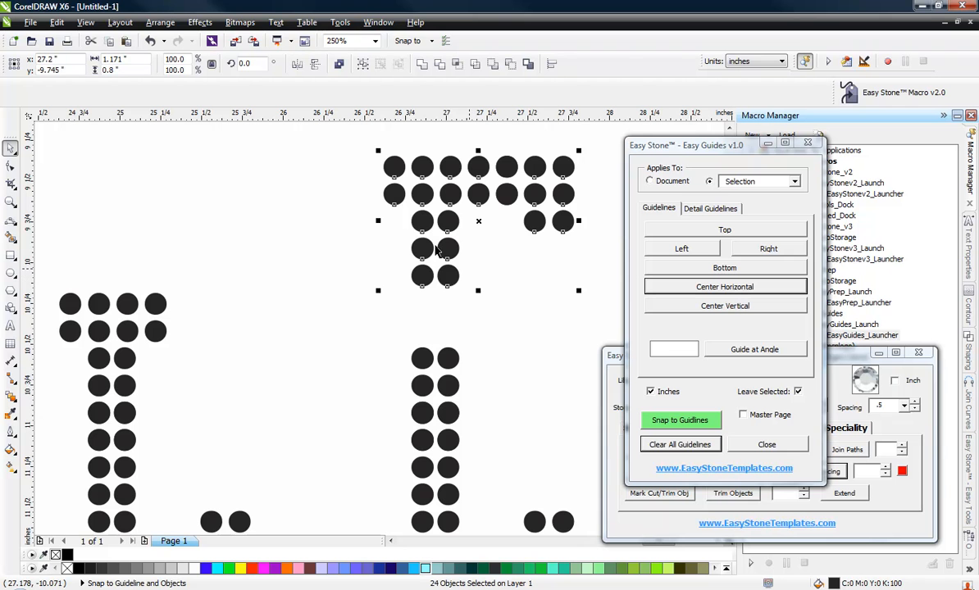
{"action": "left_click_drag", "start_coordinate": [448, 274], "coordinate": [448, 411]}
{"action": "left_click", "coordinate": [421, 212]}
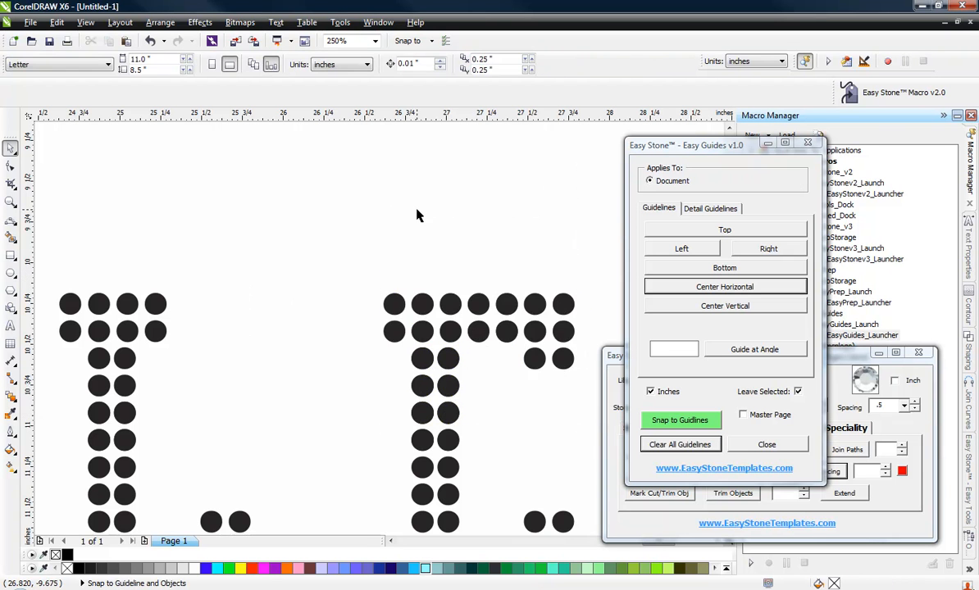
Extend the E's fifth and sixth rows with two more columns of stones beside the stem at the 3.9 offset.
{"action": "scroll", "coordinate": [421, 211], "scroll_direction": "down", "scroll_amount": 1}
{"action": "scroll", "coordinate": [443, 333], "scroll_direction": "up", "scroll_amount": 1}
{"action": "scroll", "coordinate": [443, 333], "scroll_direction": "up", "scroll_amount": 1}
{"action": "left_click", "coordinate": [405, 321]}
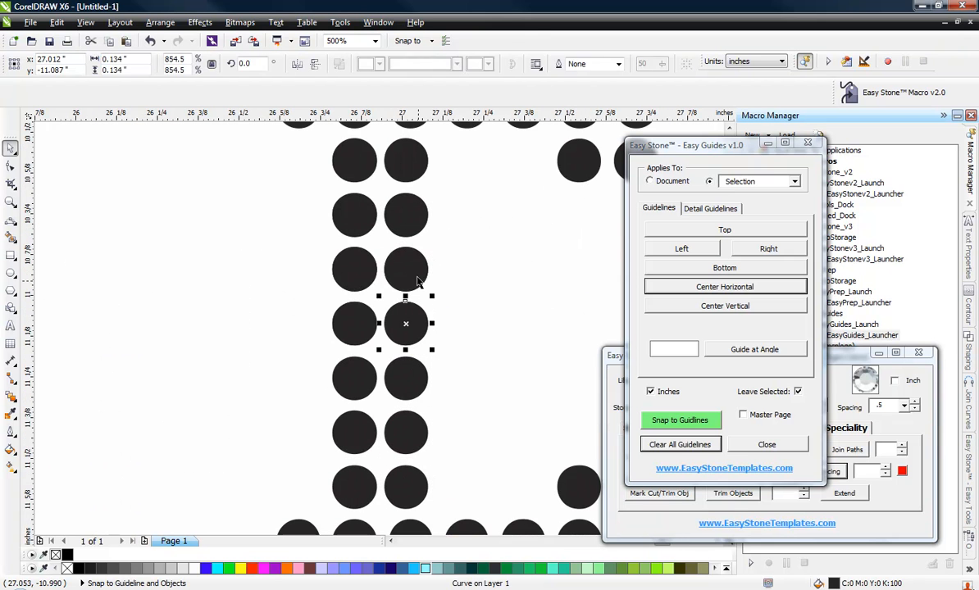
{"action": "left_click", "coordinate": [405, 269], "text": "shift"}
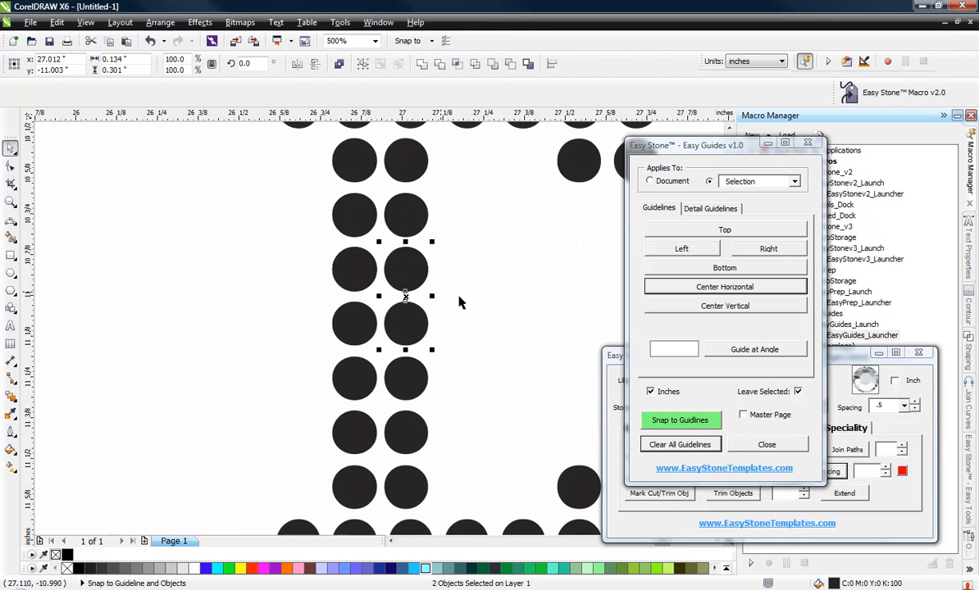
{"action": "left_click", "coordinate": [845, 378]}
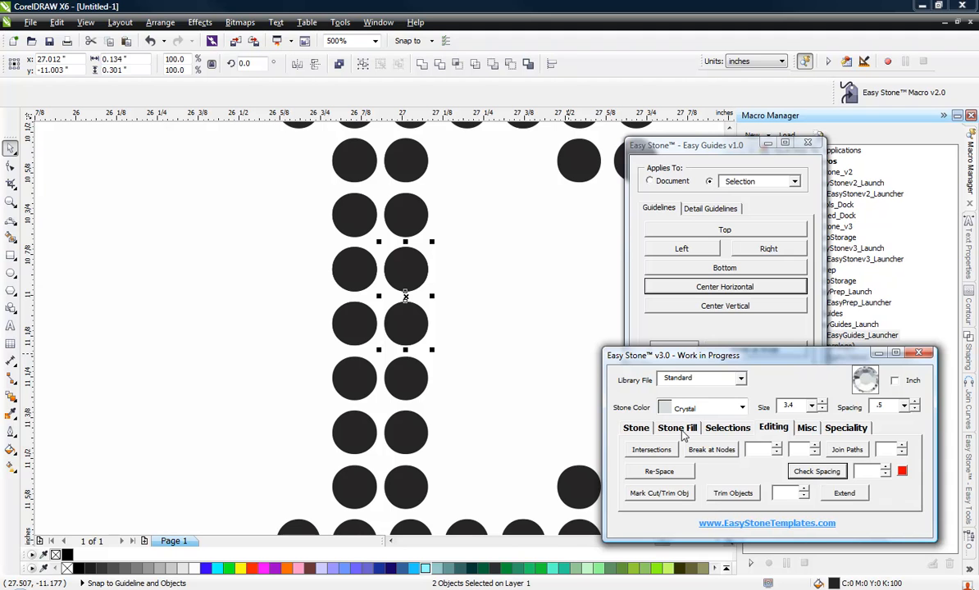
{"action": "left_click", "coordinate": [678, 428]}
{"action": "left_click", "coordinate": [716, 480]}
{"action": "left_click", "coordinate": [716, 480]}
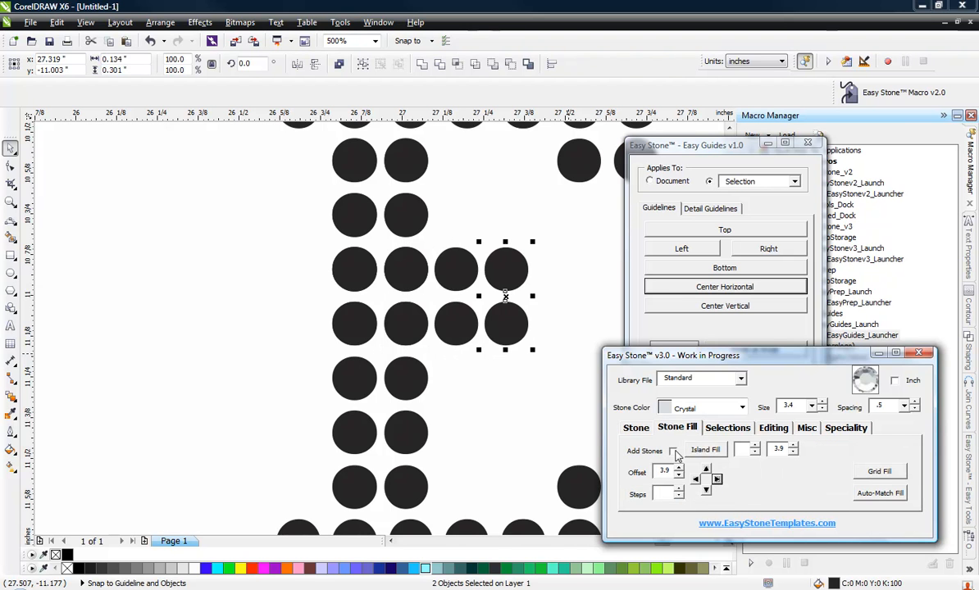
Add a stone below the E's outer middle column at the 3.9 offset and shift the three-stone column up about 0.08 inches.
{"action": "left_click", "coordinate": [508, 378]}
{"action": "left_click", "coordinate": [506, 328]}
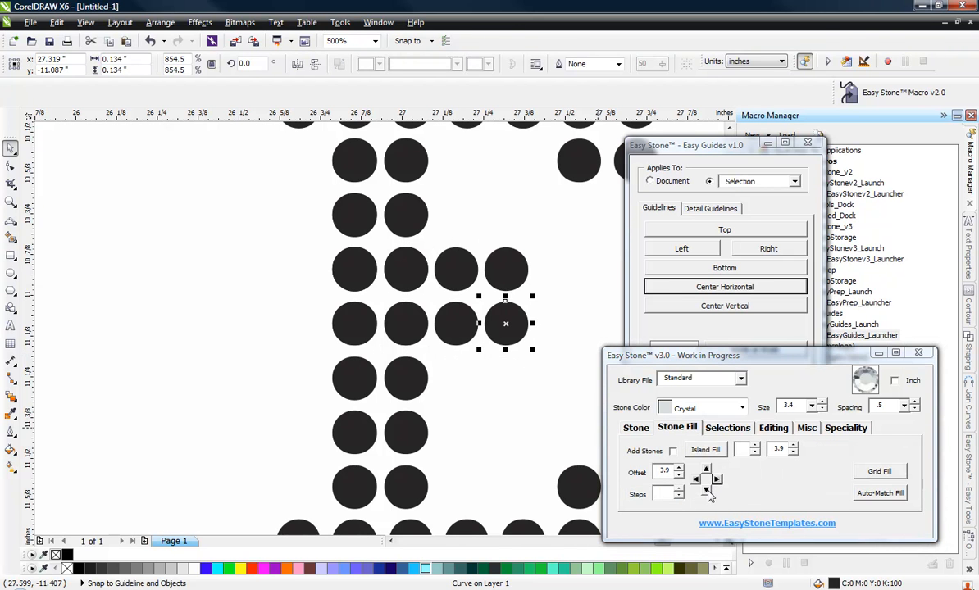
{"action": "left_click", "coordinate": [706, 490]}
{"action": "left_click", "coordinate": [541, 287]}
{"action": "left_click_drag", "start_coordinate": [549, 238], "coordinate": [475, 414]}
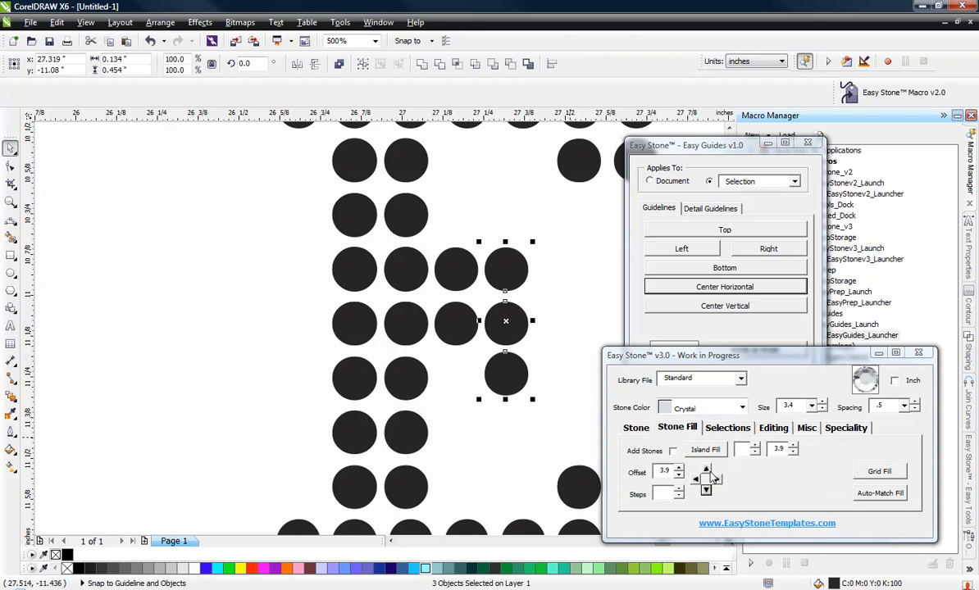
{"action": "left_click", "coordinate": [706, 470]}
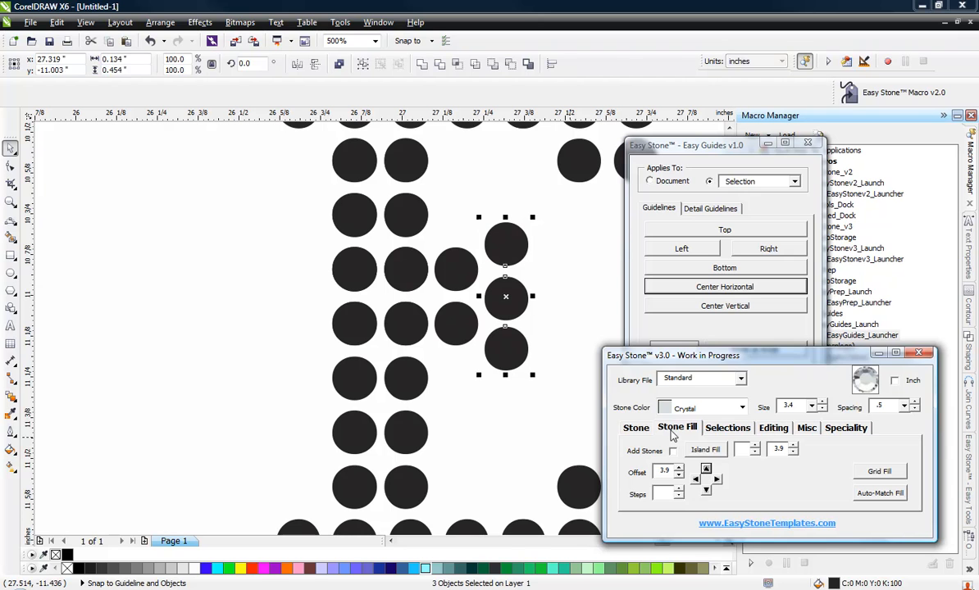
Shift the five stones of the E's middle bar down together by half a stone spacing.
{"action": "left_click", "coordinate": [561, 232]}
{"action": "left_click_drag", "start_coordinate": [518, 198], "coordinate": [391, 400]}
{"action": "left_click", "coordinate": [572, 280]}
{"action": "left_click_drag", "start_coordinate": [556, 212], "coordinate": [401, 387]}
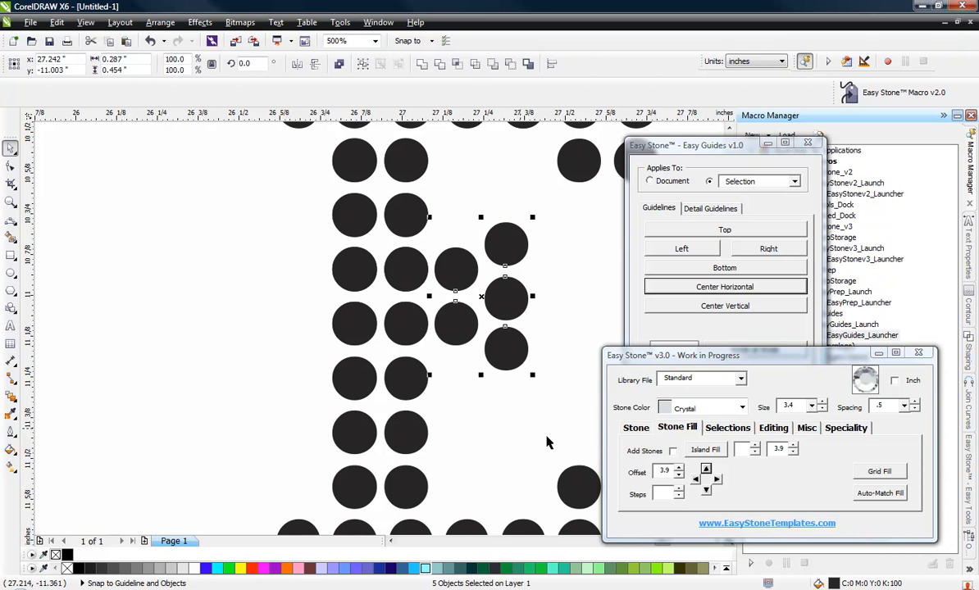
{"action": "left_click", "coordinate": [707, 491]}
{"action": "left_click", "coordinate": [280, 251]}
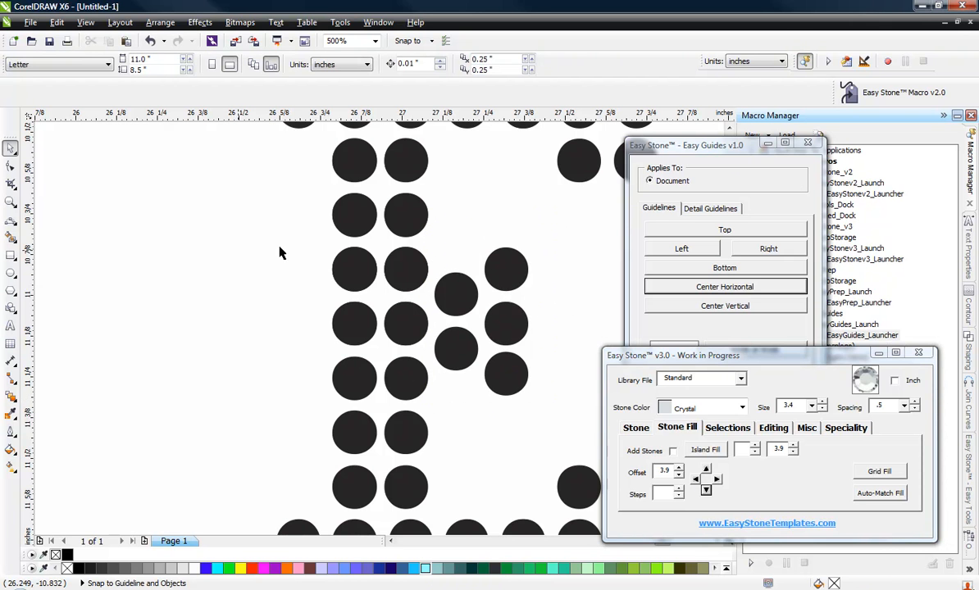
{"action": "scroll", "coordinate": [474, 314], "scroll_direction": "down", "scroll_amount": 2}
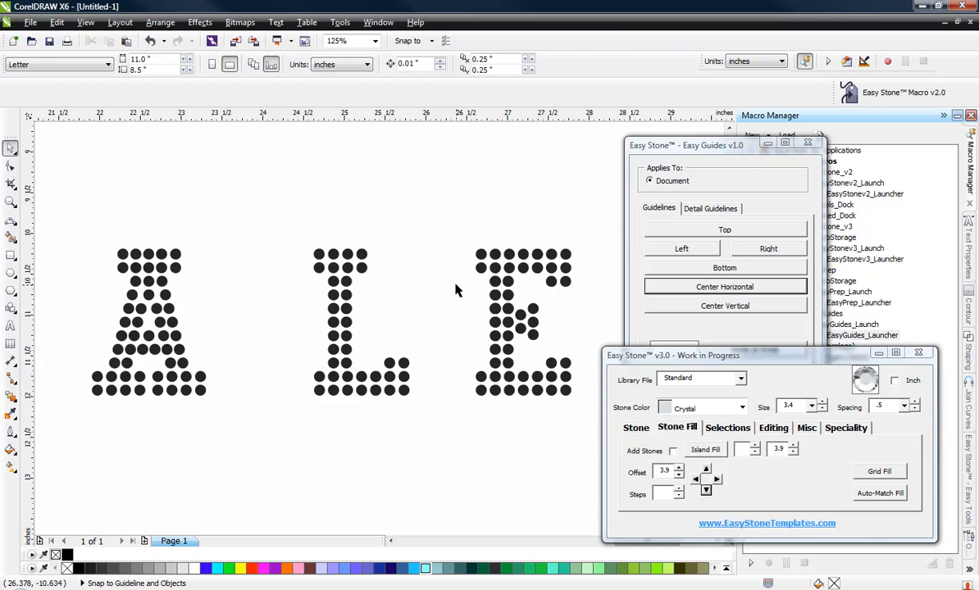
{"action": "scroll", "coordinate": [456, 286], "scroll_direction": "down", "scroll_amount": 2}
{"action": "scroll", "coordinate": [508, 325], "scroll_direction": "up", "scroll_amount": 2}
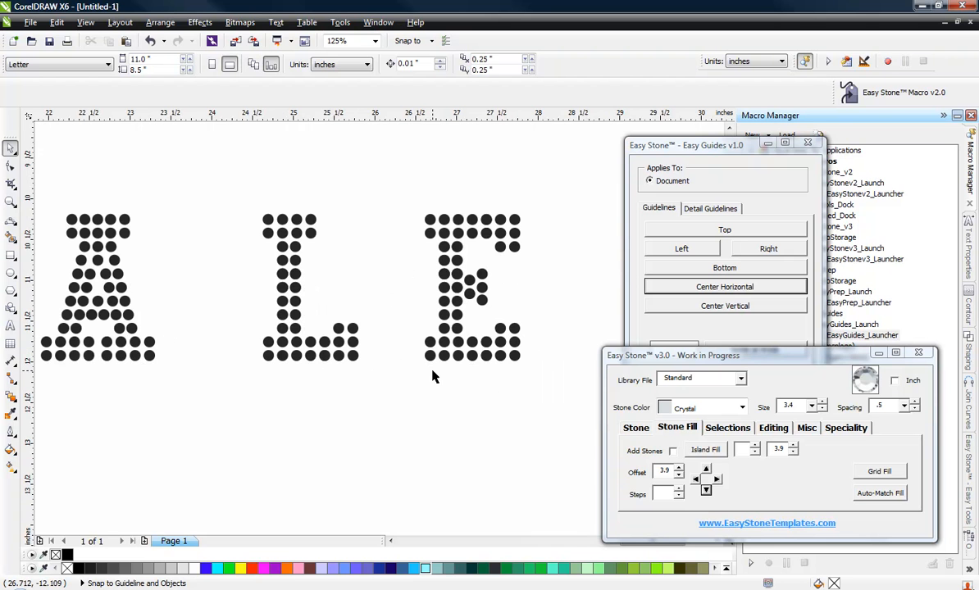
{"action": "left_click_drag", "start_coordinate": [428, 236], "coordinate": [532, 394]}
{"action": "left_click_drag", "start_coordinate": [468, 354], "coordinate": [298, 354]}
{"action": "key", "text": "ctrl+z"}
{"action": "left_click", "coordinate": [387, 300]}
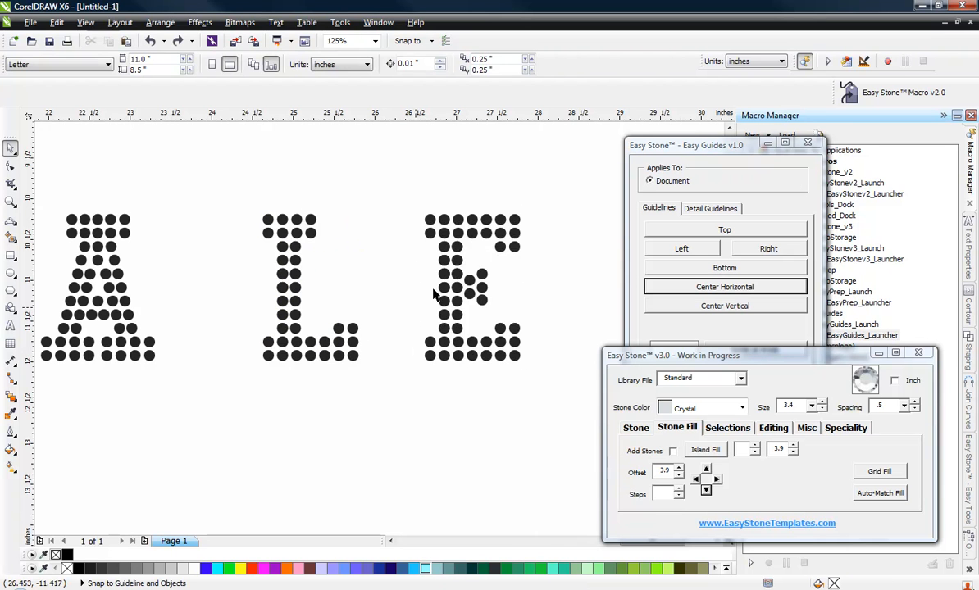
Delete the larger E, B and A from the original rhinestone word BASE, keeping only its S.
{"action": "scroll", "coordinate": [474, 304], "scroll_direction": "down", "scroll_amount": 2}
{"action": "scroll", "coordinate": [527, 346], "scroll_direction": "down", "scroll_amount": 2}
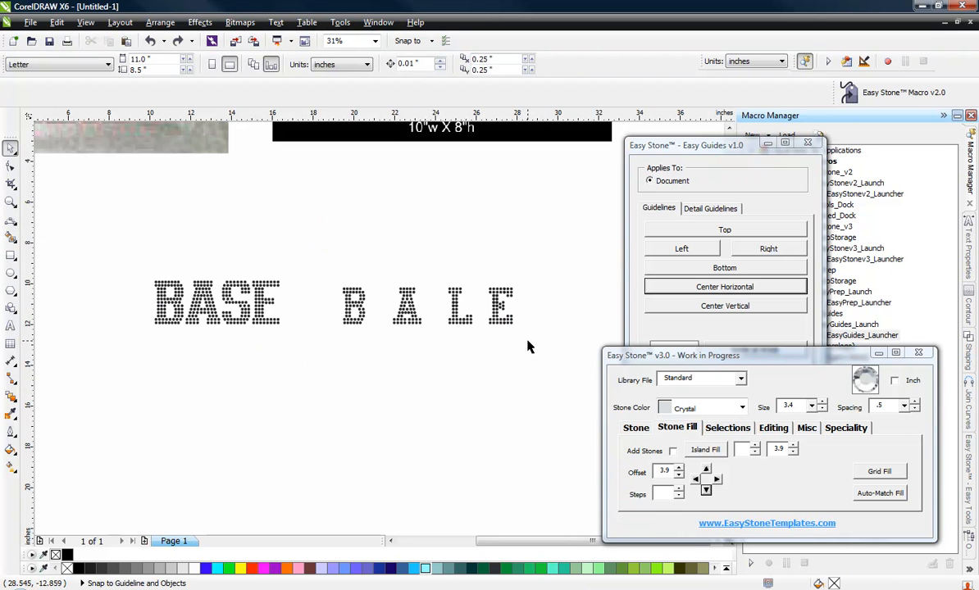
{"action": "scroll", "coordinate": [229, 305], "scroll_direction": "up", "scroll_amount": 2}
{"action": "left_click_drag", "start_coordinate": [358, 187], "coordinate": [278, 387]}
{"action": "key", "text": "Delete"}
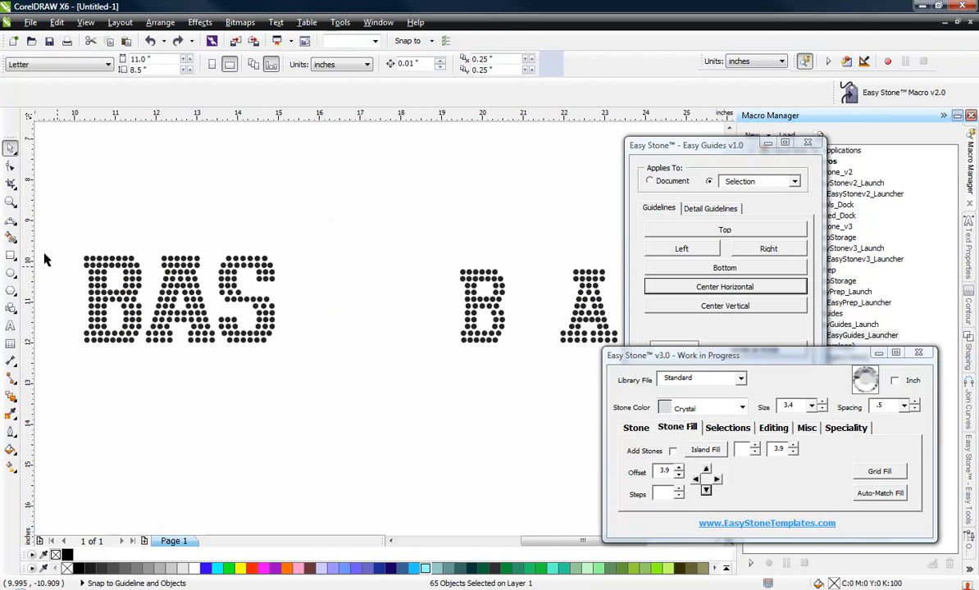
{"action": "left_click_drag", "start_coordinate": [195, 340], "coordinate": [218, 371]}
{"action": "key", "text": "Delete"}
Move the remaining large S horizontally about 3.5 inches toward the smaller B.
{"action": "left_click_drag", "start_coordinate": [173, 232], "coordinate": [361, 392]}
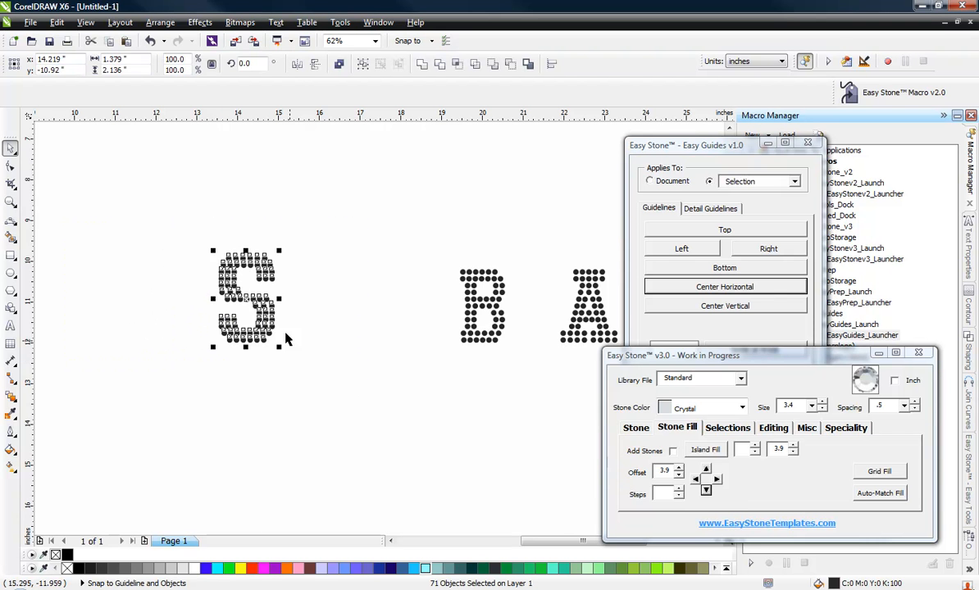
{"action": "left_click_drag", "start_coordinate": [271, 337], "coordinate": [414, 335]}
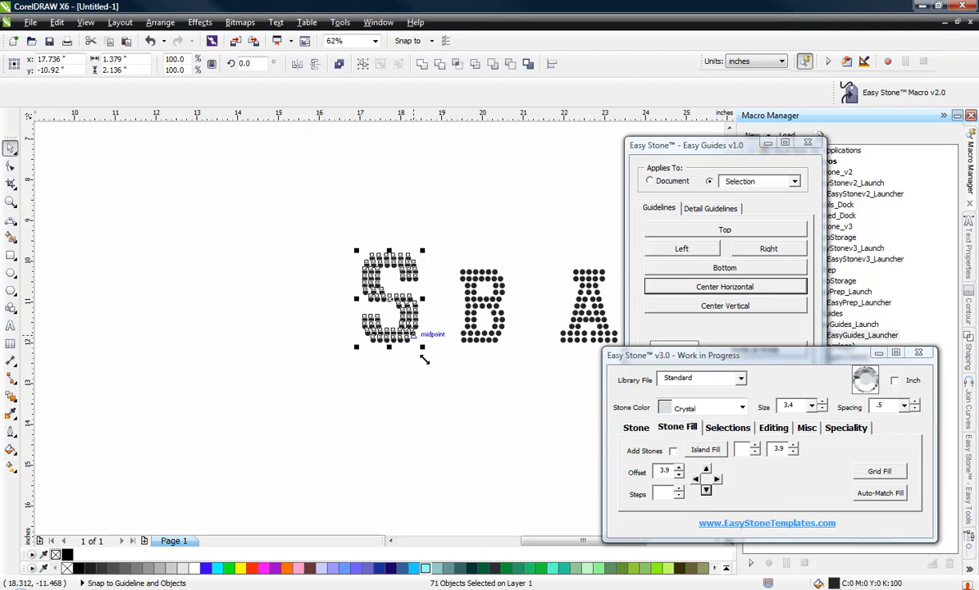
{"action": "left_click", "coordinate": [441, 401]}
Add a horizontal guideline through the center of the first stone in the smaller B's top row.
{"action": "scroll", "coordinate": [446, 268], "scroll_direction": "up", "scroll_amount": 1}
{"action": "left_click", "coordinate": [481, 279]}
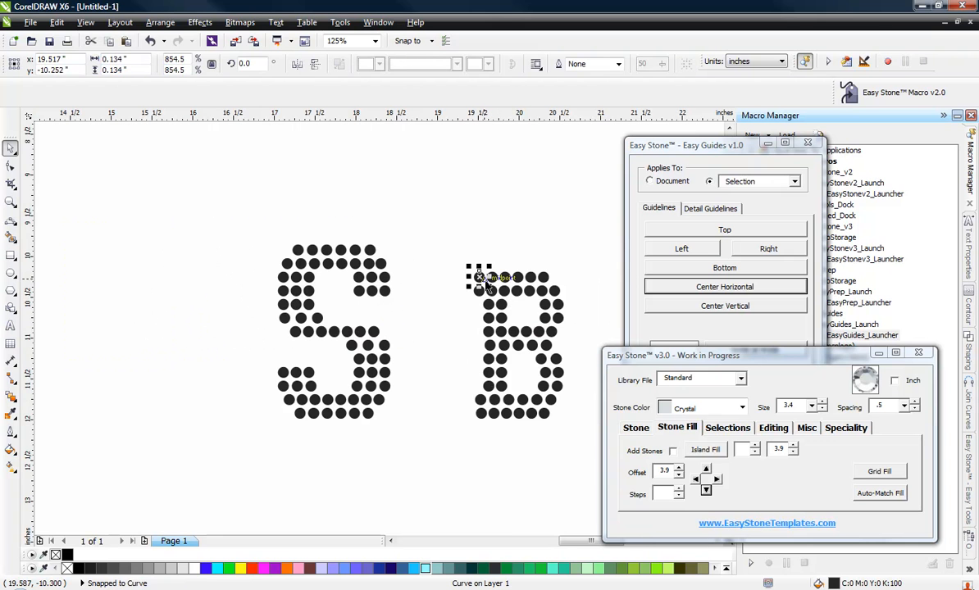
{"action": "left_click", "coordinate": [727, 428]}
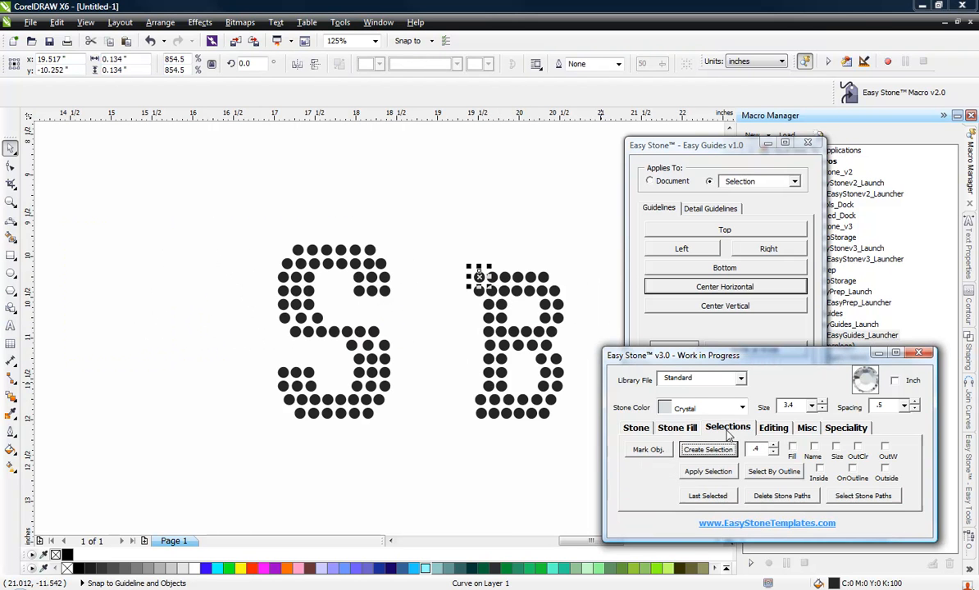
{"action": "left_click", "coordinate": [710, 289]}
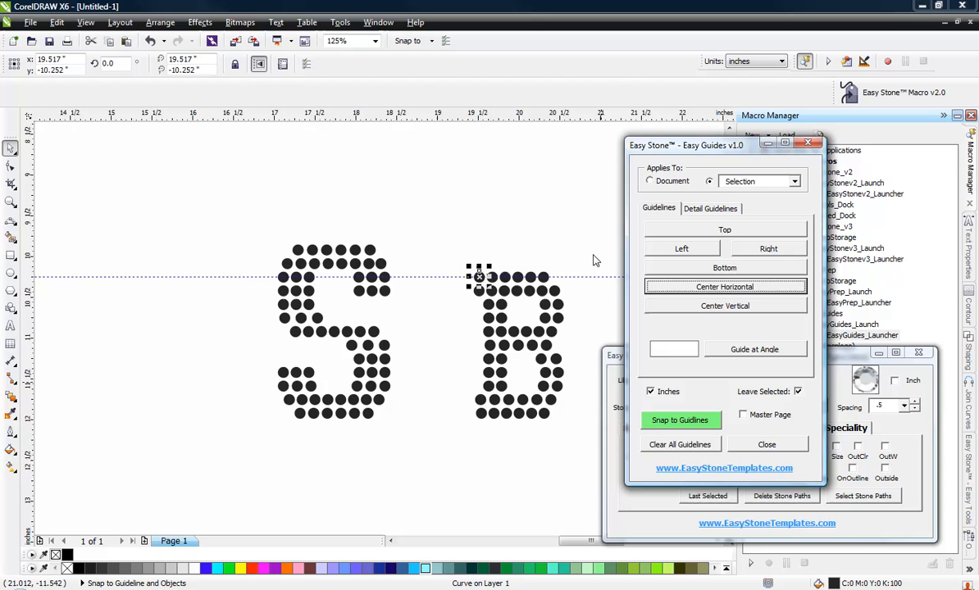
{"action": "left_click", "coordinate": [450, 210]}
Delete the leftmost stone from each of the S's top six rows.
{"action": "scroll", "coordinate": [268, 321], "scroll_direction": "up", "scroll_amount": 1}
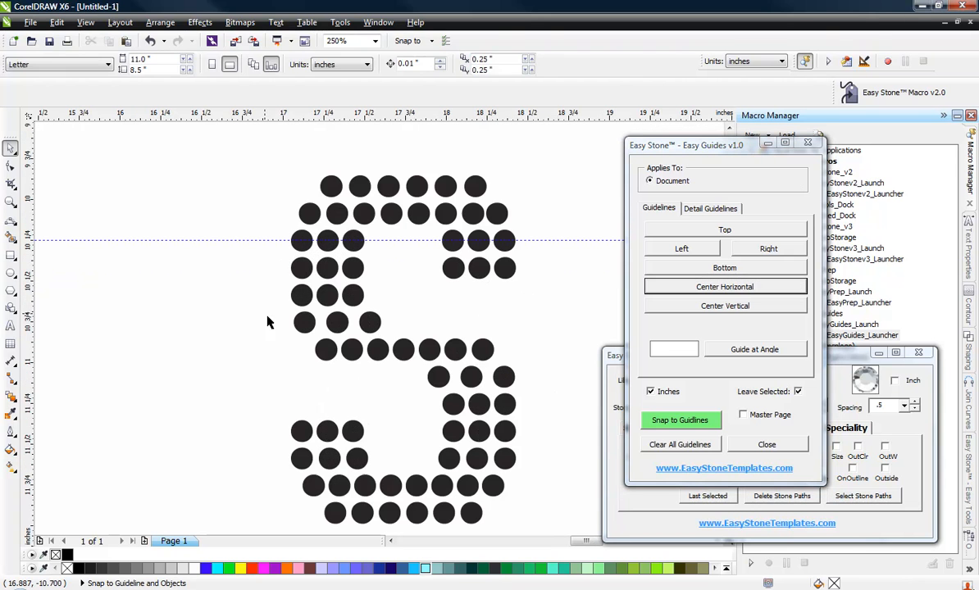
{"action": "left_click", "coordinate": [332, 188]}
{"action": "key", "text": "Delete"}
{"action": "left_click", "coordinate": [311, 213]}
{"action": "key", "text": "Delete"}
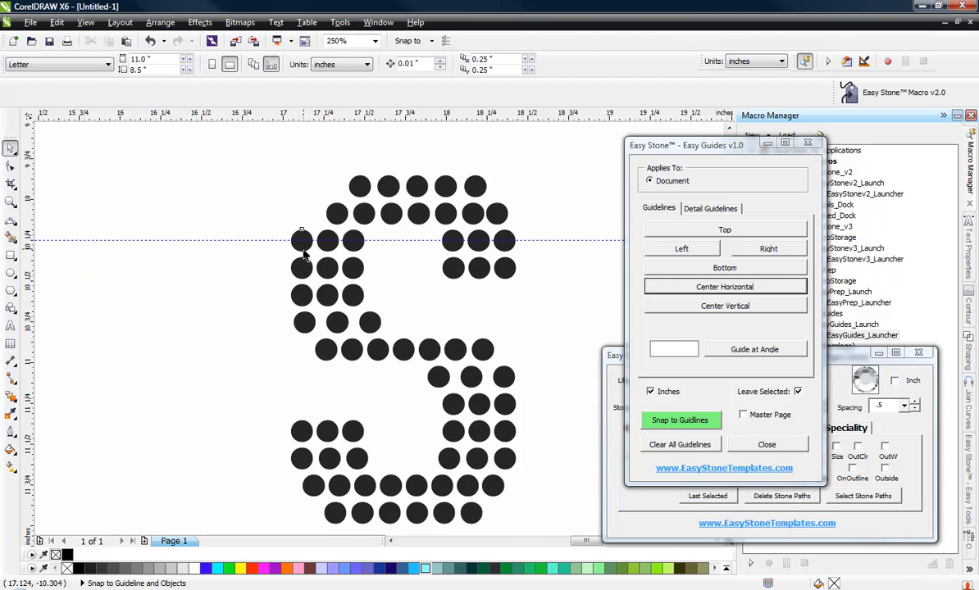
{"action": "left_click", "coordinate": [302, 246]}
{"action": "key", "text": "Delete"}
{"action": "left_click", "coordinate": [302, 269]}
{"action": "key", "text": "Delete"}
{"action": "left_click", "coordinate": [302, 295]}
{"action": "key", "text": "Delete"}
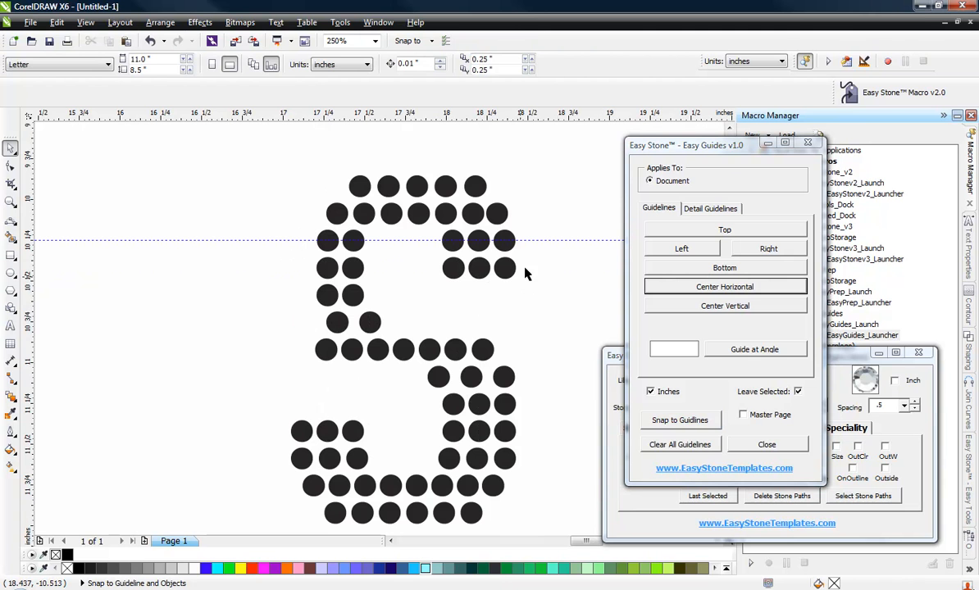
Delete the rightmost stone from each of the S's top four rows.
{"action": "left_click", "coordinate": [506, 269]}
{"action": "key", "text": "Delete"}
{"action": "left_click", "coordinate": [504, 240]}
{"action": "key", "text": "Delete"}
{"action": "left_click", "coordinate": [496, 212]}
{"action": "key", "text": "Delete"}
{"action": "left_click", "coordinate": [476, 187]}
{"action": "key", "text": "Delete"}
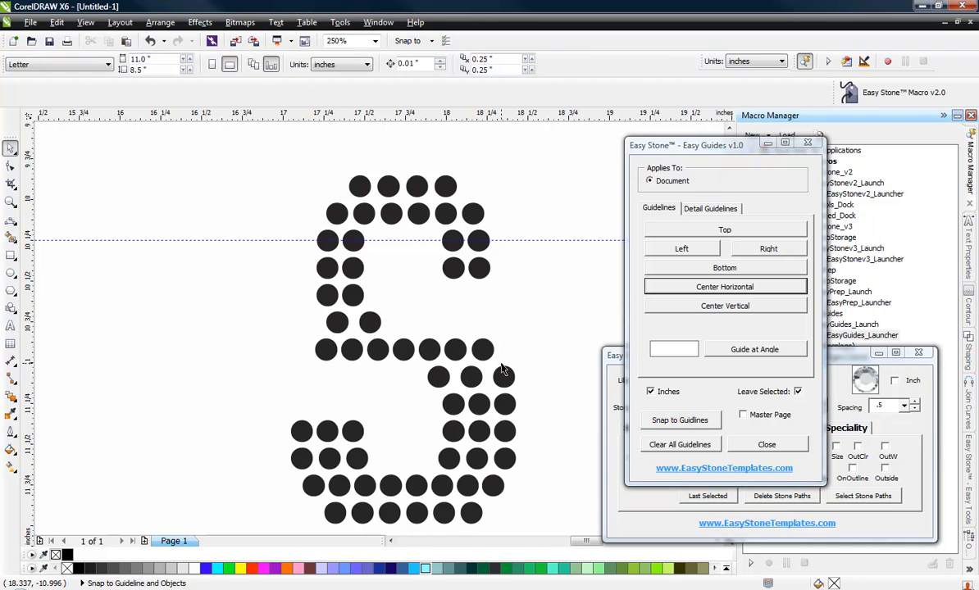
Delete the rightmost stone from each of the S's bottom seven rows.
{"action": "left_click", "coordinate": [483, 349]}
{"action": "key", "text": "Delete"}
{"action": "left_click", "coordinate": [504, 376]}
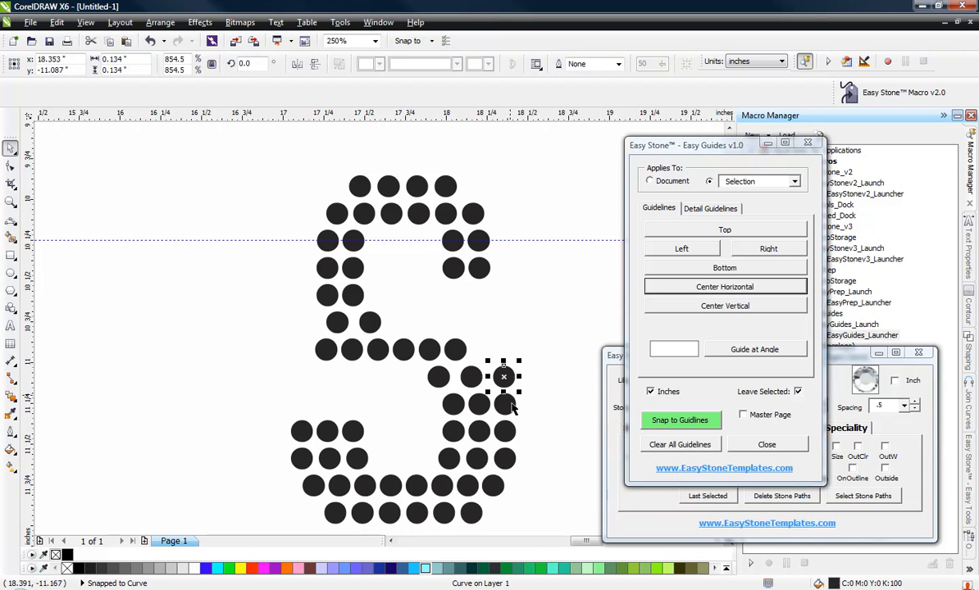
{"action": "key", "text": "Delete"}
{"action": "left_click", "coordinate": [505, 403]}
{"action": "key", "text": "Delete"}
{"action": "left_click", "coordinate": [504, 431]}
{"action": "key", "text": "Delete"}
{"action": "left_click", "coordinate": [504, 459]}
{"action": "key", "text": "Delete"}
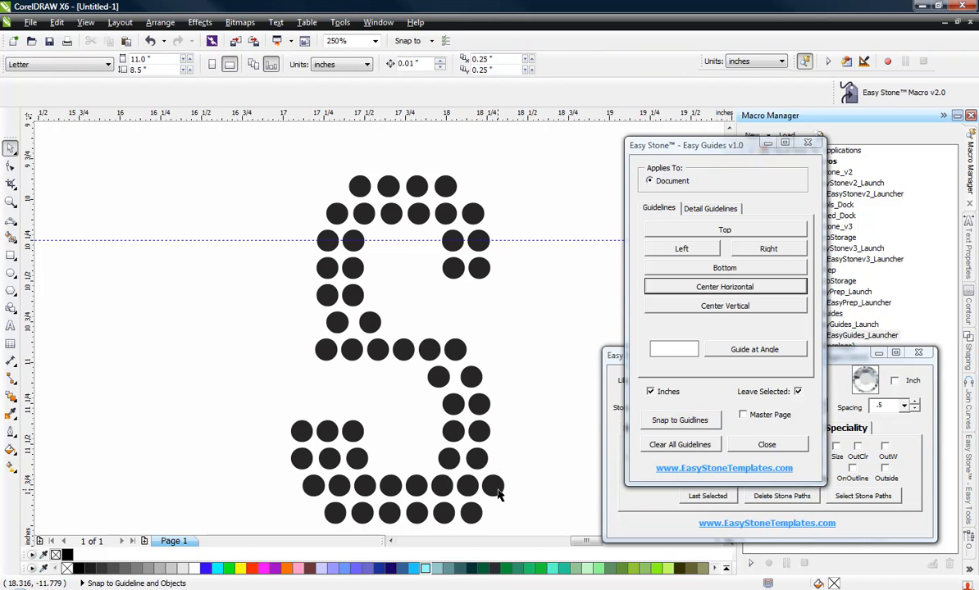
{"action": "left_click", "coordinate": [496, 490]}
{"action": "key", "text": "Delete"}
{"action": "left_click", "coordinate": [471, 513]}
{"action": "key", "text": "Delete"}
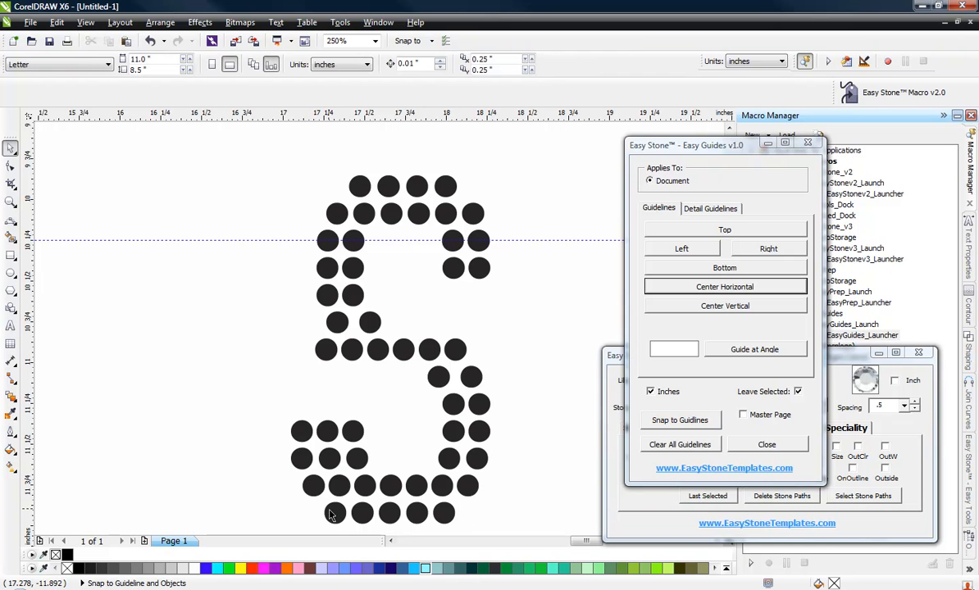
Delete the leftmost stone from each of the S's bottom four rows.
{"action": "left_click", "coordinate": [333, 510]}
{"action": "key", "text": "Delete"}
{"action": "left_click", "coordinate": [313, 486]}
{"action": "key", "text": "Delete"}
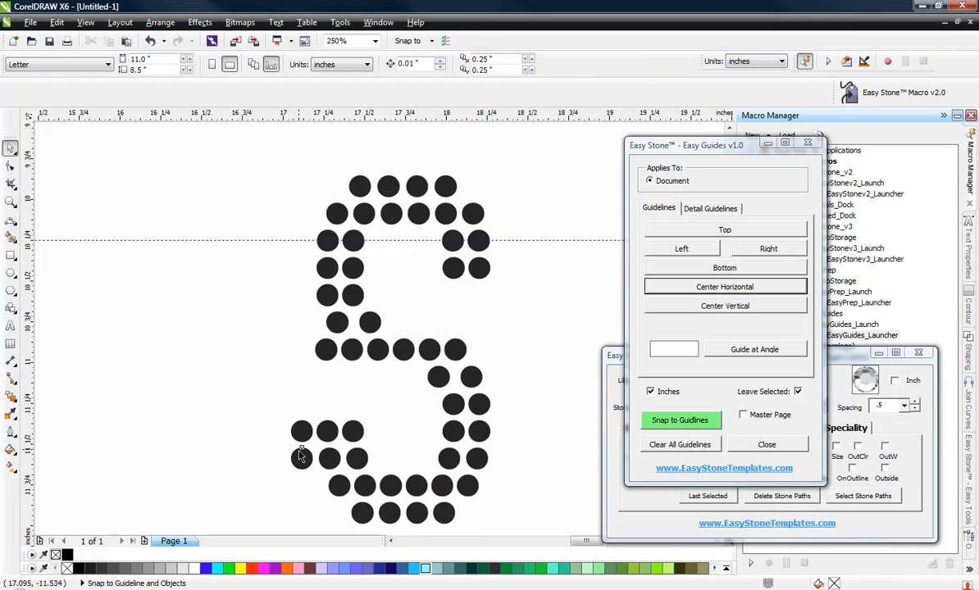
{"action": "left_click", "coordinate": [302, 458]}
{"action": "key", "text": "Delete"}
{"action": "left_click", "coordinate": [300, 429]}
{"action": "key", "text": "Delete"}
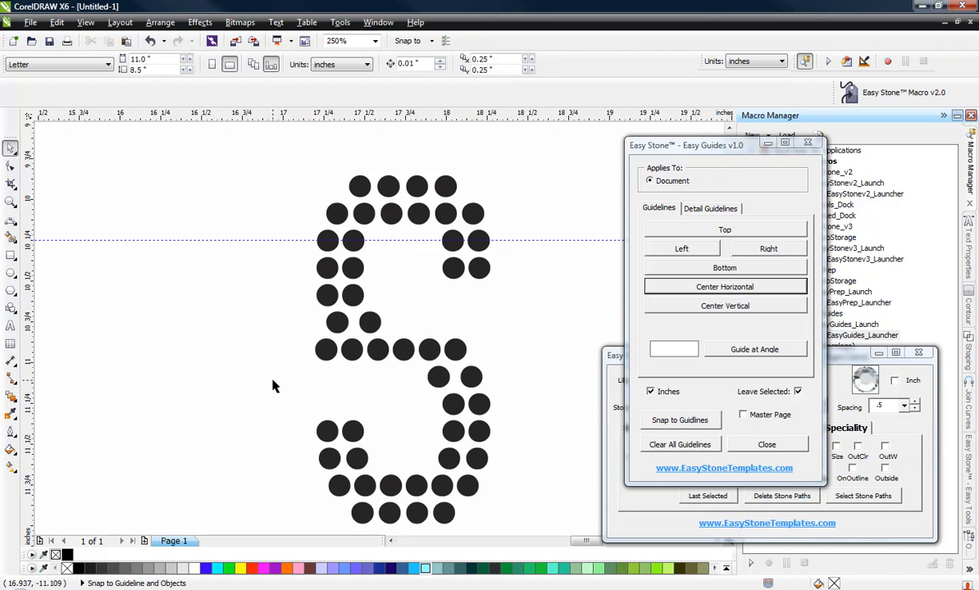
Delete the three middle rows of stones between the S's upper and lower curves.
{"action": "left_click", "coordinate": [327, 349]}
{"action": "key", "text": "Delete"}
{"action": "left_click_drag", "start_coordinate": [268, 312], "coordinate": [509, 394]}
{"action": "key", "text": "Delete"}
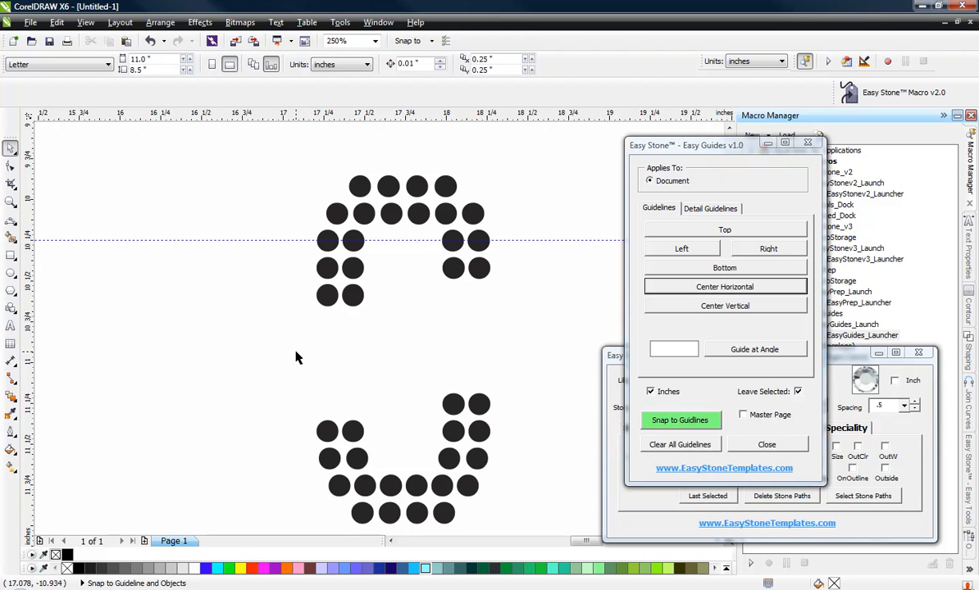
Move the S's upper curve of stones down so its top row sits on the horizontal guideline.
{"action": "scroll", "coordinate": [296, 357], "scroll_direction": "down", "scroll_amount": 2}
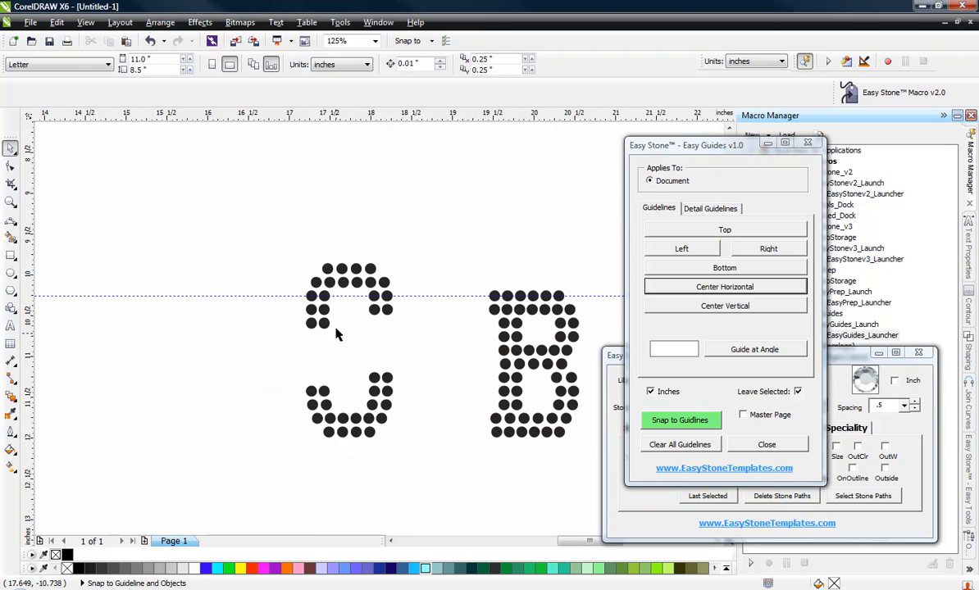
{"action": "scroll", "coordinate": [337, 335], "scroll_direction": "up", "scroll_amount": 2}
{"action": "left_click_drag", "start_coordinate": [215, 174], "coordinate": [470, 396]}
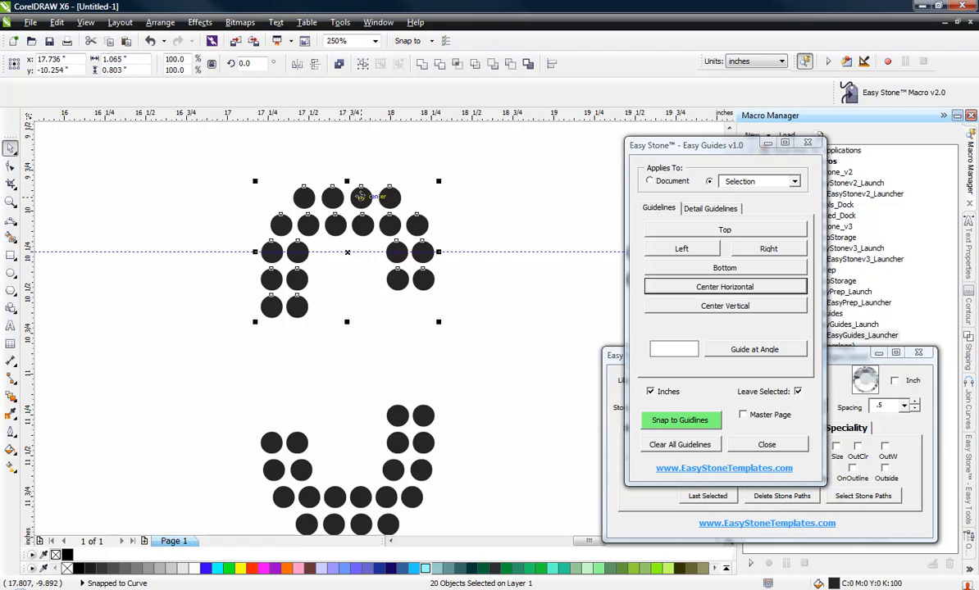
{"action": "left_click_drag", "start_coordinate": [365, 197], "coordinate": [362, 251]}
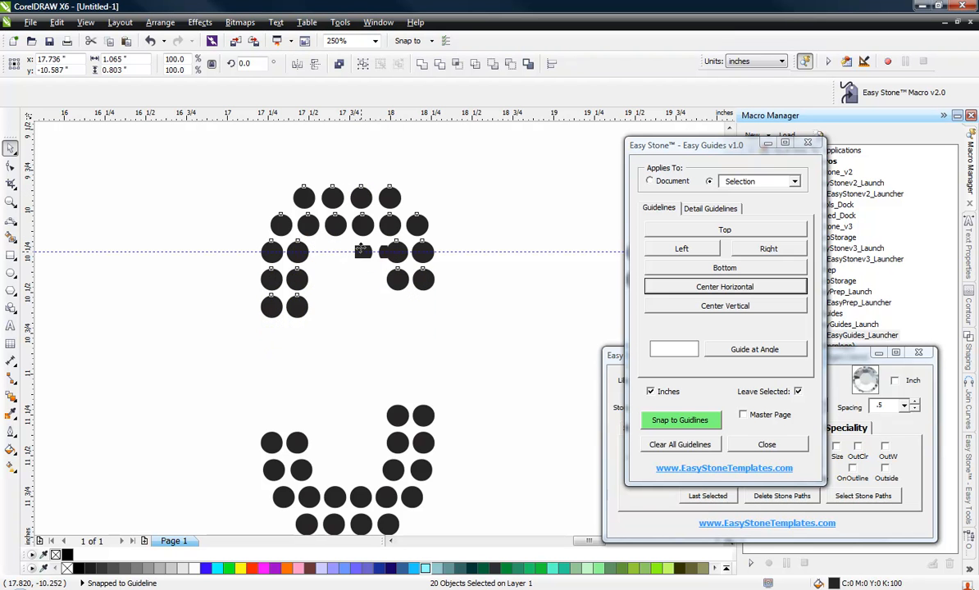
{"action": "left_click", "coordinate": [270, 255]}
{"action": "scroll", "coordinate": [275, 324], "scroll_direction": "down", "scroll_amount": 2}
{"action": "scroll", "coordinate": [390, 420], "scroll_direction": "up", "scroll_amount": 2}
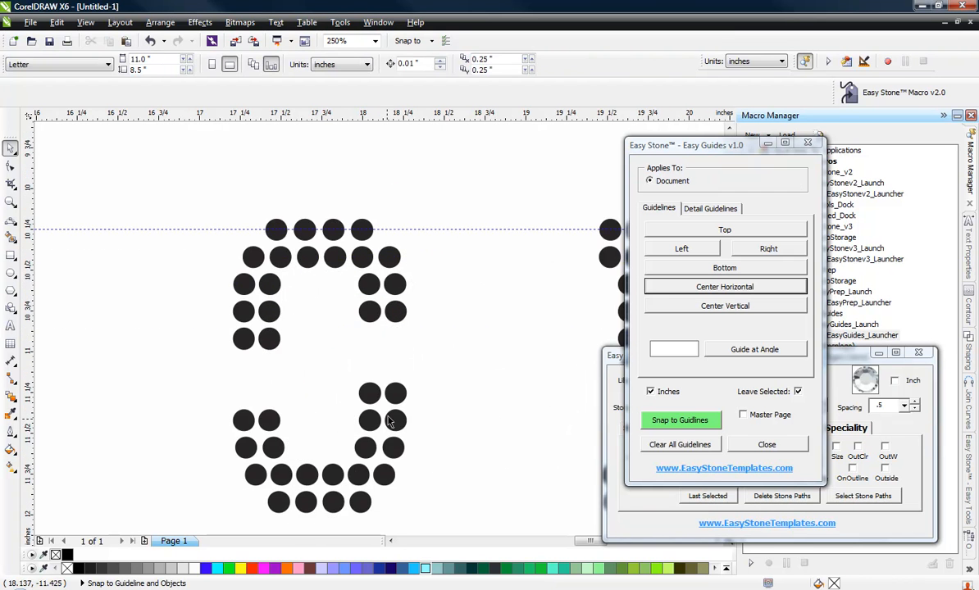
Delete the end pair of stones from the S's upper-right tip and from its lower-left tip.
{"action": "left_click_drag", "start_coordinate": [445, 305], "coordinate": [447, 297]}
{"action": "key", "text": "Delete"}
{"action": "left_click_drag", "start_coordinate": [319, 437], "coordinate": [317, 427]}
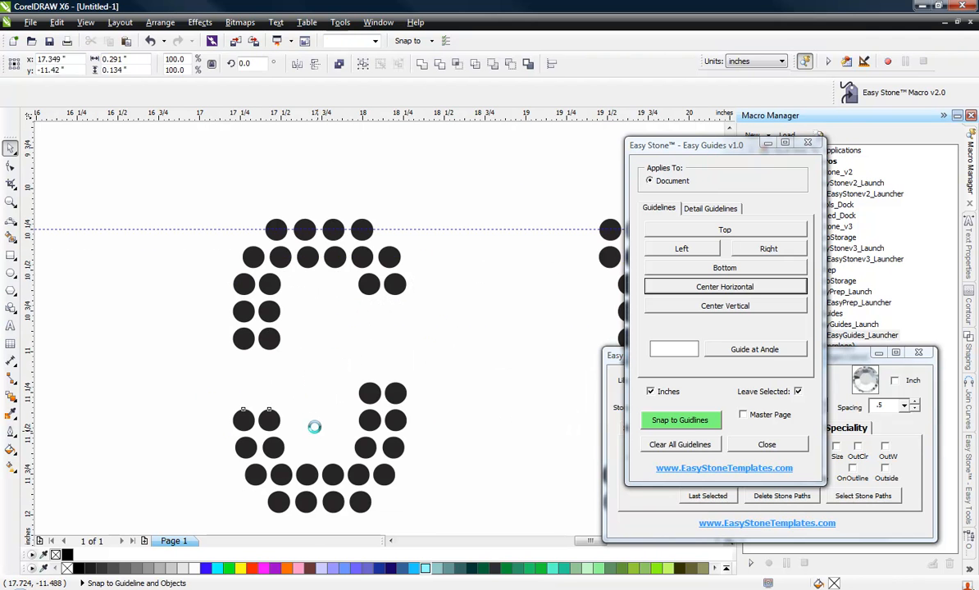
{"action": "key", "text": "Delete"}
Duplicate the upper curve's lowest left pair downward and the lower curve's highest right pair upward with a 3.9 offset.
{"action": "left_click_drag", "start_coordinate": [203, 369], "coordinate": [311, 330]}
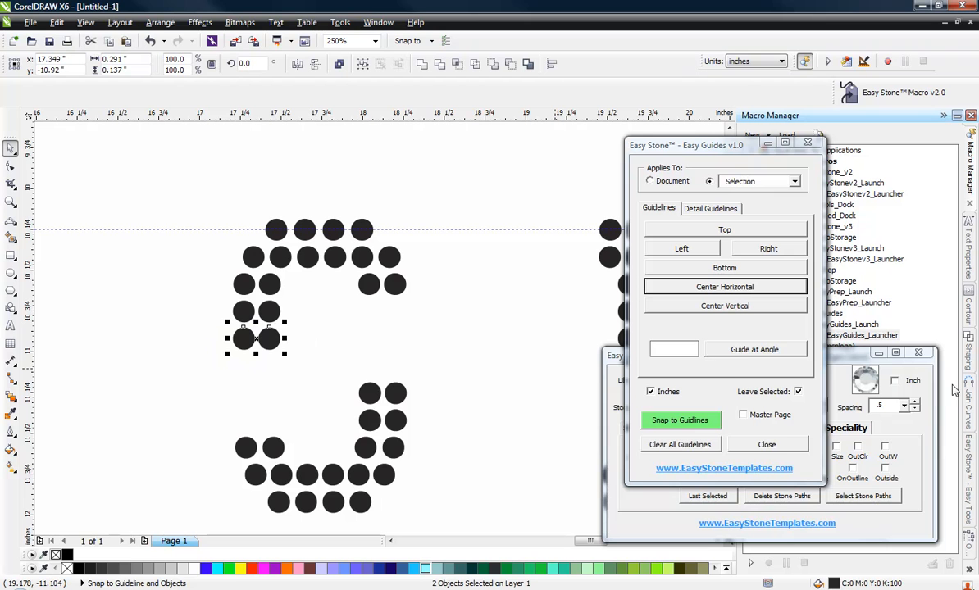
{"action": "left_click", "coordinate": [864, 375]}
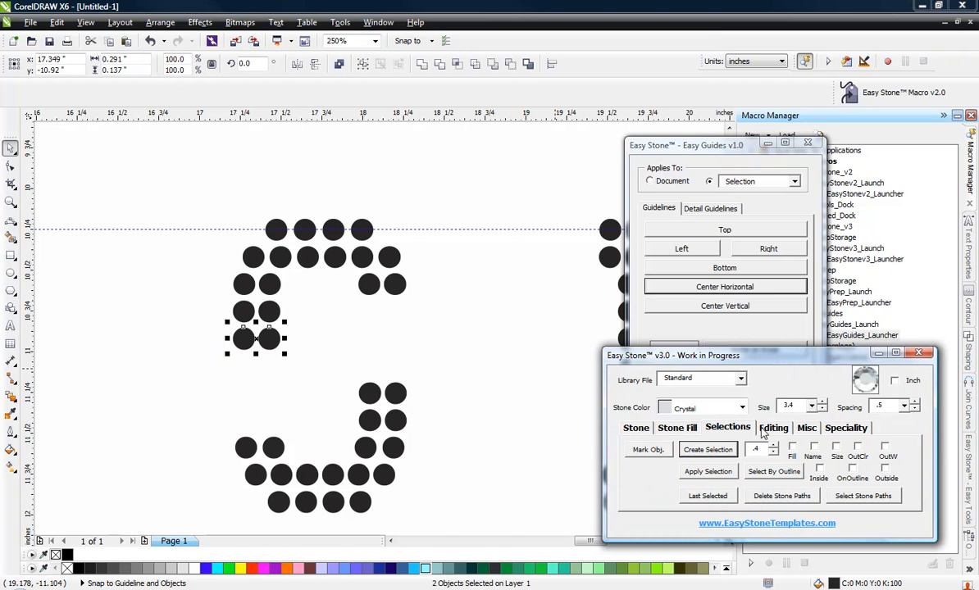
{"action": "left_click", "coordinate": [677, 428]}
{"action": "left_click", "coordinate": [706, 490]}
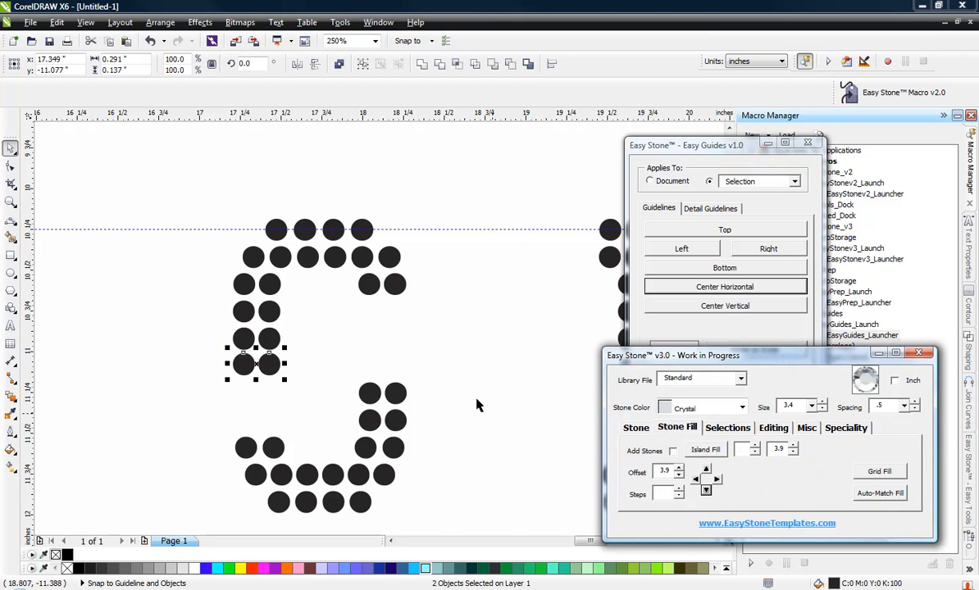
{"action": "left_click", "coordinate": [363, 378]}
{"action": "left_click_drag", "start_coordinate": [337, 366], "coordinate": [432, 412]}
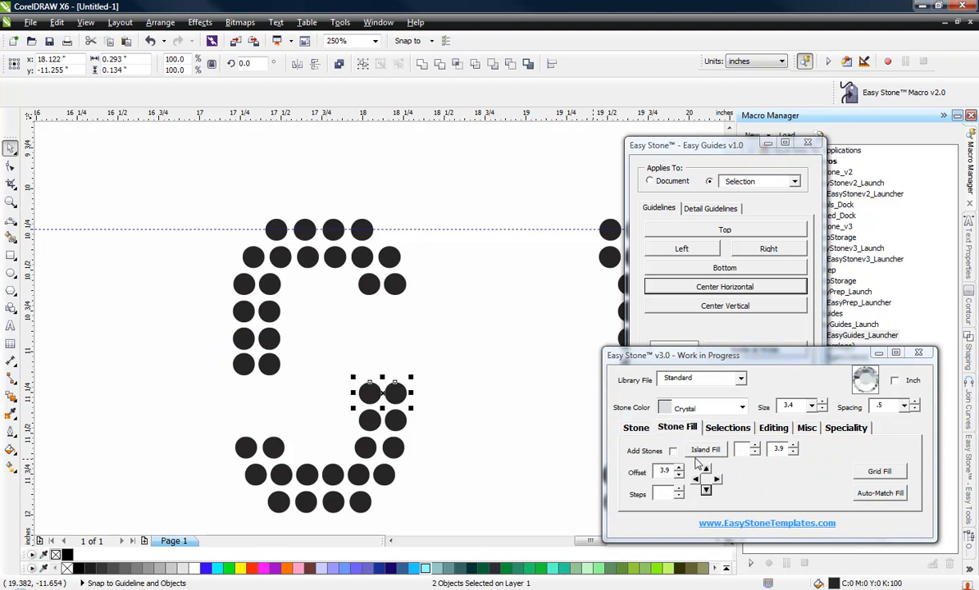
{"action": "left_click", "coordinate": [706, 468]}
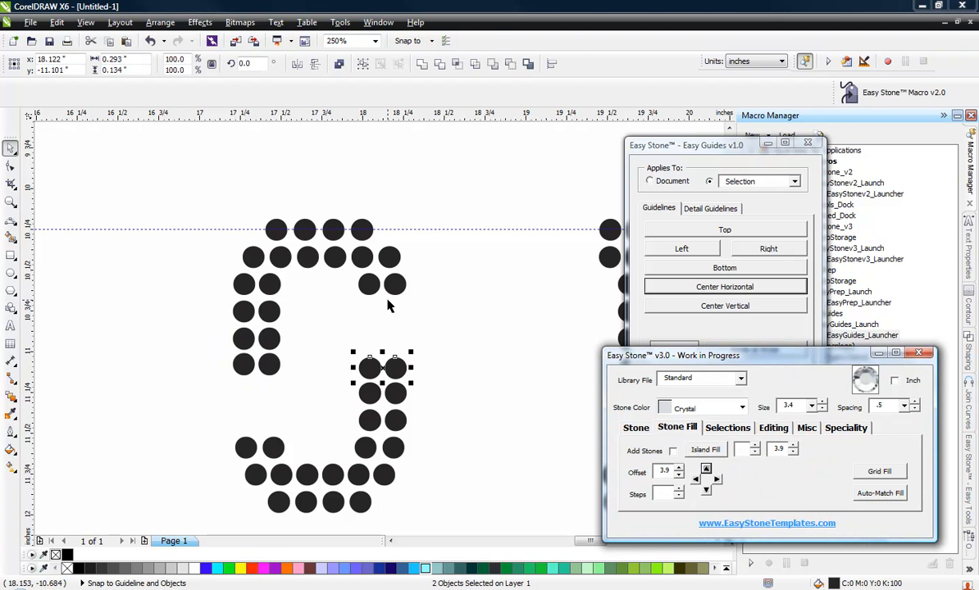
{"action": "left_click", "coordinate": [390, 334]}
Shift the two uppermost pairs of the S's lower right side leftward in staggered steps to form a curve.
{"action": "scroll", "coordinate": [338, 334], "scroll_direction": "up", "scroll_amount": 2}
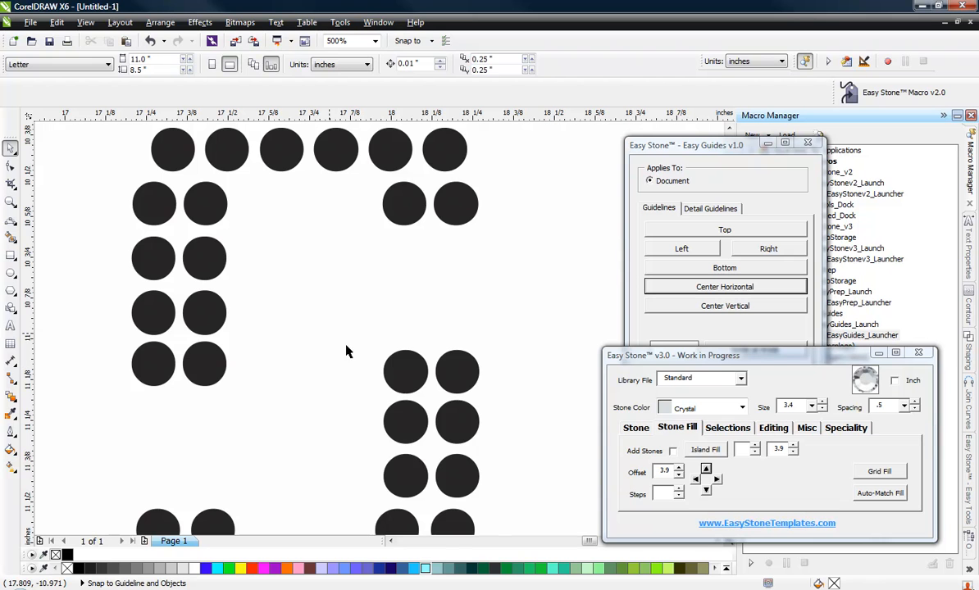
{"action": "left_click_drag", "start_coordinate": [329, 333], "coordinate": [490, 403]}
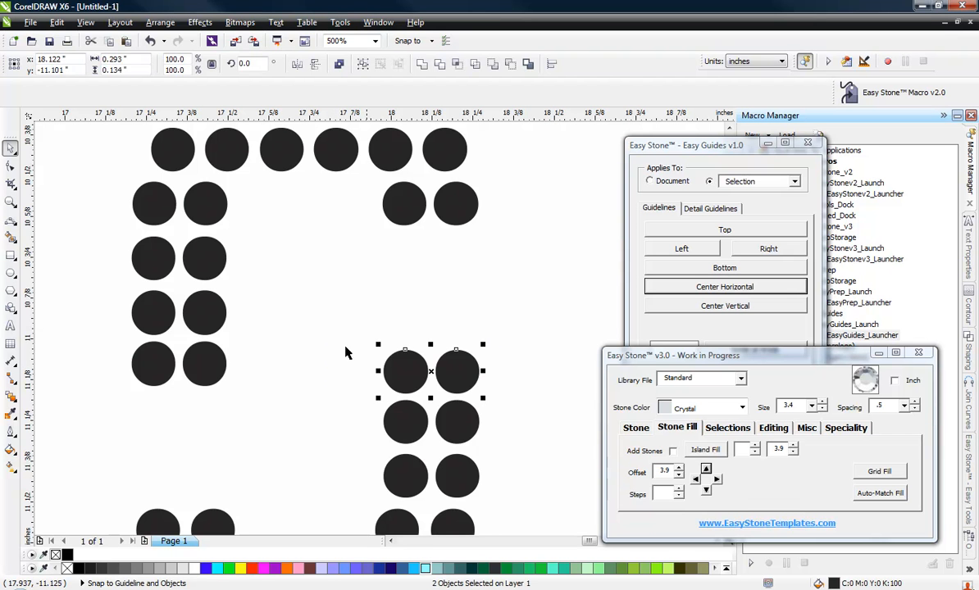
{"action": "left_click_drag", "start_coordinate": [334, 322], "coordinate": [437, 430]}
{"action": "scroll", "coordinate": [465, 429], "scroll_direction": "up", "scroll_amount": 1}
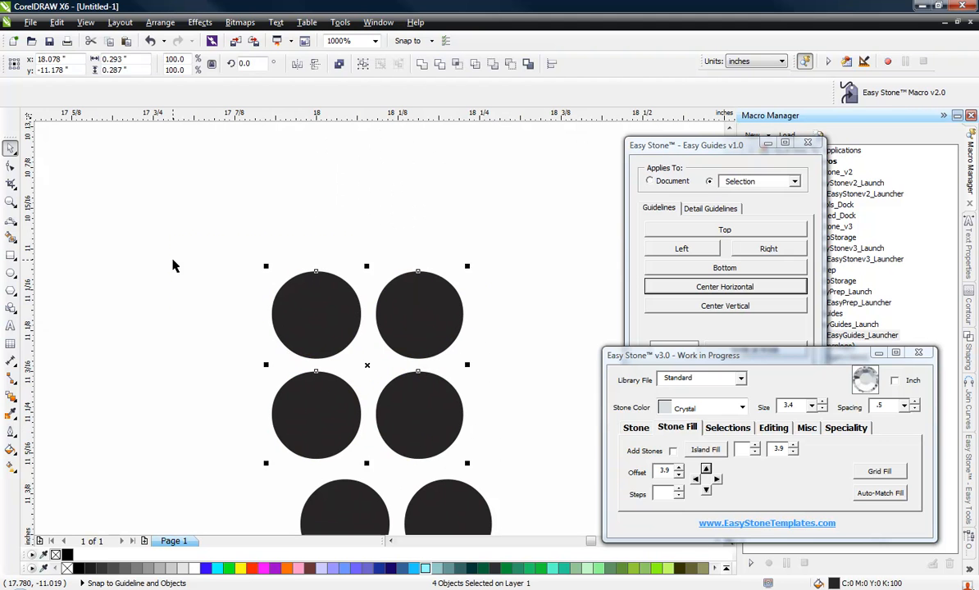
{"action": "left_click_drag", "start_coordinate": [172, 265], "coordinate": [410, 343]}
{"action": "scroll", "coordinate": [498, 311], "scroll_direction": "down", "scroll_amount": 1}
{"action": "left_click", "coordinate": [168, 357]}
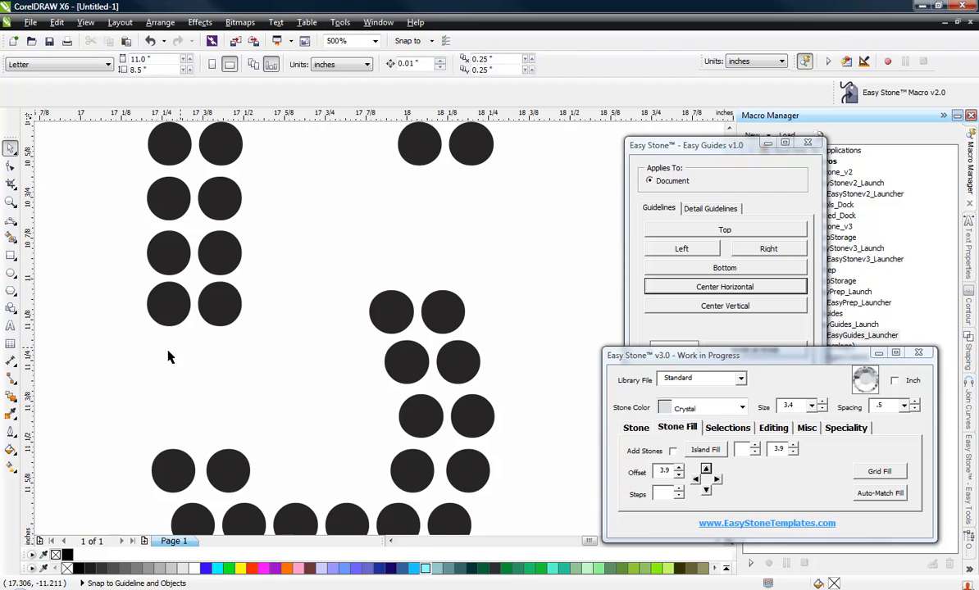
Shift the two lowest pairs of the S's upper left side rightward in staggered steps to form a curve.
{"action": "left_click_drag", "start_coordinate": [108, 341], "coordinate": [254, 223]}
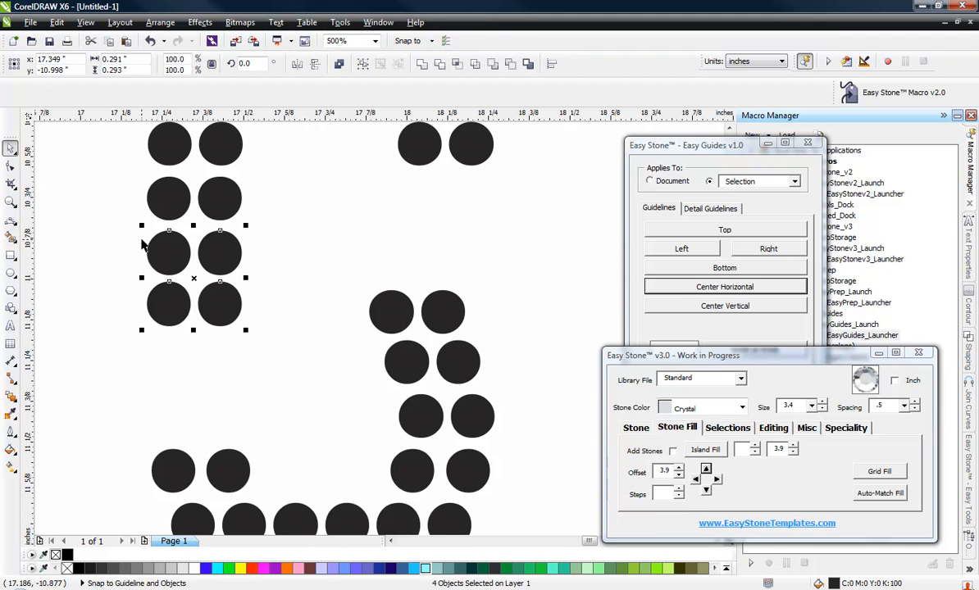
{"action": "scroll", "coordinate": [141, 244], "scroll_direction": "up", "scroll_amount": 1}
{"action": "left_click_drag", "start_coordinate": [170, 257], "coordinate": [200, 258]}
{"action": "left_click", "coordinate": [132, 313]}
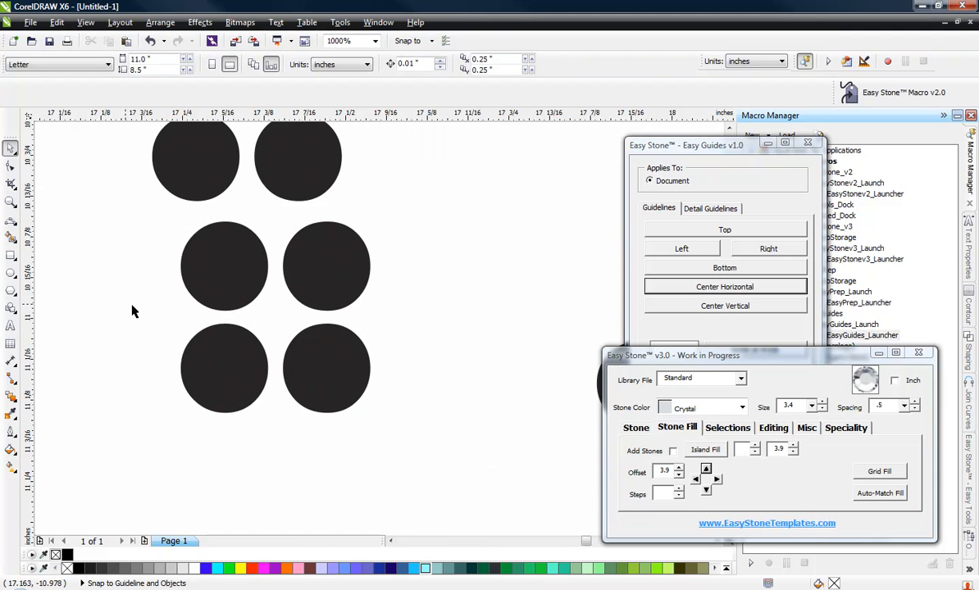
{"action": "left_click_drag", "start_coordinate": [133, 311], "coordinate": [395, 441]}
{"action": "left_click_drag", "start_coordinate": [342, 378], "coordinate": [385, 378]}
{"action": "scroll", "coordinate": [120, 283], "scroll_direction": "down", "scroll_amount": 1}
{"action": "left_click", "coordinate": [207, 397]}
Copy a stone twice along the S's middle row to bridge the gap between the left and right curves.
{"action": "scroll", "coordinate": [243, 343], "scroll_direction": "up", "scroll_amount": 1}
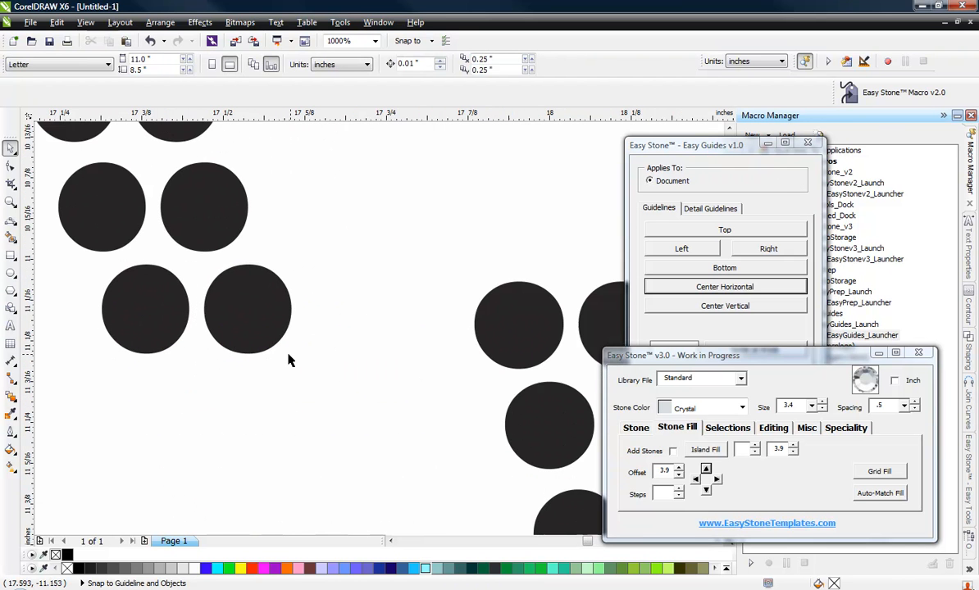
{"action": "left_click_drag", "start_coordinate": [239, 330], "coordinate": [446, 326]}
{"action": "right_click", "coordinate": [352, 331]}
{"action": "right_click", "coordinate": [446, 326]}
{"action": "scroll", "coordinate": [179, 295], "scroll_direction": "down", "scroll_amount": 2}
{"action": "scroll", "coordinate": [187, 302], "scroll_direction": "up", "scroll_amount": 1}
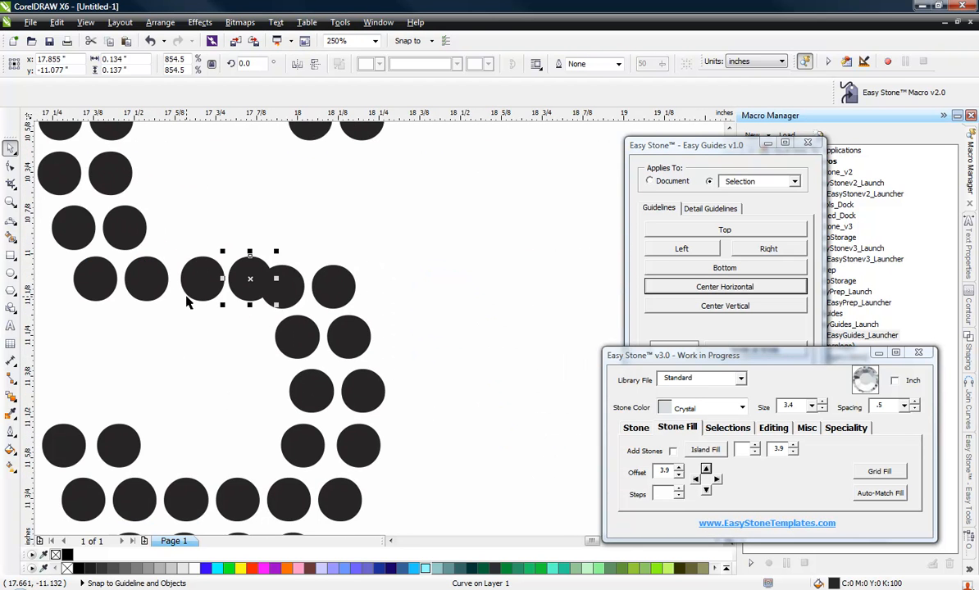
{"action": "scroll", "coordinate": [347, 320], "scroll_direction": "down", "scroll_amount": 1}
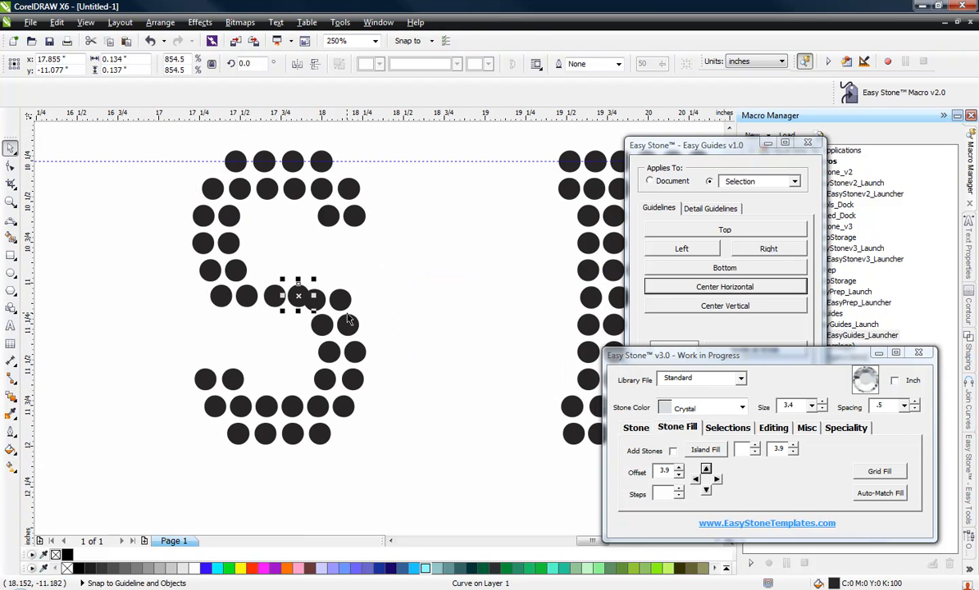
{"action": "left_click", "coordinate": [243, 346]}
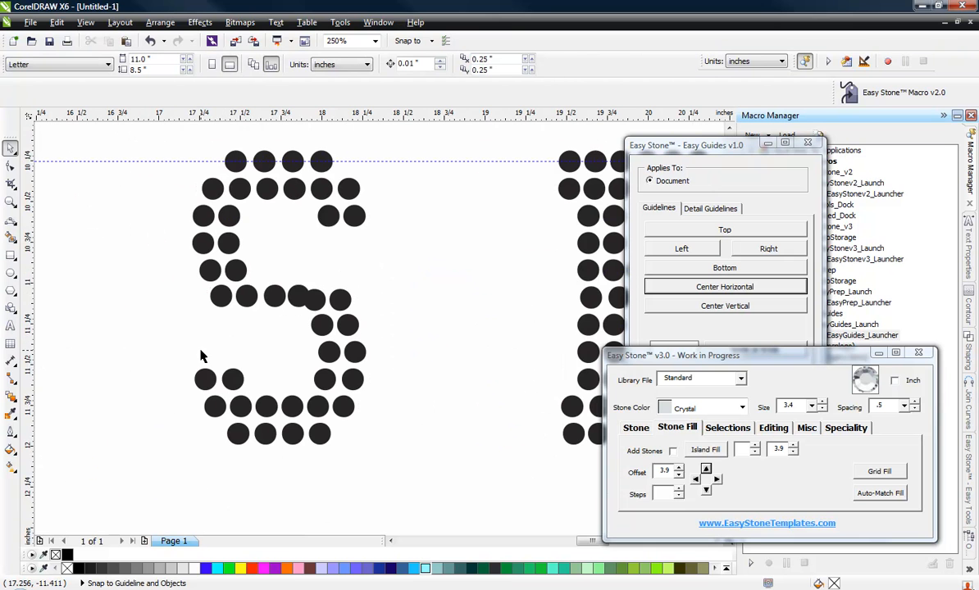
Create horizontal center guidelines for each object in the B's leftmost column of stones.
{"action": "scroll", "coordinate": [86, 258], "scroll_direction": "down", "scroll_amount": 1}
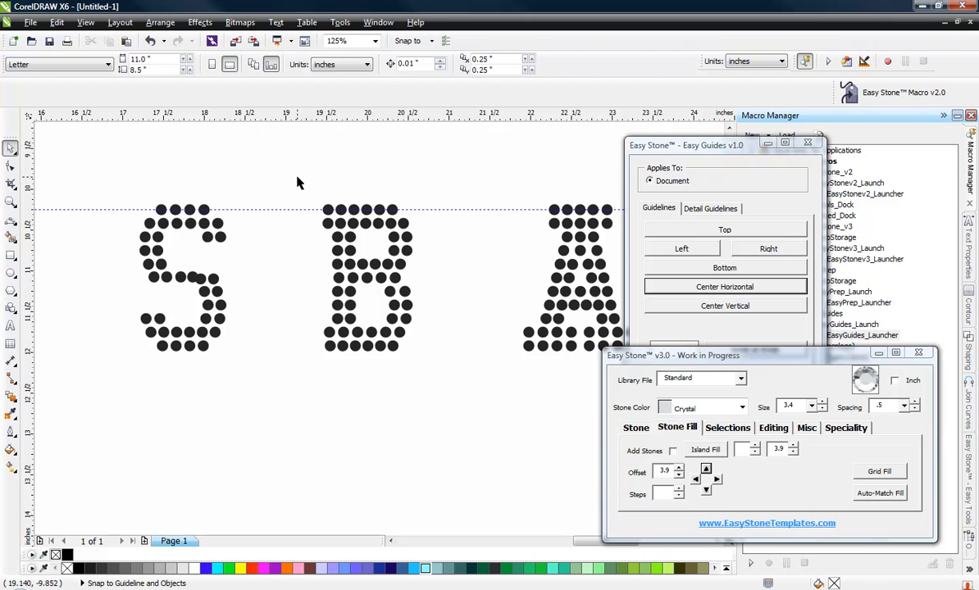
{"action": "left_click_drag", "start_coordinate": [318, 172], "coordinate": [343, 362]}
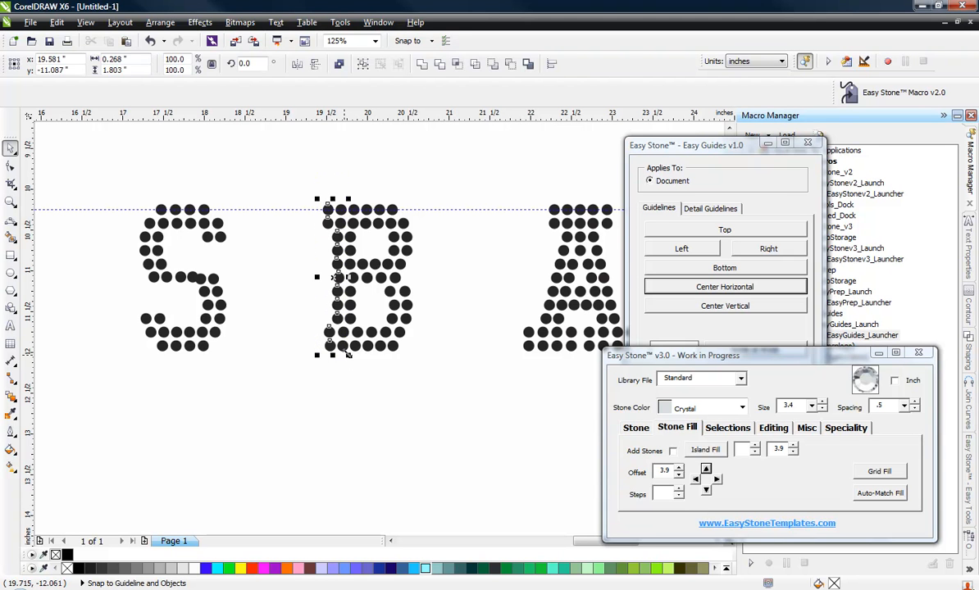
{"action": "left_click", "coordinate": [709, 181]}
{"action": "left_click", "coordinate": [779, 183]}
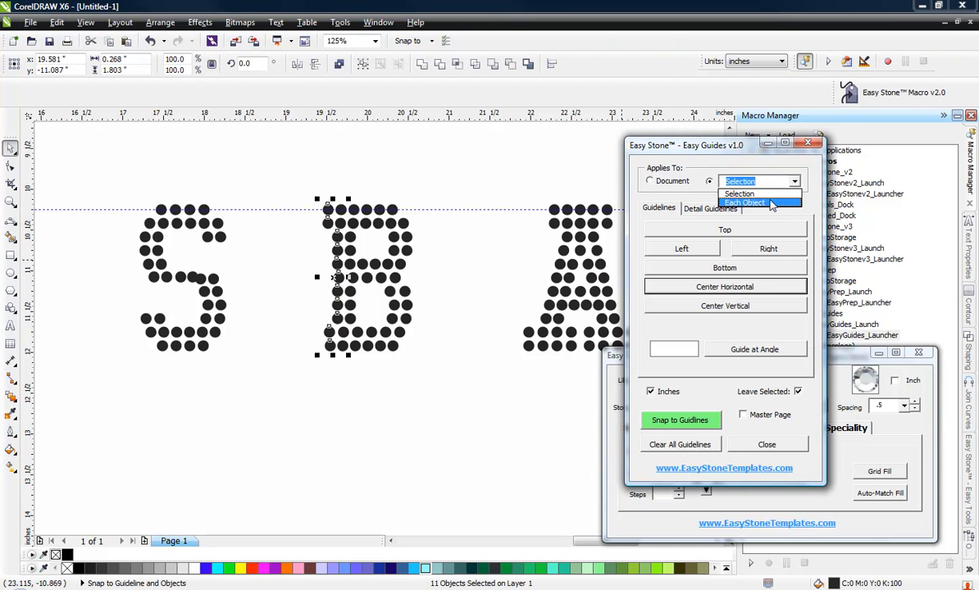
{"action": "left_click", "coordinate": [758, 284]}
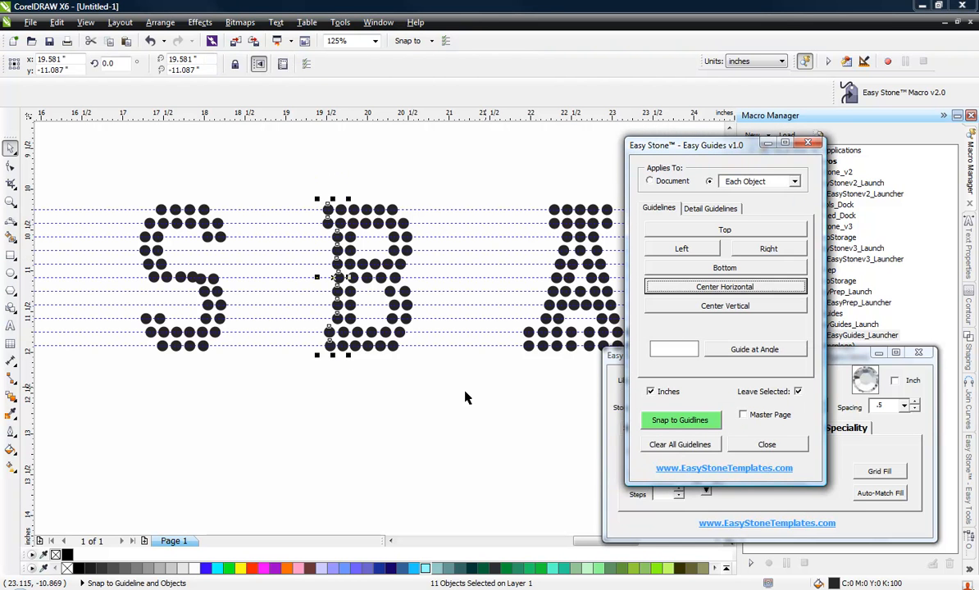
{"action": "left_click", "coordinate": [239, 365]}
Move the rightmost pair of stones in the S's middle row up onto its guideline.
{"action": "scroll", "coordinate": [207, 348], "scroll_direction": "up", "scroll_amount": 2}
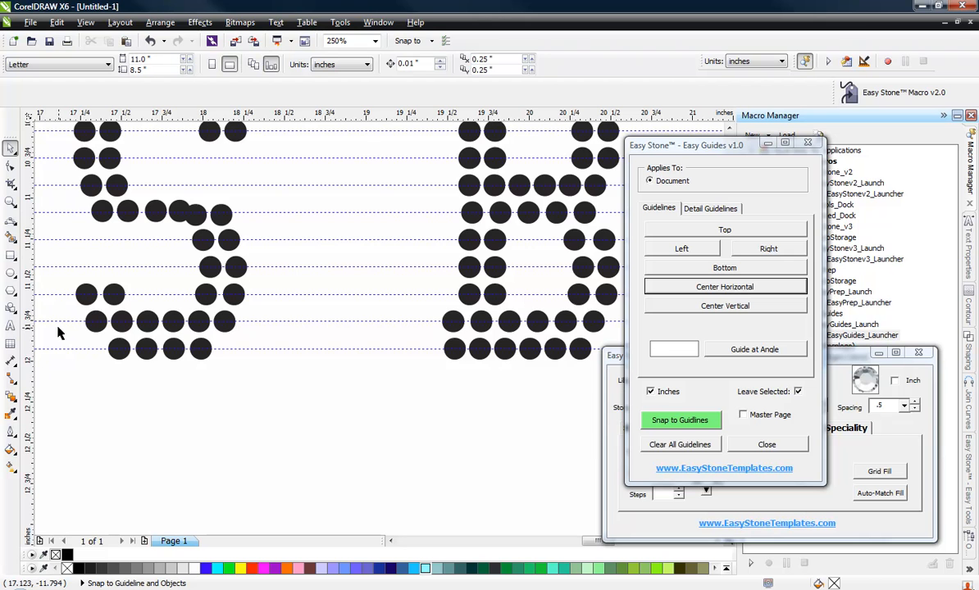
{"action": "scroll", "coordinate": [58, 310], "scroll_direction": "up", "scroll_amount": 2}
{"action": "scroll", "coordinate": [414, 395], "scroll_direction": "down", "scroll_amount": 2}
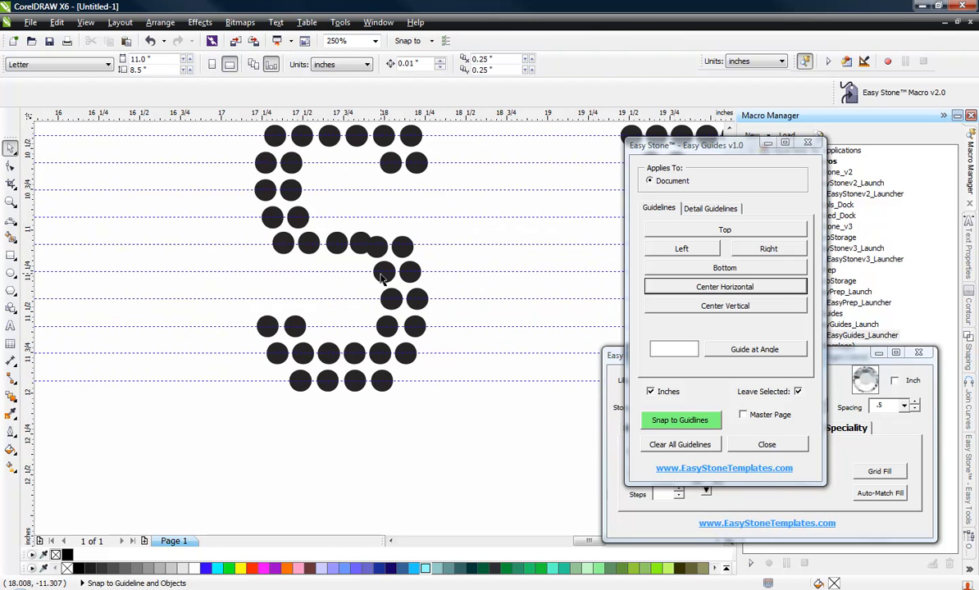
{"action": "scroll", "coordinate": [380, 277], "scroll_direction": "up", "scroll_amount": 2}
{"action": "scroll", "coordinate": [321, 255], "scroll_direction": "up", "scroll_amount": 1}
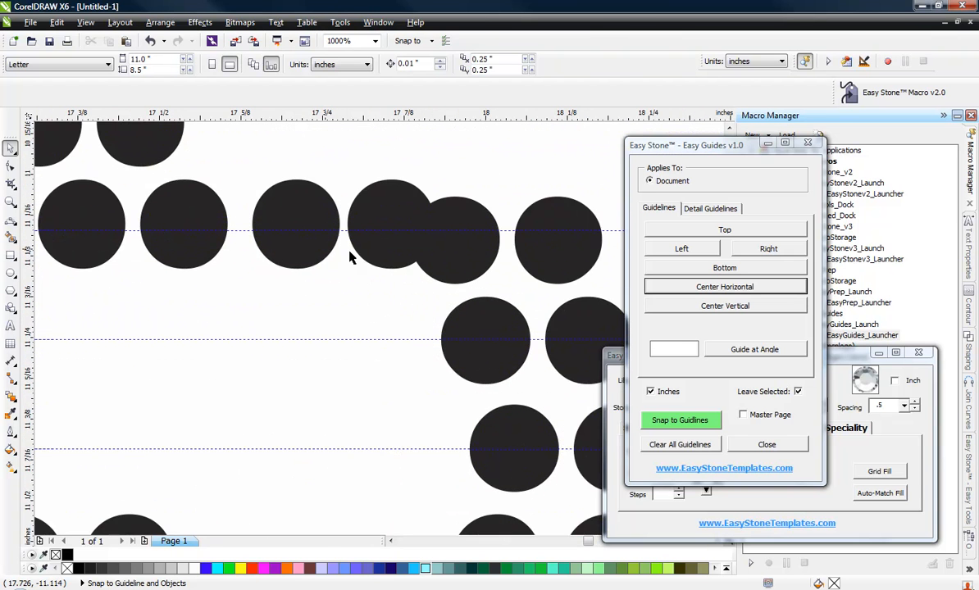
{"action": "scroll", "coordinate": [354, 272], "scroll_direction": "down", "scroll_amount": 1}
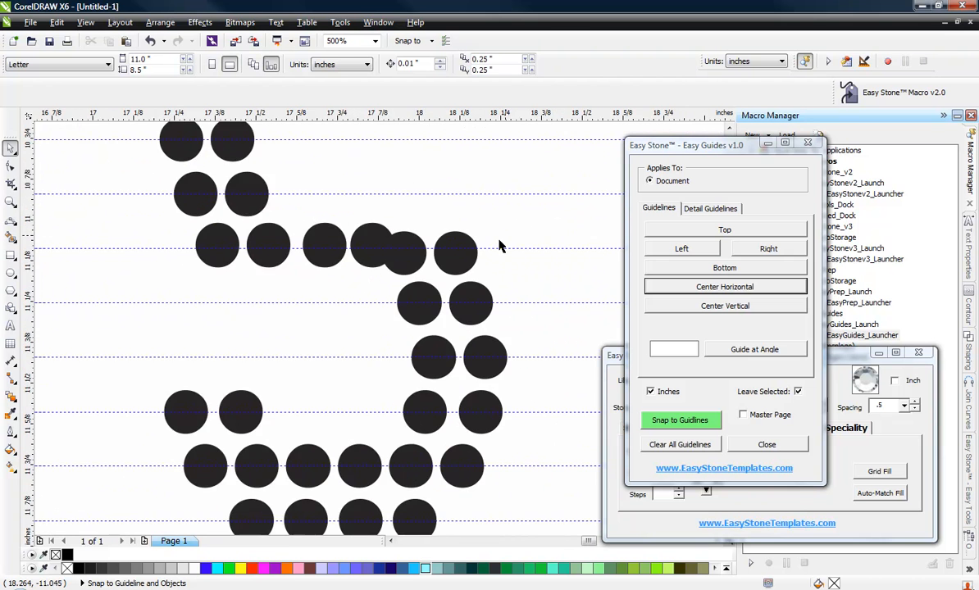
{"action": "scroll", "coordinate": [502, 246], "scroll_direction": "up", "scroll_amount": 1}
{"action": "left_click_drag", "start_coordinate": [523, 188], "coordinate": [273, 317]}
{"action": "scroll", "coordinate": [427, 261], "scroll_direction": "up", "scroll_amount": 1}
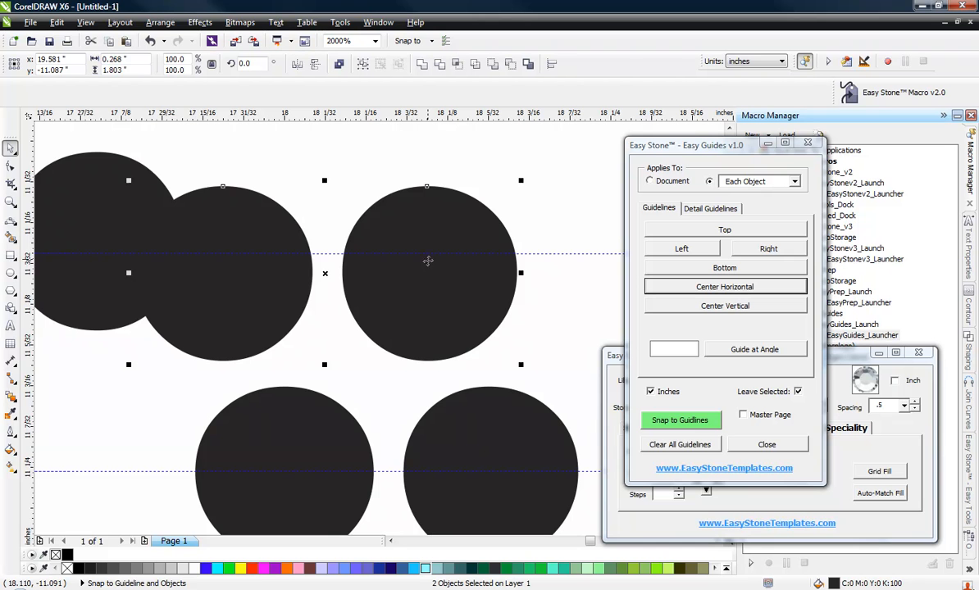
{"action": "left_click_drag", "start_coordinate": [427, 270], "coordinate": [432, 253]}
{"action": "scroll", "coordinate": [309, 309], "scroll_direction": "down", "scroll_amount": 2}
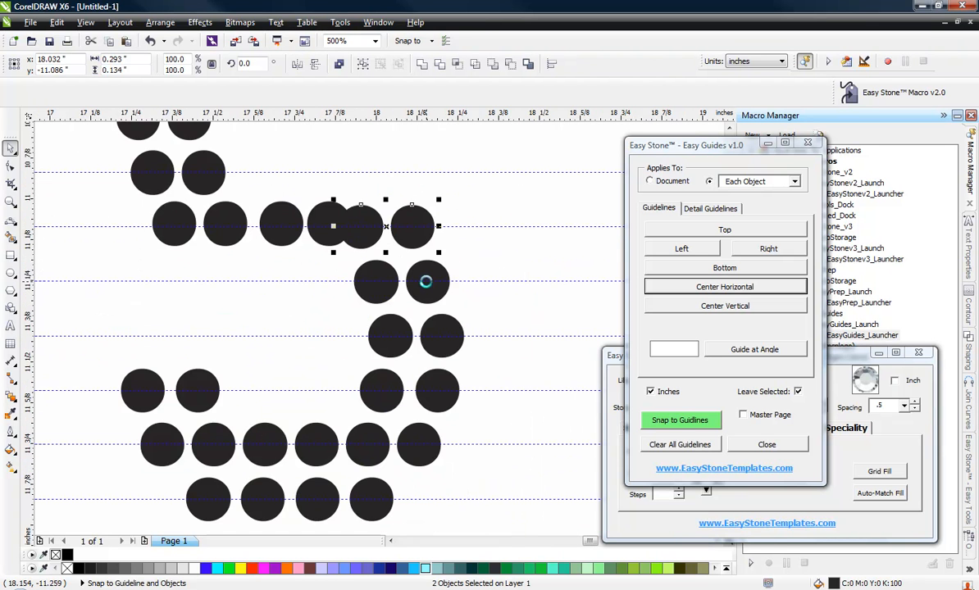
{"action": "scroll", "coordinate": [425, 281], "scroll_direction": "up", "scroll_amount": 1}
{"action": "left_click_drag", "start_coordinate": [534, 217], "coordinate": [243, 334]}
{"action": "scroll", "coordinate": [357, 292], "scroll_direction": "up", "scroll_amount": 1}
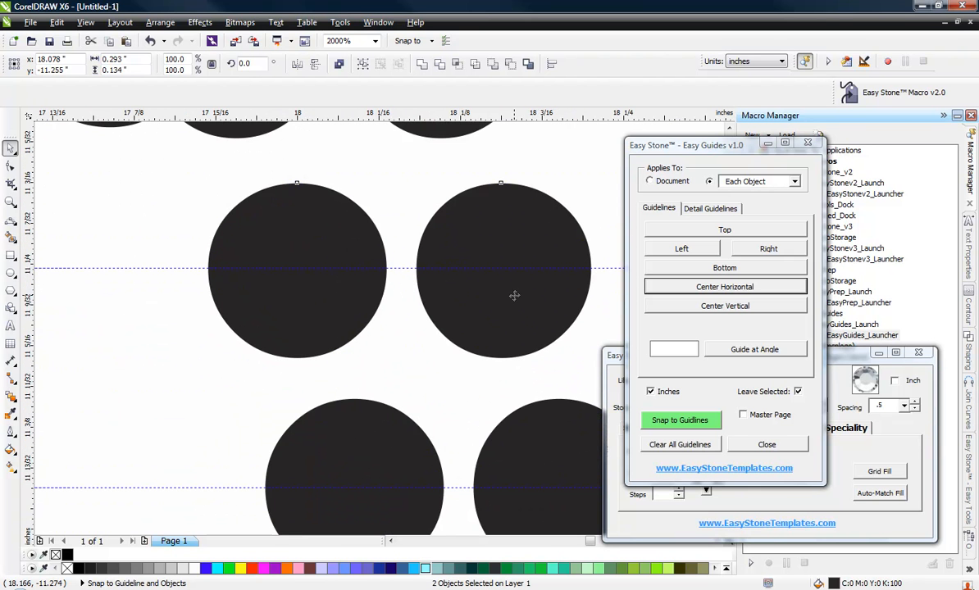
{"action": "scroll", "coordinate": [431, 336], "scroll_direction": "down", "scroll_amount": 3}
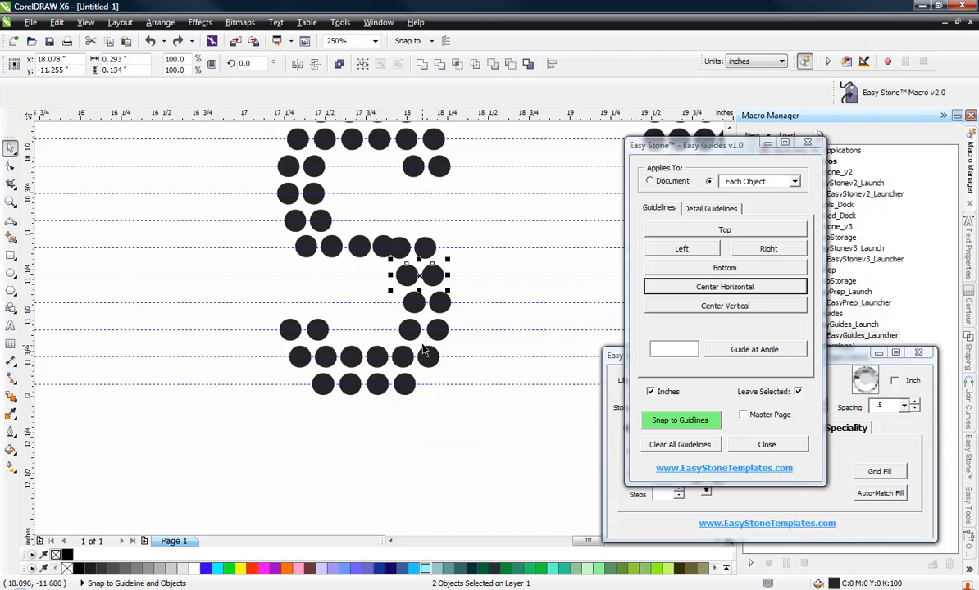
Move the four left stones of the S's middle row down so their centers sit on the row's guideline.
{"action": "left_click", "coordinate": [369, 221]}
{"action": "scroll", "coordinate": [373, 240], "scroll_direction": "up", "scroll_amount": 1}
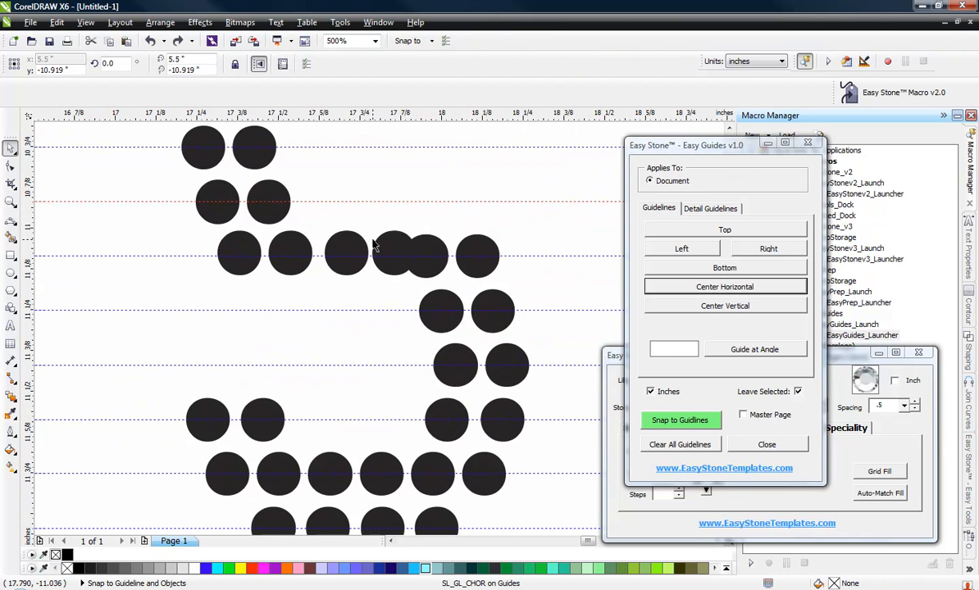
{"action": "left_click", "coordinate": [189, 283]}
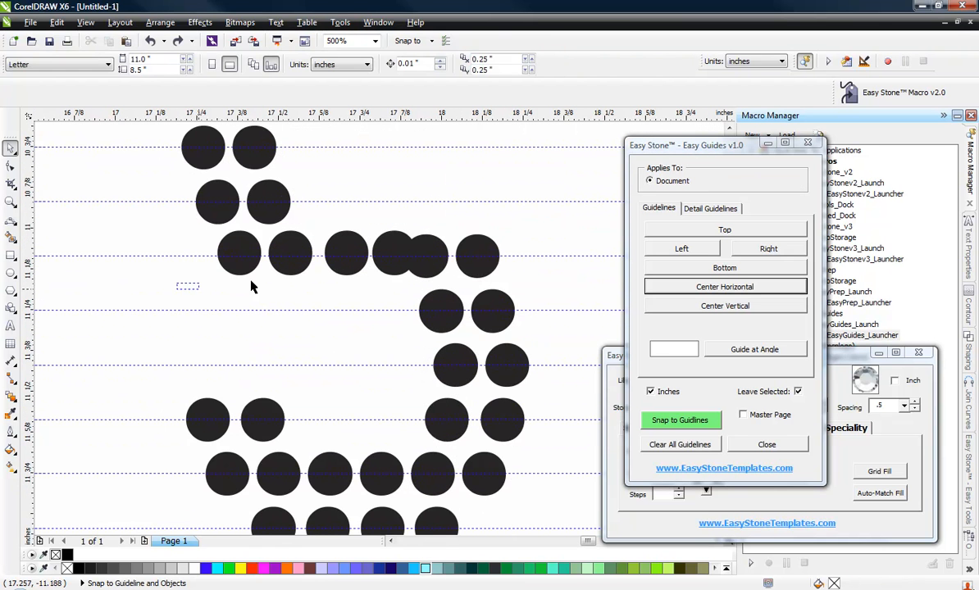
{"action": "left_click_drag", "start_coordinate": [435, 246], "coordinate": [426, 233]}
{"action": "scroll", "coordinate": [300, 249], "scroll_direction": "up", "scroll_amount": 1}
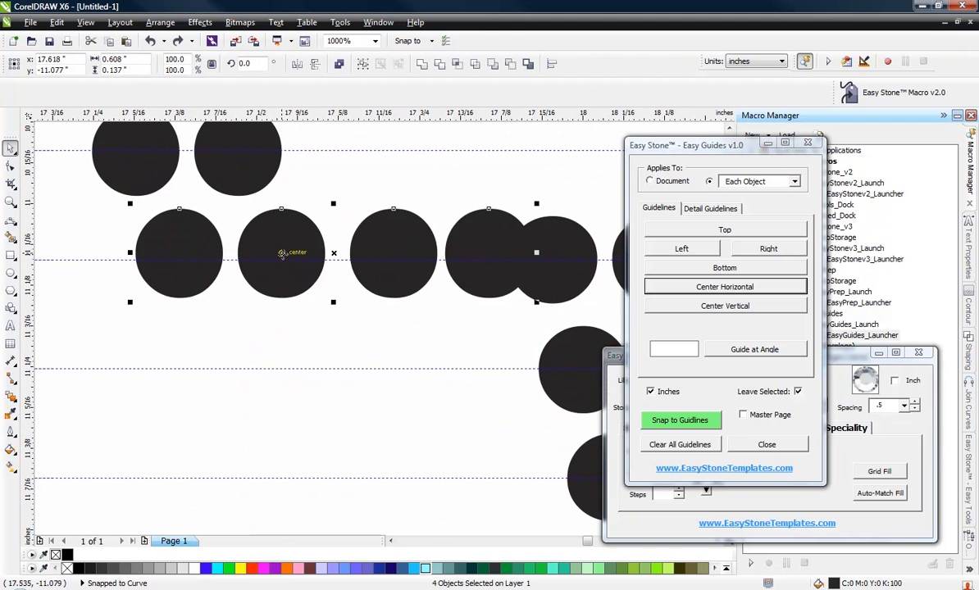
{"action": "left_click_drag", "start_coordinate": [279, 261], "coordinate": [278, 260]}
{"action": "scroll", "coordinate": [278, 260], "scroll_direction": "down", "scroll_amount": 2}
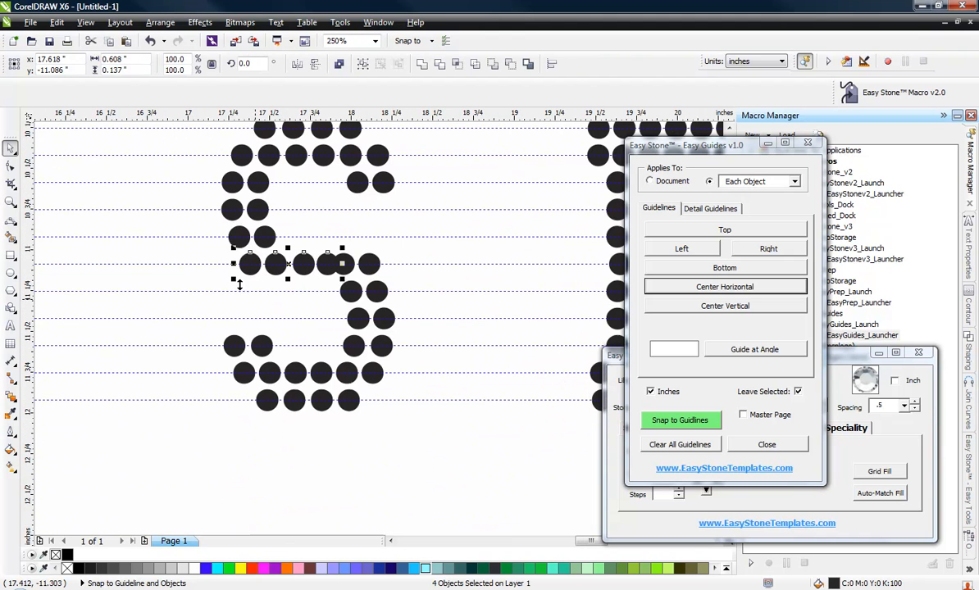
Distribute the six stones of the S's middle row evenly and delete the third stone from the left.
{"action": "left_click", "coordinate": [183, 260]}
{"action": "scroll", "coordinate": [188, 250], "scroll_direction": "up", "scroll_amount": 1}
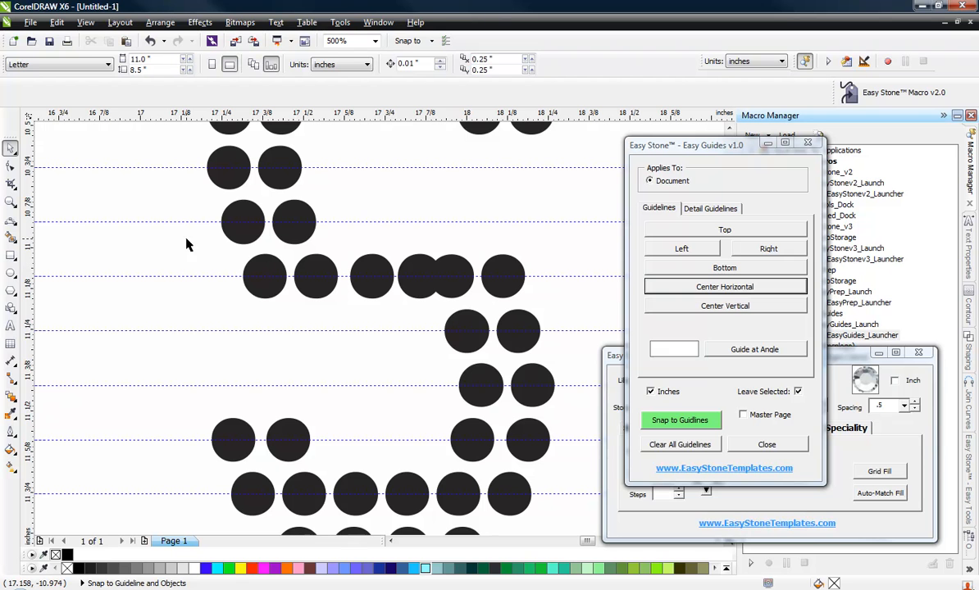
{"action": "left_click_drag", "start_coordinate": [185, 252], "coordinate": [577, 318]}
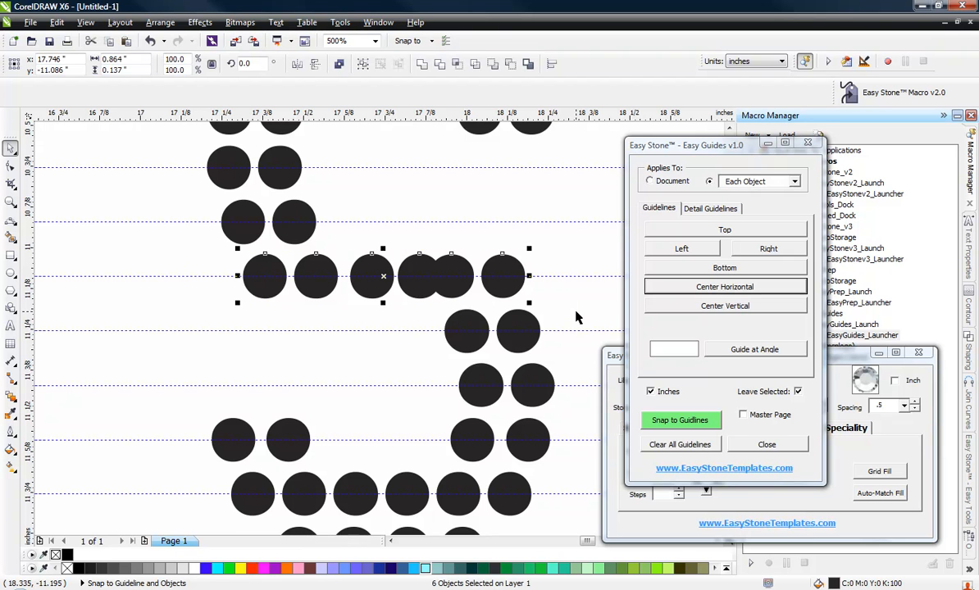
{"action": "key", "text": "shift+p"}
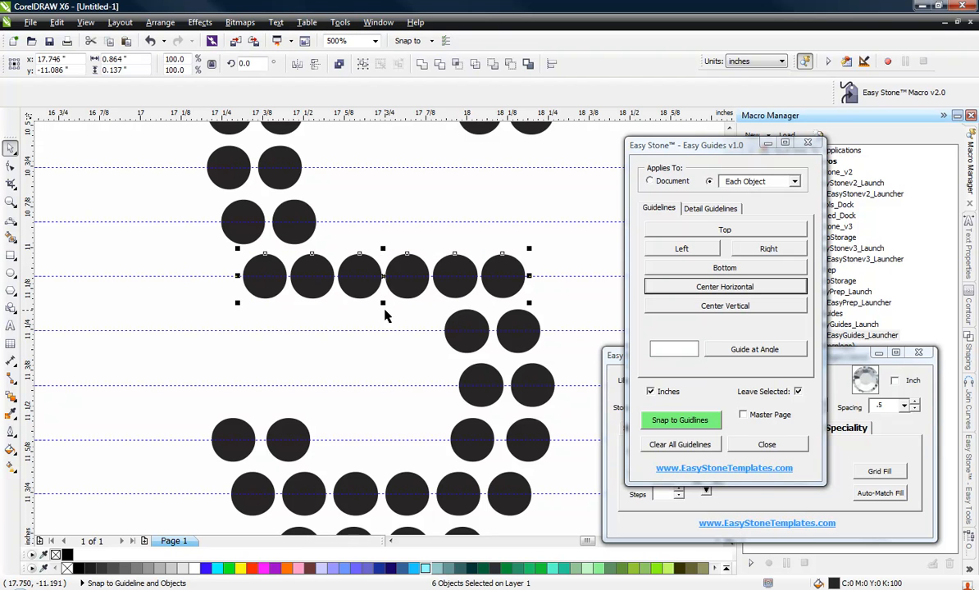
{"action": "left_click", "coordinate": [362, 283]}
{"action": "key", "text": "Delete"}
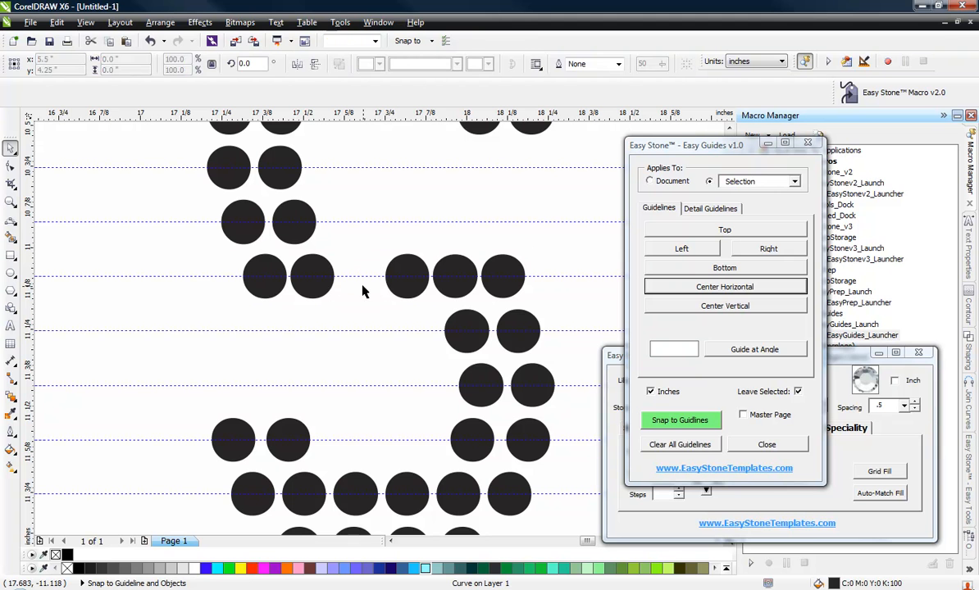
Distribute the five remaining stones of the S's middle row evenly between its two end stones.
{"action": "left_click_drag", "start_coordinate": [180, 241], "coordinate": [549, 320]}
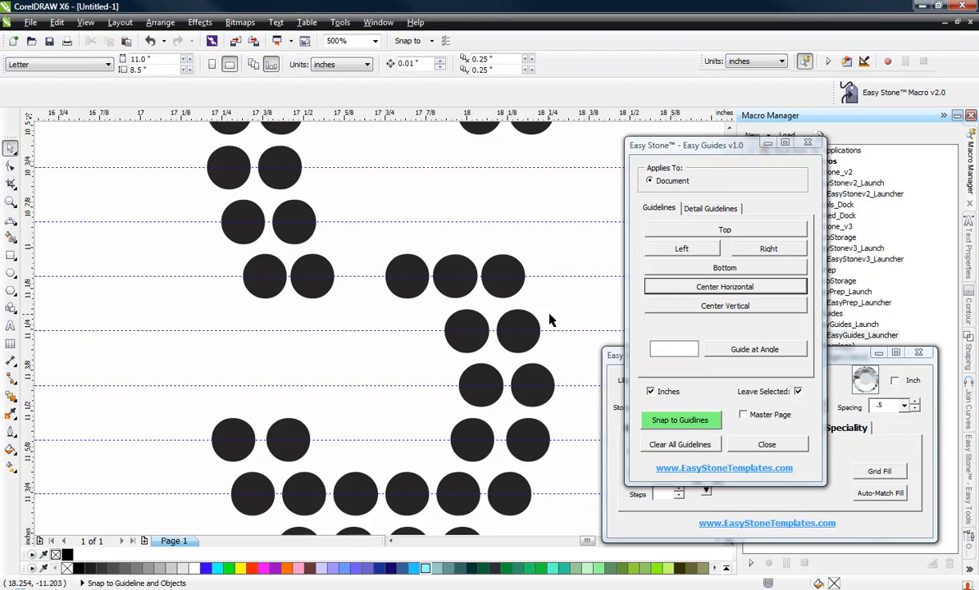
{"action": "left_click_drag", "start_coordinate": [449, 305], "coordinate": [557, 321]}
{"action": "key", "text": "shift+e"}
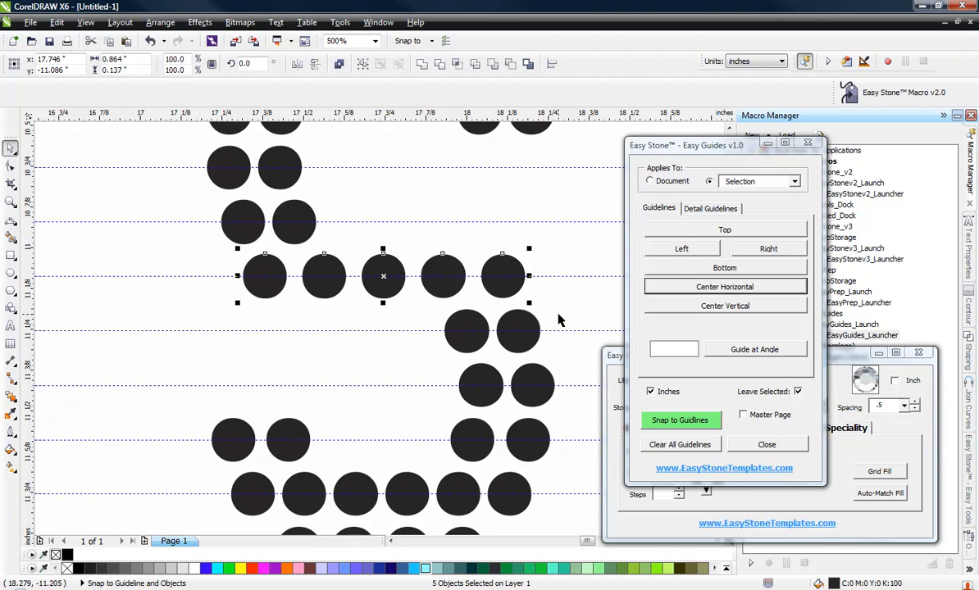
{"action": "left_click", "coordinate": [343, 328]}
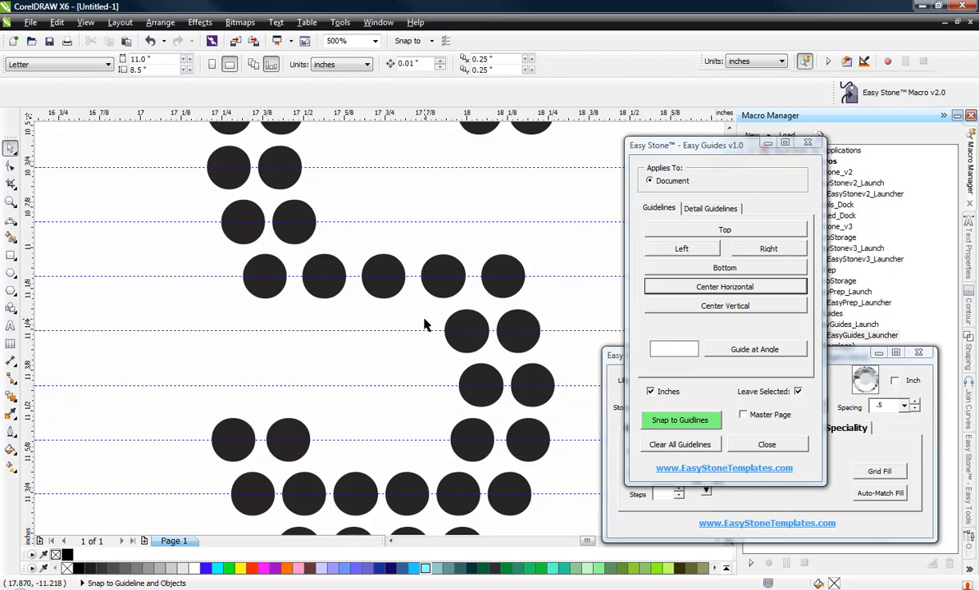
Shift both end stones of the S's middle row slightly inward along the guideline and respace the five stones evenly.
{"action": "scroll", "coordinate": [500, 288], "scroll_direction": "up", "scroll_amount": 4}
{"action": "left_click_drag", "start_coordinate": [509, 288], "coordinate": [495, 292]}
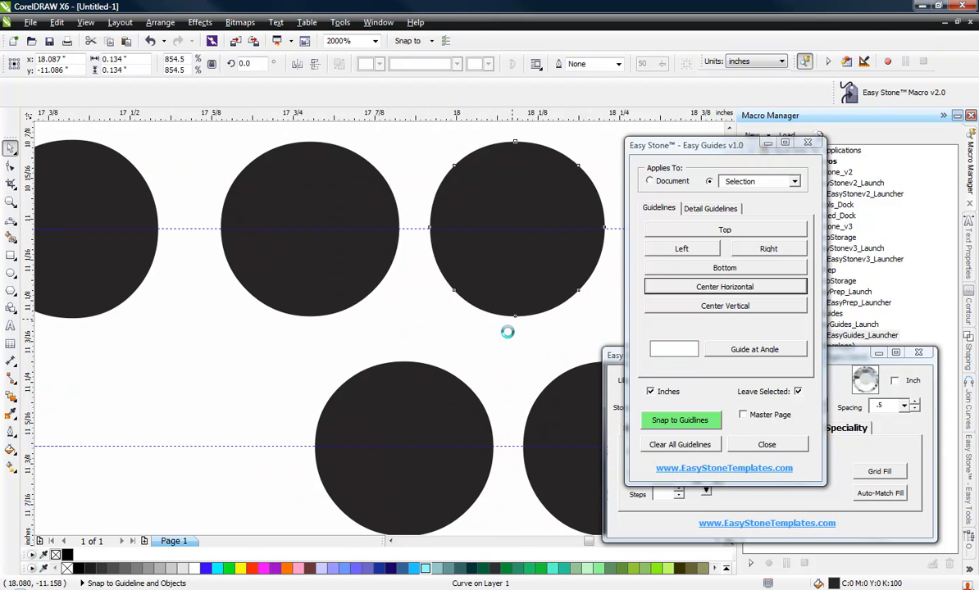
{"action": "scroll", "coordinate": [507, 330], "scroll_direction": "down", "scroll_amount": 2}
{"action": "scroll", "coordinate": [281, 282], "scroll_direction": "up", "scroll_amount": 1}
{"action": "left_click_drag", "start_coordinate": [270, 295], "coordinate": [277, 287]}
{"action": "scroll", "coordinate": [200, 301], "scroll_direction": "down", "scroll_amount": 1}
{"action": "left_click_drag", "start_coordinate": [169, 275], "coordinate": [572, 356]}
{"action": "key", "text": "shift+e"}
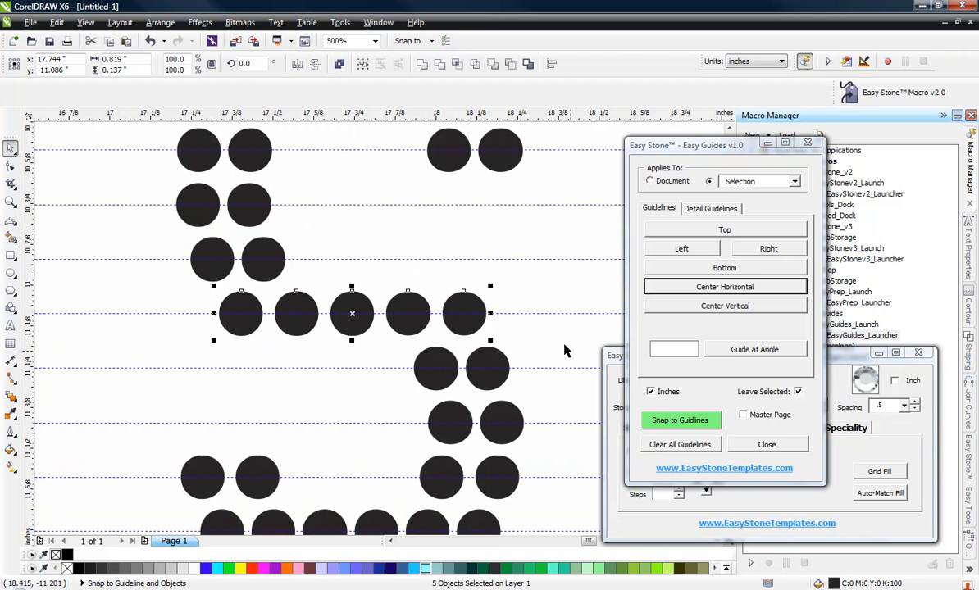
{"action": "left_click", "coordinate": [342, 270]}
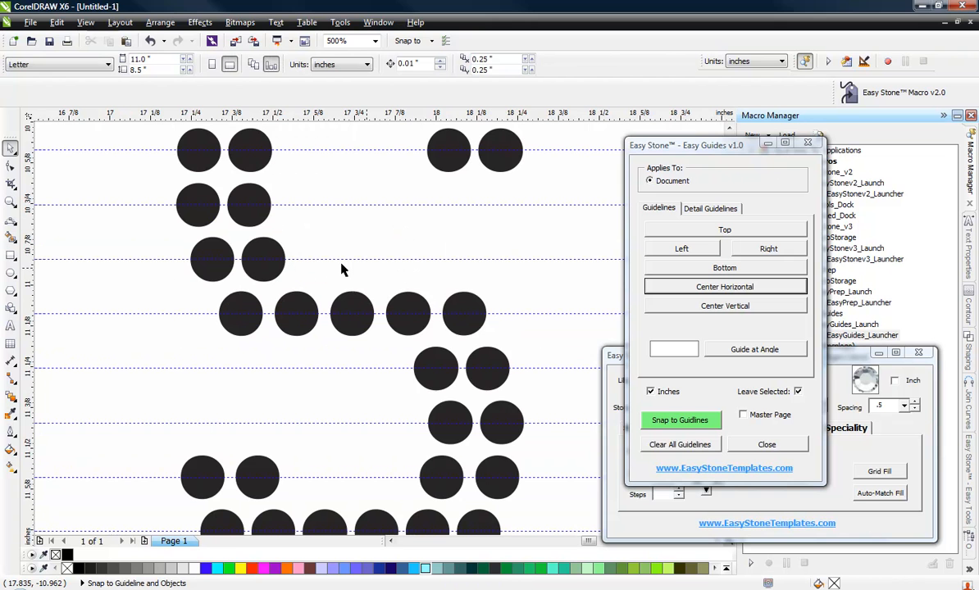
Clear all guidelines from the document and view the S beside the B.
{"action": "left_click", "coordinate": [666, 445]}
{"action": "scroll", "coordinate": [310, 312], "scroll_direction": "down", "scroll_amount": 2}
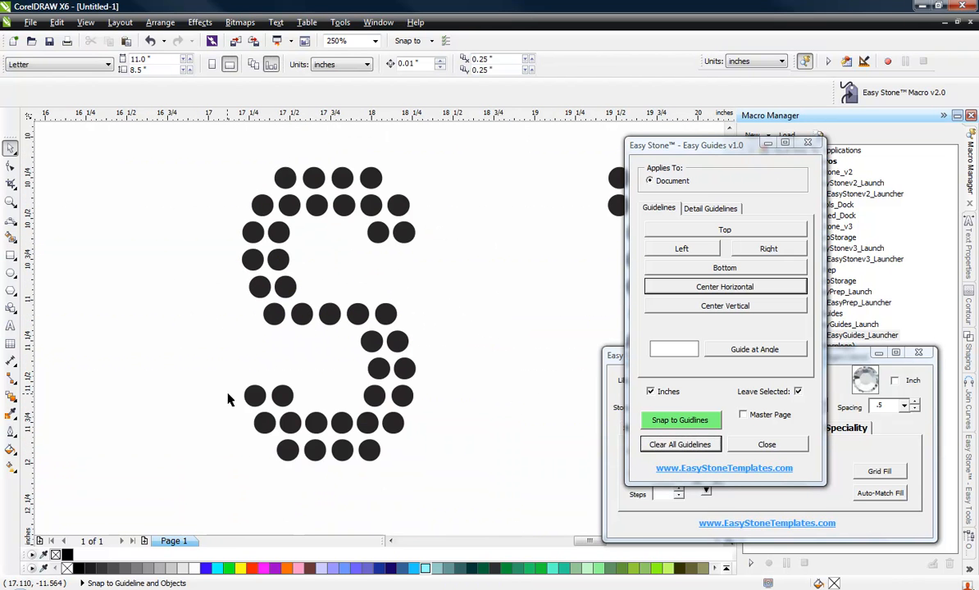
{"action": "scroll", "coordinate": [305, 358], "scroll_direction": "down", "scroll_amount": 2}
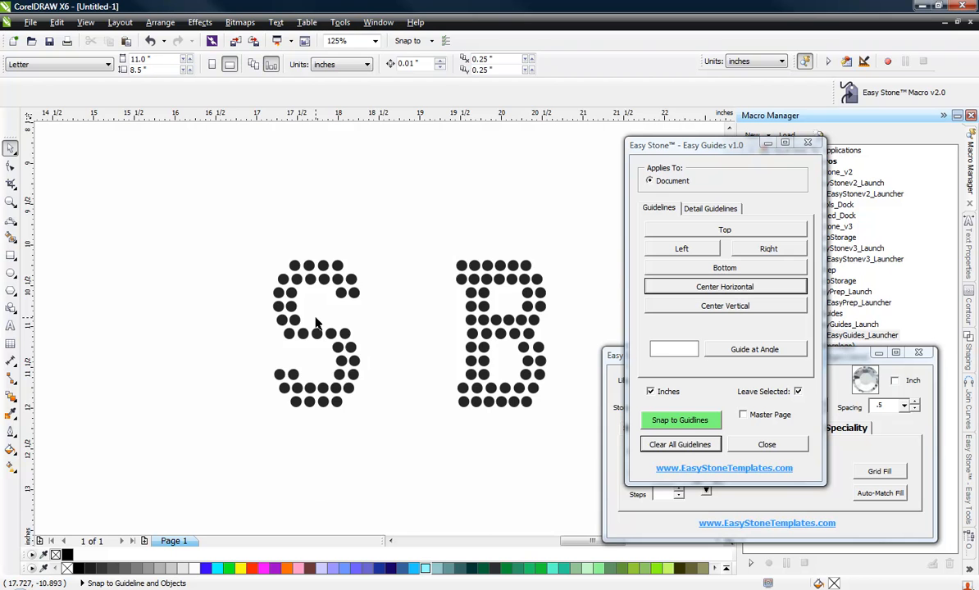
Duplicate the four rightmost stones of the S's five-stone middle row upward with an offset of 3.9.
{"action": "scroll", "coordinate": [316, 322], "scroll_direction": "up", "scroll_amount": 1}
{"action": "scroll", "coordinate": [316, 323], "scroll_direction": "up", "scroll_amount": 1}
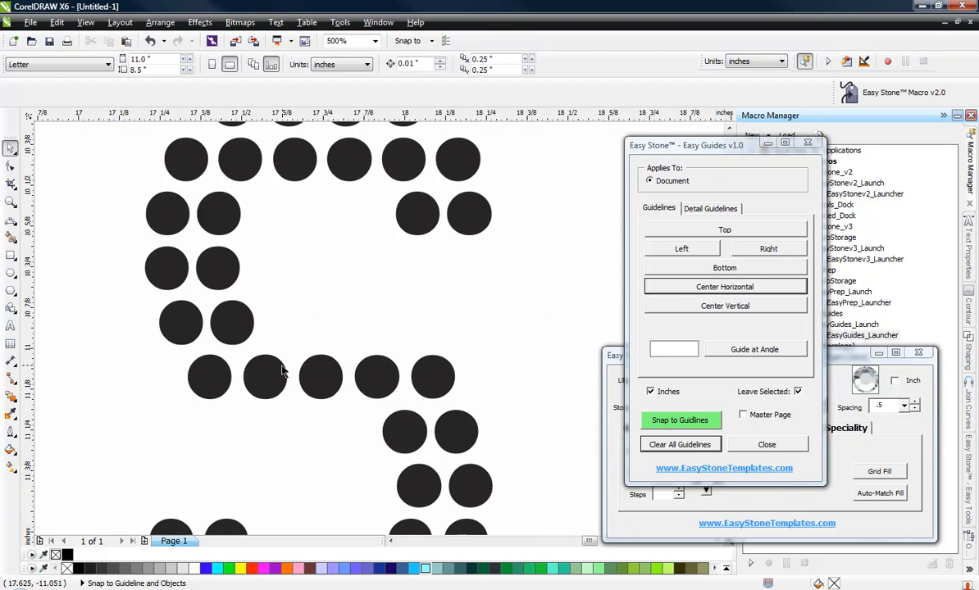
{"action": "left_click", "coordinate": [285, 377]}
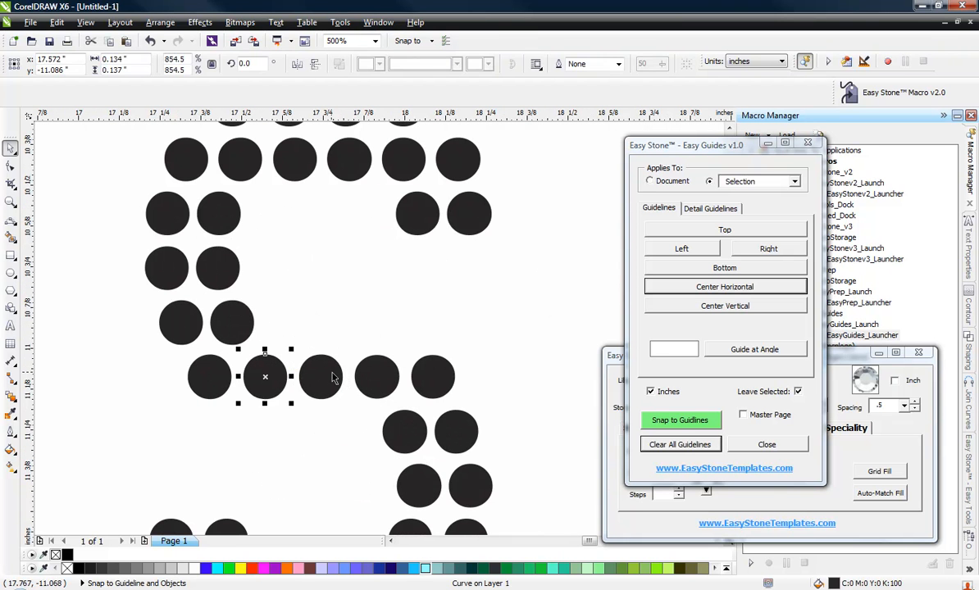
{"action": "left_click", "coordinate": [321, 377], "text": "shift"}
{"action": "left_click", "coordinate": [393, 383], "text": "shift"}
{"action": "left_click", "coordinate": [432, 378], "text": "shift"}
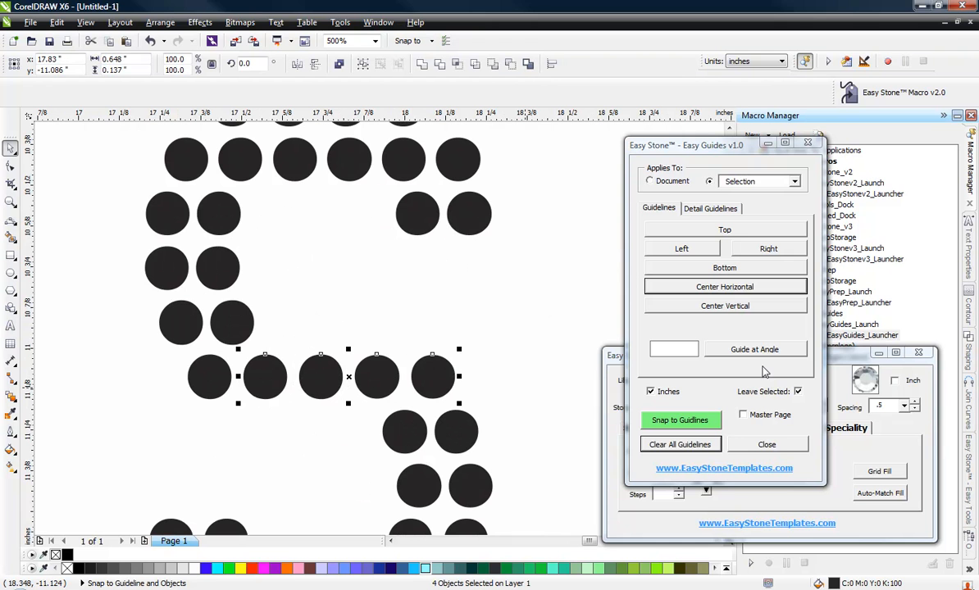
{"action": "left_click", "coordinate": [859, 361]}
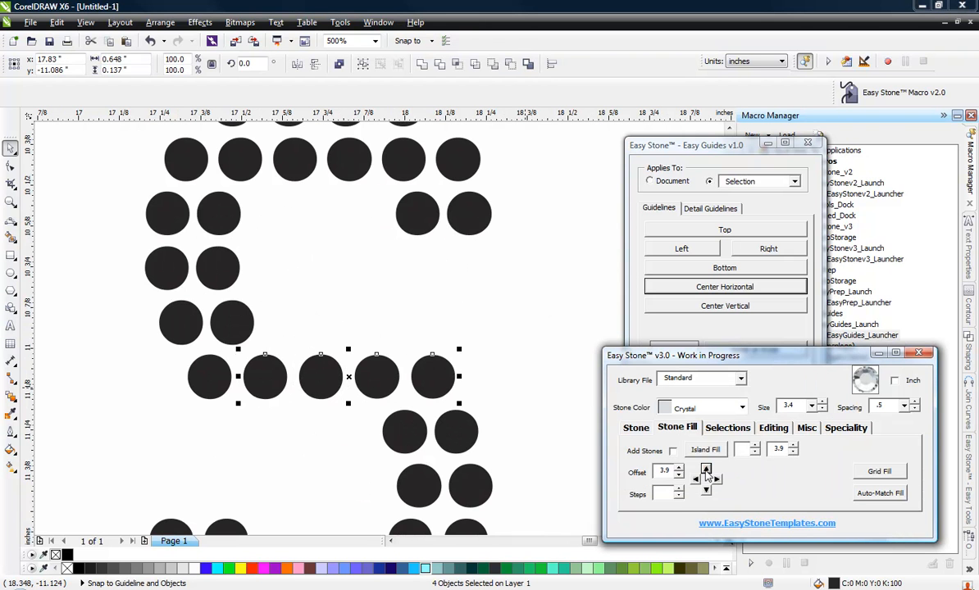
{"action": "left_click", "coordinate": [706, 471]}
Move the rightmost copied stone in the S's upper middle row left to shorten the row.
{"action": "scroll", "coordinate": [439, 326], "scroll_direction": "up", "scroll_amount": 3}
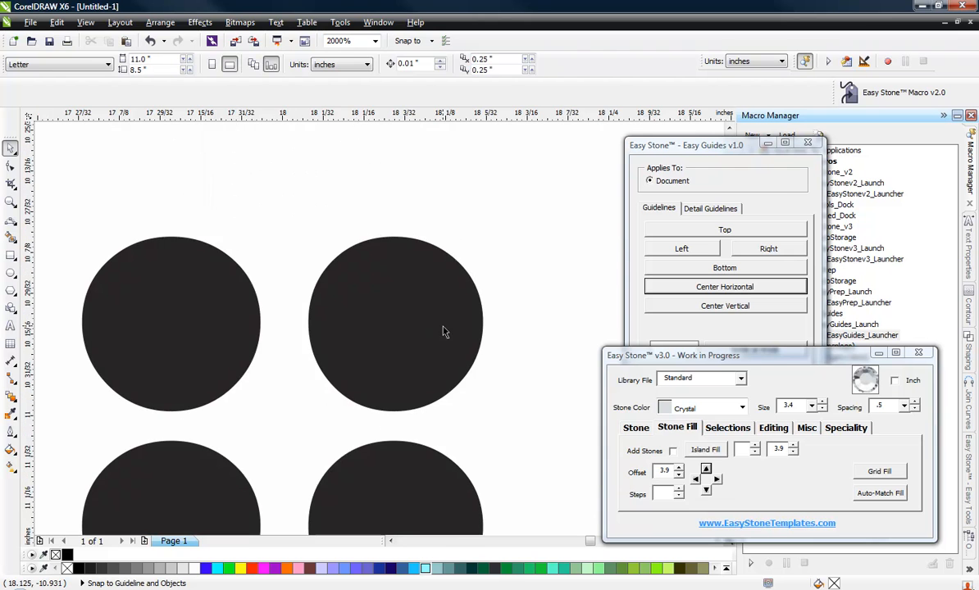
{"action": "left_click_drag", "start_coordinate": [441, 329], "coordinate": [368, 336]}
{"action": "scroll", "coordinate": [491, 373], "scroll_direction": "down", "scroll_amount": 3}
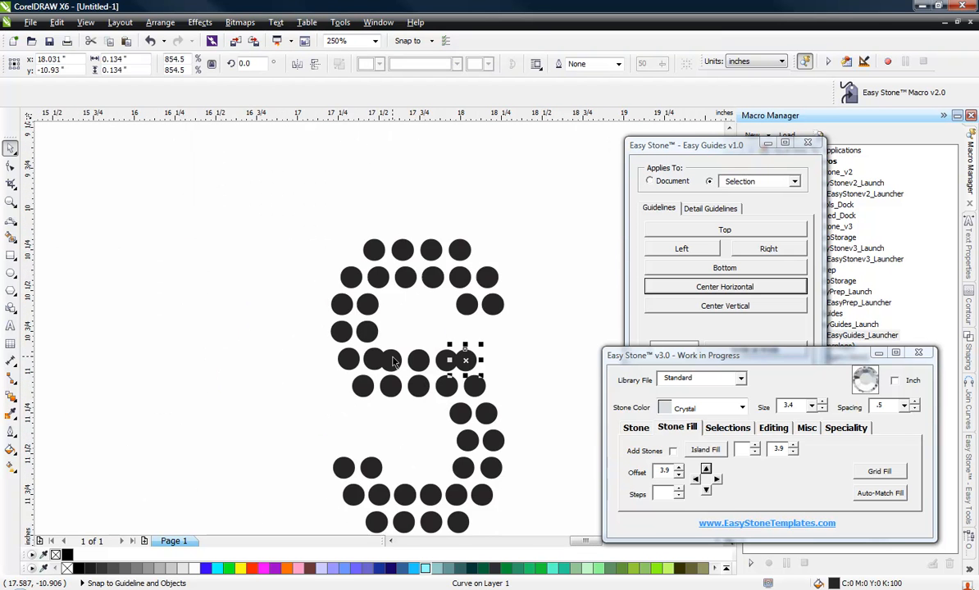
{"action": "scroll", "coordinate": [394, 362], "scroll_direction": "up", "scroll_amount": 2}
{"action": "left_click", "coordinate": [254, 344]}
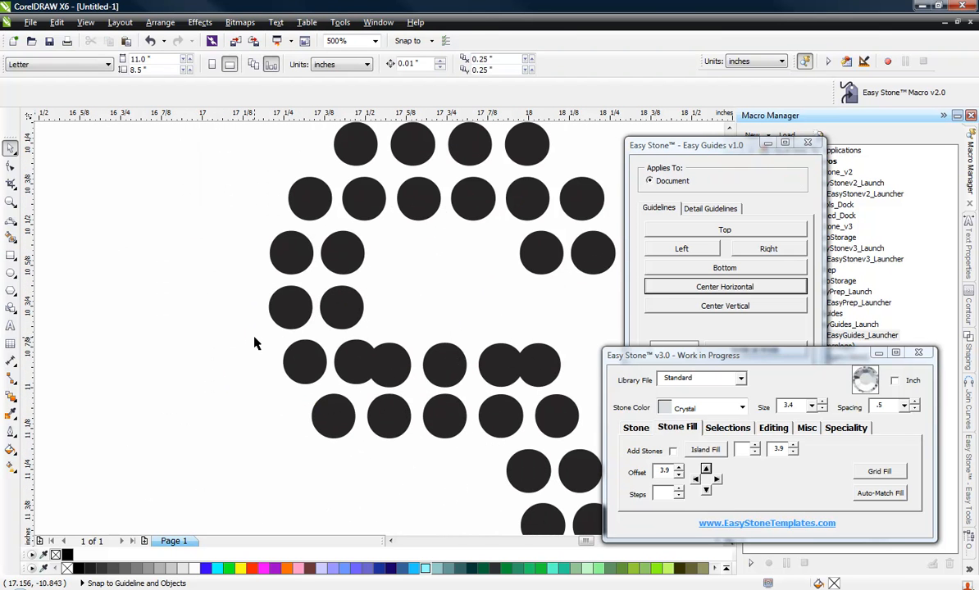
Distribute the six stones of the S's upper middle row evenly and delete the fourth stone from the left.
{"action": "left_click_drag", "start_coordinate": [254, 331], "coordinate": [570, 402]}
{"action": "scroll", "coordinate": [343, 372], "scroll_direction": "up", "scroll_amount": 2}
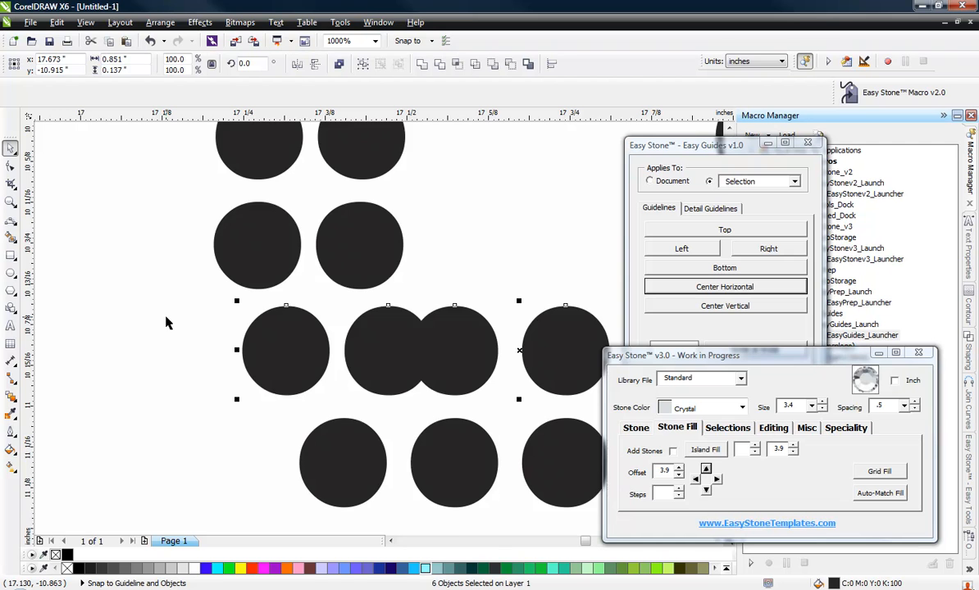
{"action": "scroll", "coordinate": [164, 326], "scroll_direction": "down", "scroll_amount": 2}
{"action": "key", "text": "shift+e"}
{"action": "left_click", "coordinate": [186, 388]}
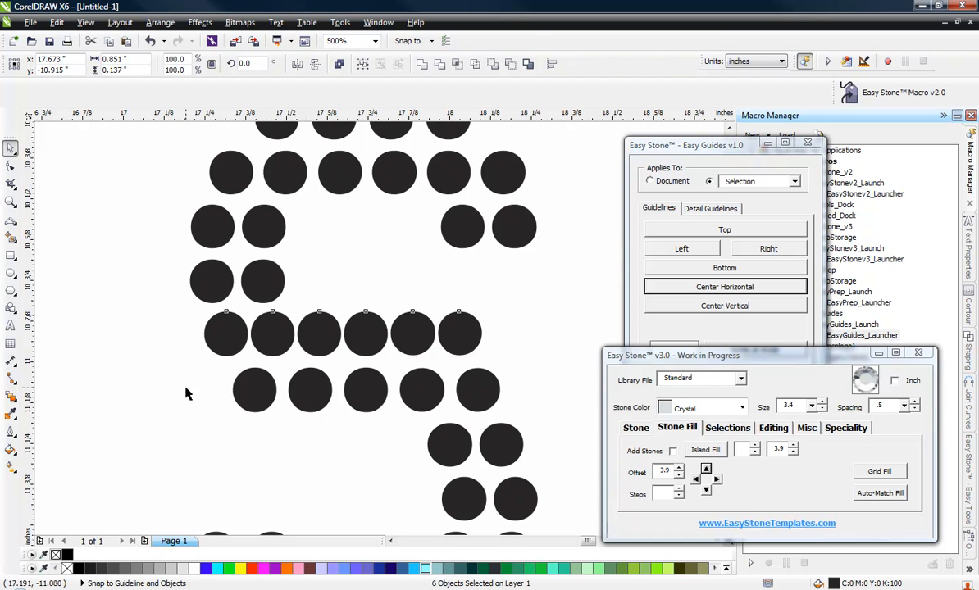
{"action": "left_click", "coordinate": [373, 345]}
{"action": "key", "text": "Delete"}
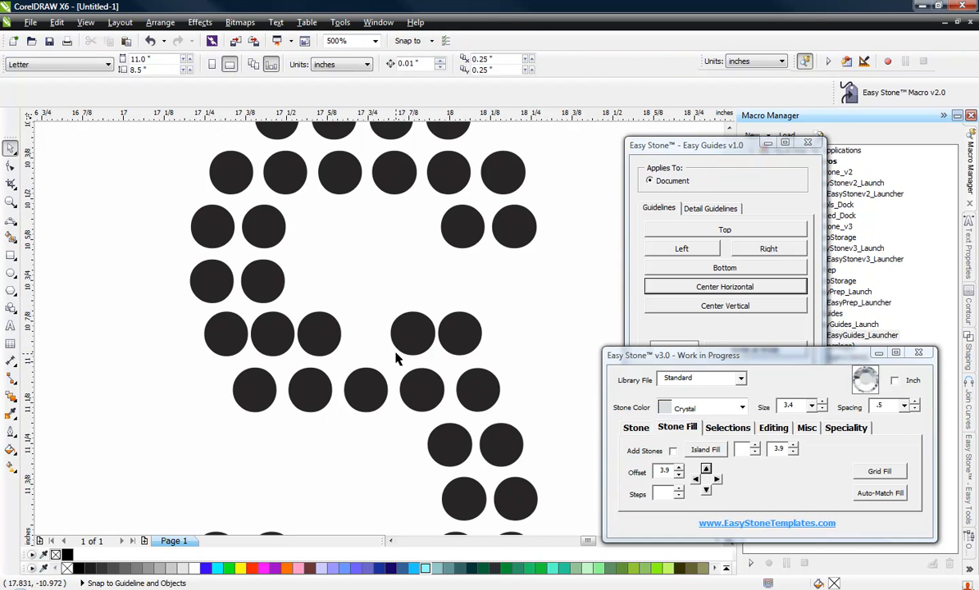
Move the right end stone of the S's upper middle row farther left and space the row's five stones evenly.
{"action": "scroll", "coordinate": [416, 340], "scroll_direction": "up", "scroll_amount": 1}
{"action": "left_click_drag", "start_coordinate": [472, 354], "coordinate": [445, 355]}
{"action": "scroll", "coordinate": [411, 370], "scroll_direction": "down", "scroll_amount": 1}
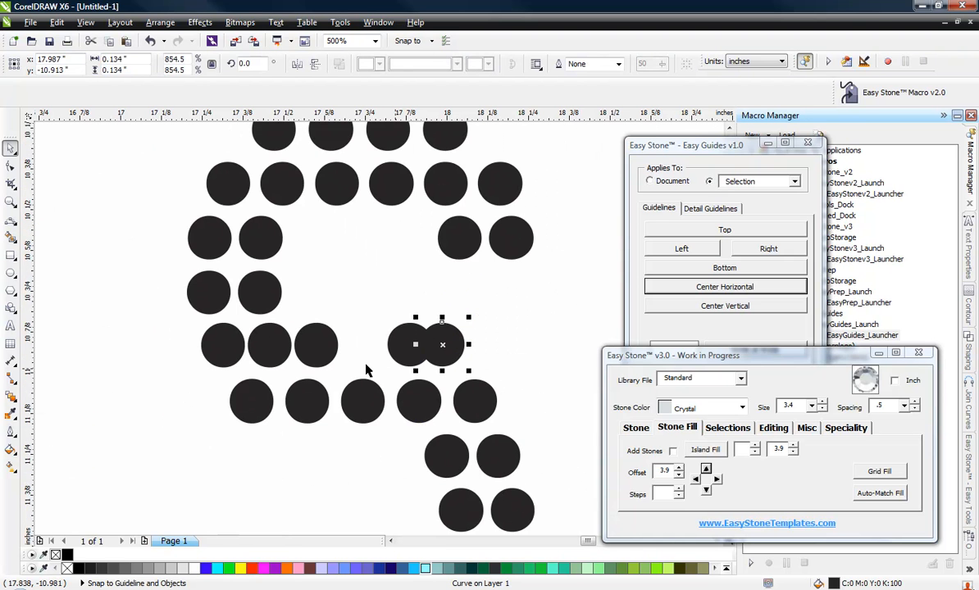
{"action": "left_click", "coordinate": [139, 340]}
{"action": "left_click_drag", "start_coordinate": [123, 315], "coordinate": [490, 387]}
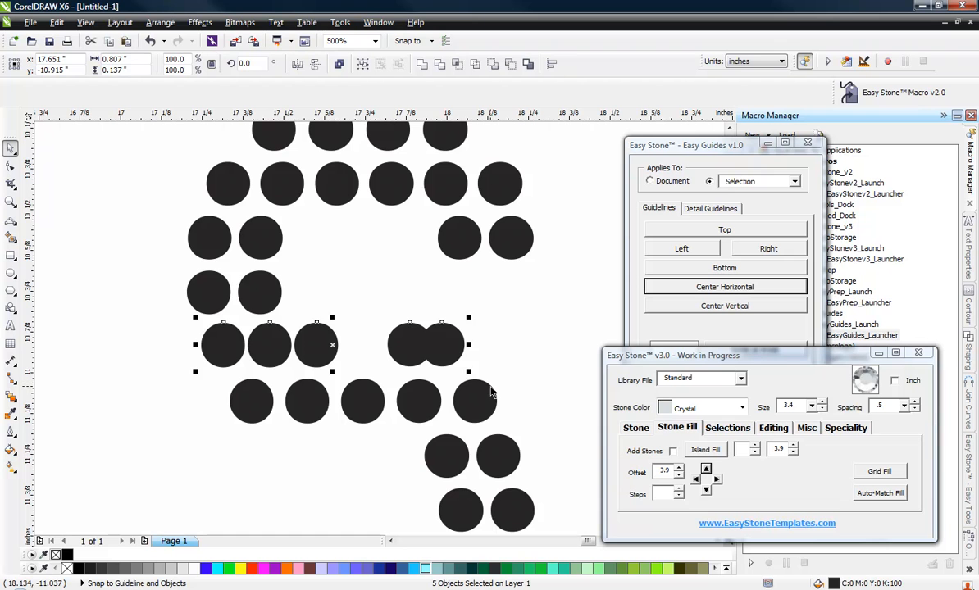
{"action": "key", "text": "shift+e"}
{"action": "left_click", "coordinate": [164, 372]}
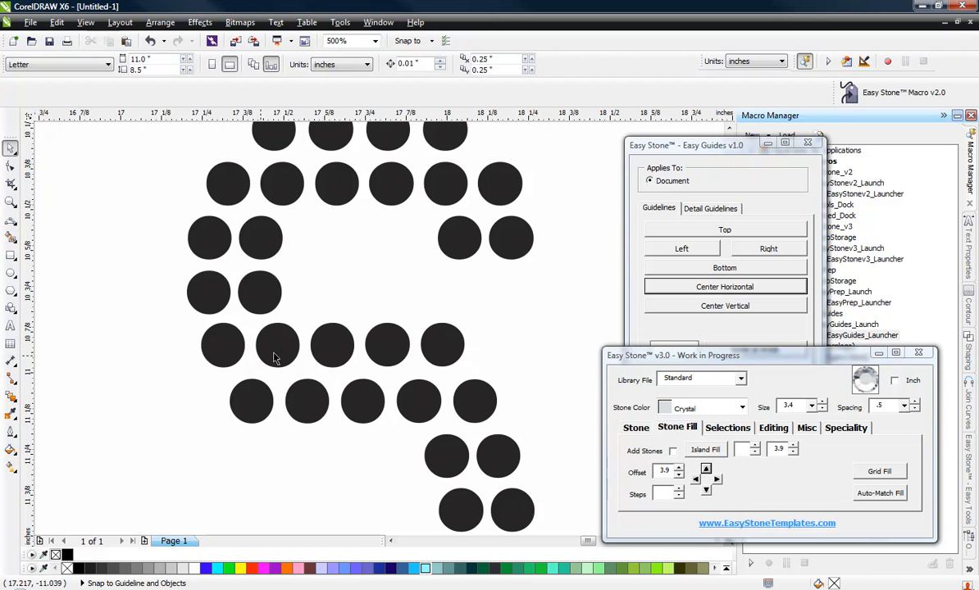
Group all the stones of the S into one object, and group the B's stones into another.
{"action": "scroll", "coordinate": [305, 335], "scroll_direction": "down", "scroll_amount": 2}
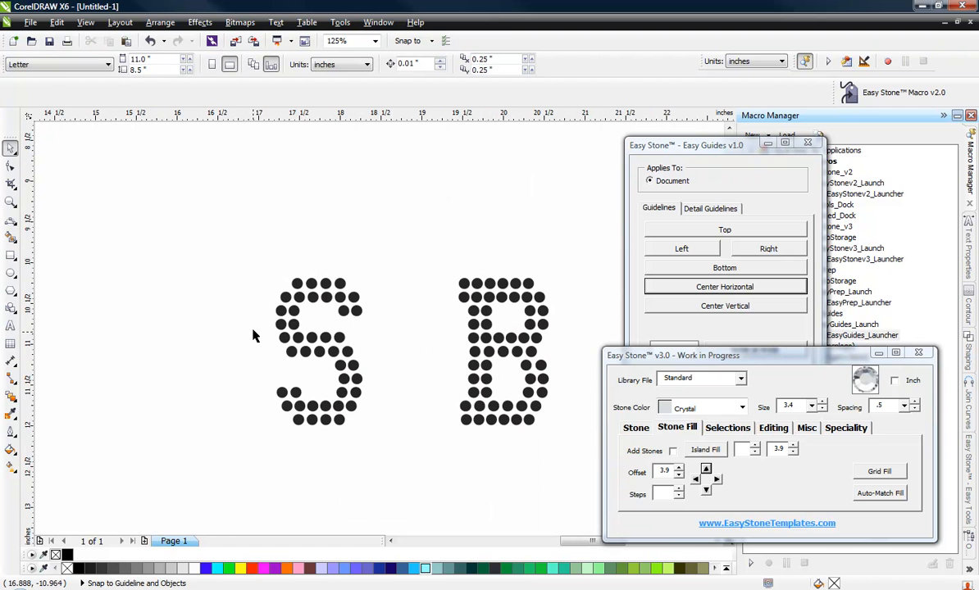
{"action": "scroll", "coordinate": [254, 336], "scroll_direction": "down", "scroll_amount": 1}
{"action": "scroll", "coordinate": [214, 345], "scroll_direction": "down", "scroll_amount": 1}
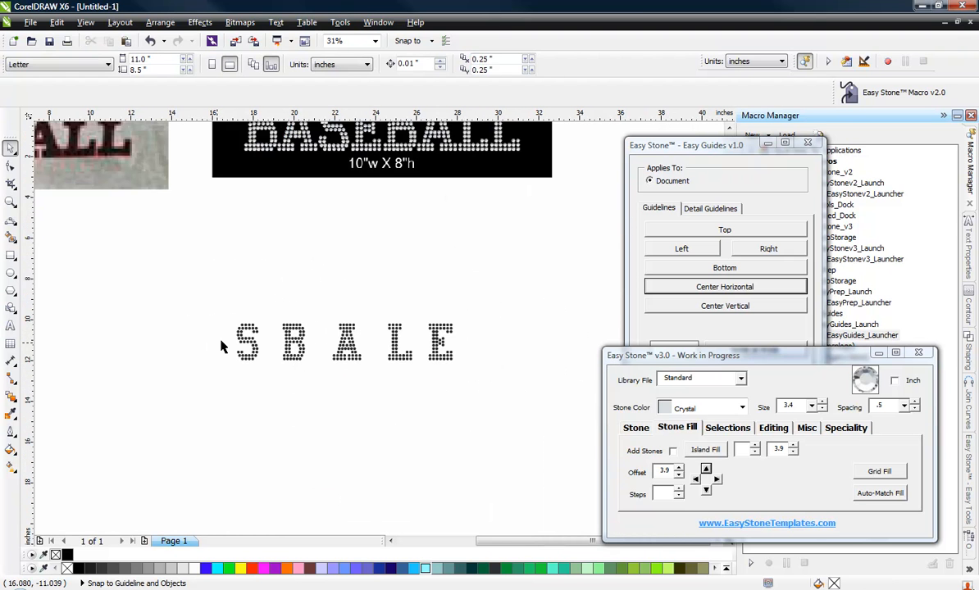
{"action": "scroll", "coordinate": [265, 349], "scroll_direction": "up", "scroll_amount": 1}
{"action": "scroll", "coordinate": [164, 345], "scroll_direction": "down", "scroll_amount": 1}
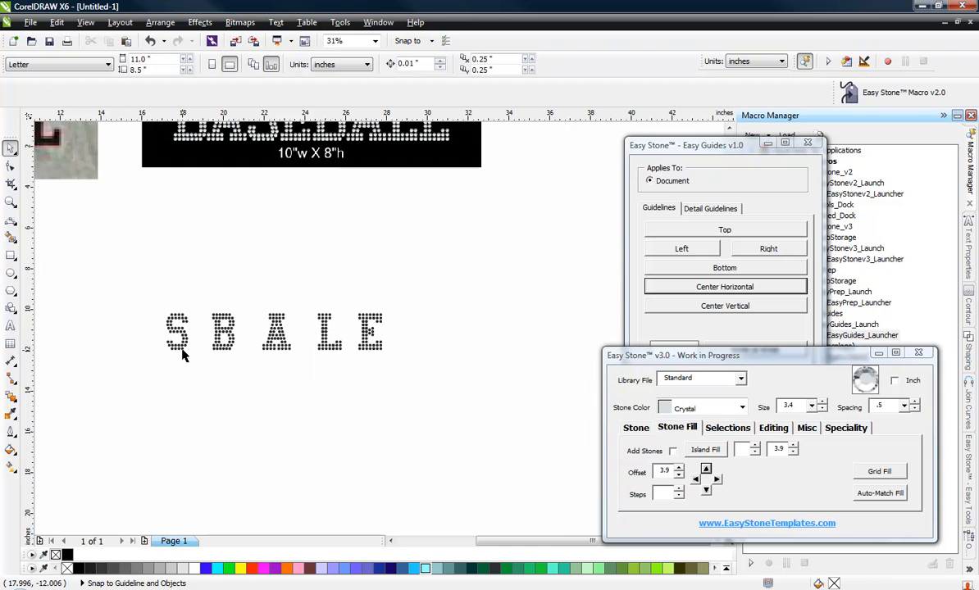
{"action": "scroll", "coordinate": [187, 347], "scroll_direction": "up", "scroll_amount": 1}
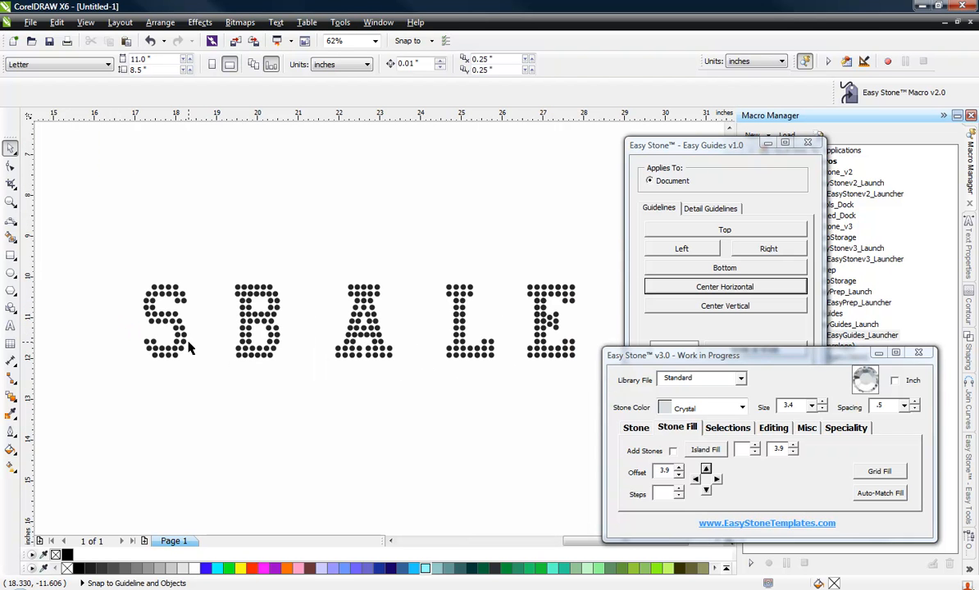
{"action": "left_click_drag", "start_coordinate": [113, 260], "coordinate": [215, 380]}
{"action": "left_click", "coordinate": [118, 381]}
{"action": "left_click_drag", "start_coordinate": [124, 261], "coordinate": [210, 376]}
{"action": "key", "text": "ctrl+g"}
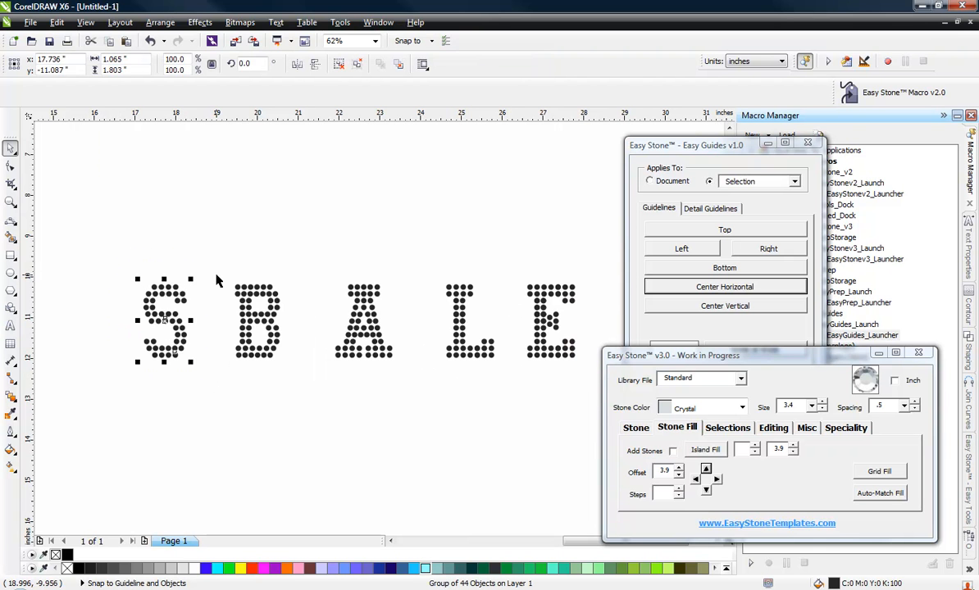
{"action": "left_click_drag", "start_coordinate": [200, 244], "coordinate": [306, 391]}
{"action": "key", "text": "ctrl+g"}
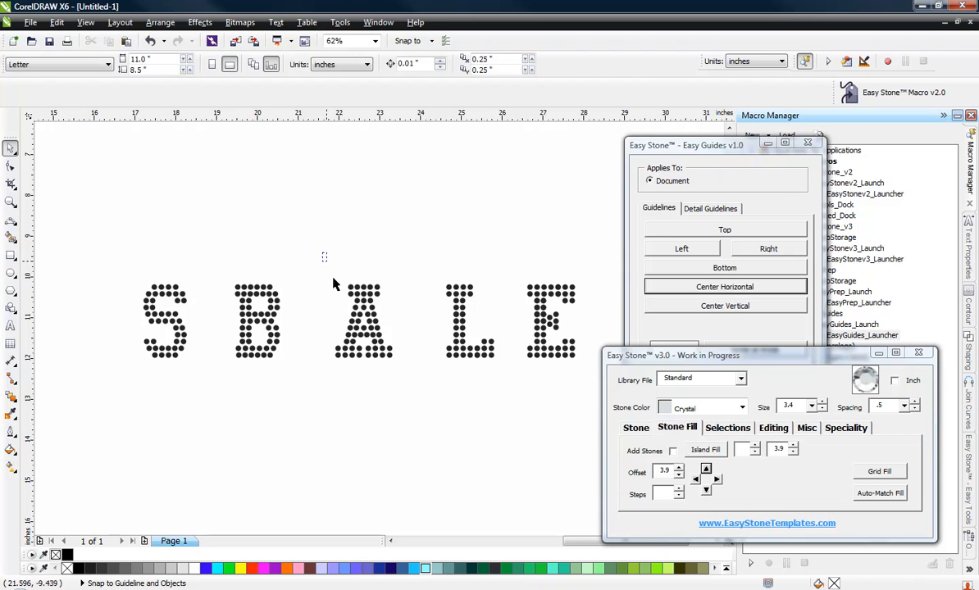
Group the stones of the A, the L and the E into one object per letter.
{"action": "left_click_drag", "start_coordinate": [314, 264], "coordinate": [400, 365]}
{"action": "key", "text": "ctrl+g"}
{"action": "left_click_drag", "start_coordinate": [427, 237], "coordinate": [506, 376]}
{"action": "key", "text": "ctrl+g"}
{"action": "left_click_drag", "start_coordinate": [513, 236], "coordinate": [577, 367]}
{"action": "key", "text": "ctrl+g"}
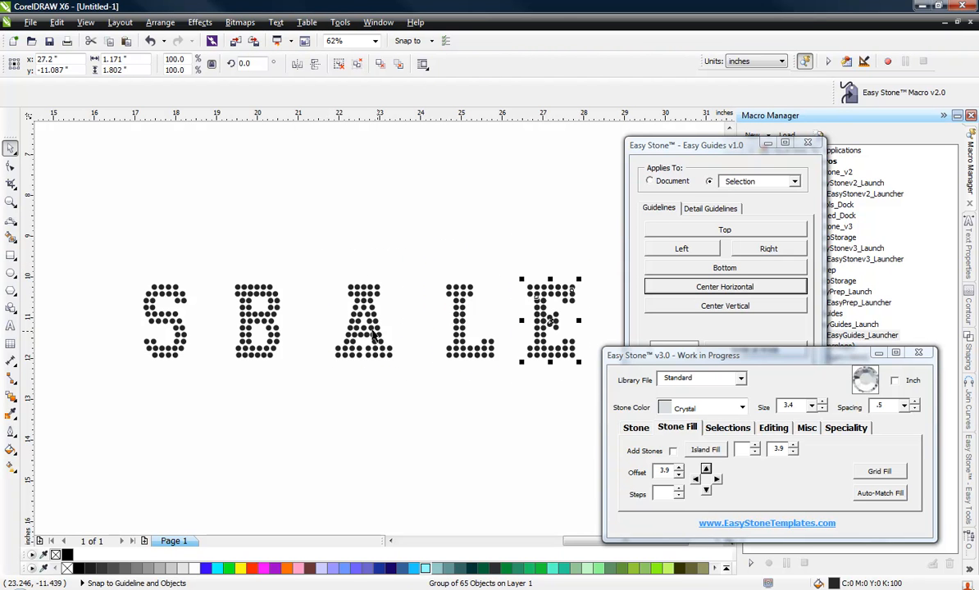
Move the B in front of the S and place the A between them to form BAS.
{"action": "left_click", "coordinate": [364, 332]}
{"action": "scroll", "coordinate": [363, 332], "scroll_direction": "down", "scroll_amount": 2}
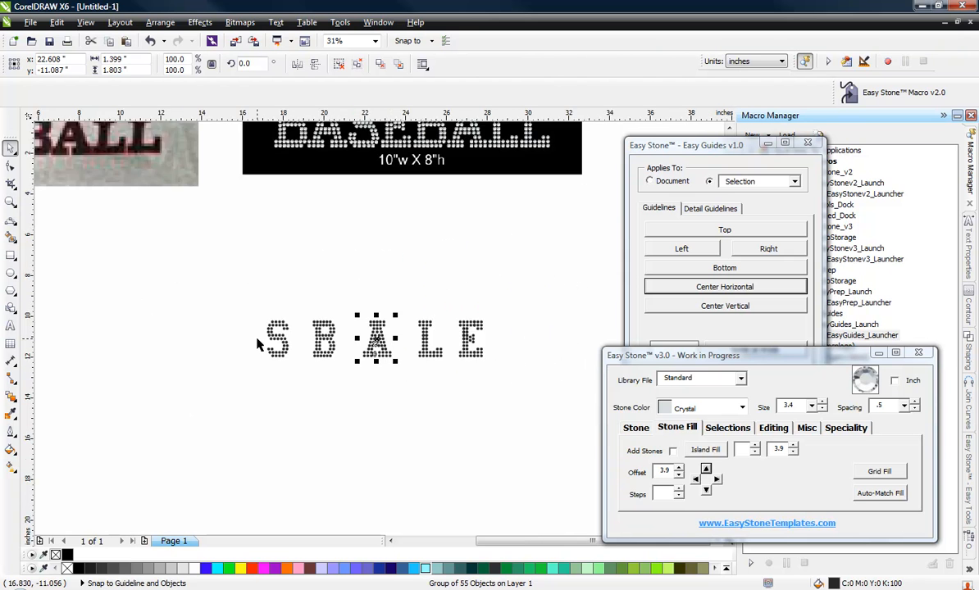
{"action": "scroll", "coordinate": [357, 346], "scroll_direction": "up", "scroll_amount": 2}
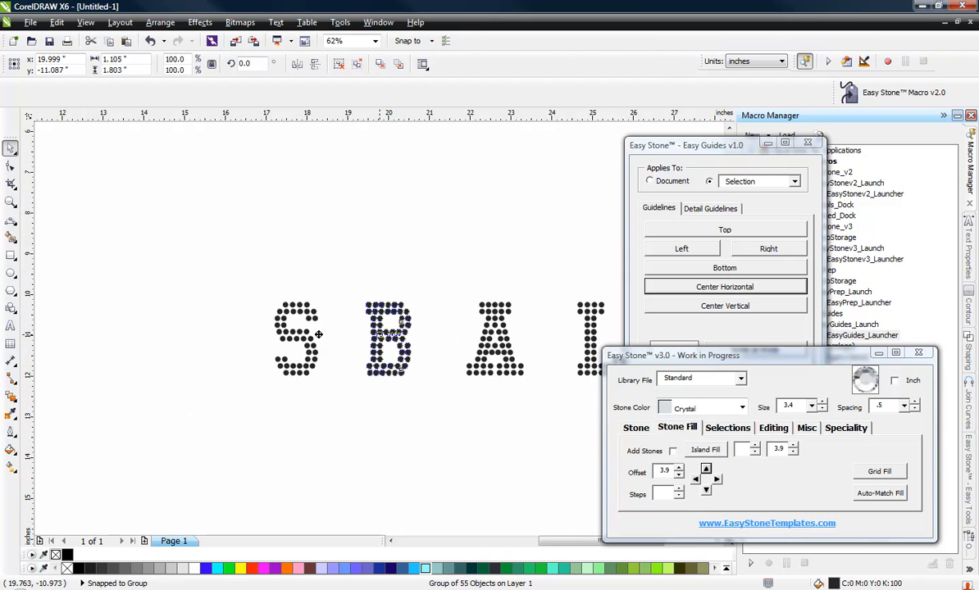
{"action": "left_click_drag", "start_coordinate": [377, 342], "coordinate": [182, 326]}
{"action": "left_click", "coordinate": [490, 339]}
{"action": "left_click_drag", "start_coordinate": [489, 339], "coordinate": [221, 339]}
{"action": "scroll", "coordinate": [234, 320], "scroll_direction": "down", "scroll_amount": 2}
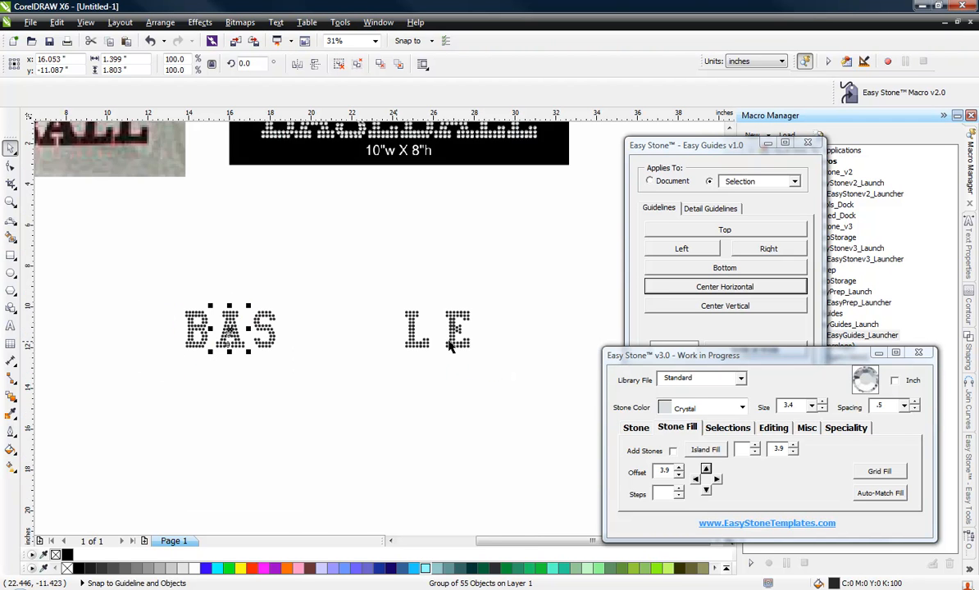
Copy the E after the S, copy the B and A after it to form BASEBA, and delete the leftover E.
{"action": "left_click_drag", "start_coordinate": [457, 336], "coordinate": [275, 334]}
{"action": "left_click_drag", "start_coordinate": [141, 257], "coordinate": [358, 348]}
{"action": "left_click", "coordinate": [387, 282]}
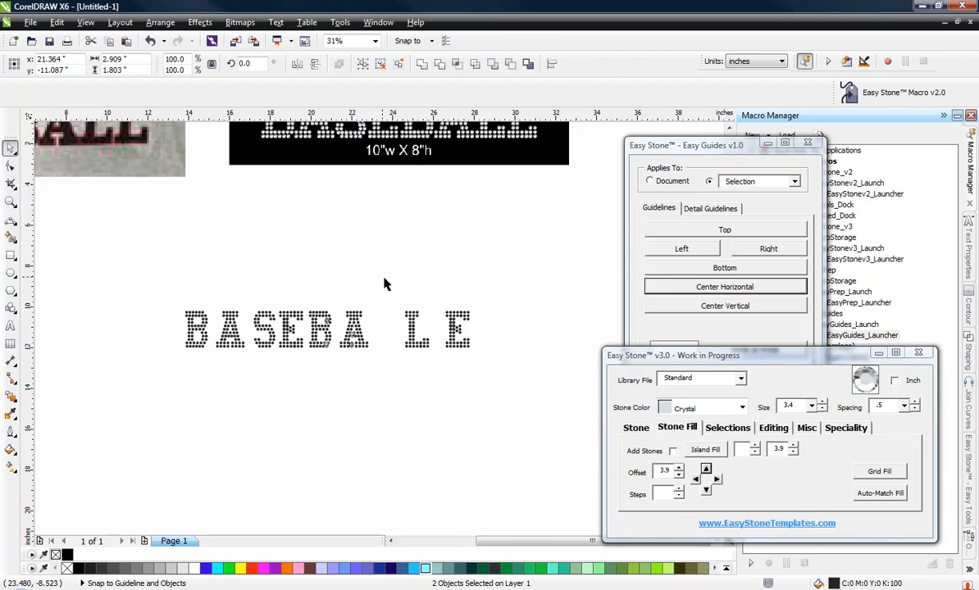
{"action": "left_click", "coordinate": [457, 329]}
{"action": "key", "text": "Delete"}
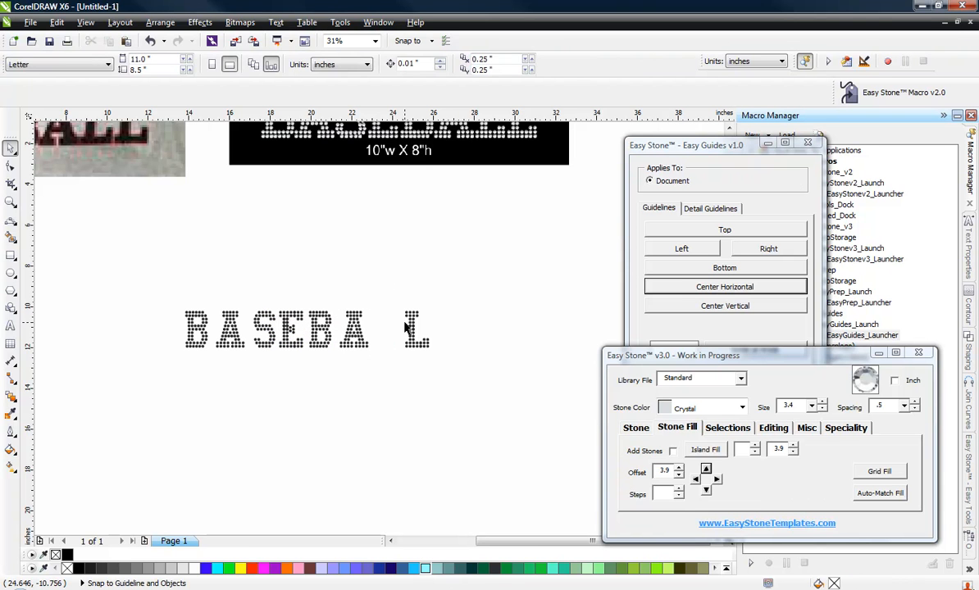
Move the L up to the second A and leave a duplicate beside it for the double L.
{"action": "scroll", "coordinate": [405, 332], "scroll_direction": "up", "scroll_amount": 2}
{"action": "left_click_drag", "start_coordinate": [412, 328], "coordinate": [352, 335]}
{"action": "right_click", "coordinate": [352, 334]}
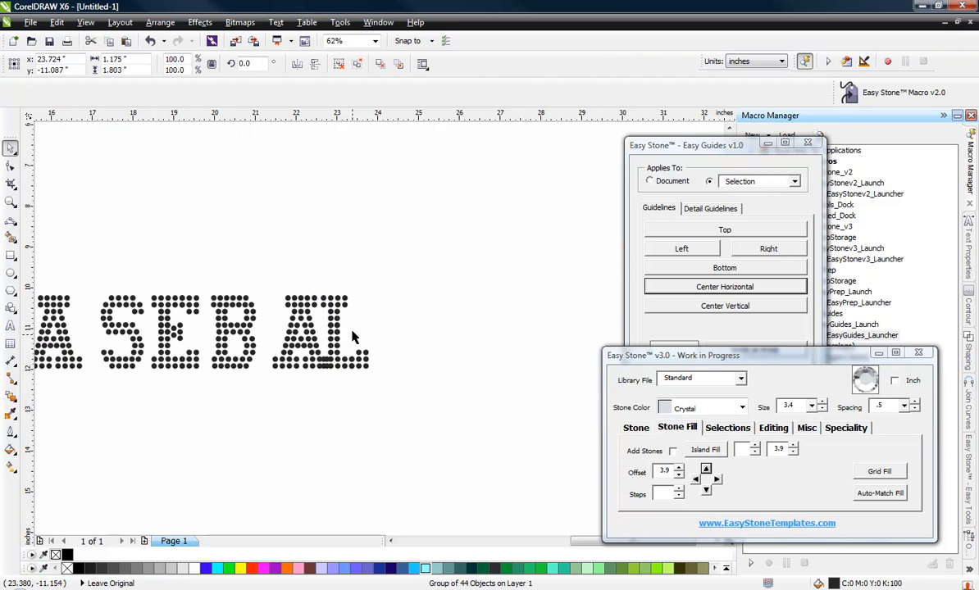
{"action": "scroll", "coordinate": [422, 352], "scroll_direction": "down", "scroll_amount": 1}
{"action": "left_click", "coordinate": [447, 312]}
Distribute the eight letters of BASEBALL with equal horizontal spacing.
{"action": "left_click_drag", "start_coordinate": [461, 285], "coordinate": [156, 397]}
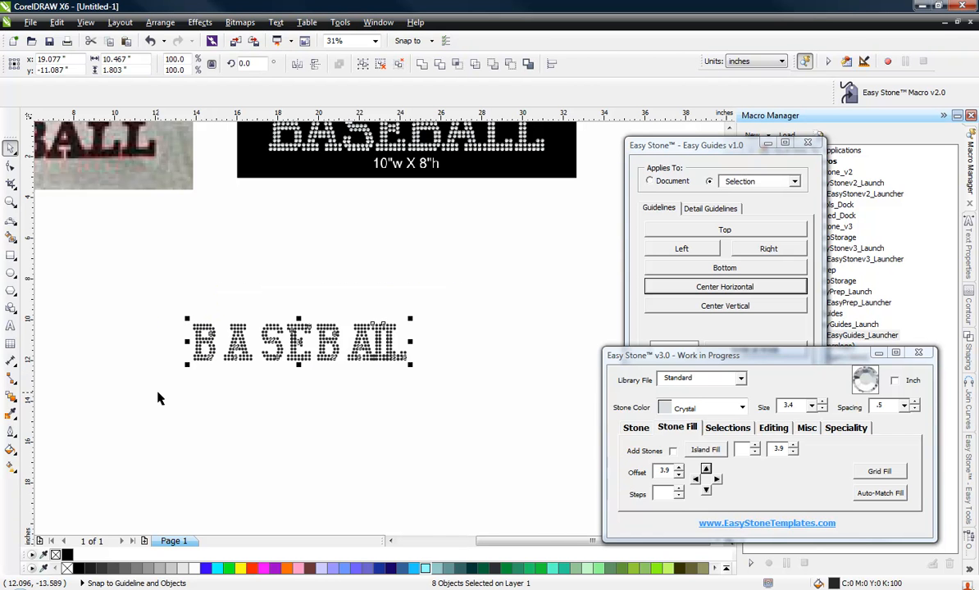
{"action": "key", "text": "shift+p"}
{"action": "left_click", "coordinate": [149, 371]}
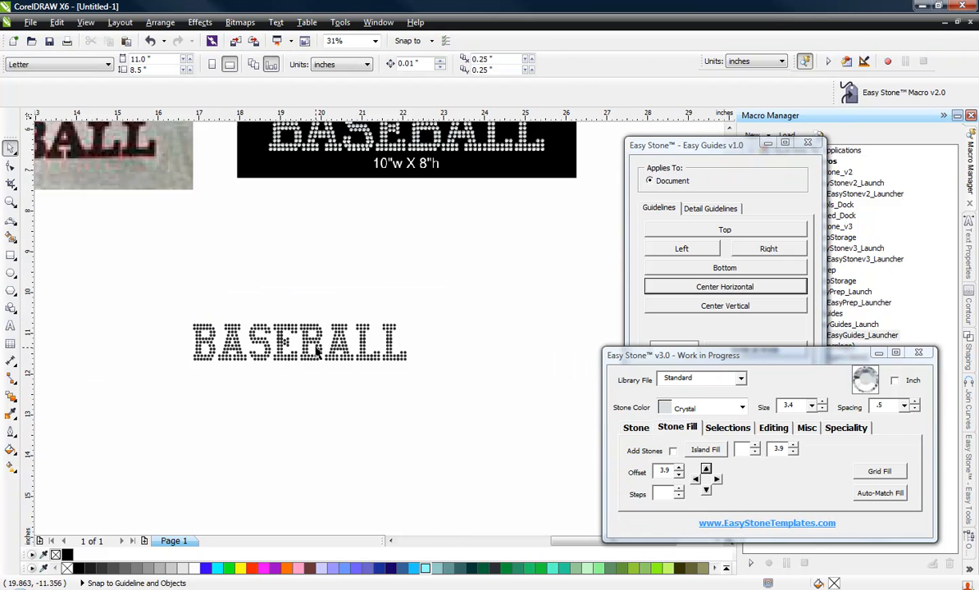
Move the last L closer to the preceding L and distribute the eight letters evenly again at the tighter width.
{"action": "scroll", "coordinate": [437, 332], "scroll_direction": "up", "scroll_amount": 2}
{"action": "left_click", "coordinate": [490, 354]}
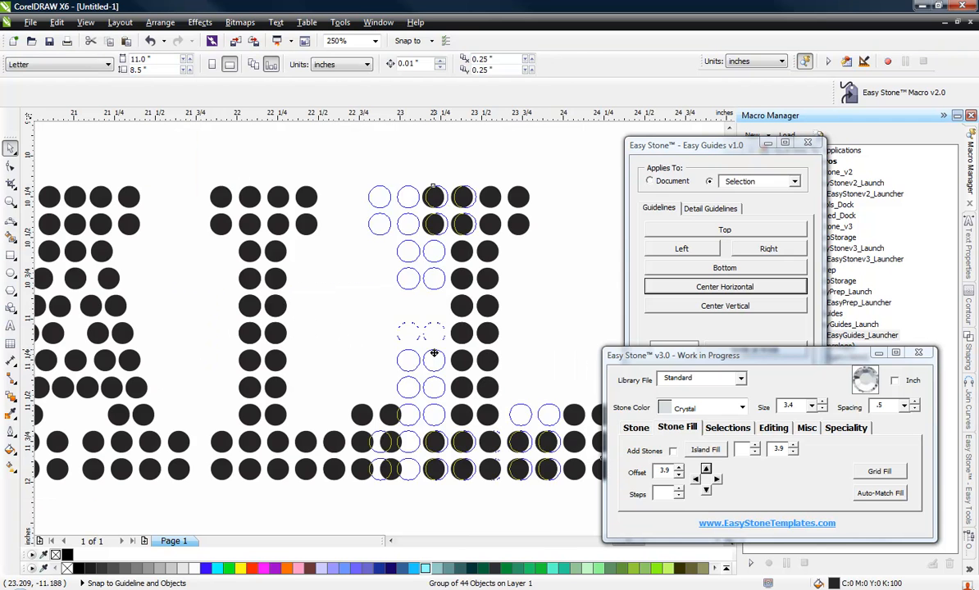
{"action": "scroll", "coordinate": [452, 348], "scroll_direction": "down", "scroll_amount": 1}
{"action": "left_click", "coordinate": [497, 312]}
{"action": "scroll", "coordinate": [497, 313], "scroll_direction": "down", "scroll_amount": 1}
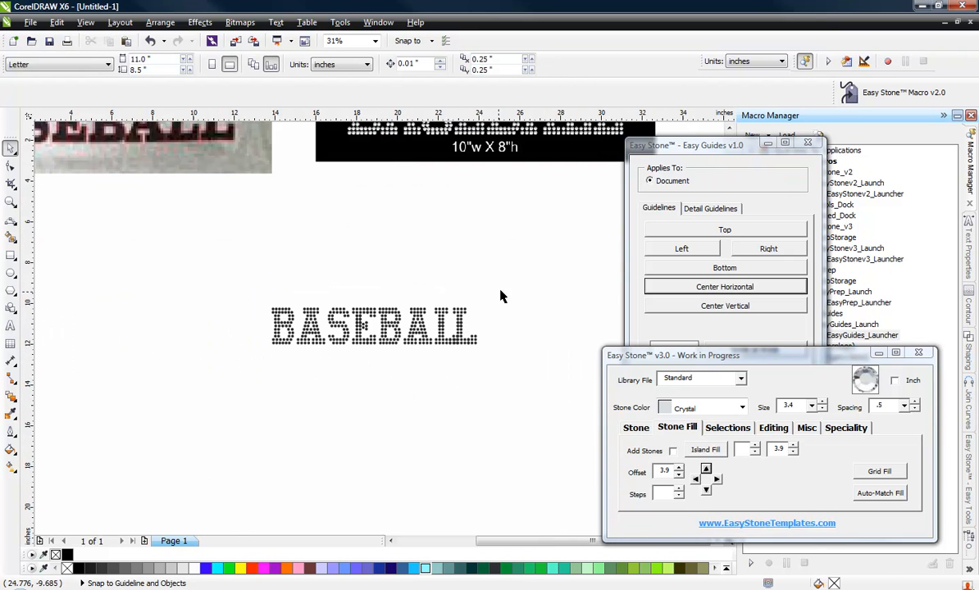
{"action": "left_click_drag", "start_coordinate": [500, 294], "coordinate": [175, 368]}
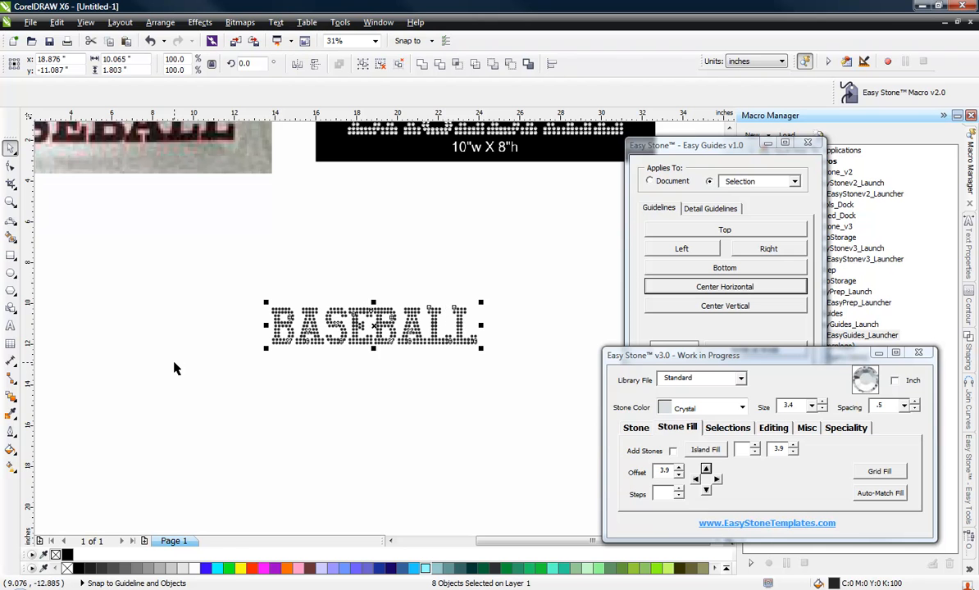
{"action": "left_click", "coordinate": [254, 330]}
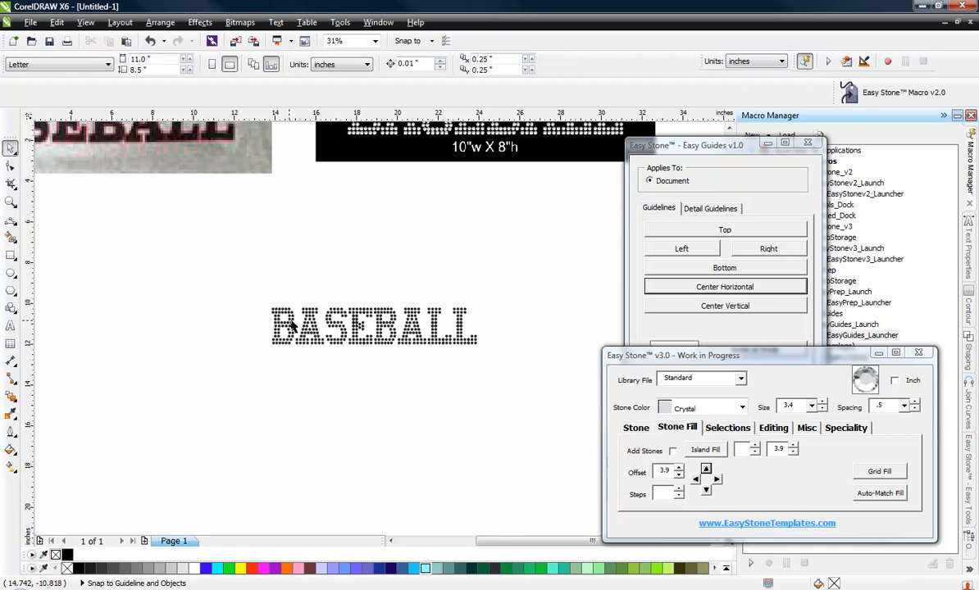
Move the first B slightly right to close the gap to the first A.
{"action": "scroll", "coordinate": [291, 327], "scroll_direction": "up", "scroll_amount": 3}
{"action": "scroll", "coordinate": [292, 406], "scroll_direction": "down", "scroll_amount": 1}
{"action": "scroll", "coordinate": [233, 366], "scroll_direction": "up", "scroll_amount": 3}
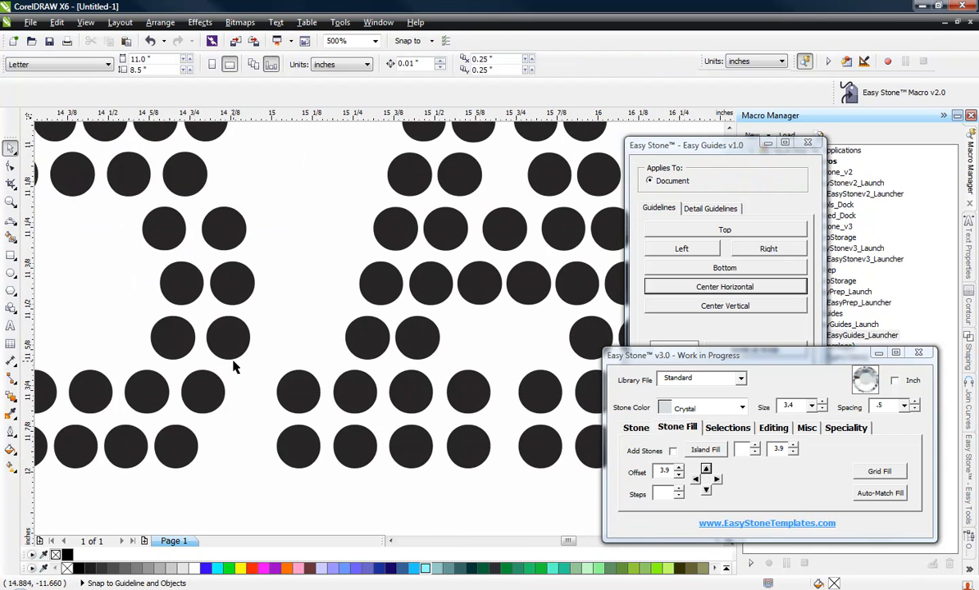
{"action": "left_click_drag", "start_coordinate": [225, 340], "coordinate": [271, 338]}
{"action": "scroll", "coordinate": [169, 340], "scroll_direction": "down", "scroll_amount": 3}
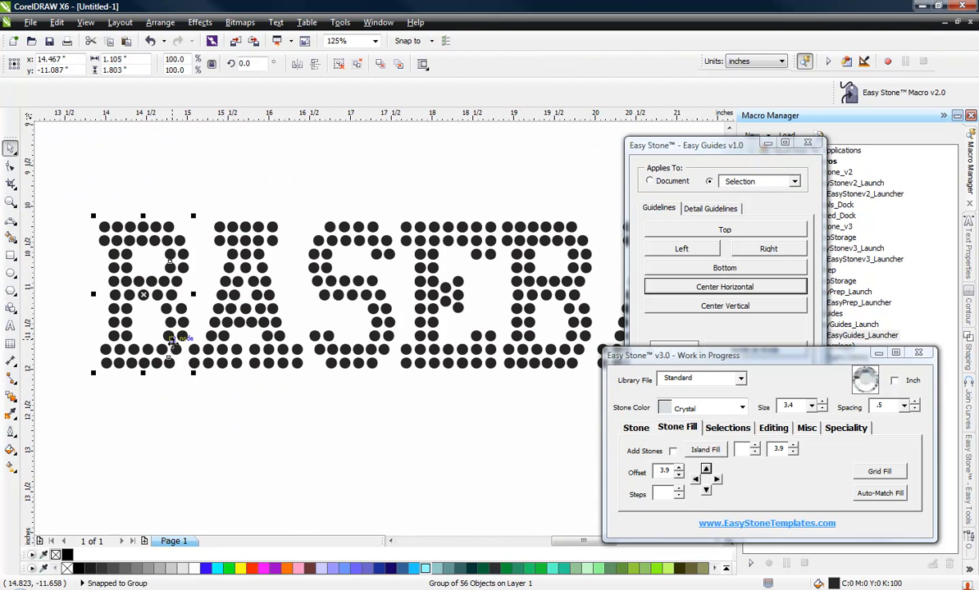
{"action": "left_click", "coordinate": [324, 390]}
Move the S slightly left to close the gap to the first A.
{"action": "scroll", "coordinate": [325, 365], "scroll_direction": "up", "scroll_amount": 2}
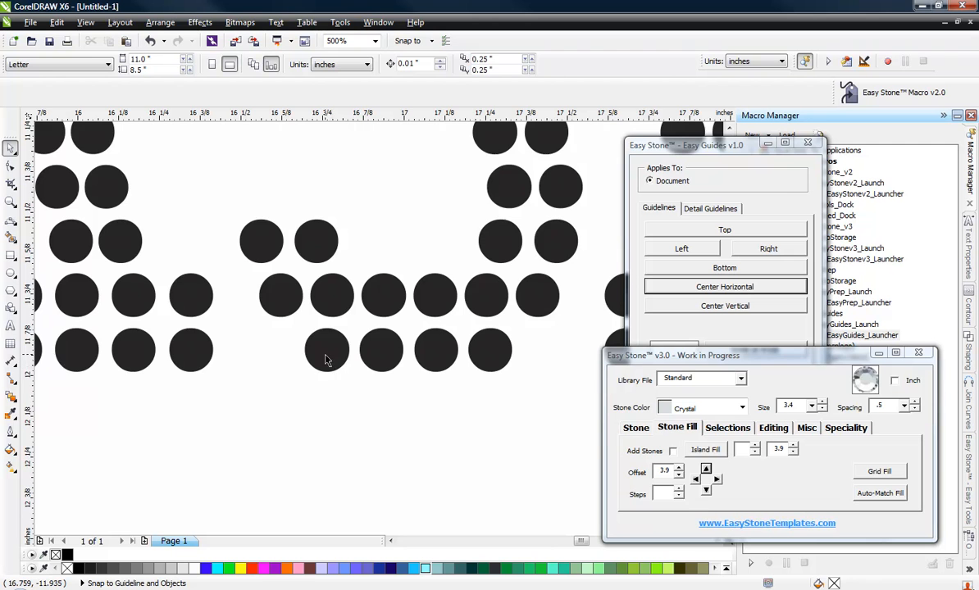
{"action": "scroll", "coordinate": [325, 361], "scroll_direction": "up", "scroll_amount": 1}
{"action": "left_click_drag", "start_coordinate": [315, 345], "coordinate": [248, 361]}
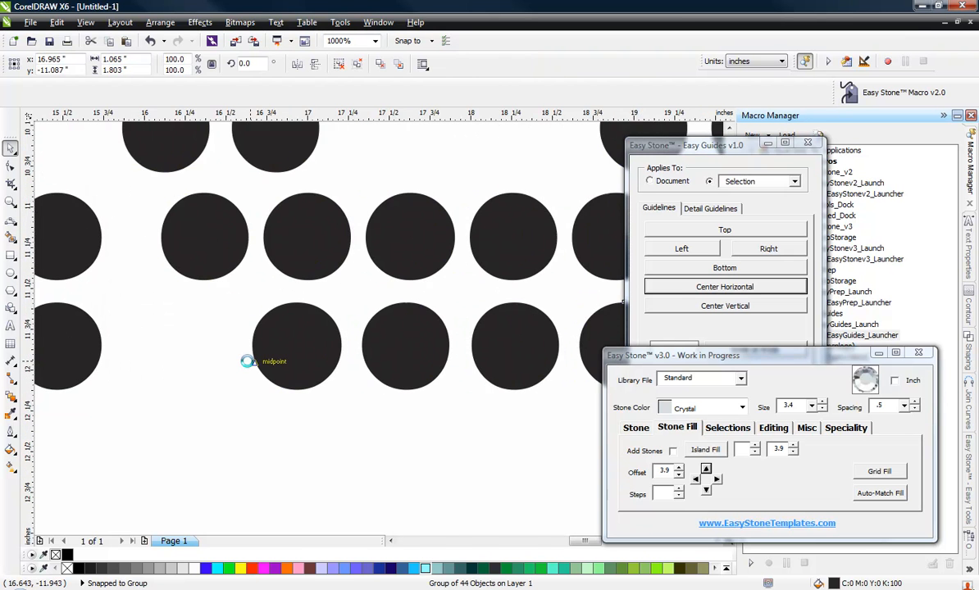
{"action": "scroll", "coordinate": [248, 361], "scroll_direction": "down", "scroll_amount": 4}
{"action": "left_click", "coordinate": [273, 267]}
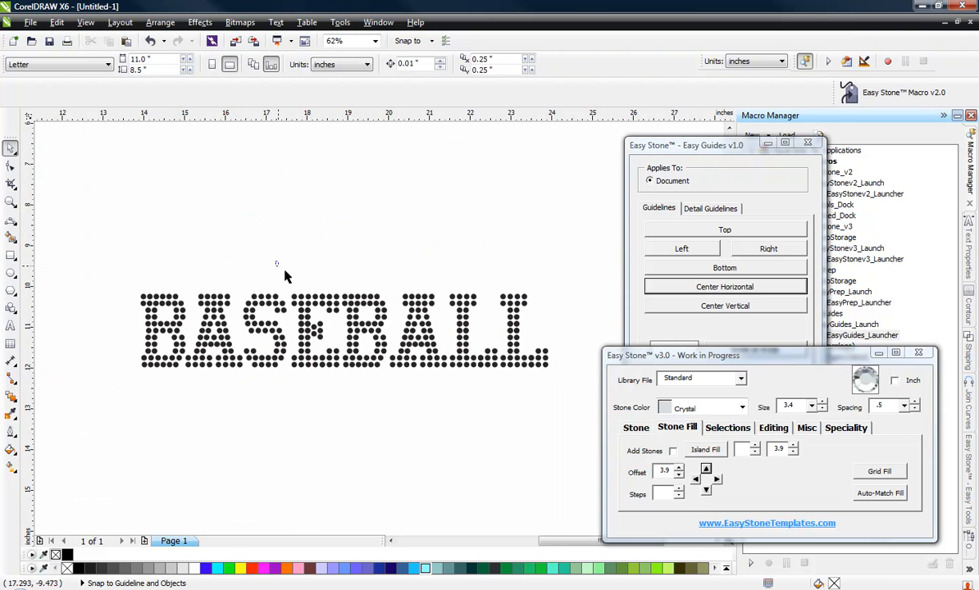
Move the last five letters, EBALL, together slightly left toward the S.
{"action": "left_click_drag", "start_coordinate": [284, 276], "coordinate": [574, 395]}
{"action": "scroll", "coordinate": [279, 368], "scroll_direction": "up", "scroll_amount": 3}
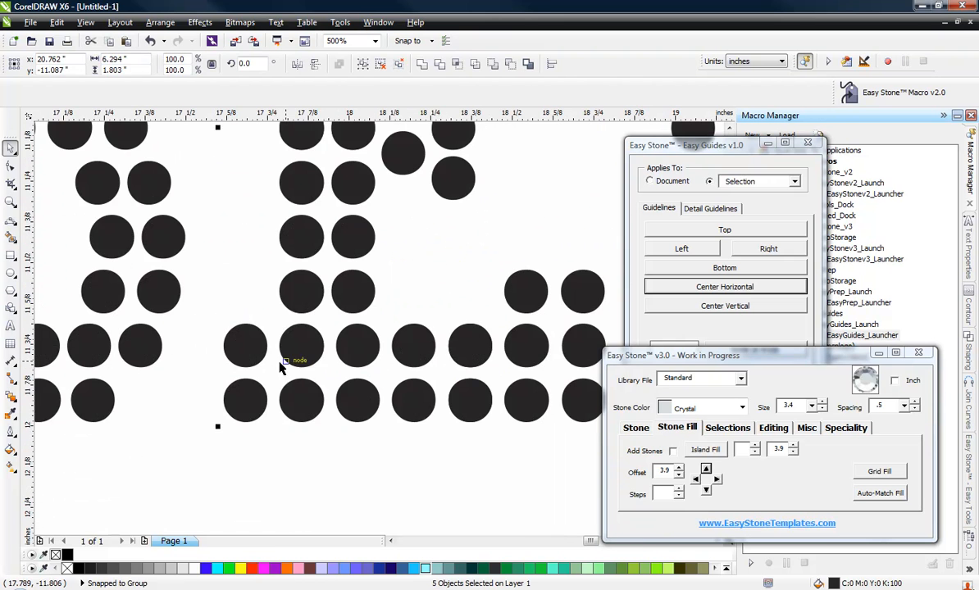
{"action": "left_click_drag", "start_coordinate": [242, 351], "coordinate": [225, 352]}
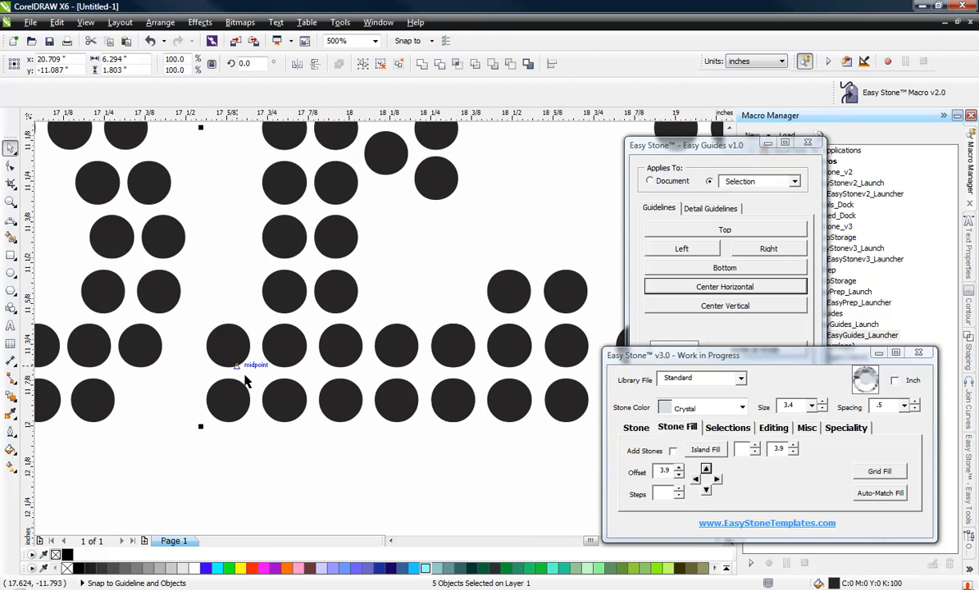
{"action": "scroll", "coordinate": [244, 379], "scroll_direction": "down", "scroll_amount": 1}
{"action": "left_click", "coordinate": [257, 400]}
{"action": "scroll", "coordinate": [258, 400], "scroll_direction": "down", "scroll_amount": 2}
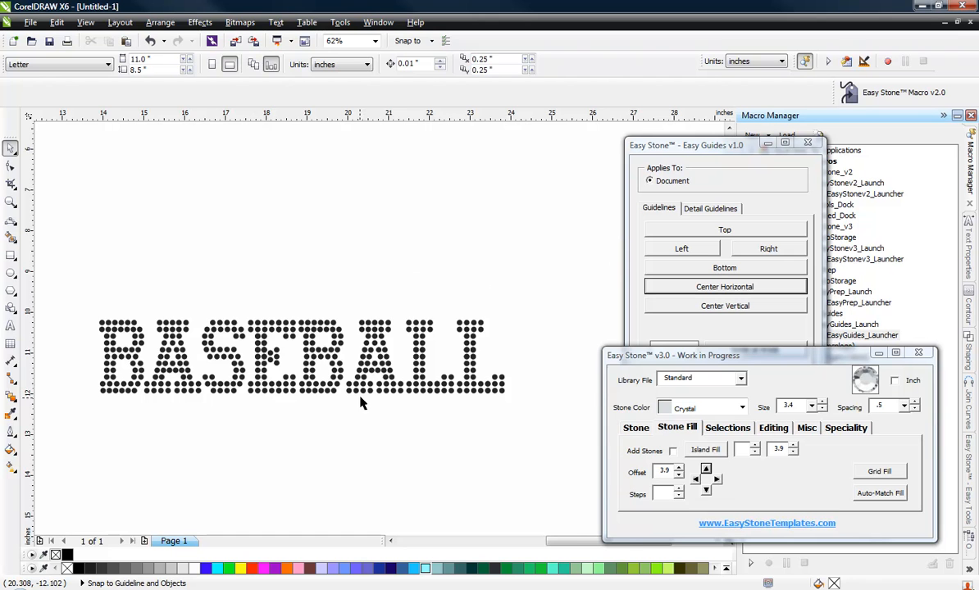
Move the second A slightly left to close the gap to the second B.
{"action": "scroll", "coordinate": [340, 328], "scroll_direction": "up", "scroll_amount": 1}
{"action": "left_click", "coordinate": [340, 327]}
{"action": "scroll", "coordinate": [341, 326], "scroll_direction": "up", "scroll_amount": 3}
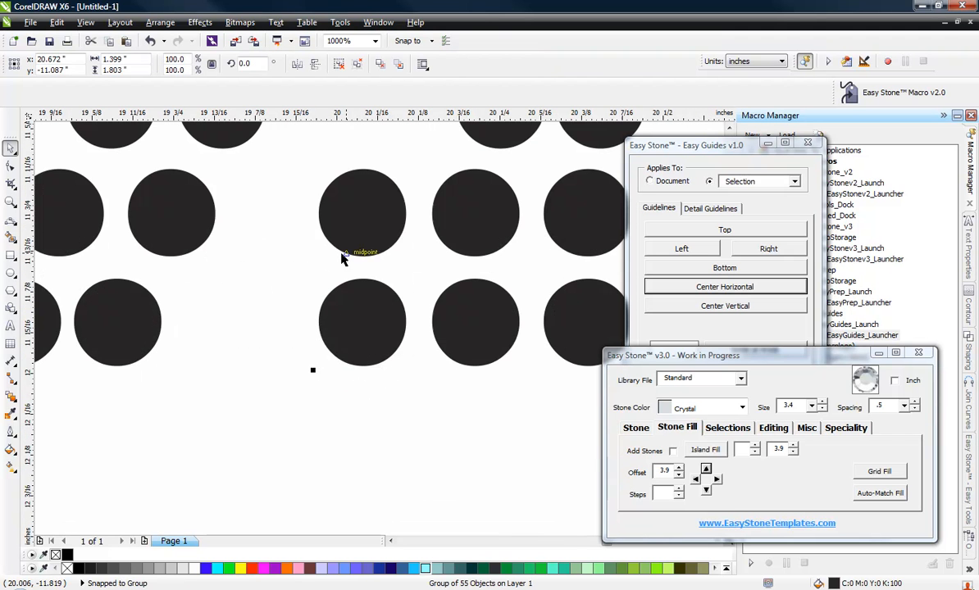
{"action": "left_click_drag", "start_coordinate": [343, 257], "coordinate": [304, 240]}
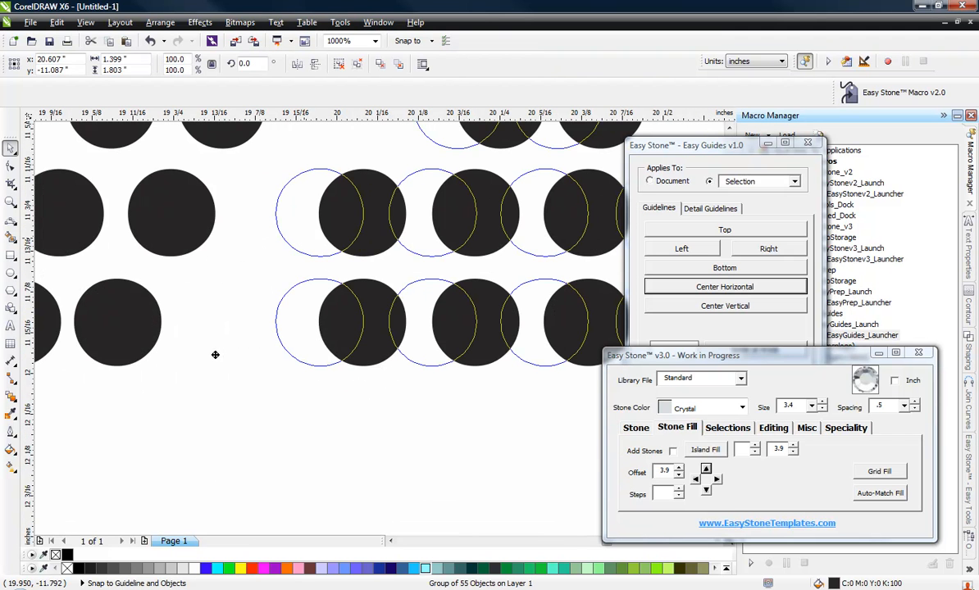
{"action": "scroll", "coordinate": [215, 354], "scroll_direction": "down", "scroll_amount": 3}
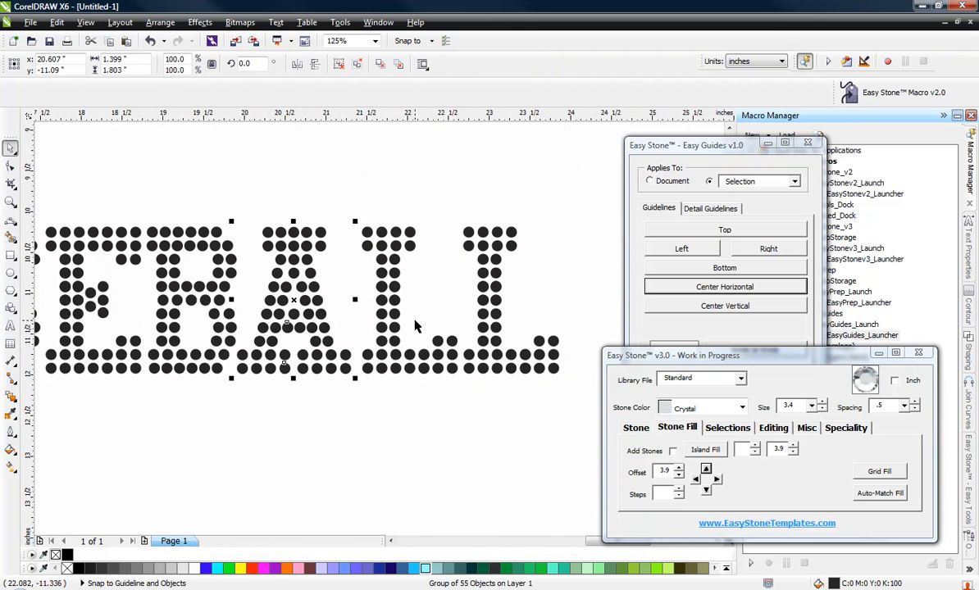
Move both L's together slightly left toward the second A.
{"action": "left_click", "coordinate": [415, 326]}
{"action": "left_click", "coordinate": [400, 305]}
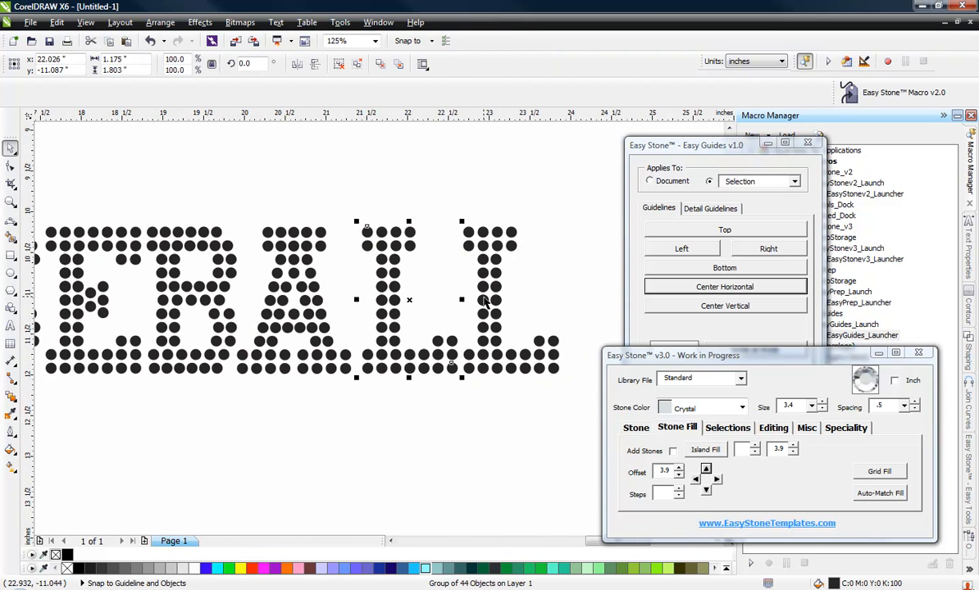
{"action": "left_click", "coordinate": [485, 302], "text": "shift"}
{"action": "scroll", "coordinate": [386, 320], "scroll_direction": "up", "scroll_amount": 2}
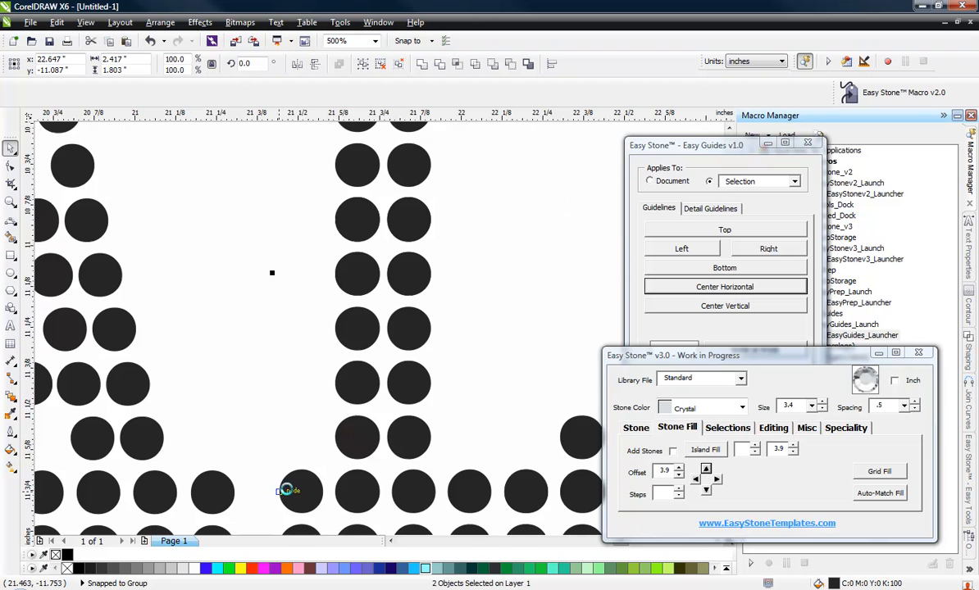
{"action": "left_click_drag", "start_coordinate": [287, 490], "coordinate": [277, 469]}
{"action": "scroll", "coordinate": [369, 402], "scroll_direction": "down", "scroll_amount": 2}
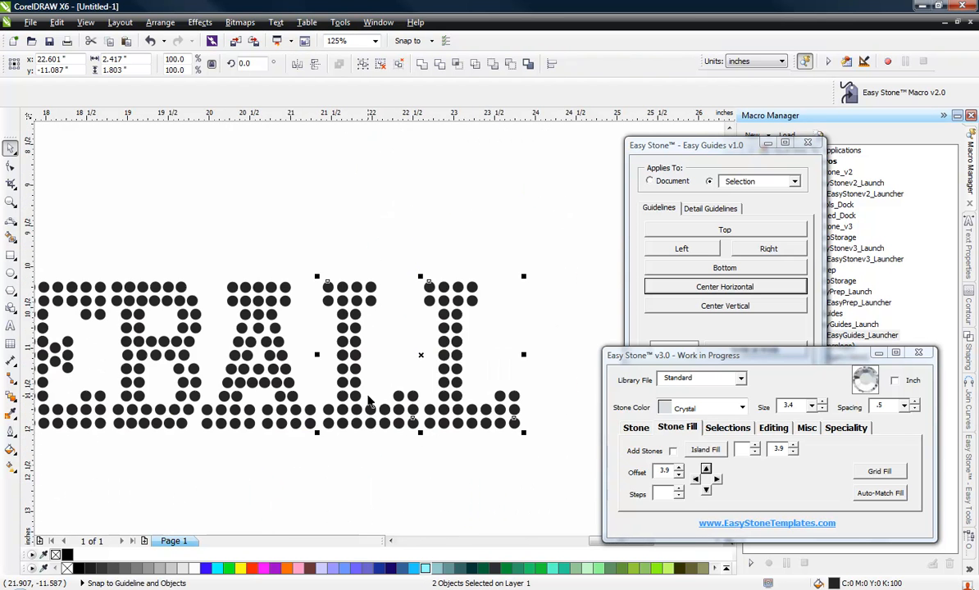
Select all eight letters and check the overall size of the word against the 10-inch-wide reference design.
{"action": "scroll", "coordinate": [369, 402], "scroll_direction": "down", "scroll_amount": 2}
{"action": "left_click", "coordinate": [341, 470]}
{"action": "scroll", "coordinate": [344, 459], "scroll_direction": "down", "scroll_amount": 3}
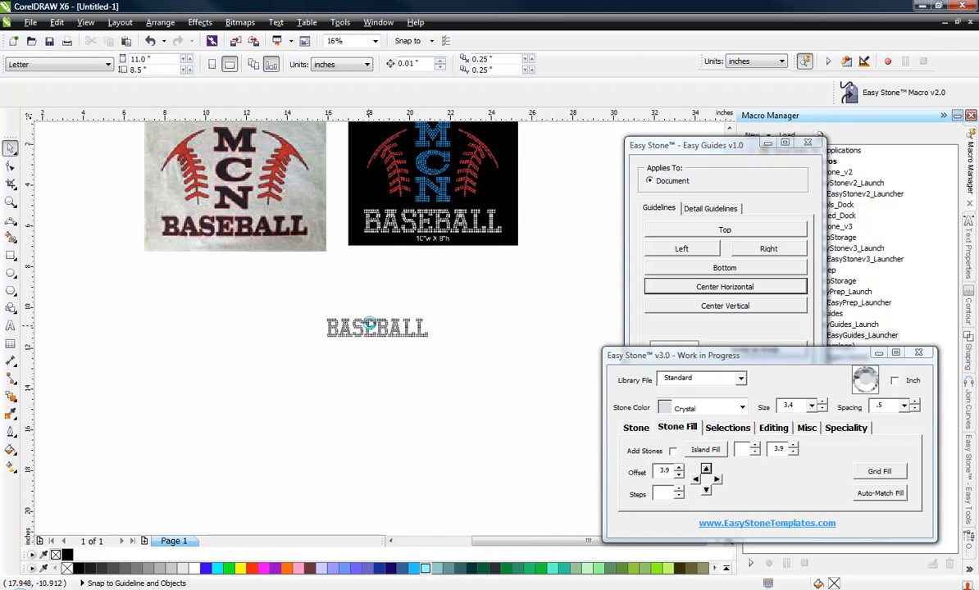
{"action": "scroll", "coordinate": [370, 325], "scroll_direction": "up", "scroll_amount": 2}
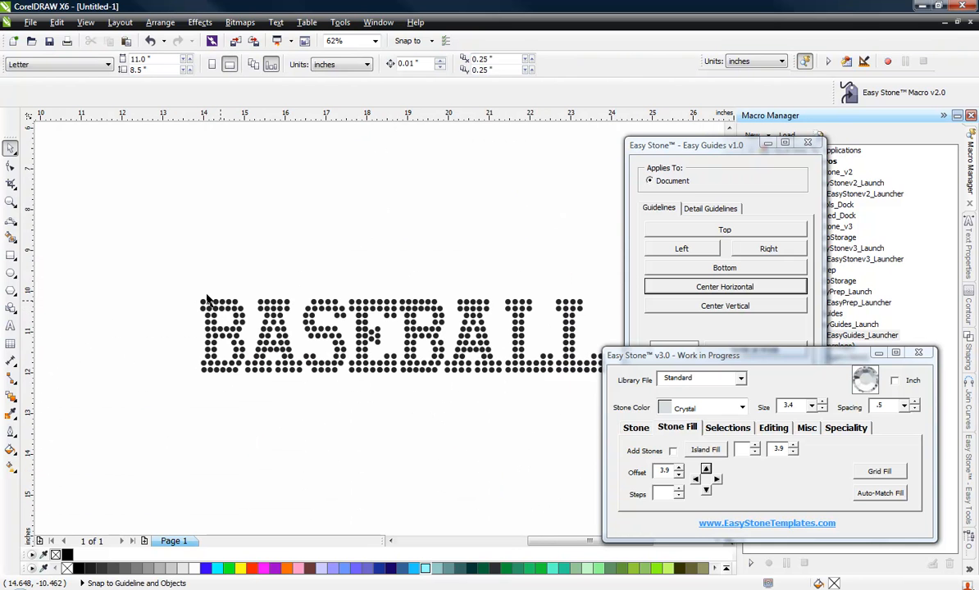
{"action": "scroll", "coordinate": [207, 300], "scroll_direction": "down", "scroll_amount": 1}
{"action": "left_click_drag", "start_coordinate": [154, 259], "coordinate": [460, 385]}
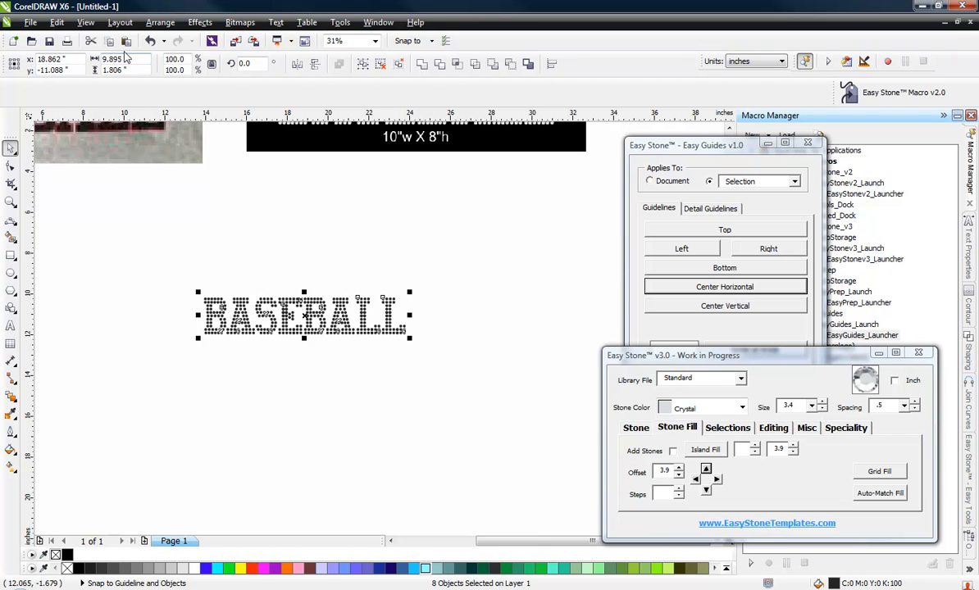
{"action": "scroll", "coordinate": [262, 330], "scroll_direction": "up", "scroll_amount": 1}
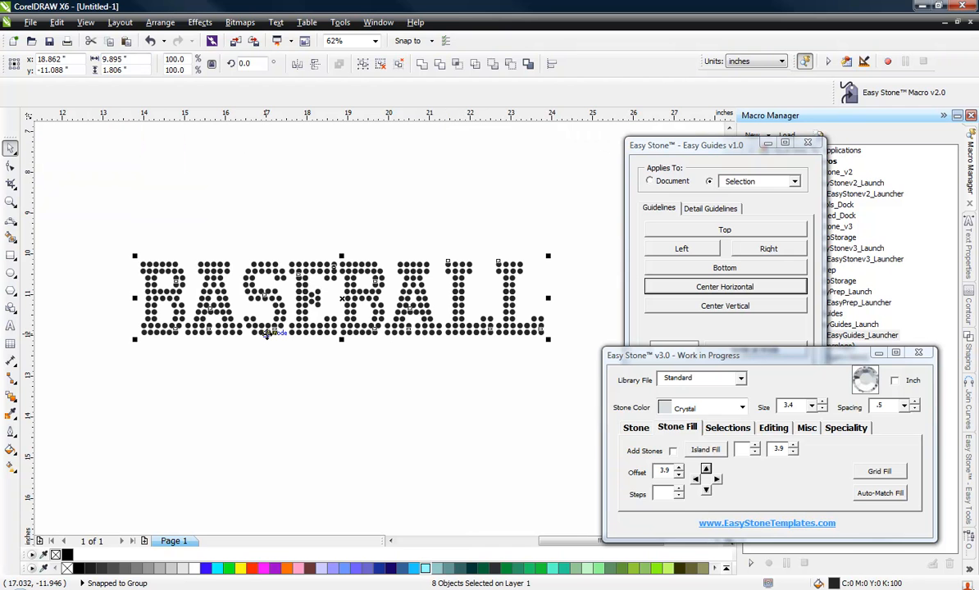
Group the eight letters and ungroup everything into individual stones.
{"action": "key", "text": "ctrl+g"}
{"action": "right_click", "coordinate": [303, 306]}
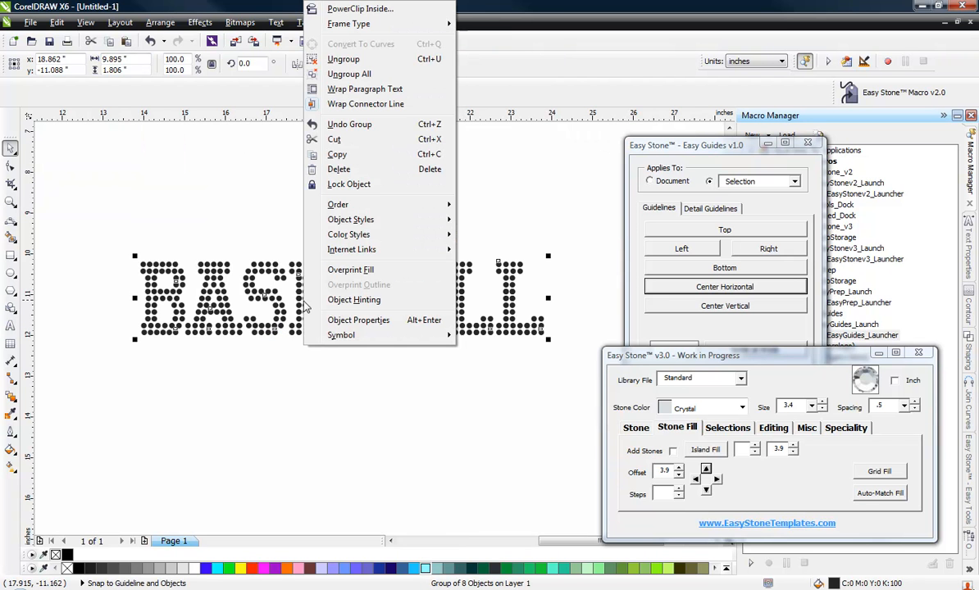
{"action": "left_click", "coordinate": [348, 74]}
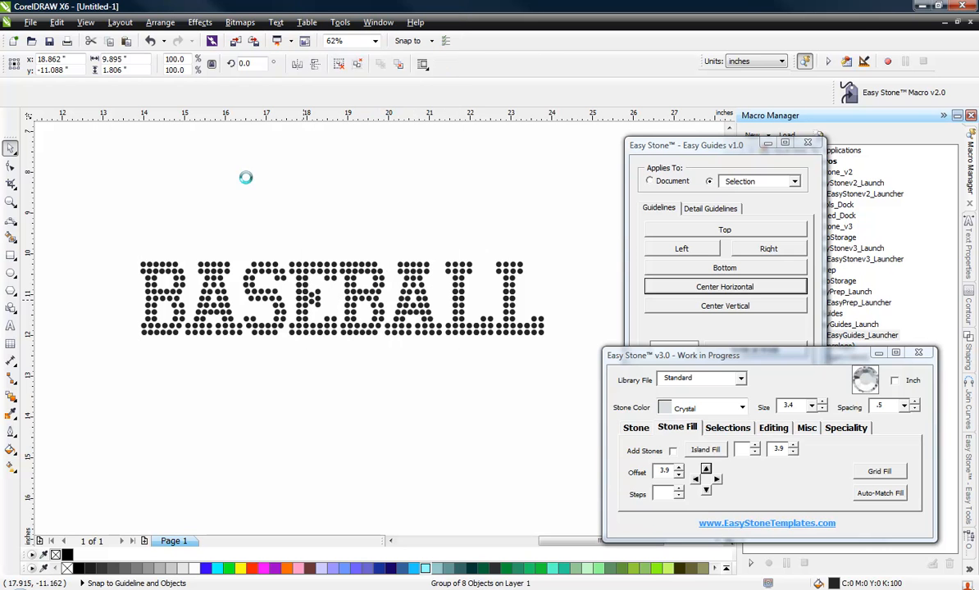
Select every stone of BASEBALL and run Check Spacing to remove overlapping stones.
{"action": "left_click", "coordinate": [161, 223]}
{"action": "left_click_drag", "start_coordinate": [88, 204], "coordinate": [577, 357]}
{"action": "left_click", "coordinate": [771, 428]}
{"action": "left_click", "coordinate": [831, 472]}
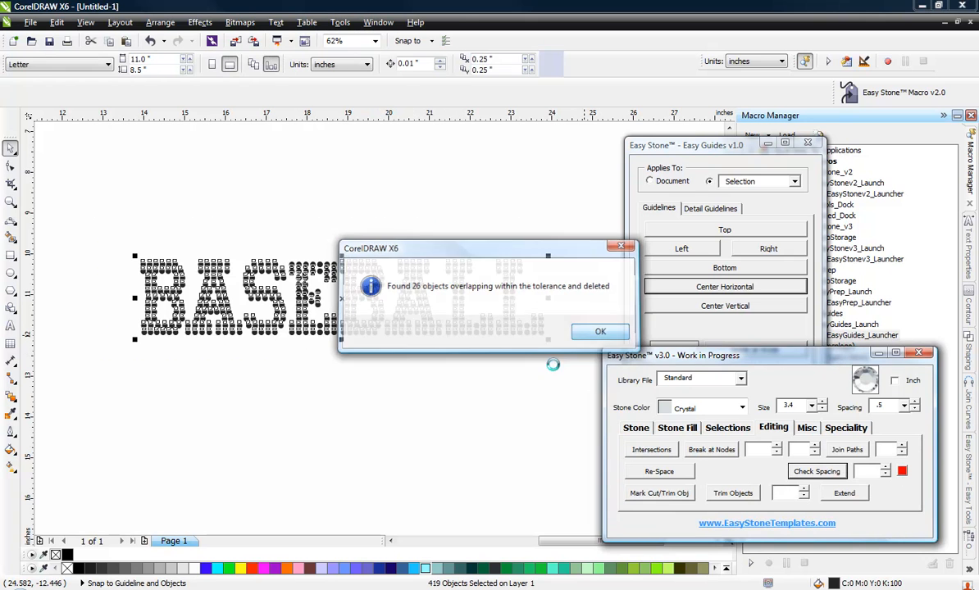
{"action": "left_click", "coordinate": [584, 333]}
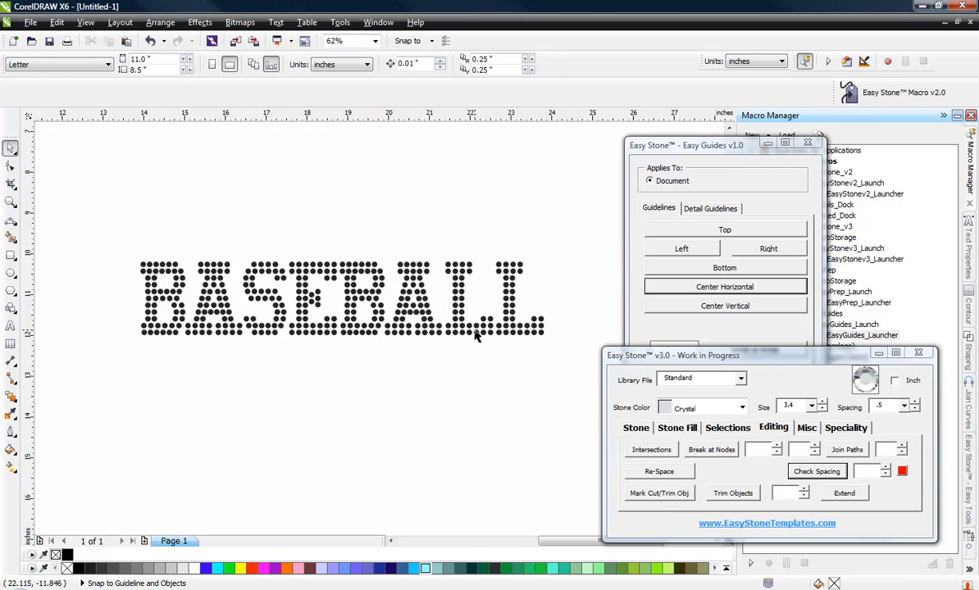
Select all the stones of BASEBALL and scale the word down proportionally to 9.5 inches wide.
{"action": "scroll", "coordinate": [475, 337], "scroll_direction": "up", "scroll_amount": 4}
{"action": "scroll", "coordinate": [428, 341], "scroll_direction": "up", "scroll_amount": 2}
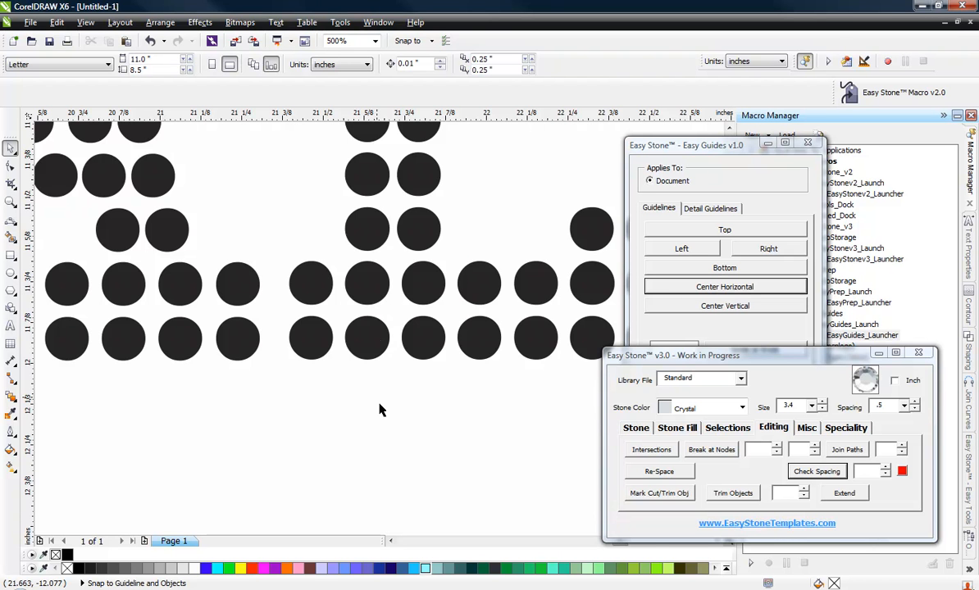
{"action": "scroll", "coordinate": [380, 410], "scroll_direction": "down", "scroll_amount": 4}
{"action": "scroll", "coordinate": [266, 324], "scroll_direction": "up", "scroll_amount": 4}
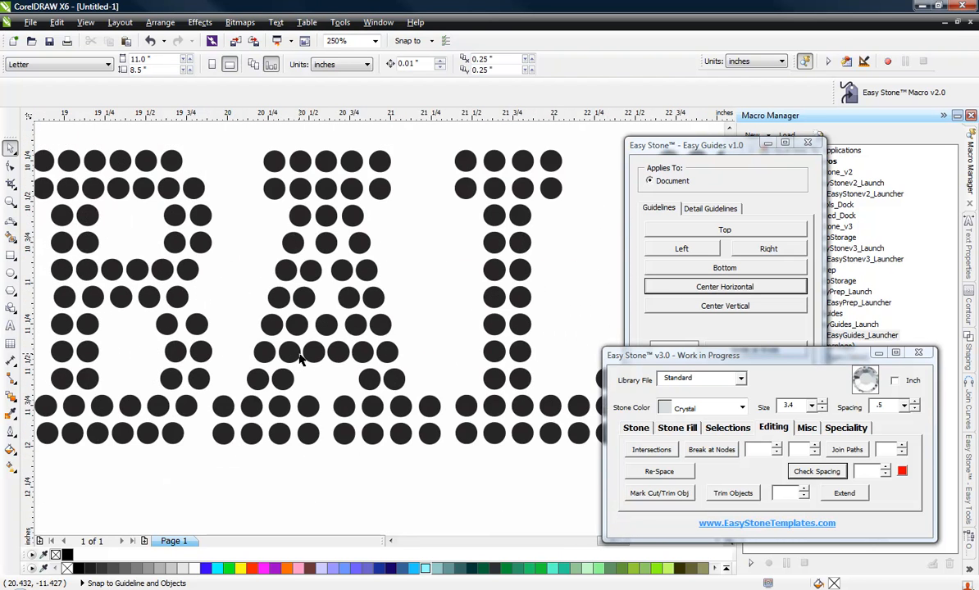
{"action": "scroll", "coordinate": [332, 363], "scroll_direction": "down", "scroll_amount": 6}
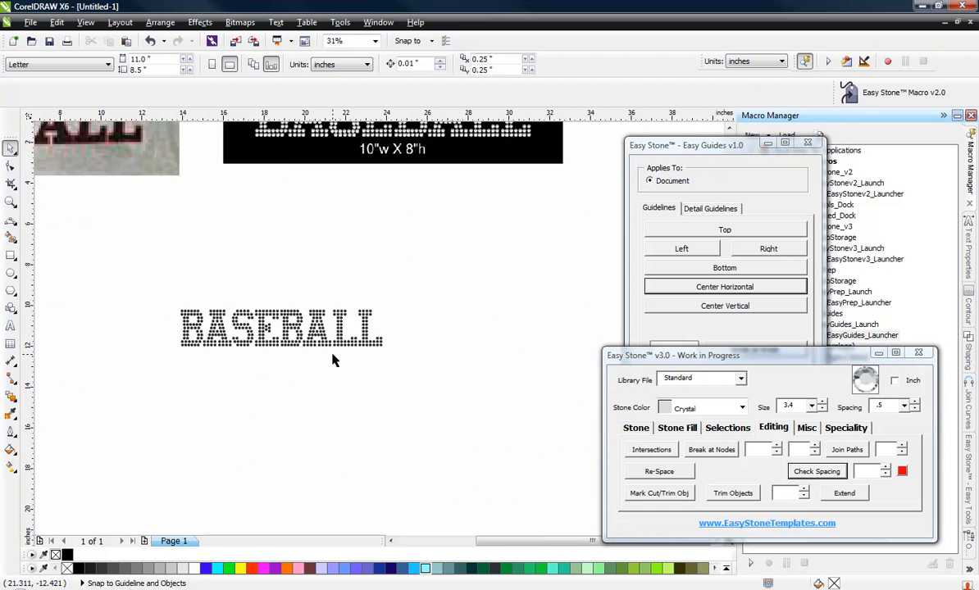
{"action": "scroll", "coordinate": [236, 357], "scroll_direction": "up", "scroll_amount": 1}
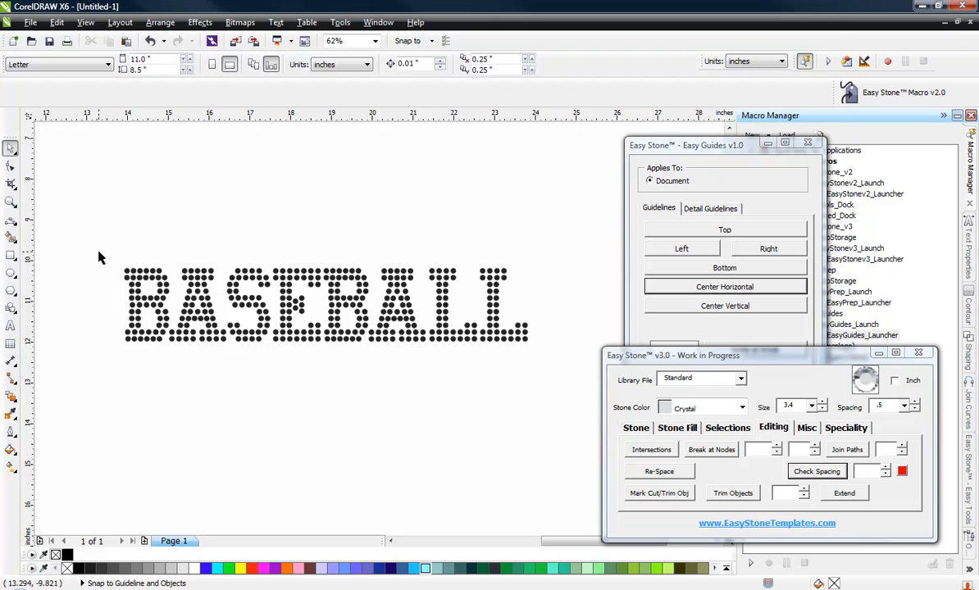
{"action": "left_click_drag", "start_coordinate": [99, 243], "coordinate": [570, 367]}
{"action": "scroll", "coordinate": [519, 323], "scroll_direction": "up", "scroll_amount": 3}
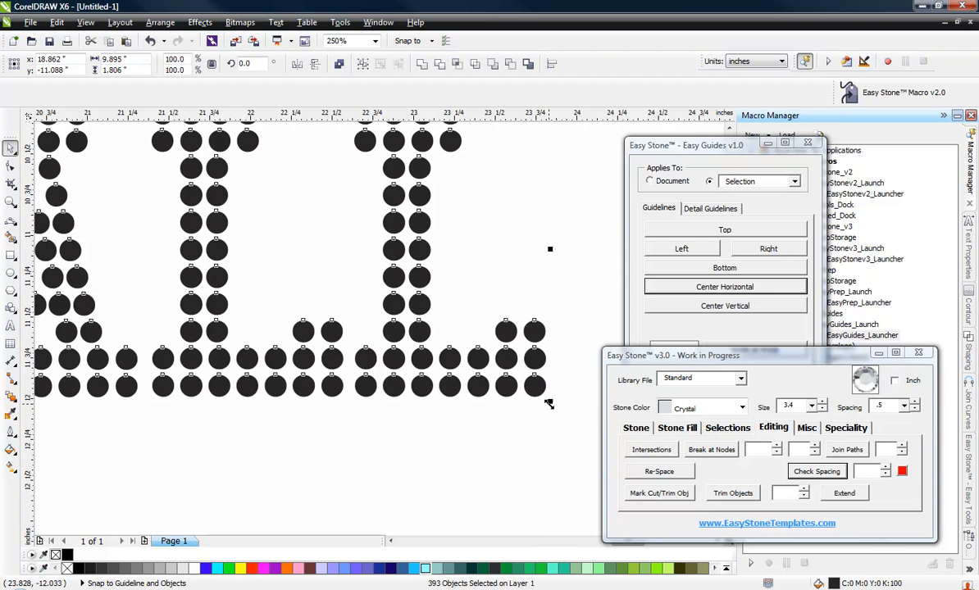
{"action": "left_click_drag", "start_coordinate": [549, 403], "coordinate": [509, 419]}
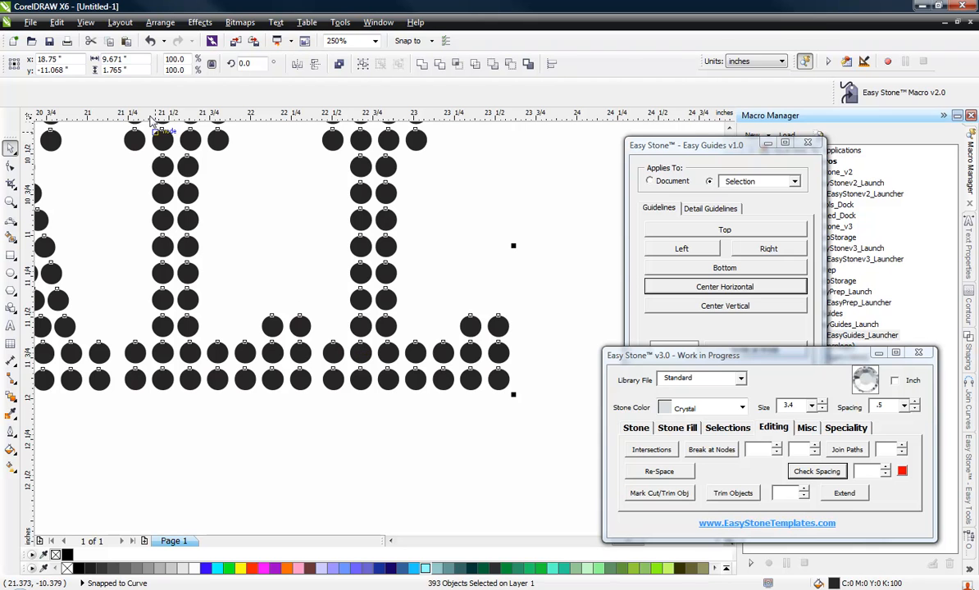
{"action": "left_click", "coordinate": [127, 63]}
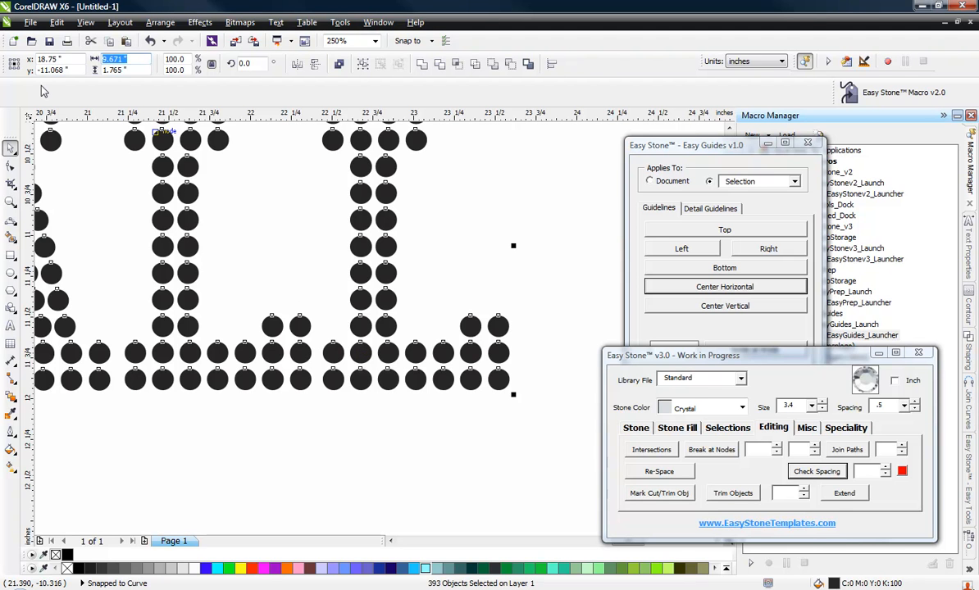
{"action": "type", "text": "9.5"}
{"action": "key", "text": "Return"}
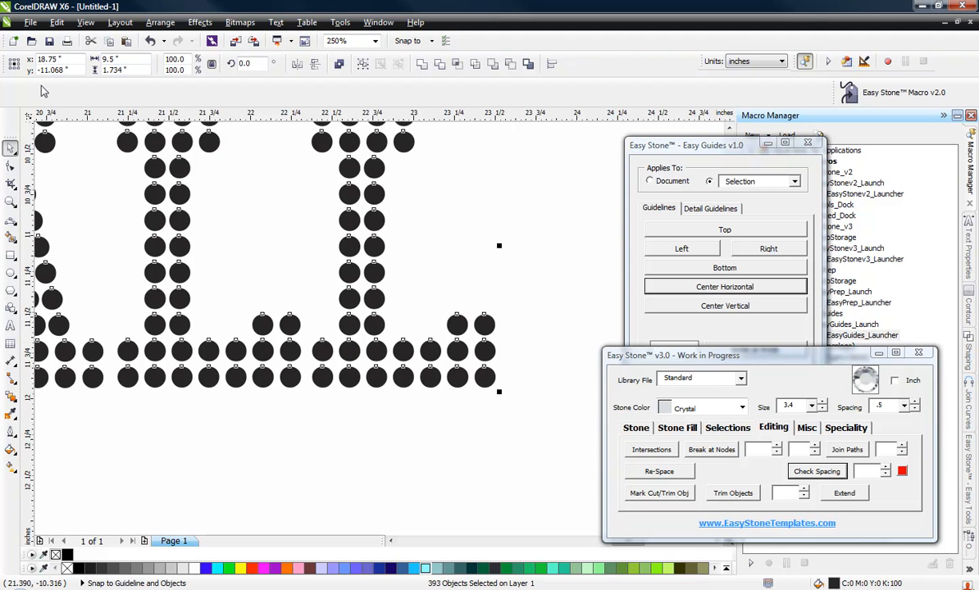
Run Resize/Replace on the scaled word to set all its Crystal stones to size 3.4.
{"action": "scroll", "coordinate": [332, 247], "scroll_direction": "down", "scroll_amount": 6}
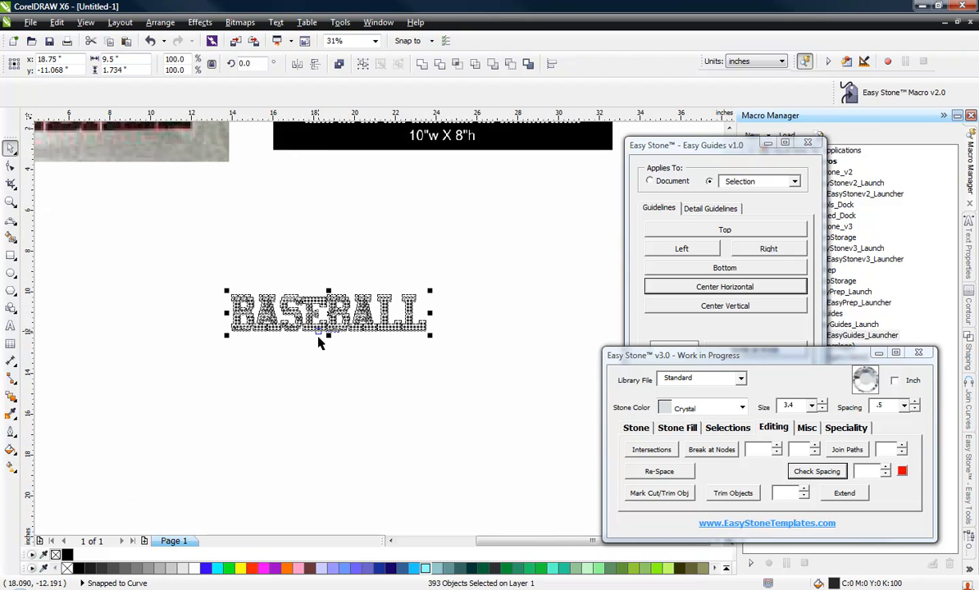
{"action": "scroll", "coordinate": [319, 342], "scroll_direction": "up", "scroll_amount": 2}
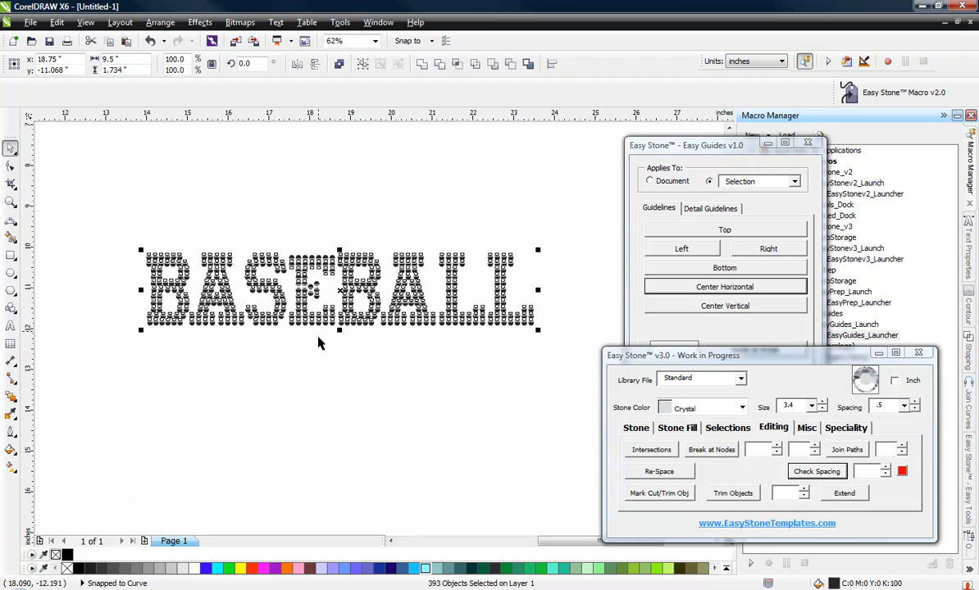
{"action": "left_click", "coordinate": [636, 428]}
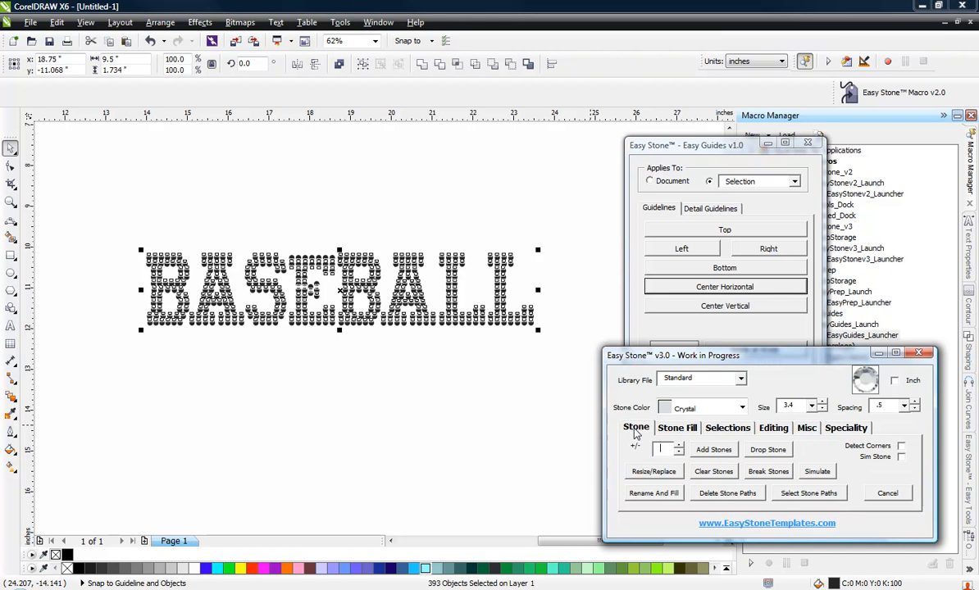
{"action": "left_click", "coordinate": [660, 474]}
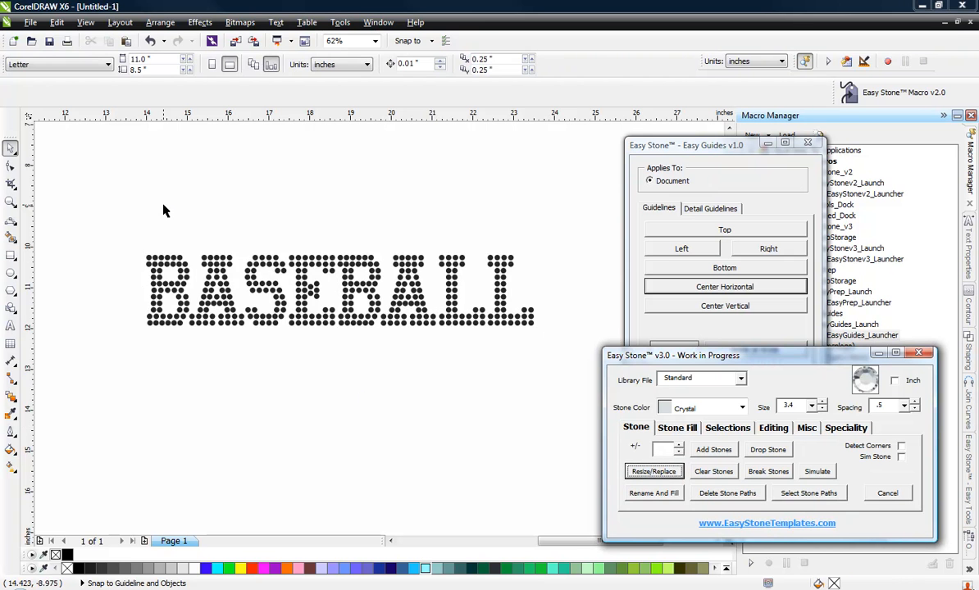
Inspect the gaps between the resized stones and check the overall size of the word.
{"action": "scroll", "coordinate": [318, 275], "scroll_direction": "up", "scroll_amount": 5}
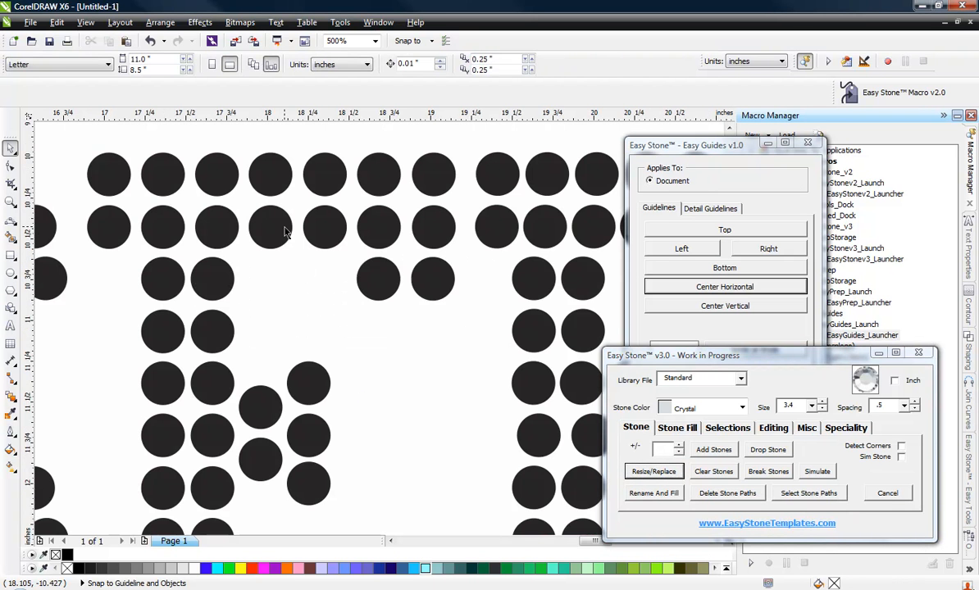
{"action": "scroll", "coordinate": [269, 216], "scroll_direction": "down", "scroll_amount": 4}
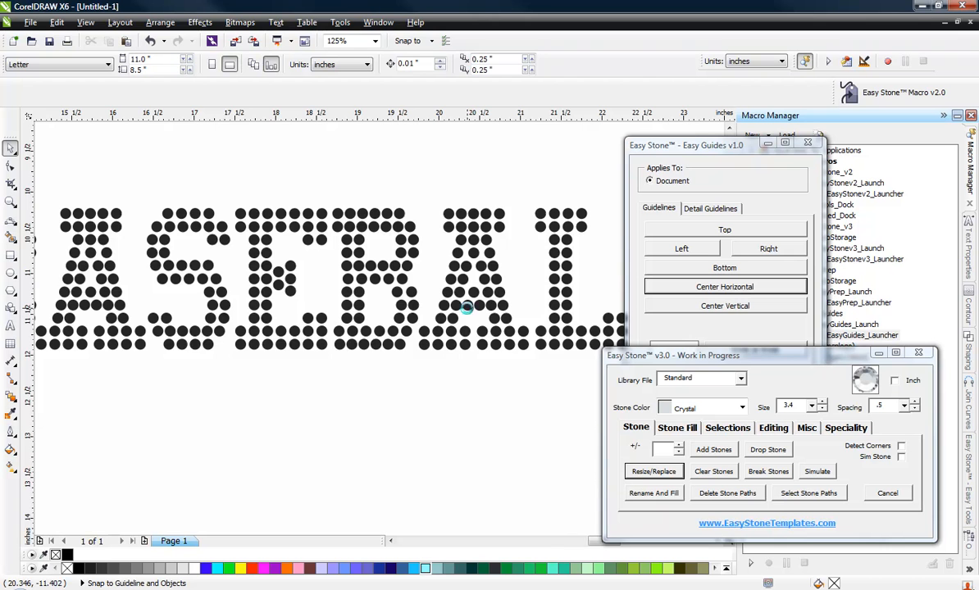
{"action": "scroll", "coordinate": [434, 287], "scroll_direction": "up", "scroll_amount": 4}
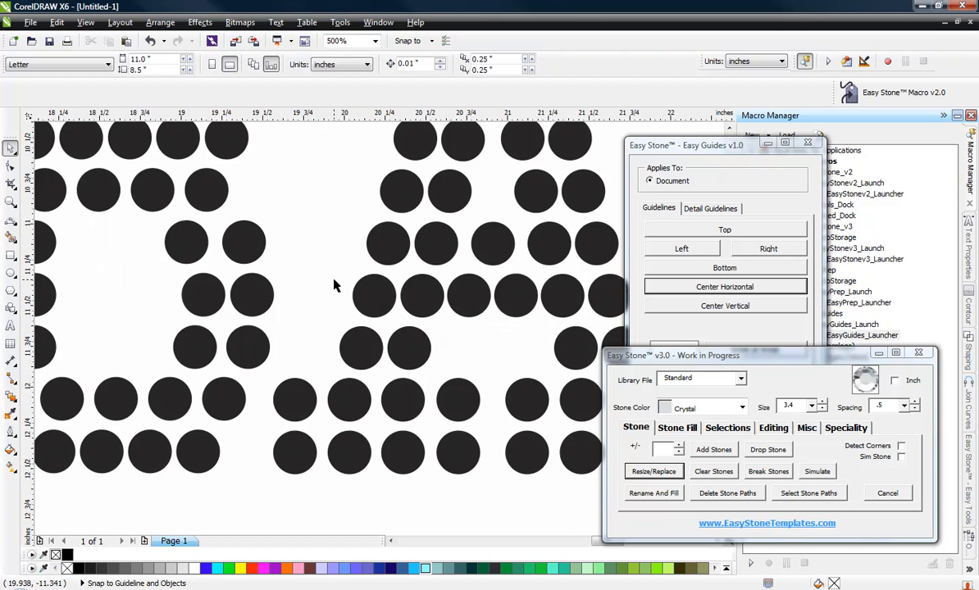
{"action": "scroll", "coordinate": [334, 284], "scroll_direction": "down", "scroll_amount": 4}
{"action": "scroll", "coordinate": [464, 343], "scroll_direction": "down", "scroll_amount": 2}
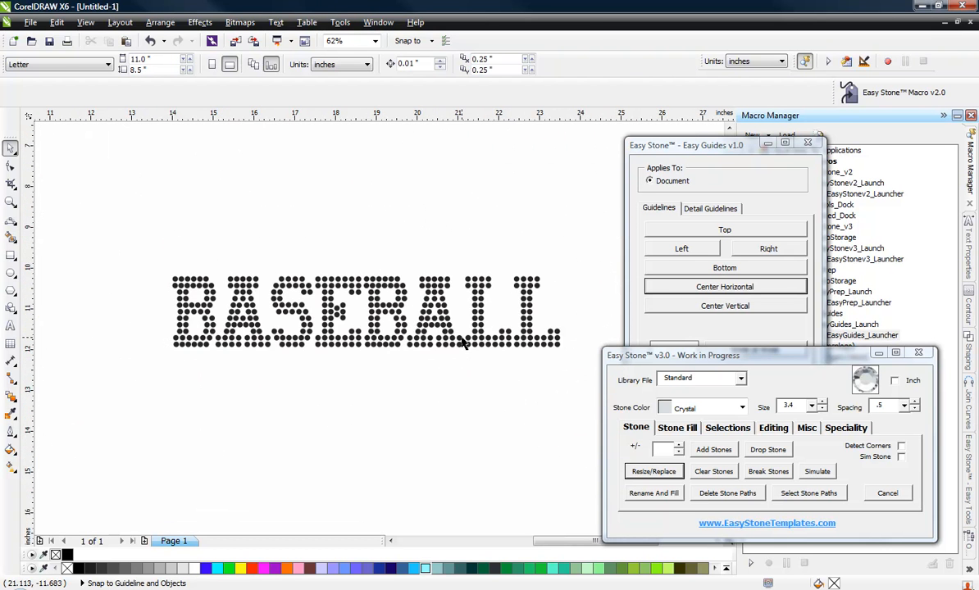
{"action": "left_click_drag", "start_coordinate": [148, 229], "coordinate": [575, 381]}
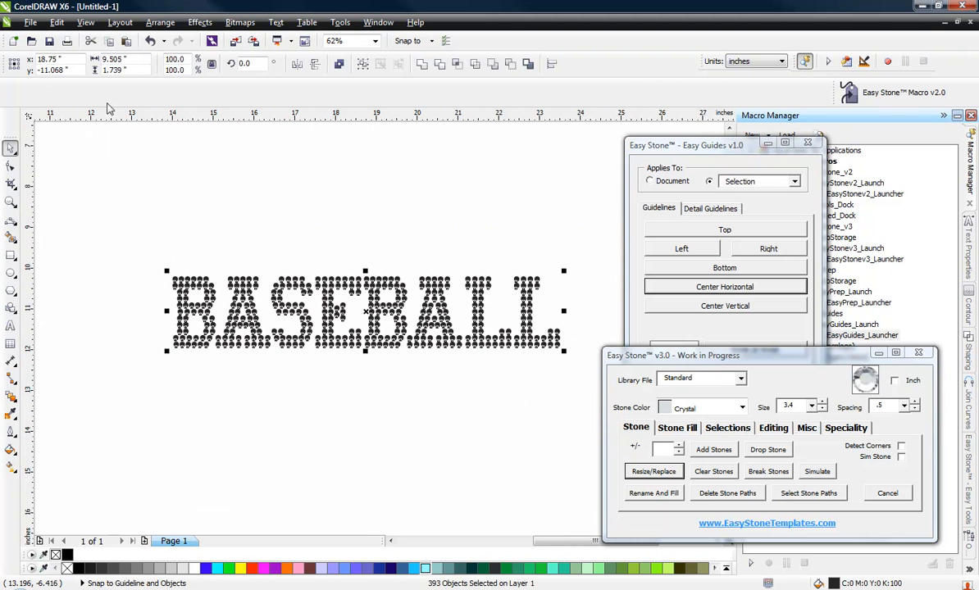
{"action": "left_click", "coordinate": [245, 238]}
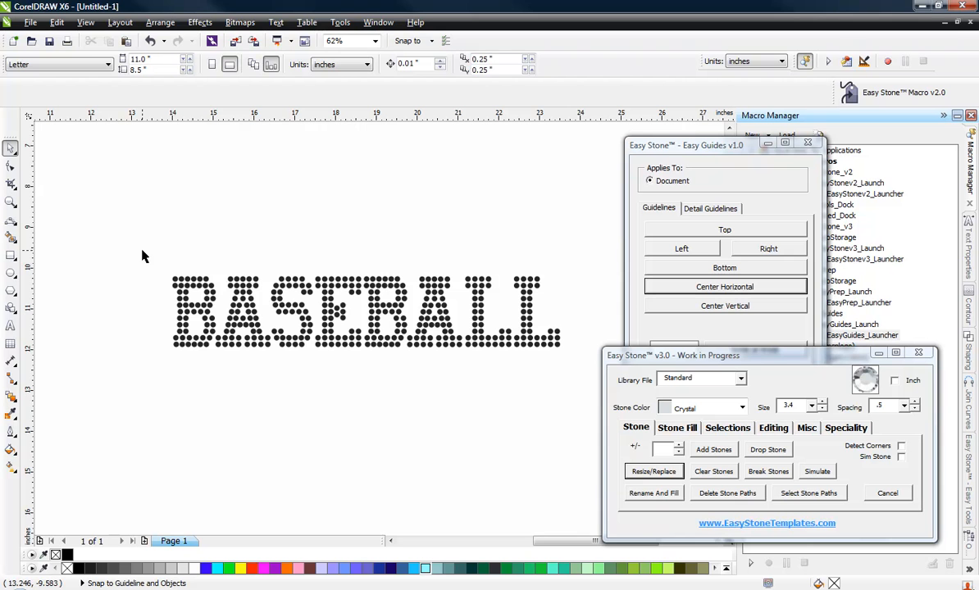
Rename and fill all the BASEBALL stones as Crystal, and add a weedbox with a margin of 25 around the word.
{"action": "left_click_drag", "start_coordinate": [144, 253], "coordinate": [586, 386]}
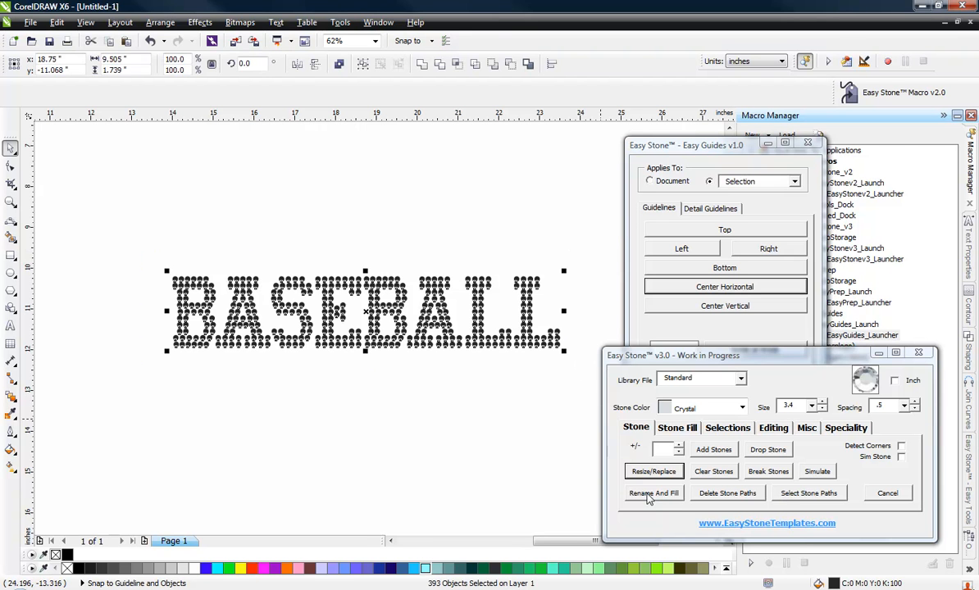
{"action": "left_click", "coordinate": [651, 493]}
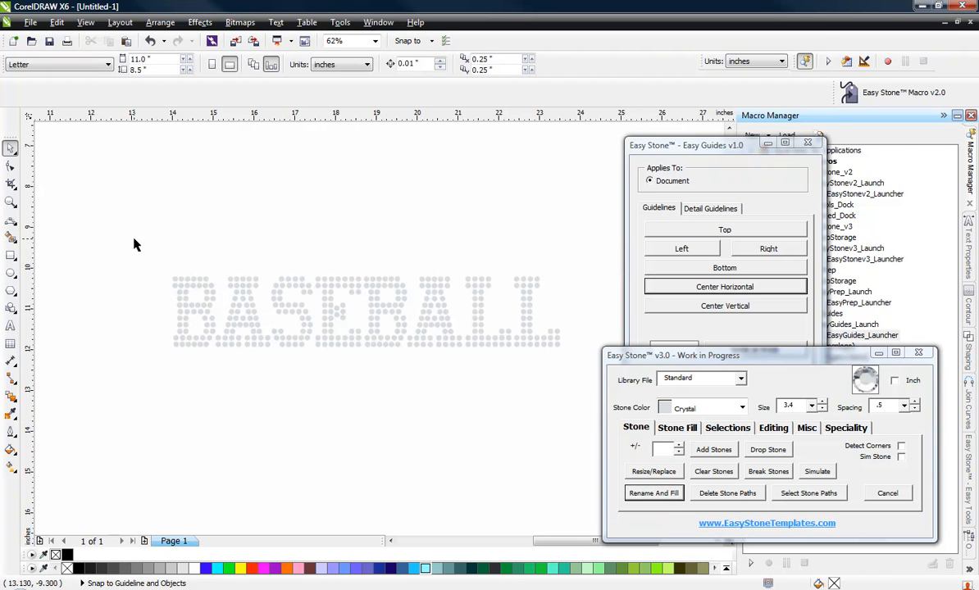
{"action": "left_click_drag", "start_coordinate": [124, 224], "coordinate": [592, 384]}
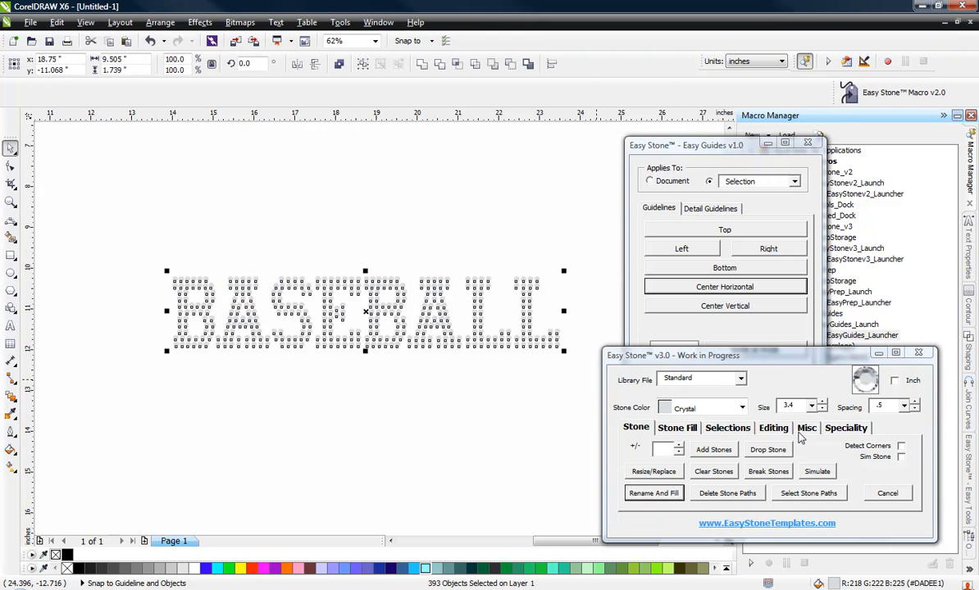
{"action": "left_click", "coordinate": [807, 428]}
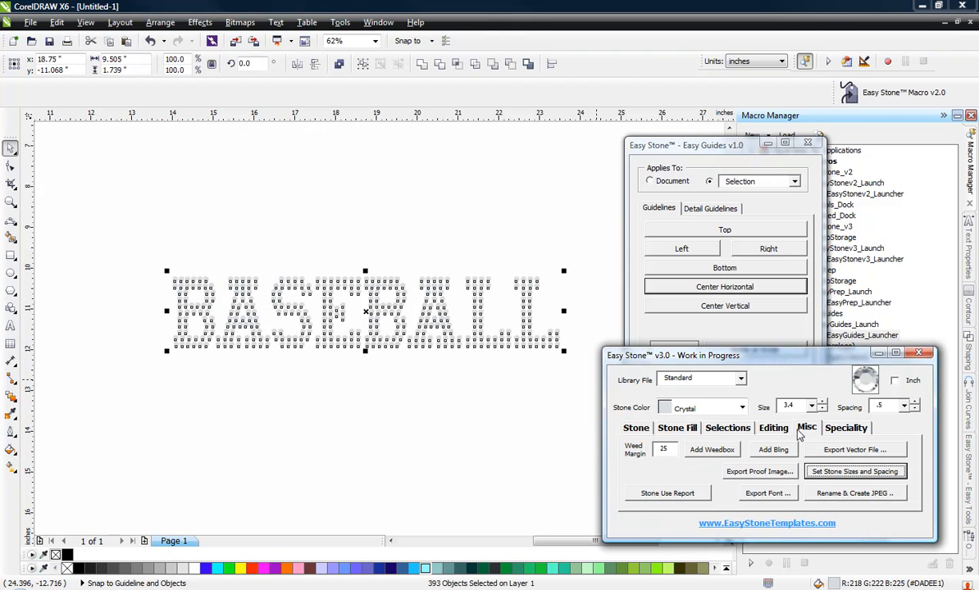
{"action": "left_click", "coordinate": [710, 450]}
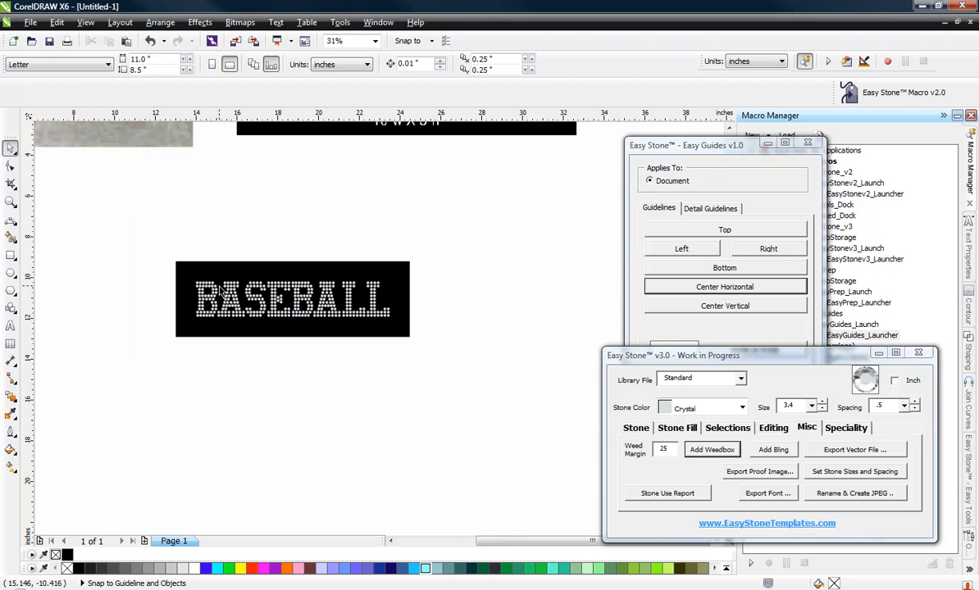
Examine the finished BASEBALL on its black weedbox against the reference design and check the overall size of its stones.
{"action": "scroll", "coordinate": [267, 287], "scroll_direction": "up", "scroll_amount": 1}
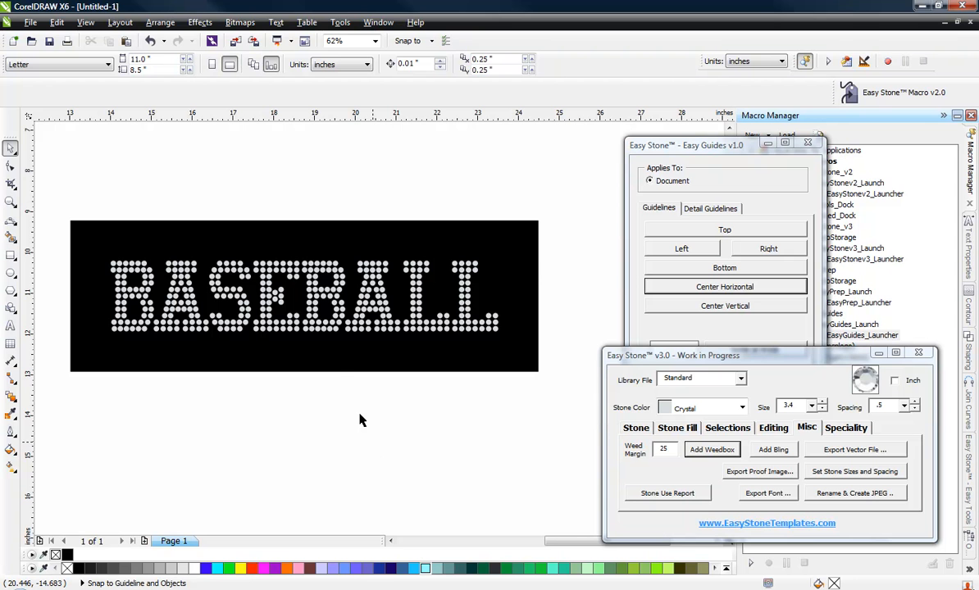
{"action": "scroll", "coordinate": [196, 338], "scroll_direction": "down", "scroll_amount": 3}
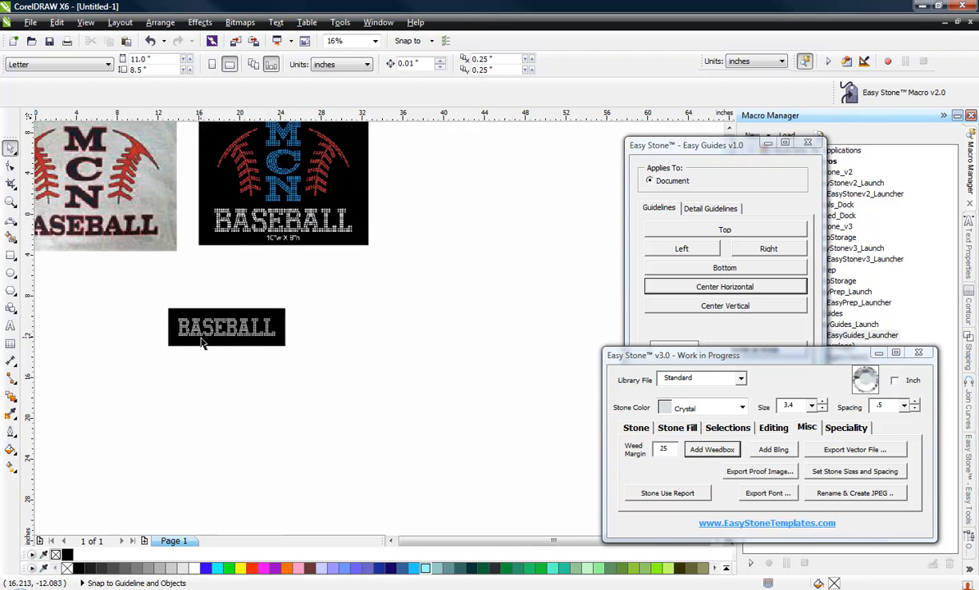
{"action": "scroll", "coordinate": [173, 327], "scroll_direction": "up", "scroll_amount": 2}
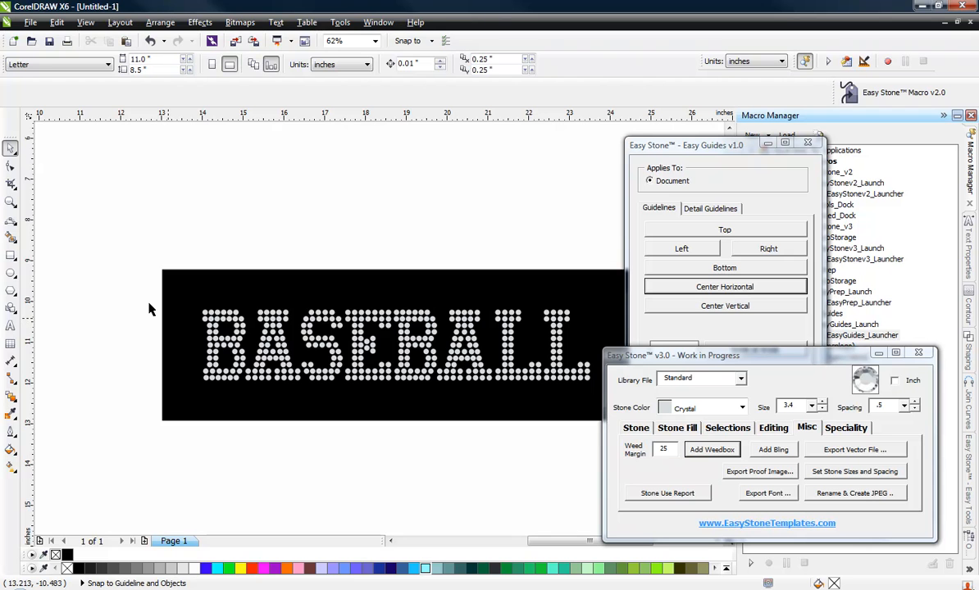
{"action": "scroll", "coordinate": [114, 283], "scroll_direction": "down", "scroll_amount": 1}
{"action": "left_click_drag", "start_coordinate": [114, 279], "coordinate": [399, 339]}
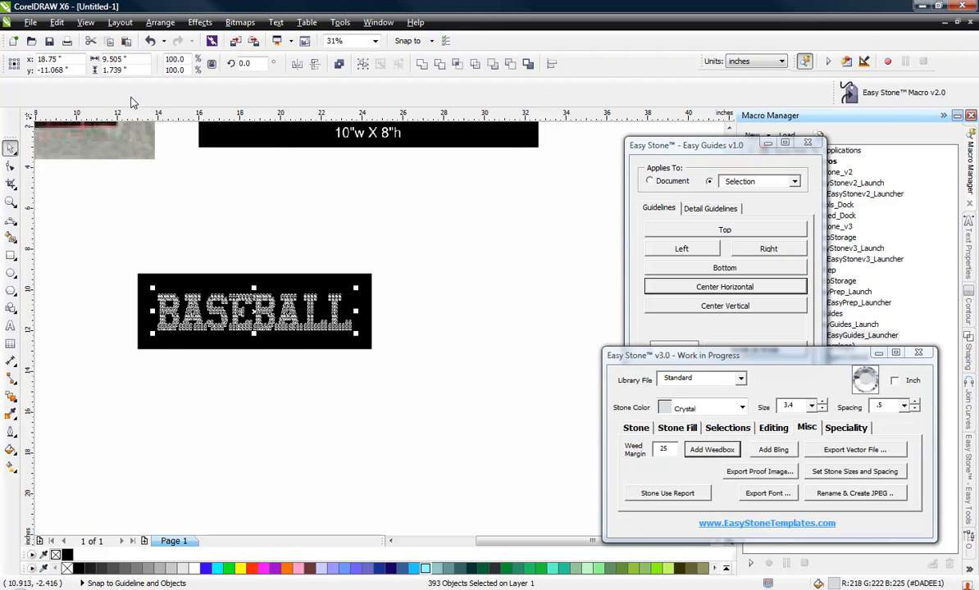
{"action": "left_click", "coordinate": [94, 262]}
{"action": "scroll", "coordinate": [260, 348], "scroll_direction": "up", "scroll_amount": 2}
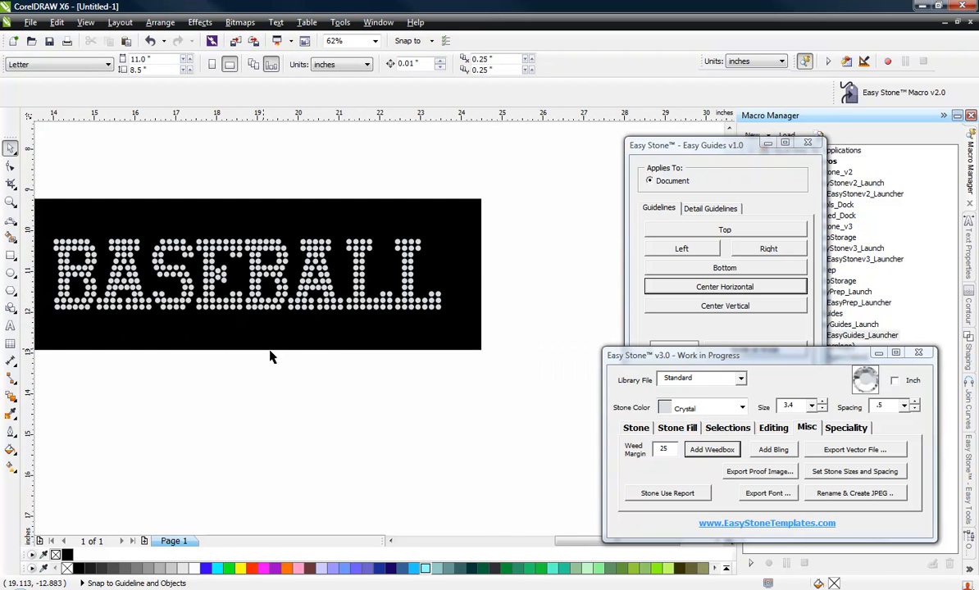
{"action": "scroll", "coordinate": [421, 368], "scroll_direction": "down", "scroll_amount": 2}
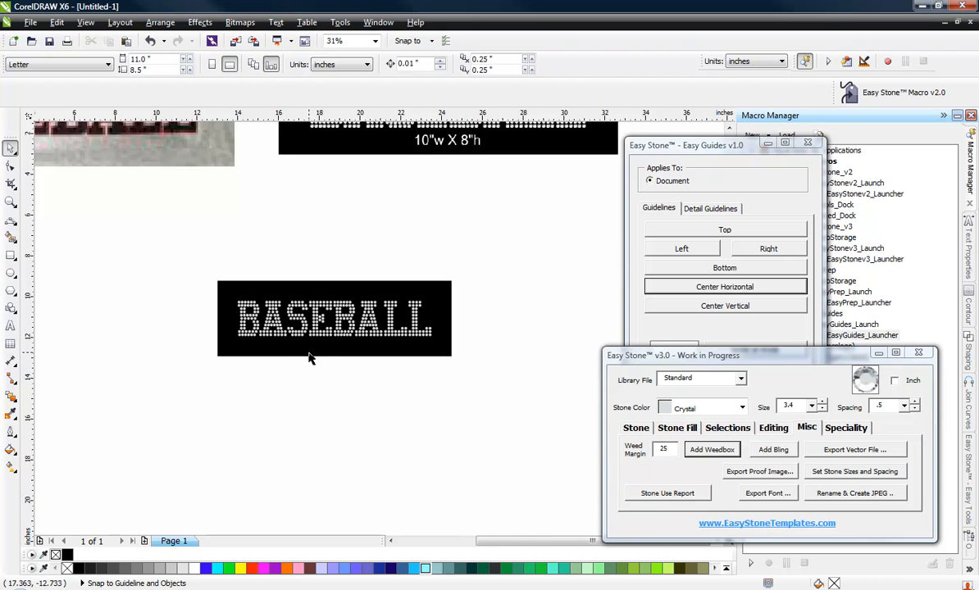
{"action": "scroll", "coordinate": [308, 357], "scroll_direction": "up", "scroll_amount": 2}
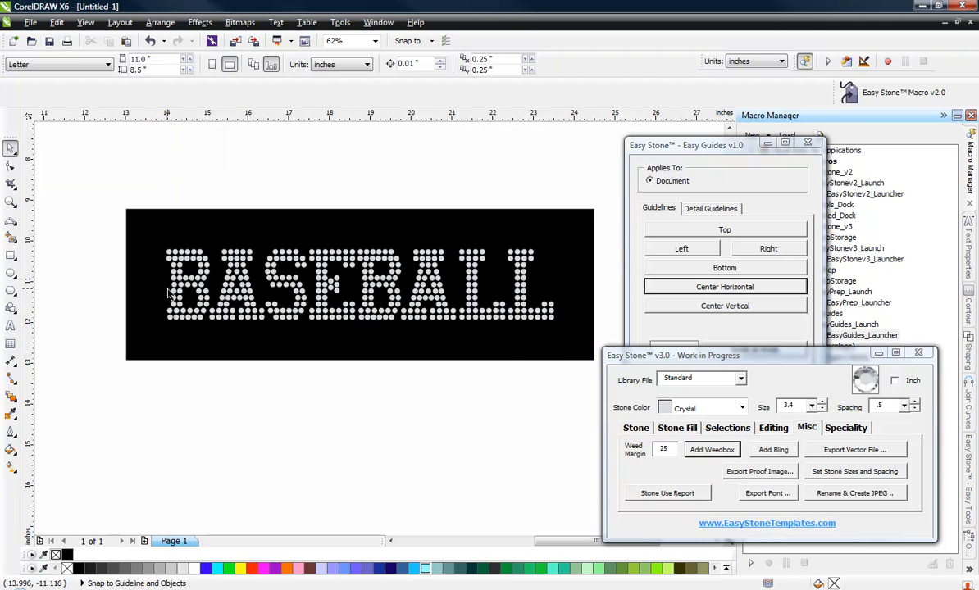
{"action": "scroll", "coordinate": [164, 291], "scroll_direction": "down", "scroll_amount": 1}
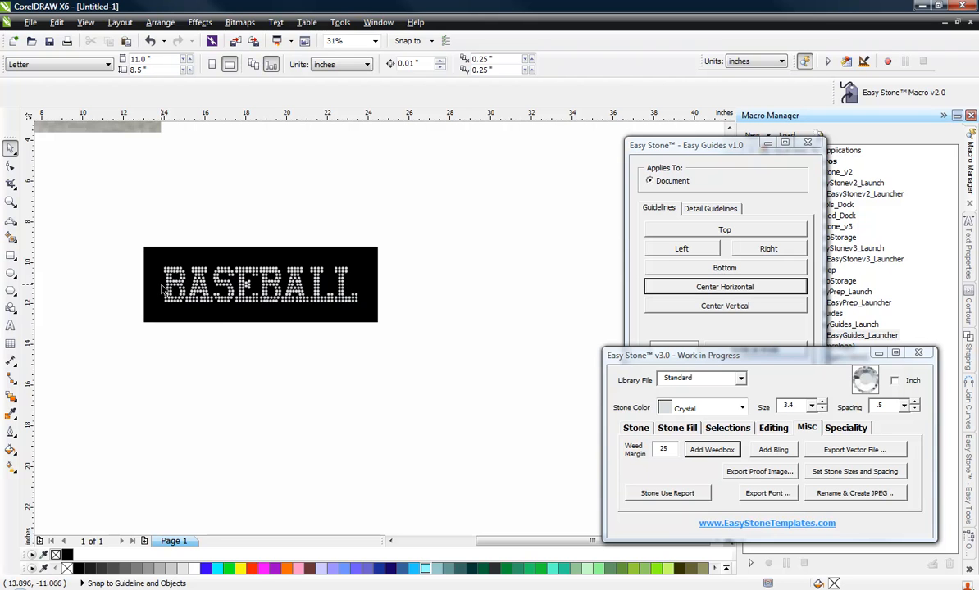